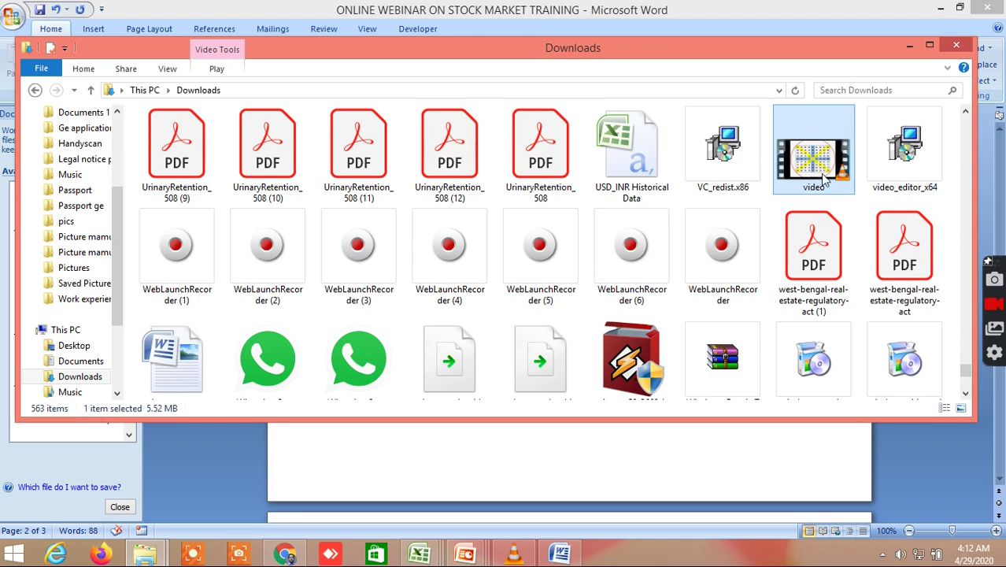
Play the video file from the Downloads folder in VLC media player and minimize the folder window
double_click(825, 175)
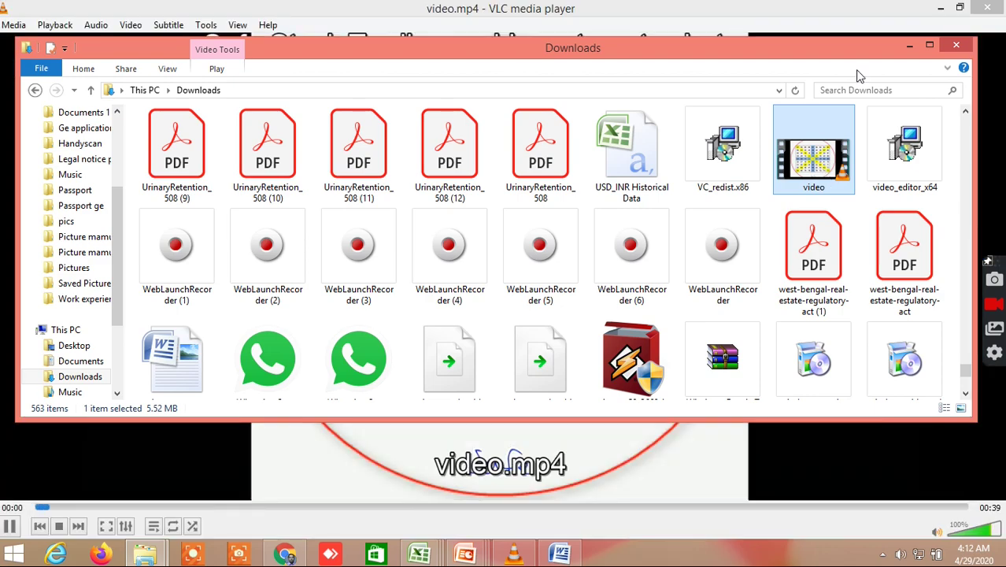
left_click(909, 48)
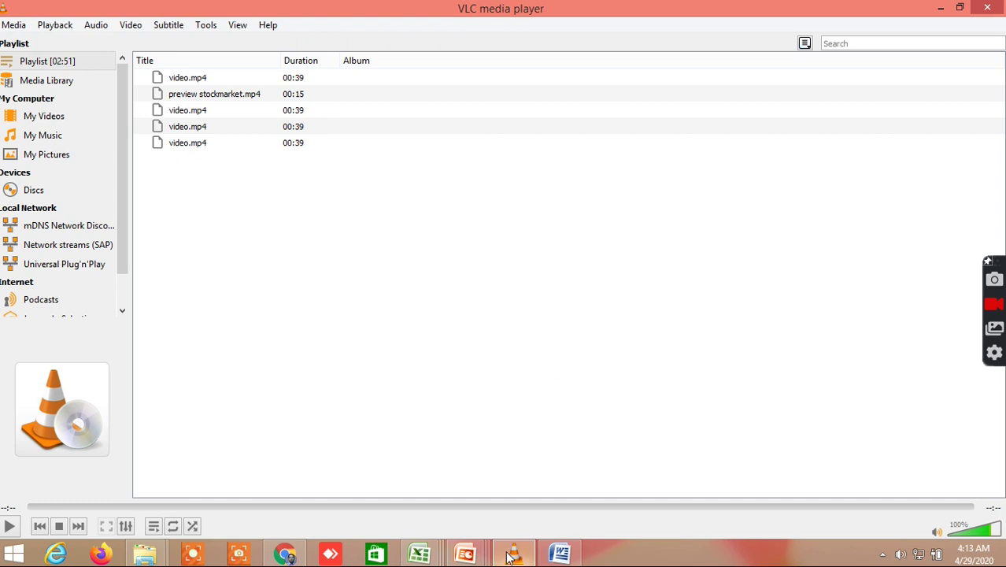
Switch to the BUY LEVEL AND SELL LEVEL CUM SCREENER workbook in Excel and bring its first buy target columns into view
mouse_move(439, 557)
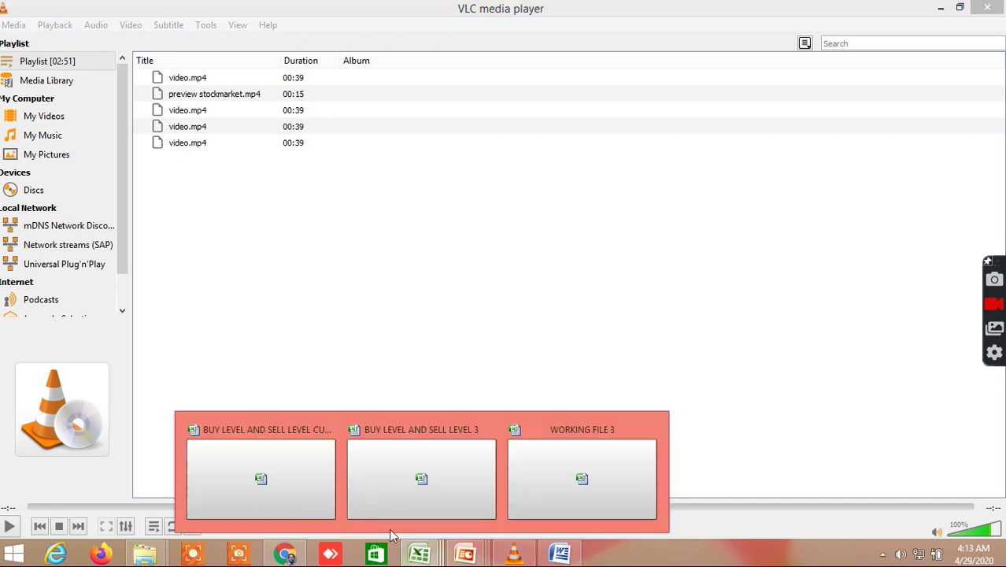
left_click(271, 489)
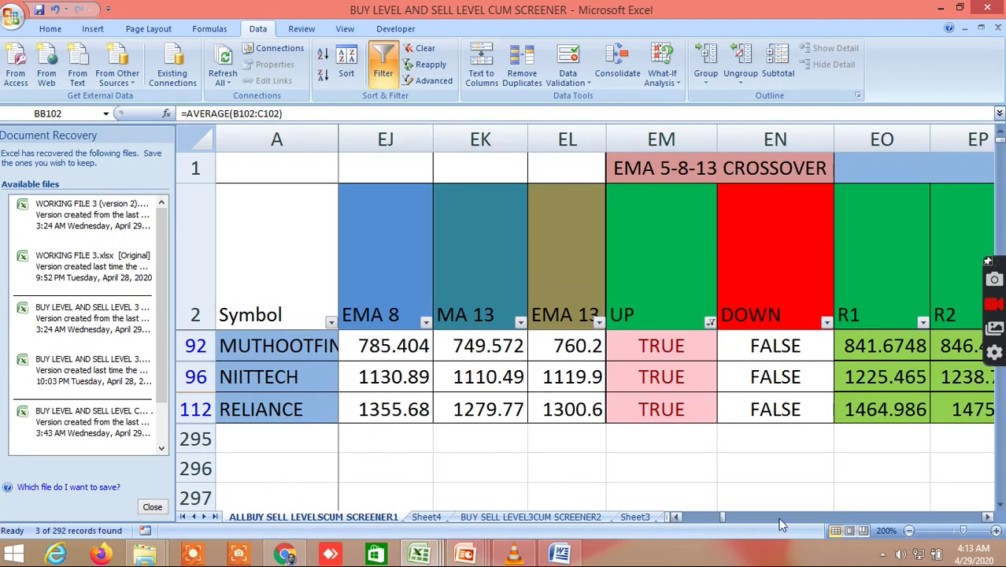
left_click_drag(724, 519, 678, 519)
double_click(989, 517)
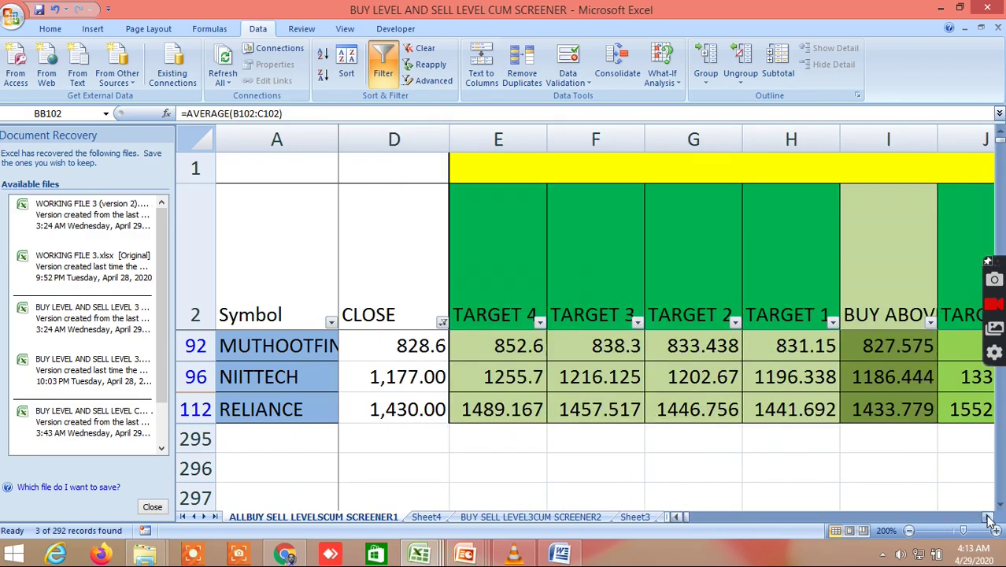
left_click(989, 517)
left_click(990, 517)
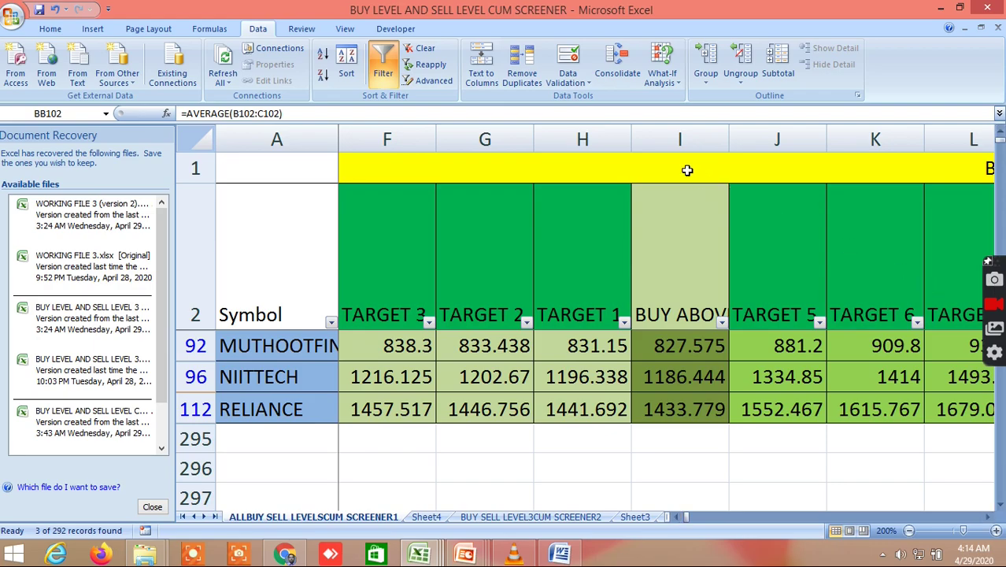
Examine the BUY LEVEL AND SELL LEVELS 1 heading and the BUY ABOVE column with its buy targets
left_click(687, 170)
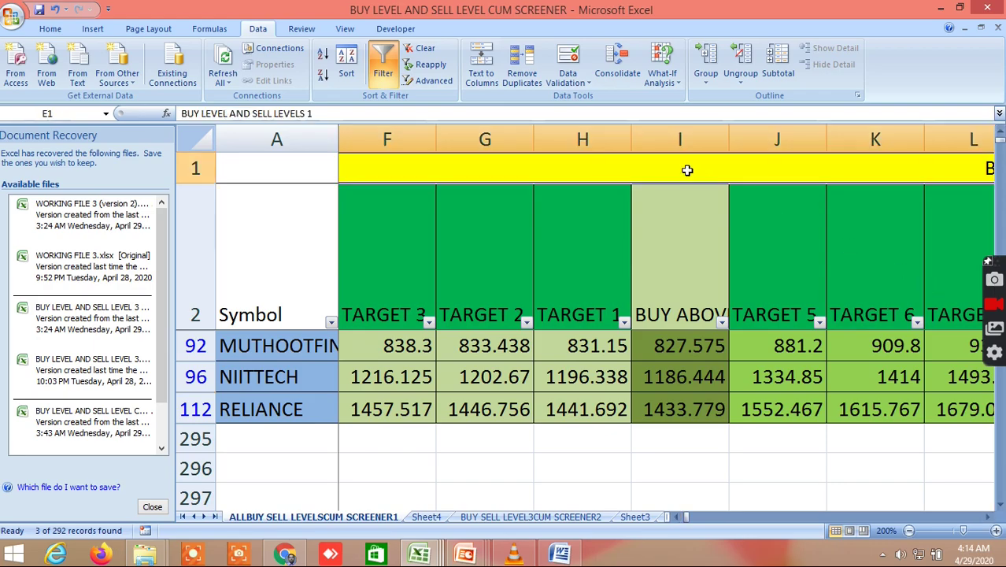
left_click(682, 279)
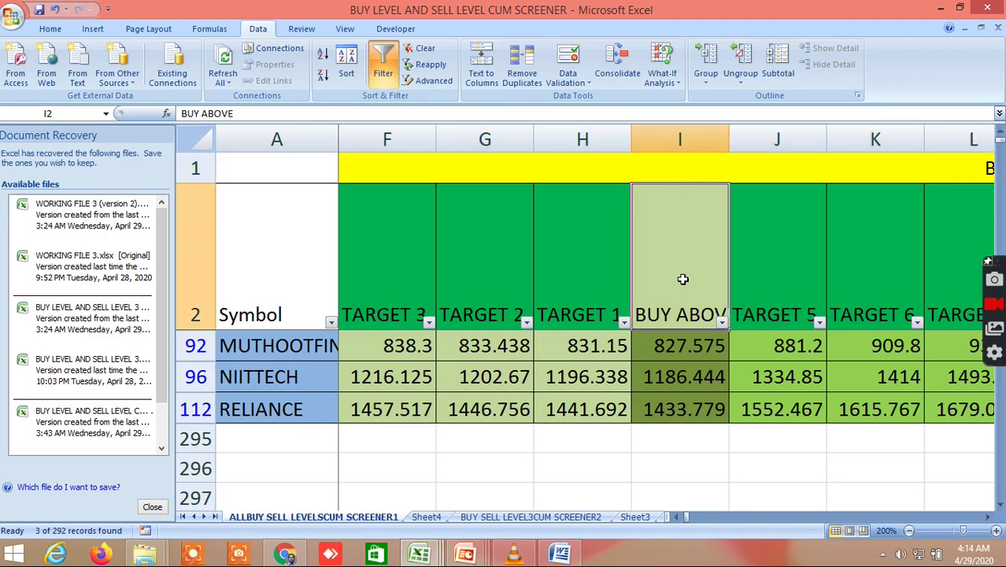
left_click(676, 517)
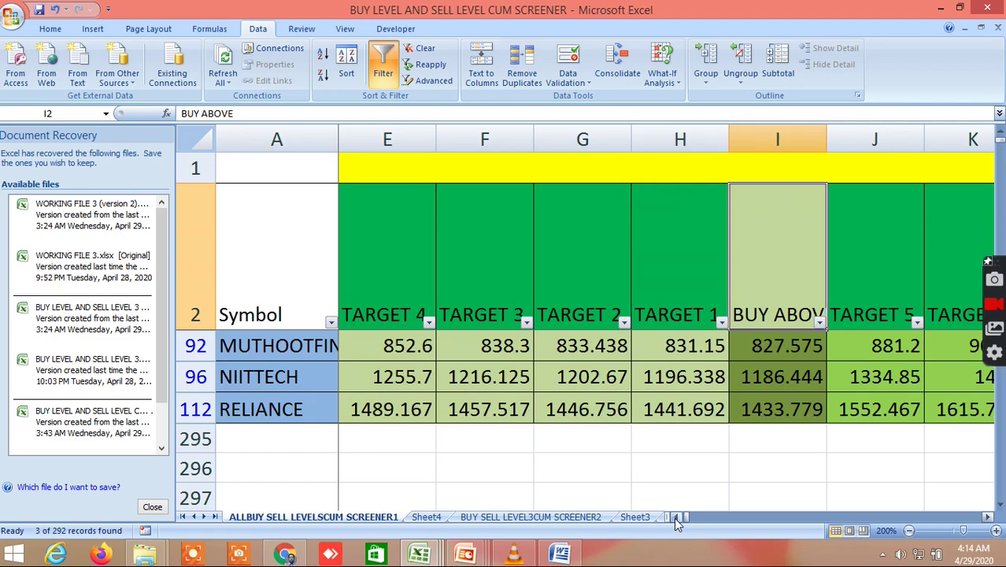
Examine the Sell below column and the sell-side target columns of BUY LEVEL AND SELL LEVELS 1
left_click(988, 517)
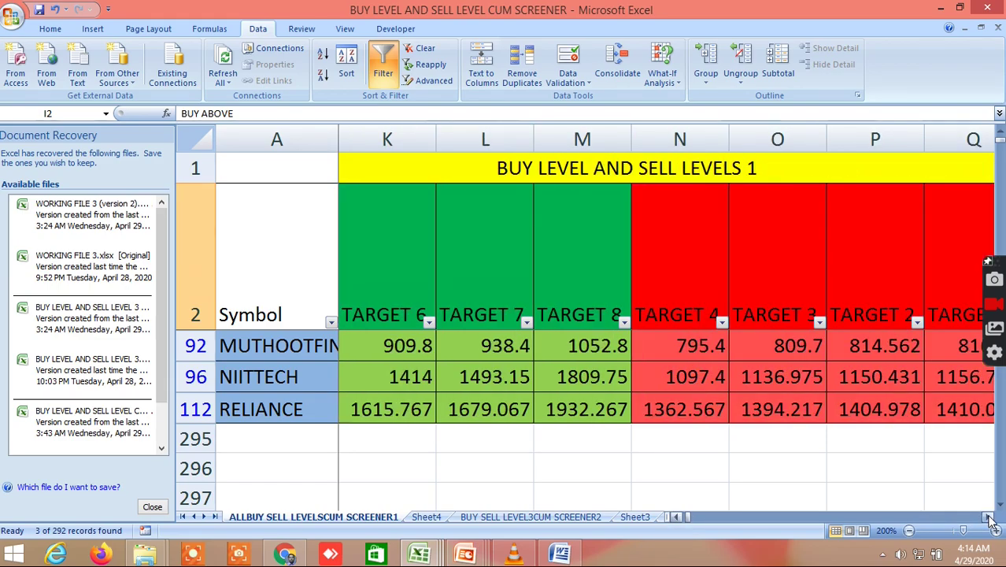
left_click(806, 297)
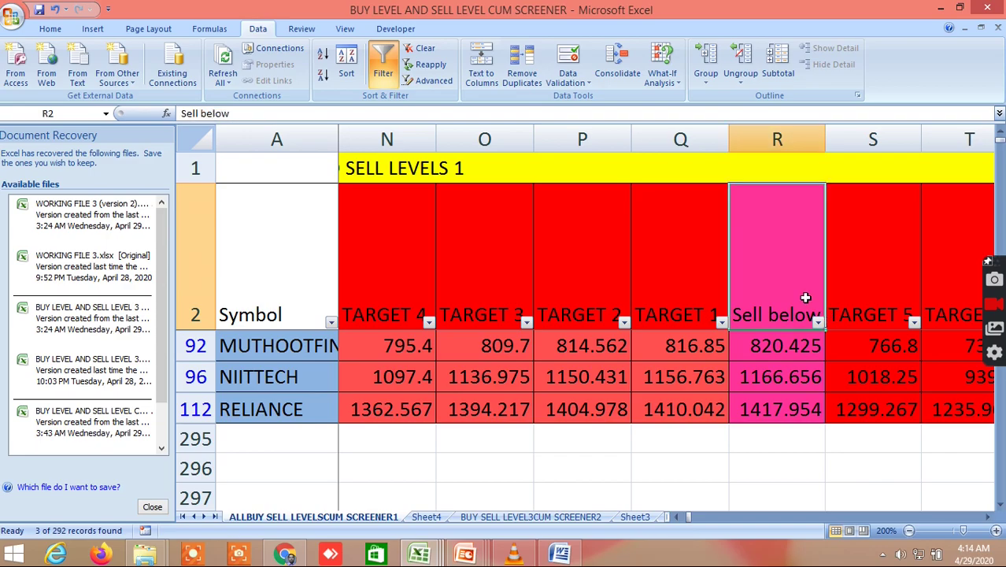
left_click(410, 276)
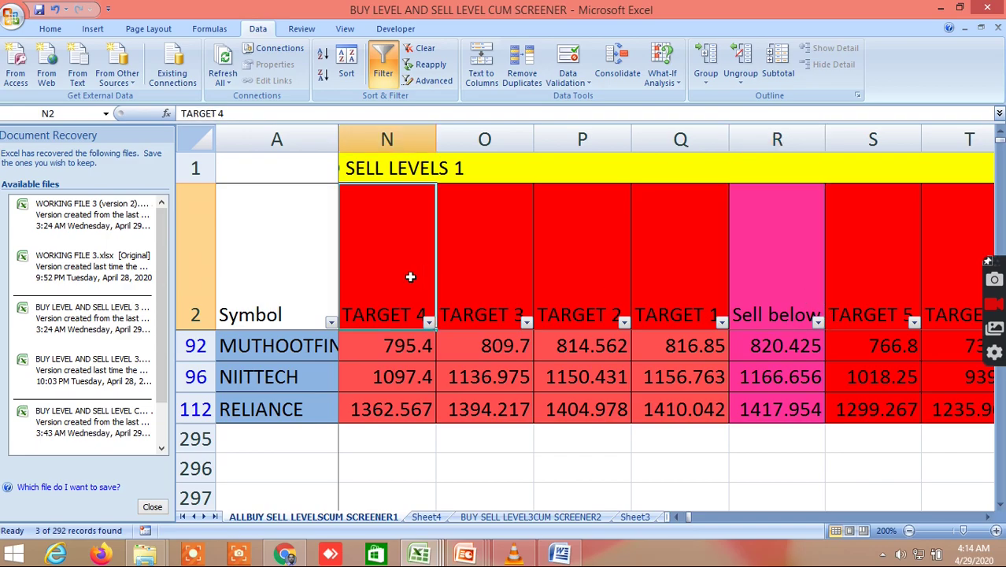
left_click(886, 271)
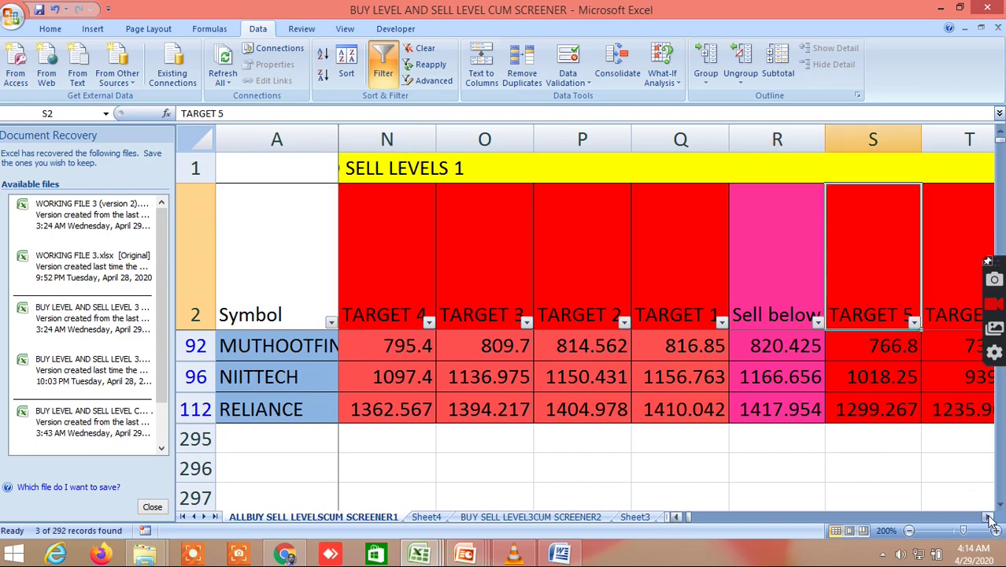
left_click(987, 516)
left_click(987, 517)
left_click(987, 516)
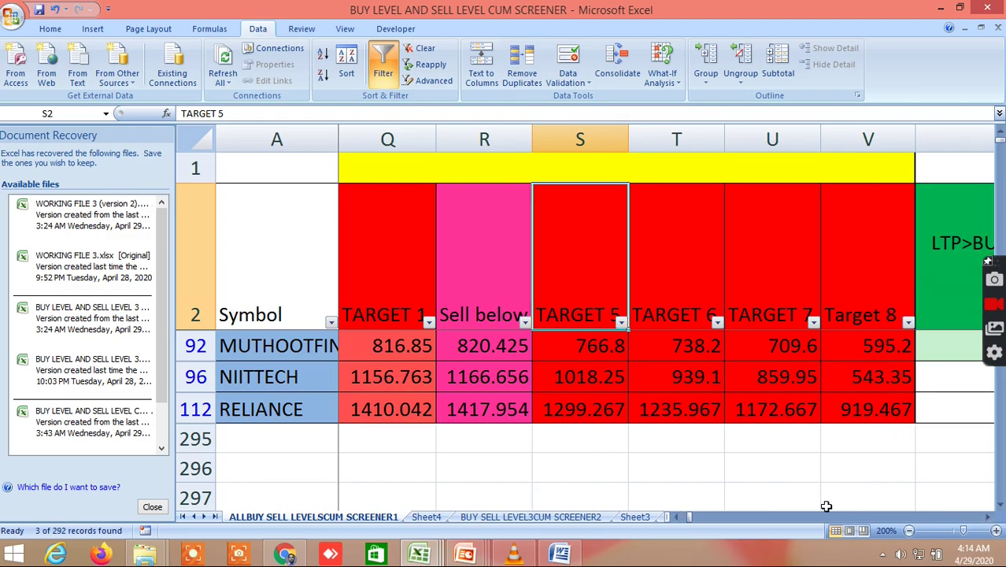
Go back to the LOW and CLOSE columns and review the stocks' buy targets and BUY ABOVE levels
left_click(678, 516)
left_click(679, 516)
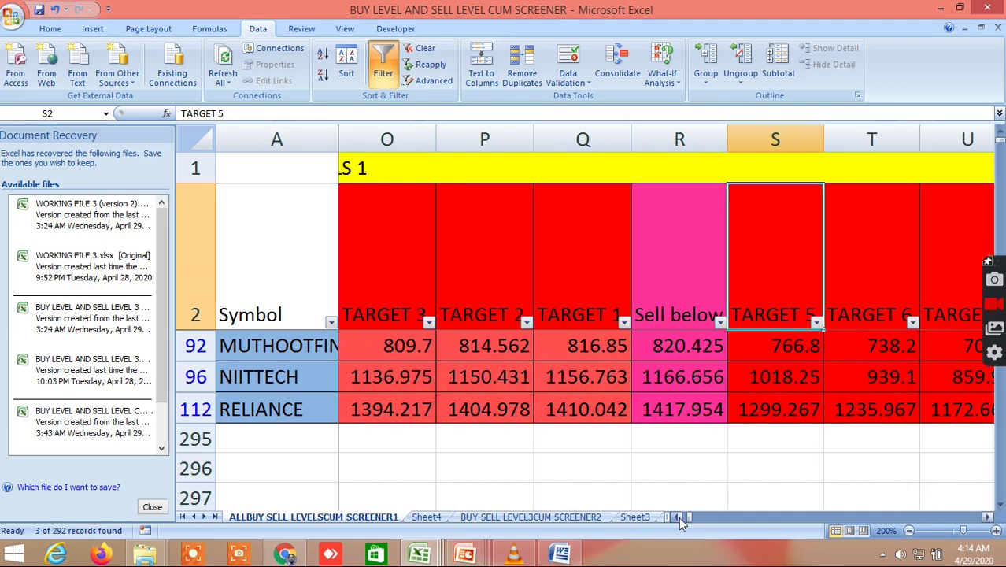
left_click(678, 517)
left_click(678, 517)
left_click(679, 516)
left_click(679, 516)
left_click(679, 517)
left_click(678, 517)
left_click(679, 516)
left_click(679, 516)
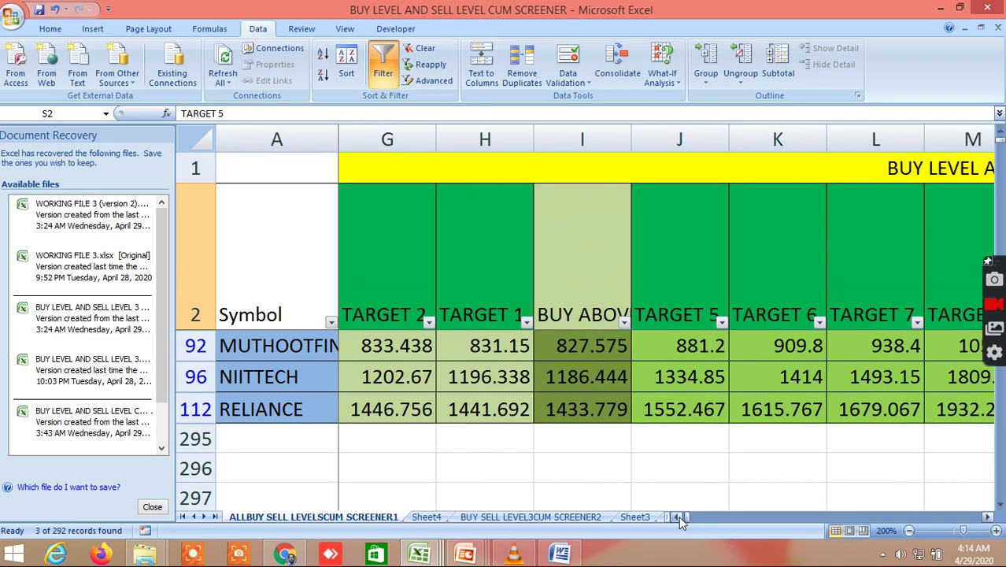
left_click(678, 516)
left_click(678, 516)
left_click(679, 516)
left_click(678, 517)
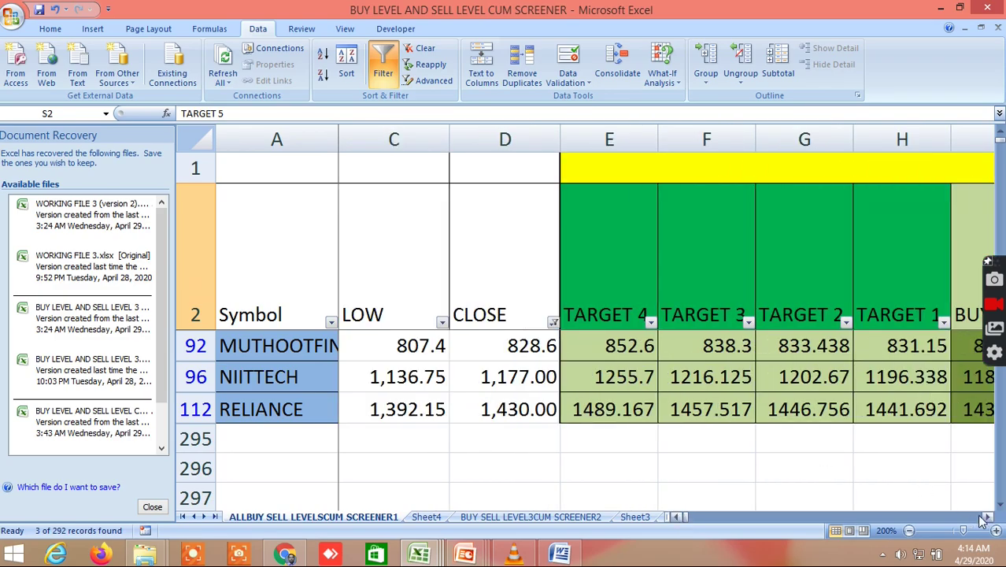
left_click(987, 516)
left_click(987, 516)
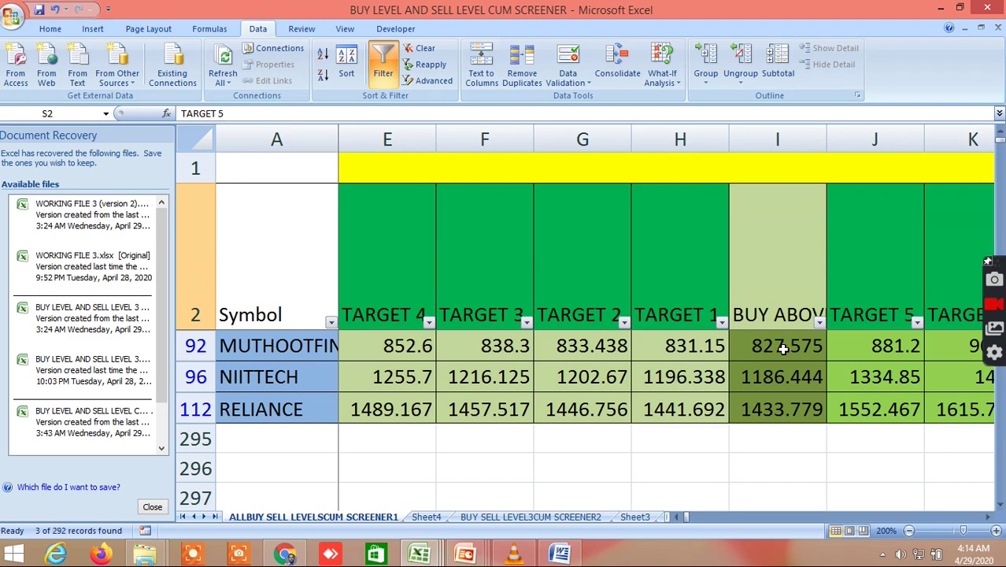
Examine the R1 to R7 and S1 to S7 columns of the BUY LEVEL AND SELL LEVELS 3 section
left_click_drag(989, 522, 989, 521)
left_click(989, 522)
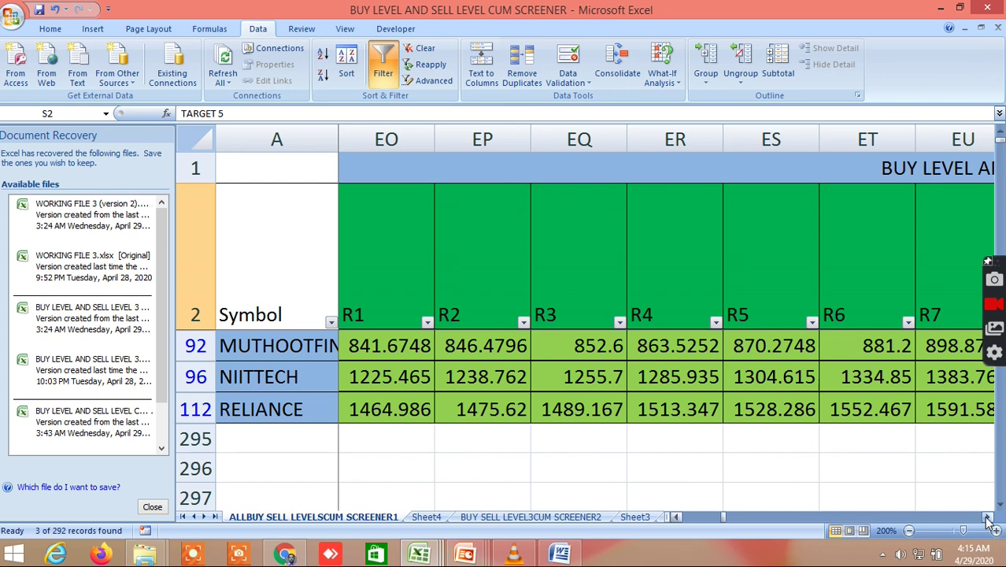
double_click(401, 289)
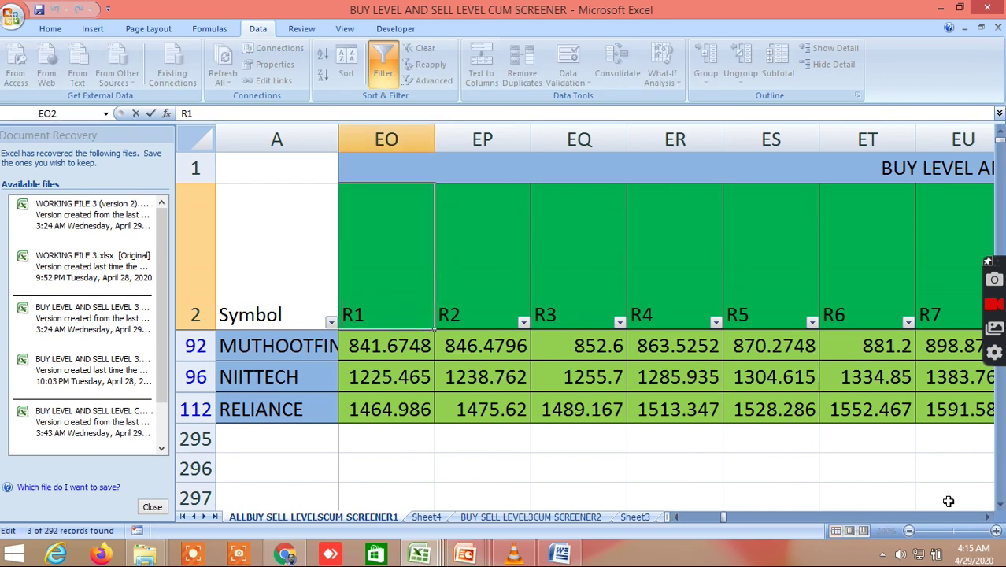
left_click(988, 522)
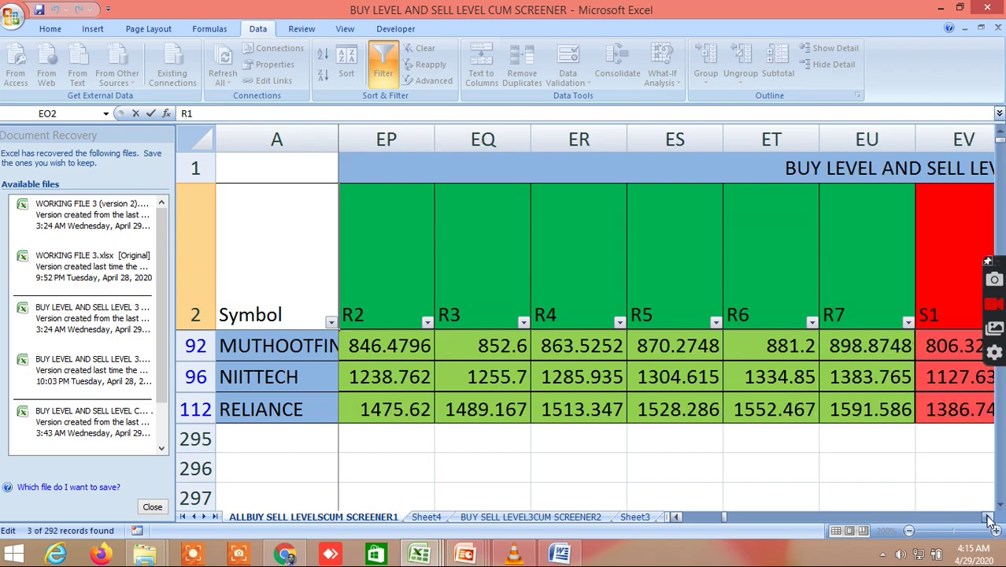
left_click(988, 522)
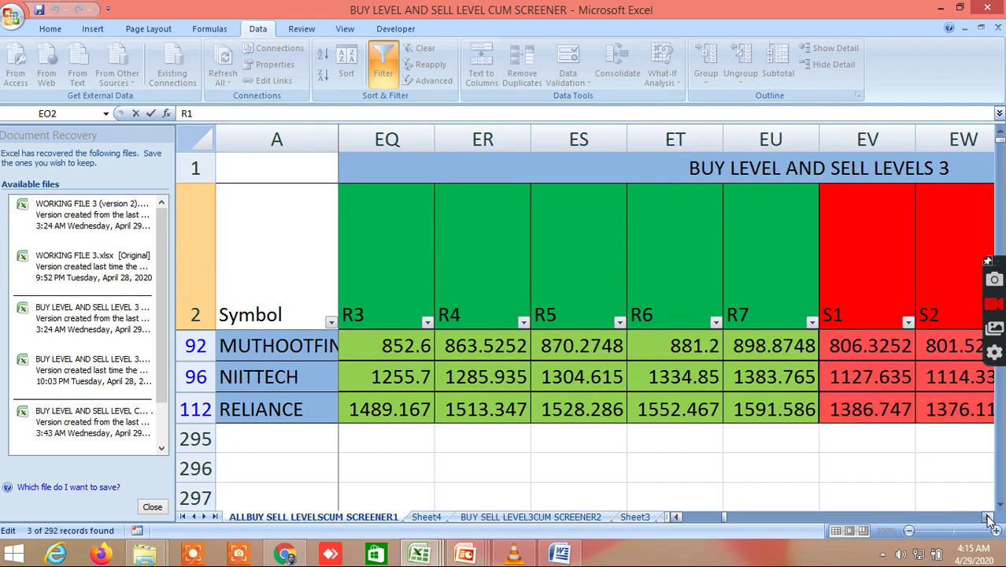
left_click(988, 522)
left_click(989, 522)
left_click(989, 522)
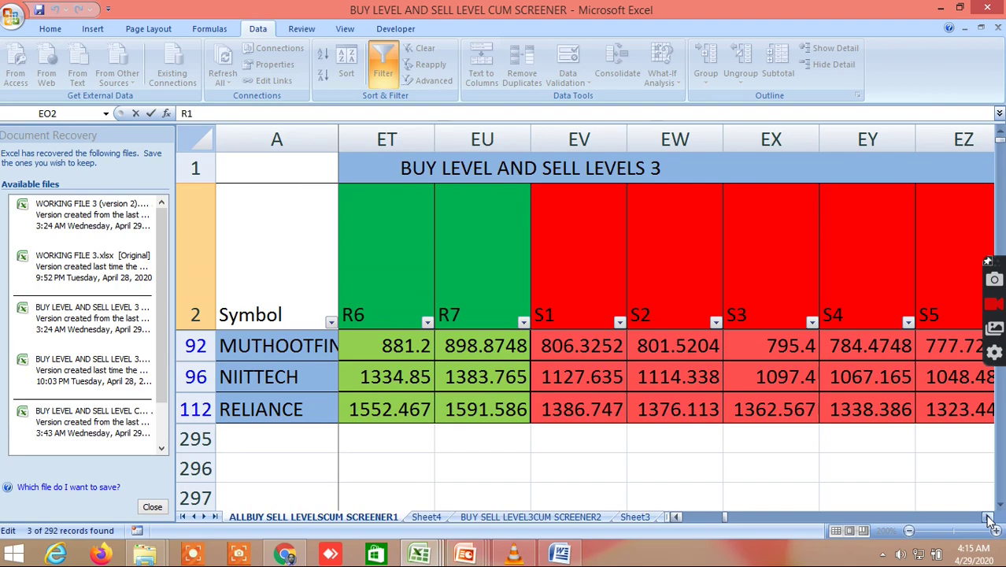
left_click(988, 521)
left_click(989, 522)
left_click(988, 522)
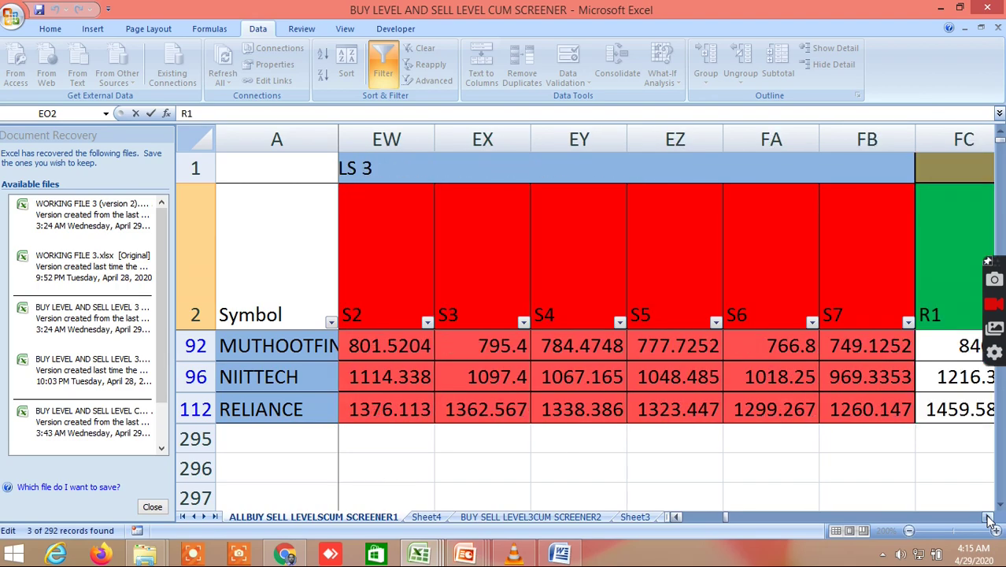
Examine the R1 to R3 and S1 to S3 columns under PIVOT POINT and the remaining screener columns beyond them
left_click(989, 522)
left_click(989, 522)
left_click(989, 522)
left_click(989, 521)
left_click(989, 522)
left_click(989, 522)
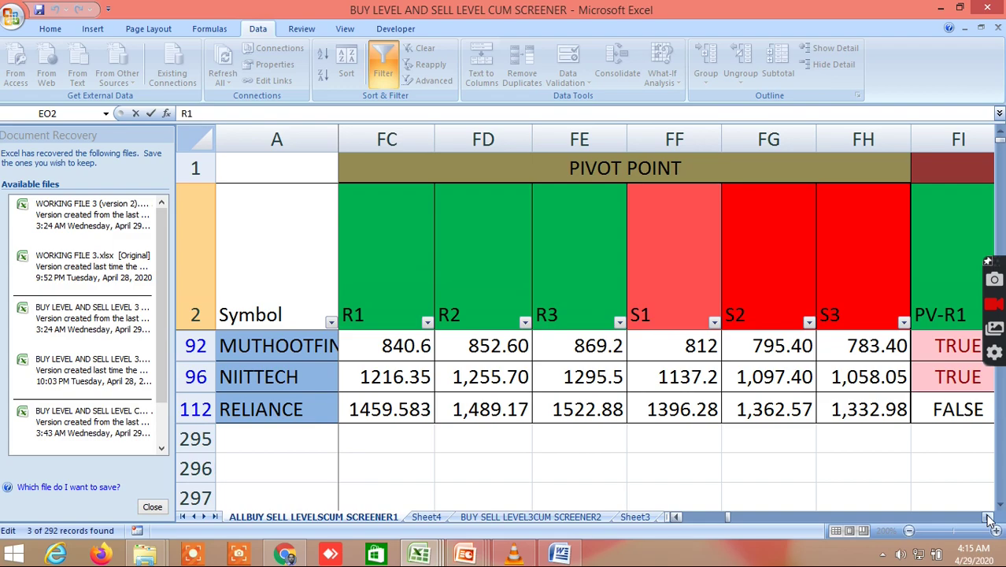
left_click(988, 521)
left_click_drag(989, 522, 989, 521)
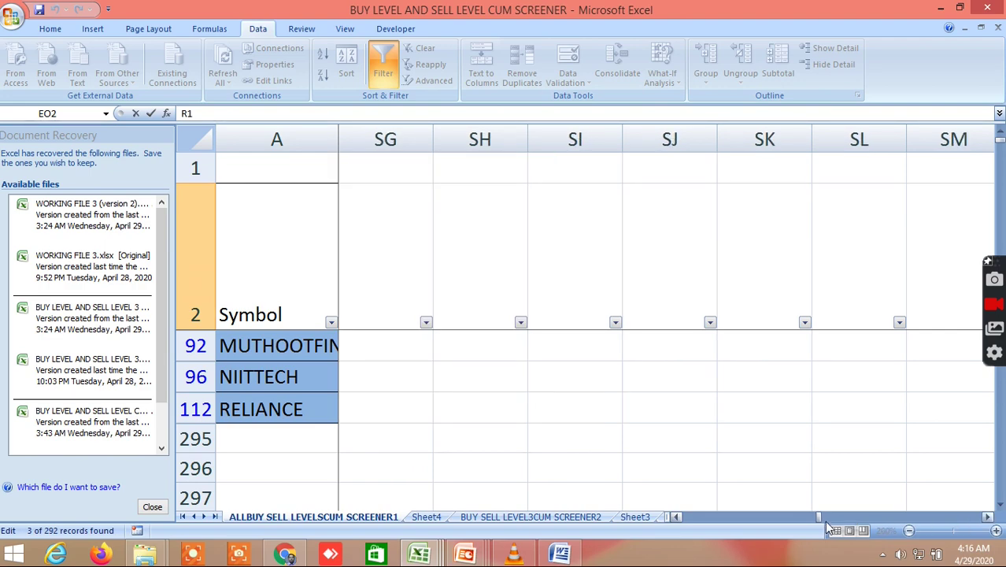
Return to the HIGH, LOW and CLOSE columns and turn off the filter on the screener sheet
left_click_drag(819, 521, 681, 517)
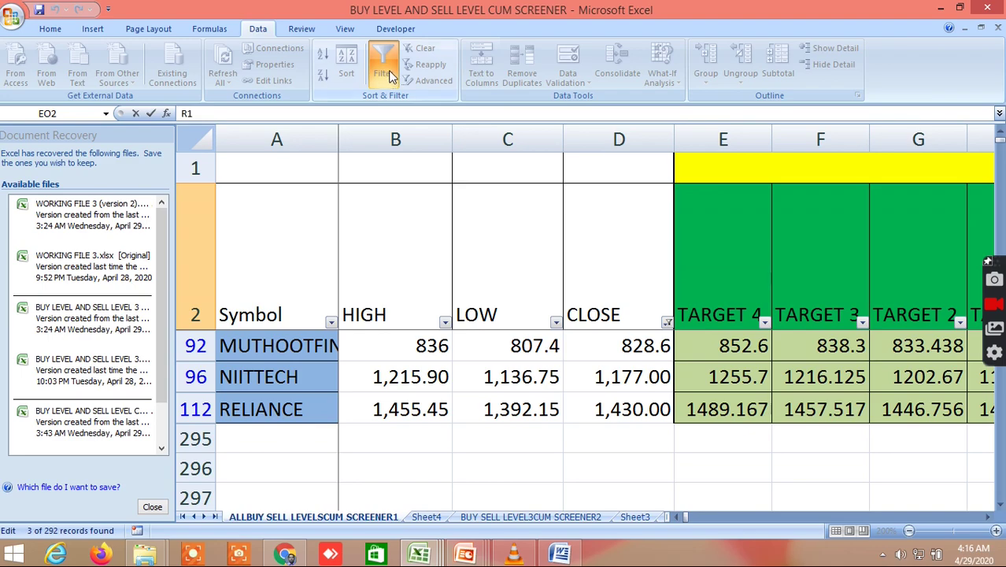
left_click(422, 236)
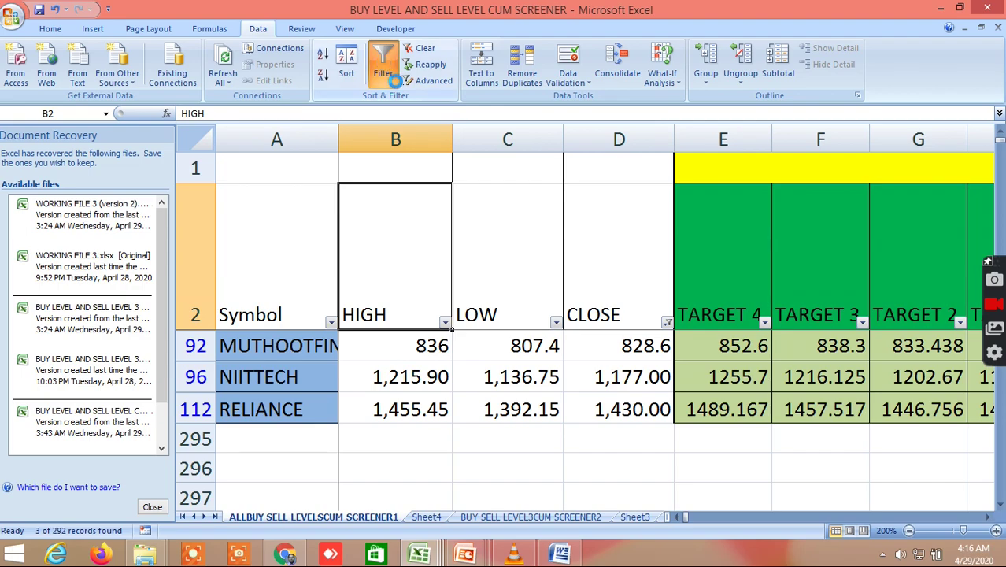
Look through the full stock symbol list with its HIGH, LOW, CLOSE and target values
scroll(665, 470, "down", 4)
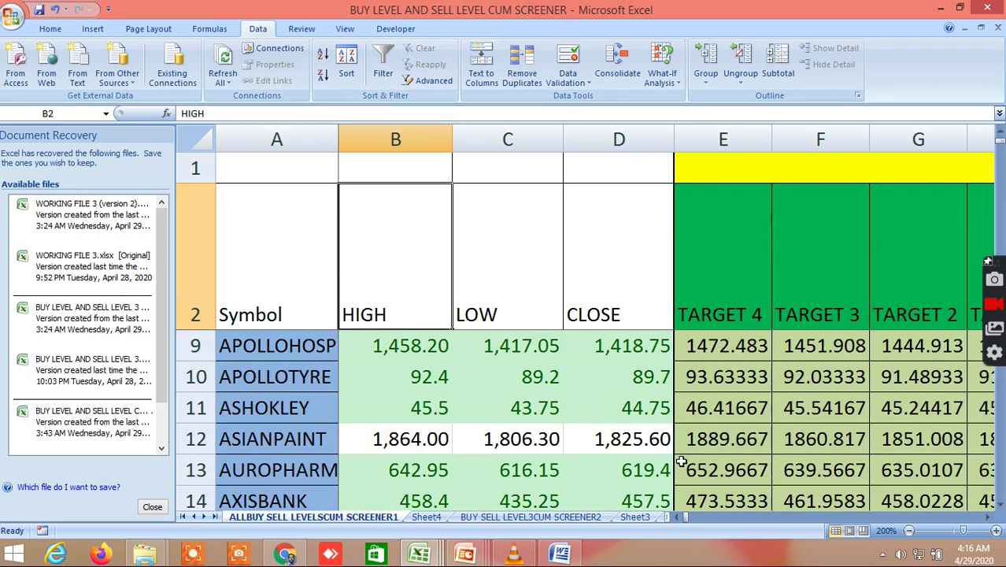
scroll(697, 451, "up", 1)
scroll(701, 449, "down", 7)
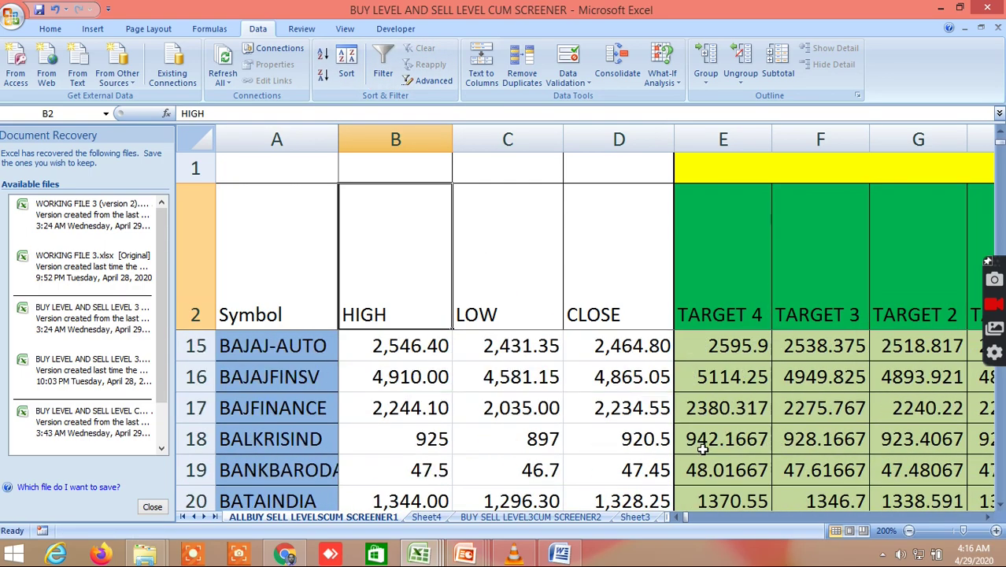
scroll(702, 449, "down", 4)
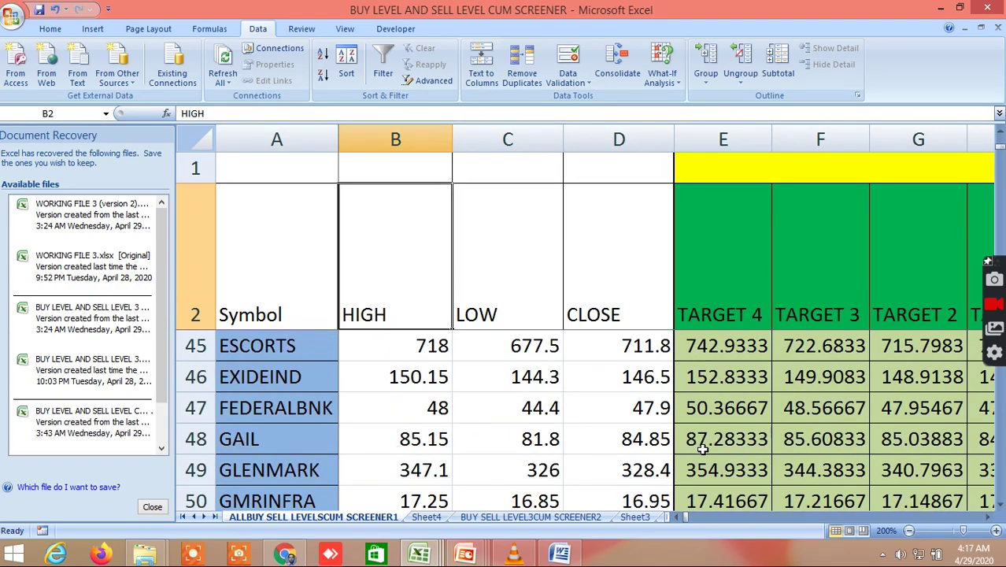
scroll(702, 448, "down", 2)
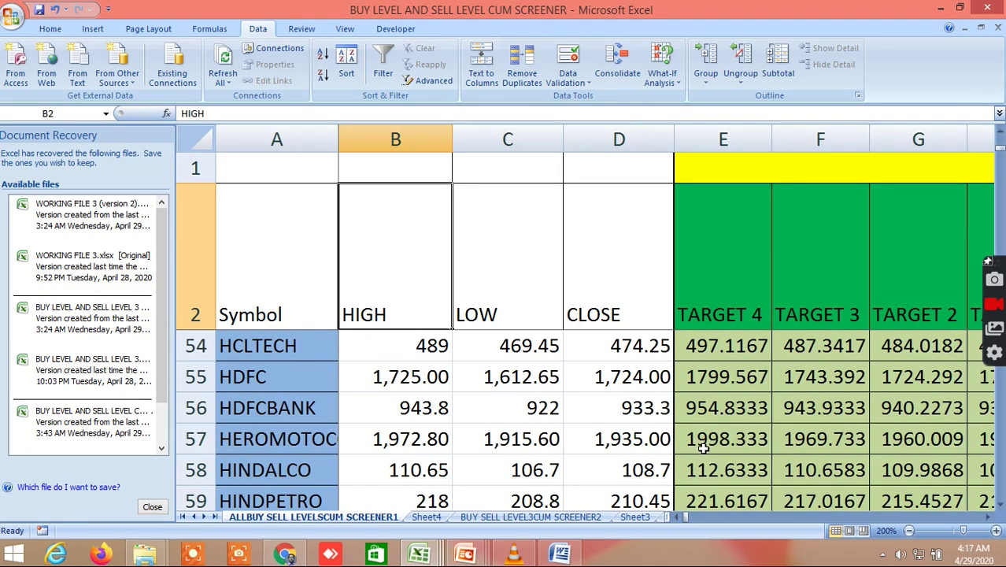
scroll(703, 447, "down", 8)
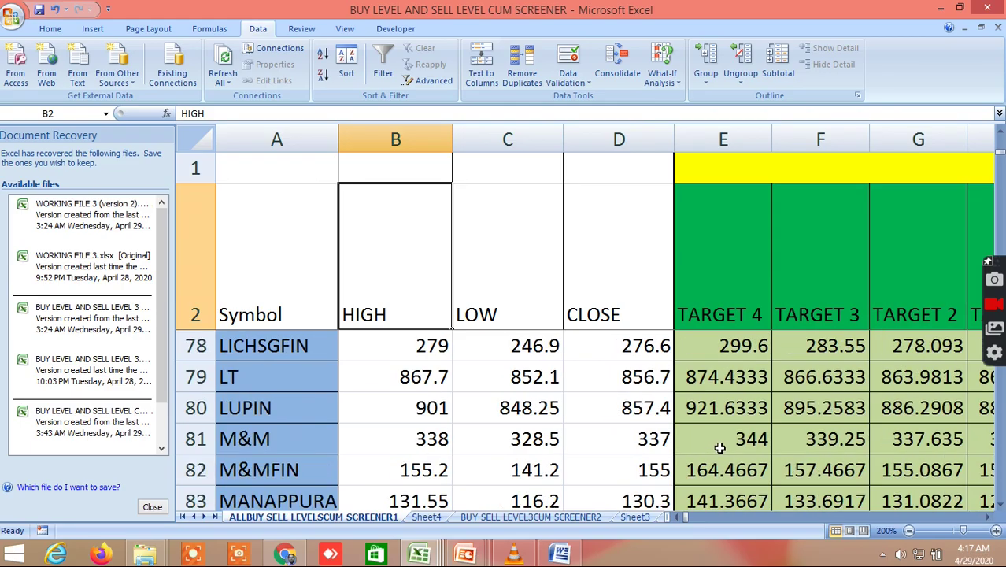
scroll(722, 448, "down", 6)
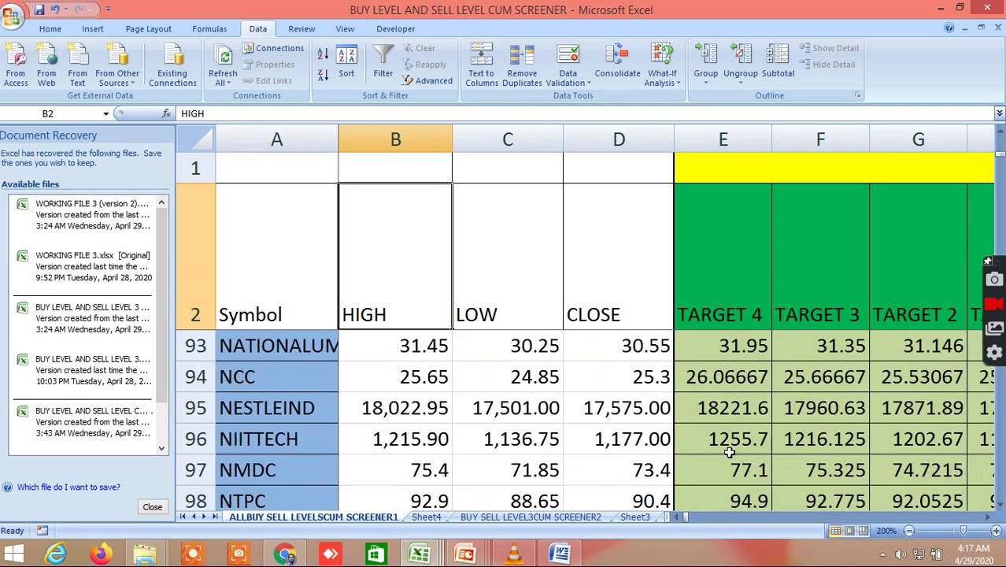
scroll(729, 452, "down", 9)
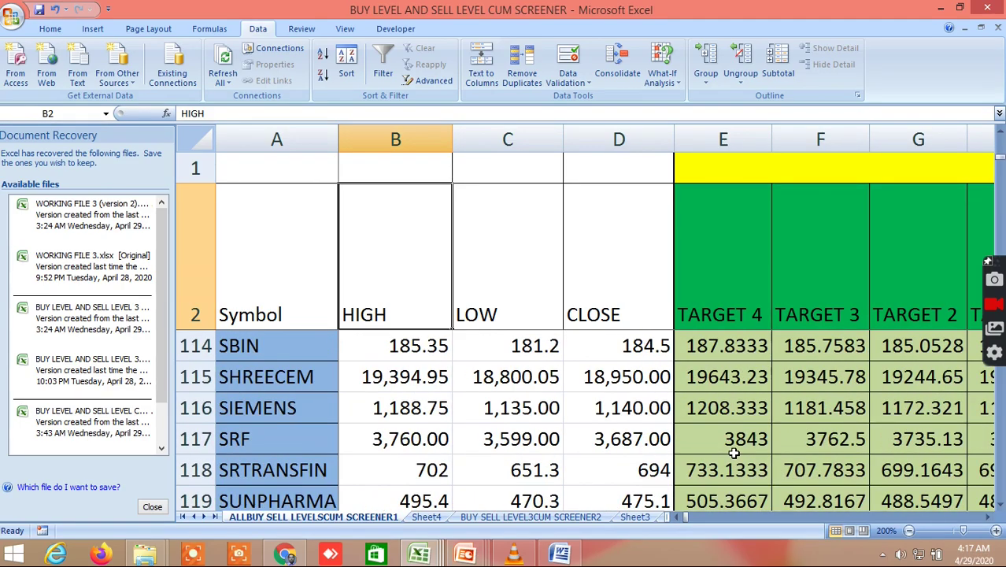
Look past the commodity rows to the NIFTY & BANKNIFTY group and examine its target, moving average and EMA 5-8-13 CROSSOVER columns
scroll(739, 451, "down", 8)
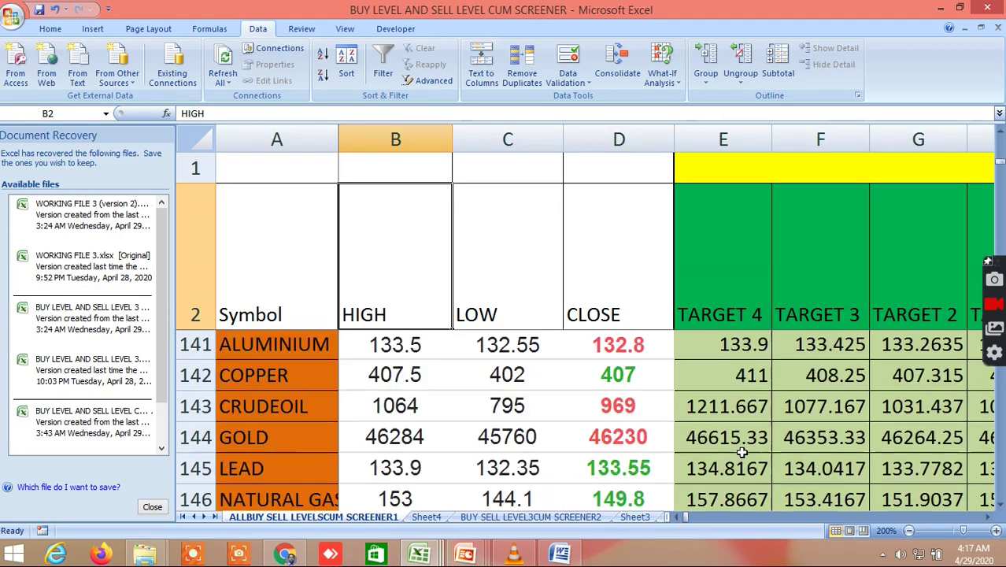
scroll(741, 452, "down", 1)
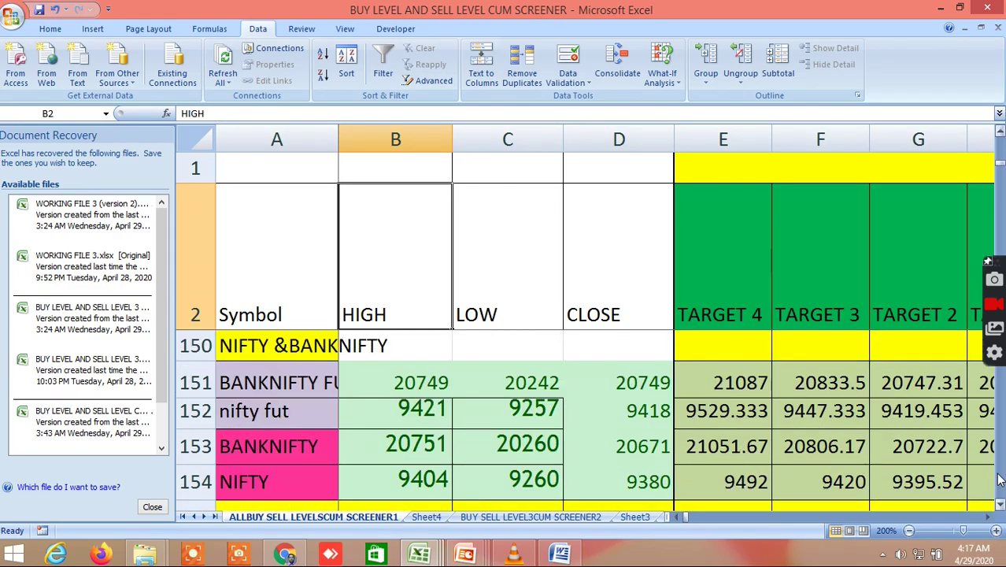
scroll(989, 516, "right", 20)
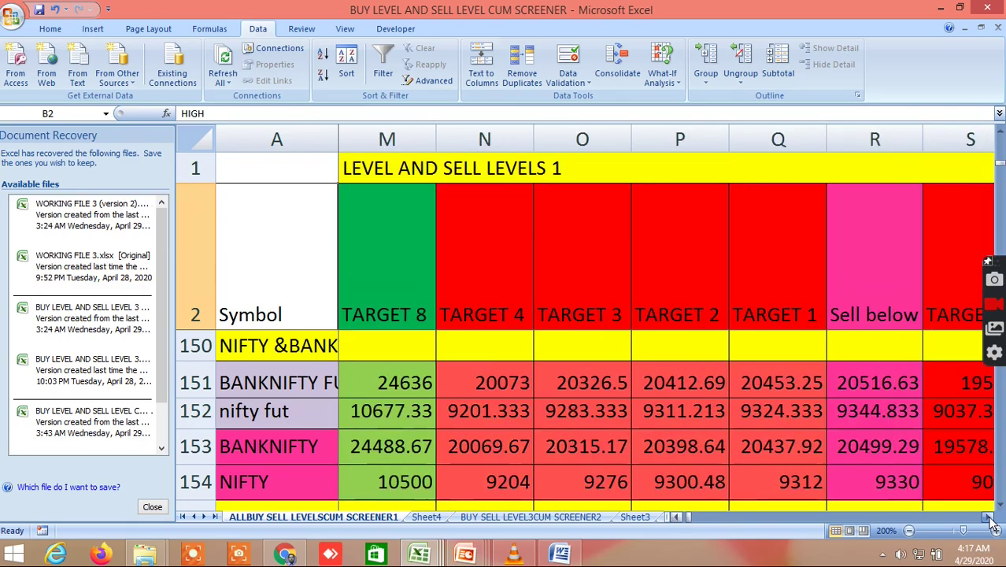
scroll(990, 516, "right", 20)
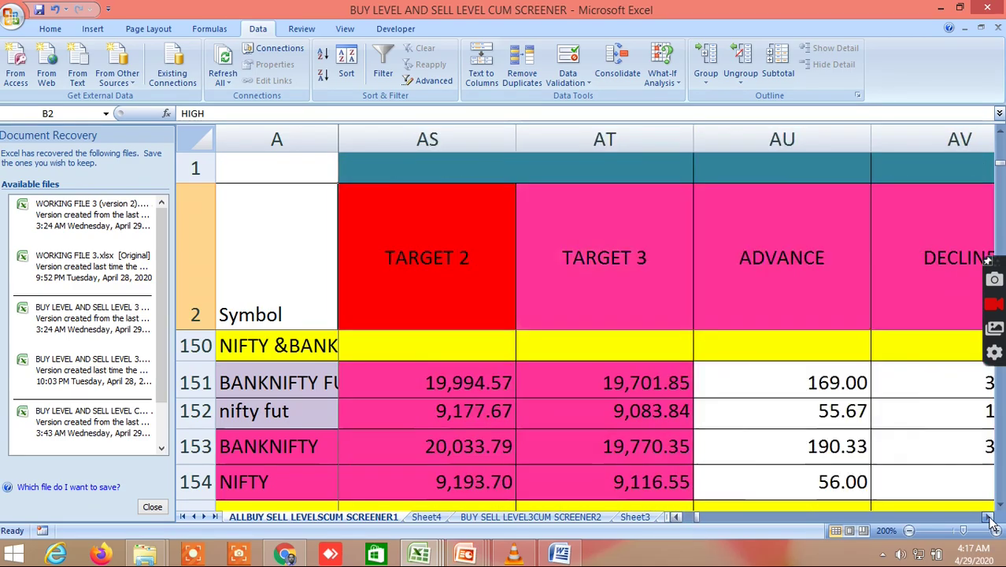
scroll(990, 521, "right", 20)
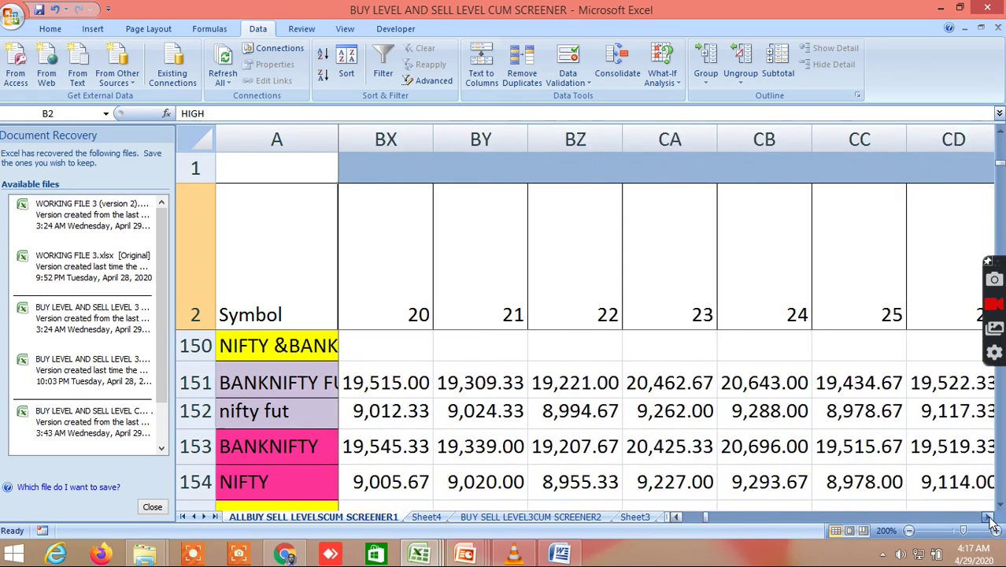
scroll(991, 521, "right", 20)
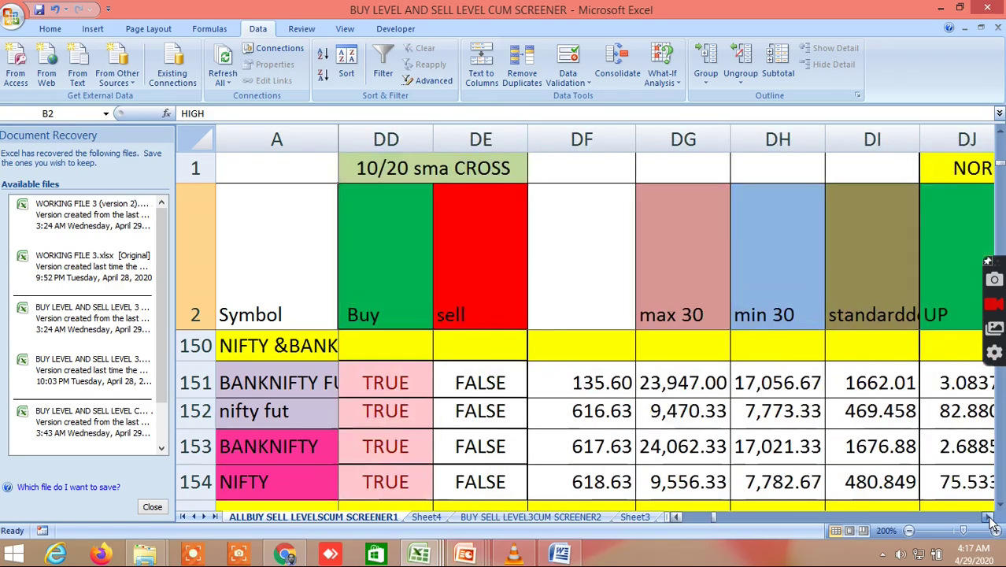
scroll(990, 521, "right", 20)
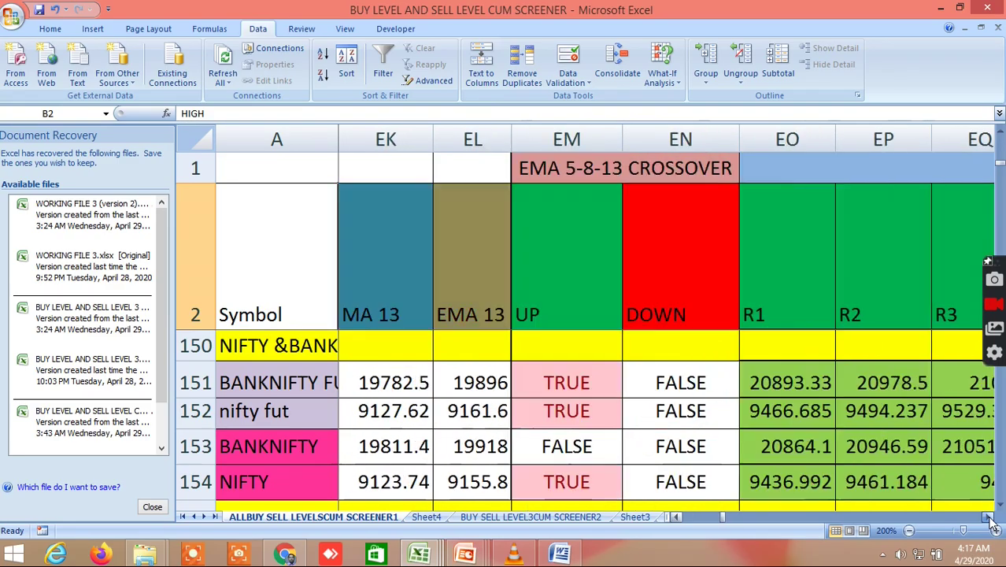
scroll(991, 521, "right", 7)
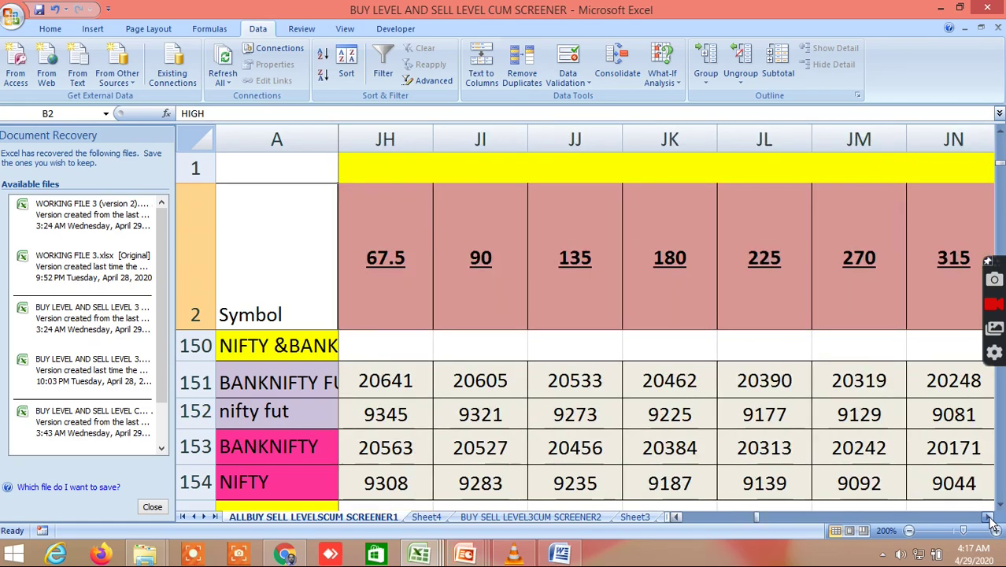
Examine the NIFTY & BANKNIFTY rows across the Murrey's mathematical level, 360 degree price analysis and buy/sell entry columns, returning to HIGH, LOW and CLOSE
scroll(990, 521, "right", 10)
scroll(990, 521, "right", 20)
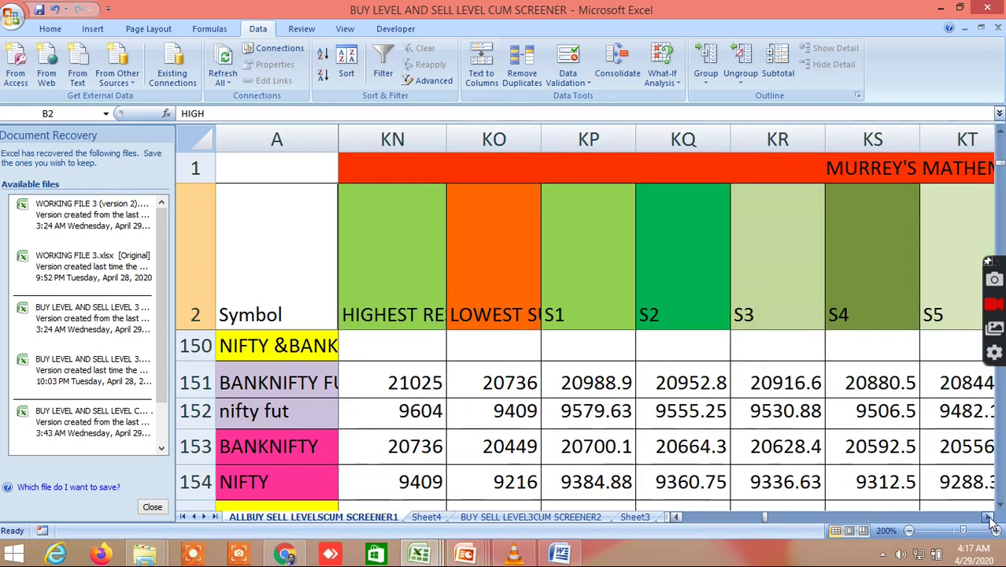
scroll(991, 521, "right", 8)
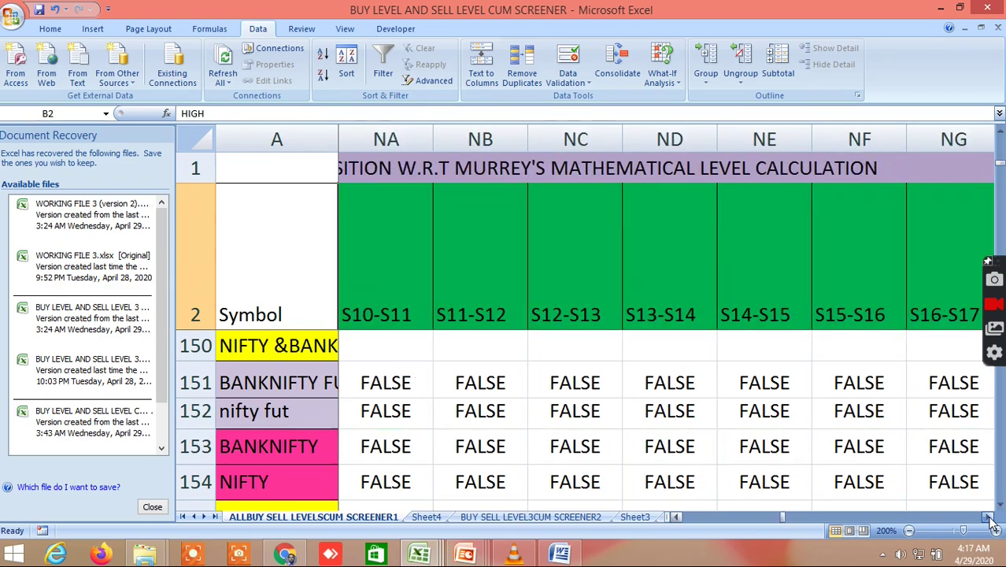
scroll(990, 522, "right", 20)
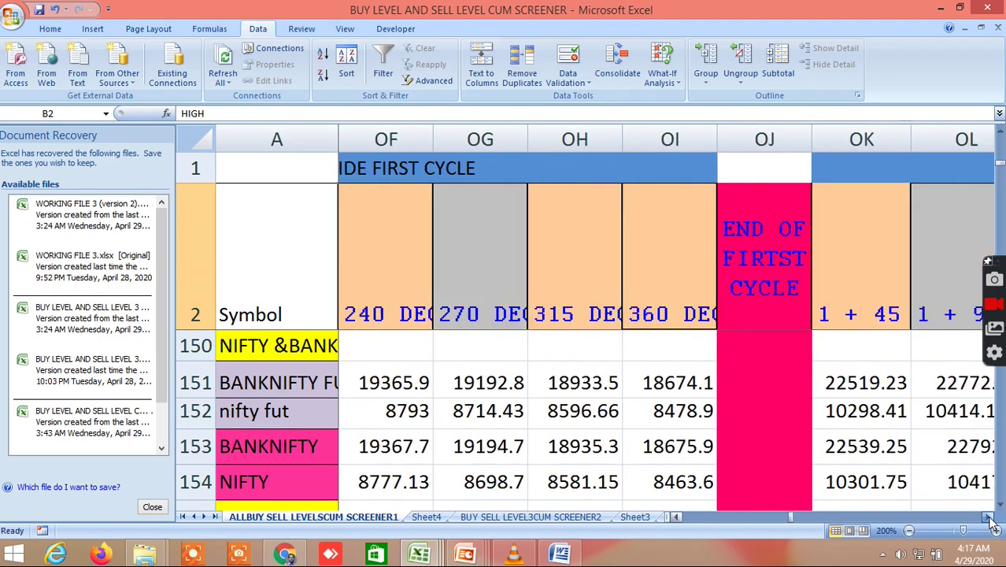
scroll(991, 521, "right", 20)
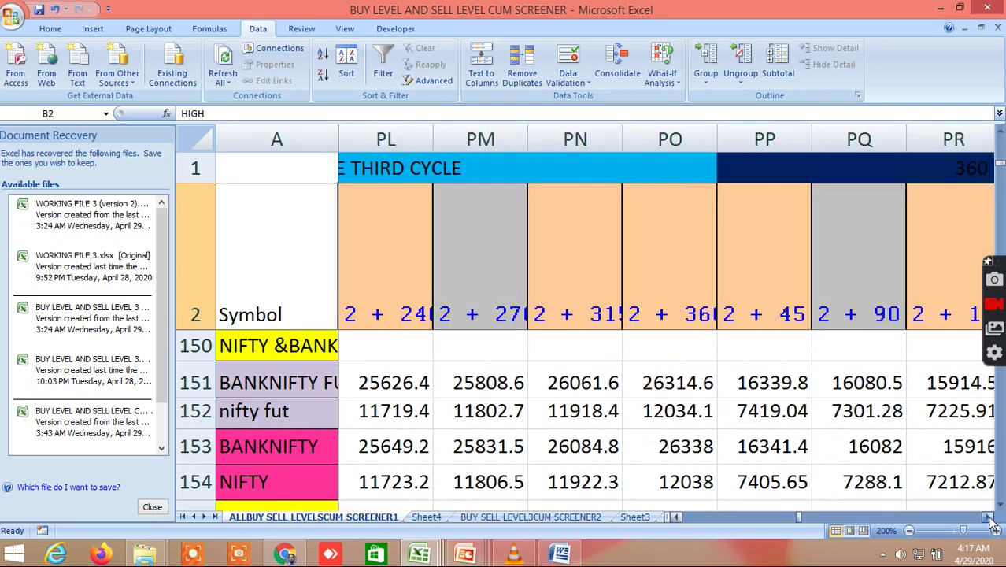
scroll(990, 521, "right", 20)
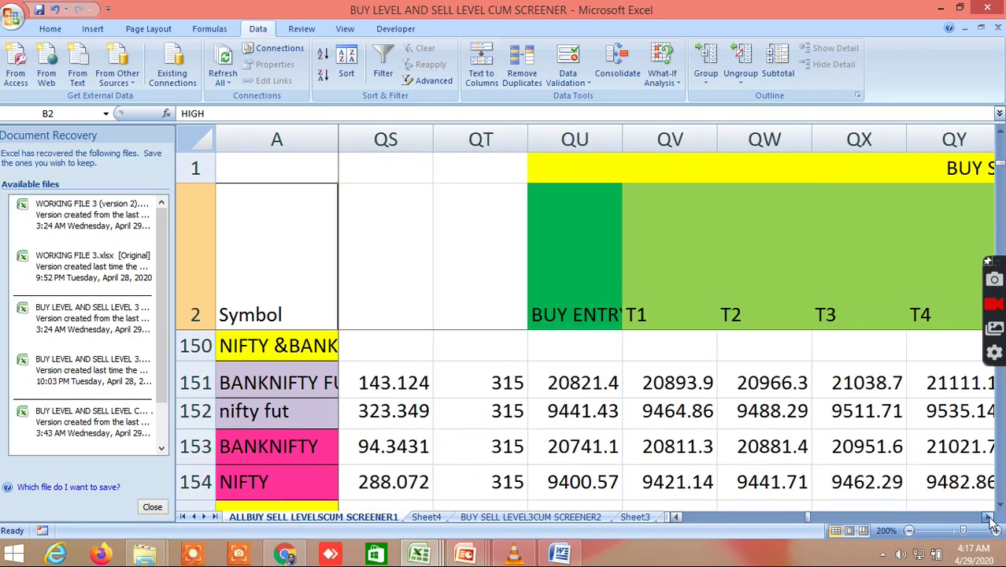
scroll(990, 521, "right", 20)
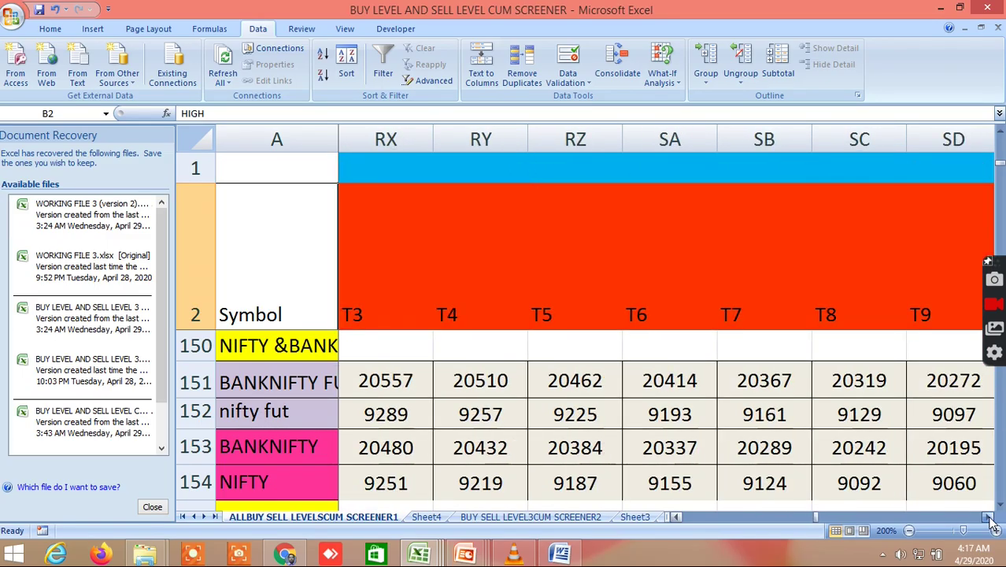
scroll(990, 521, "right", 1)
left_click_drag(819, 518, 684, 518)
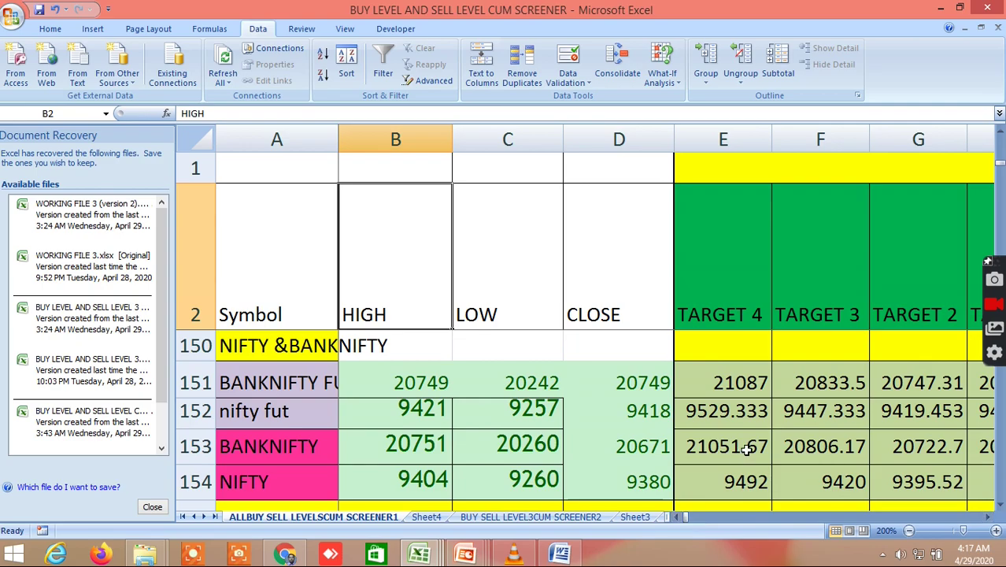
Examine the ALUMINIUM to NATURAL GAS commodity rows across the Gann angle, Murrey's level, 360 degree price analysis and buy/sell target columns
scroll(745, 449, "up", 3)
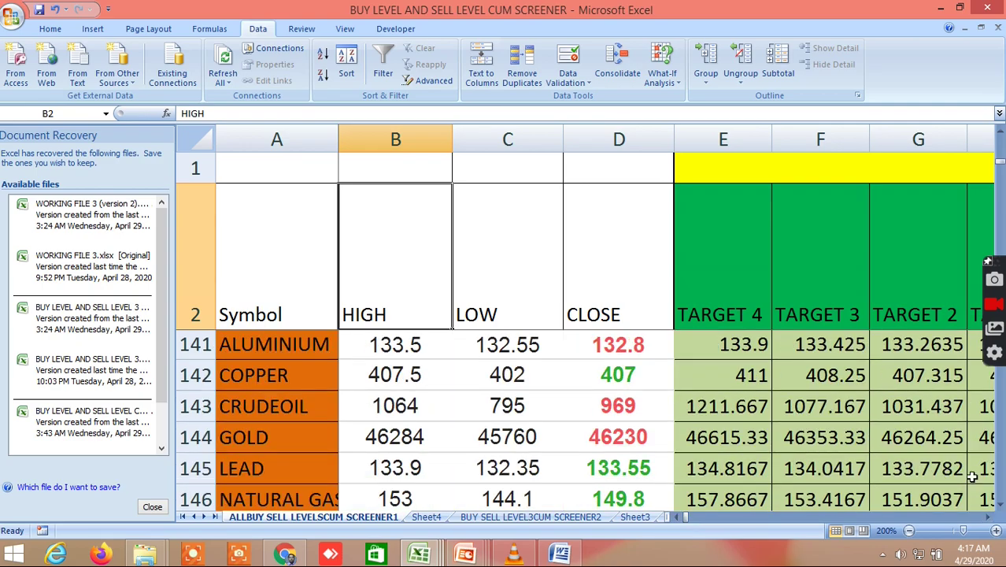
left_click_drag(991, 521, 990, 521)
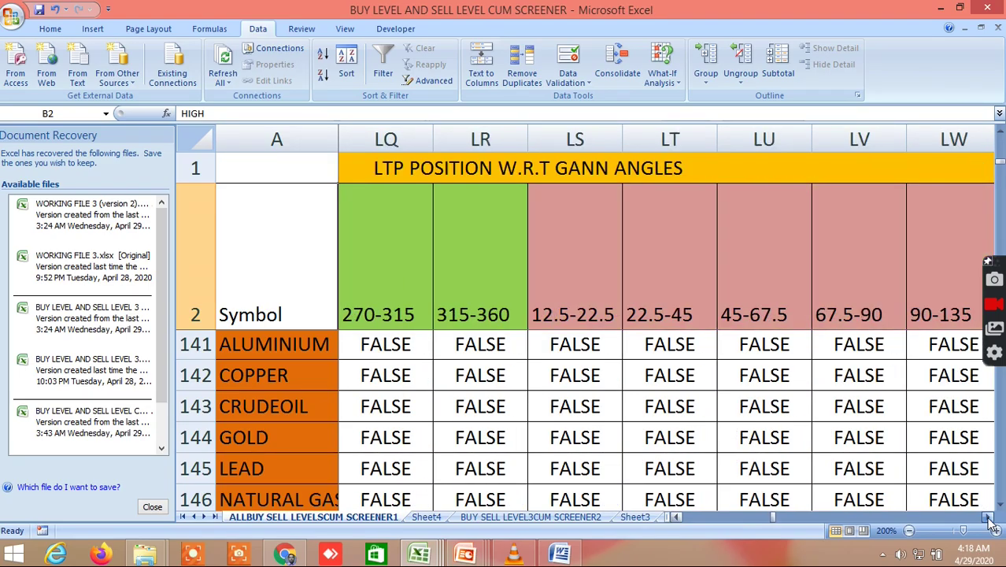
scroll(991, 521, "right", 16)
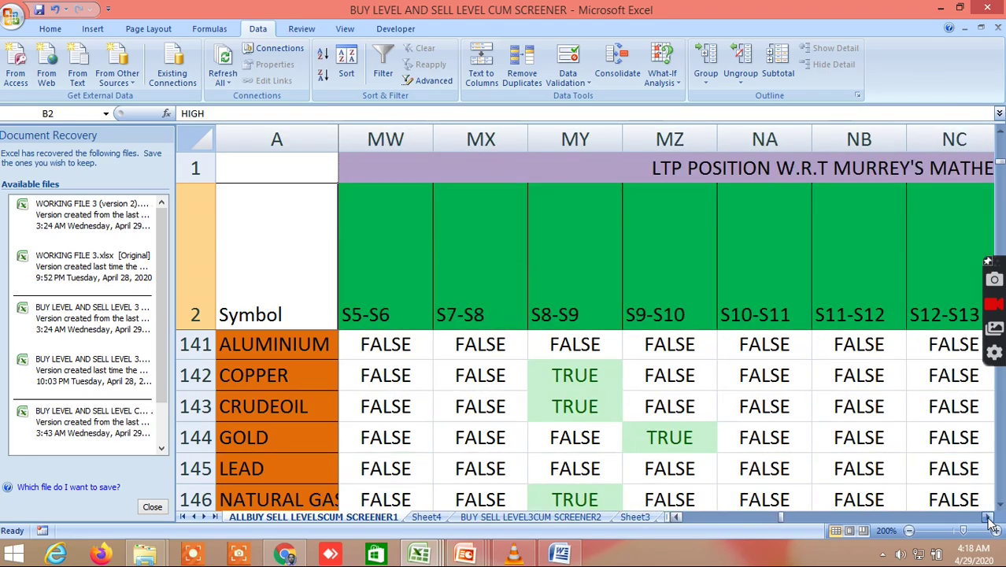
scroll(991, 521, "right", 16)
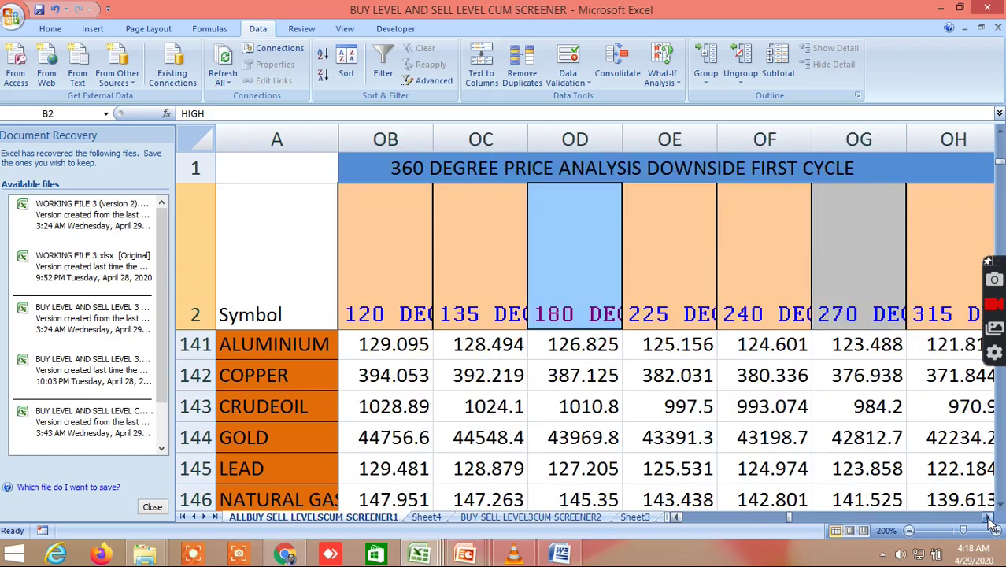
scroll(990, 521, "right", 16)
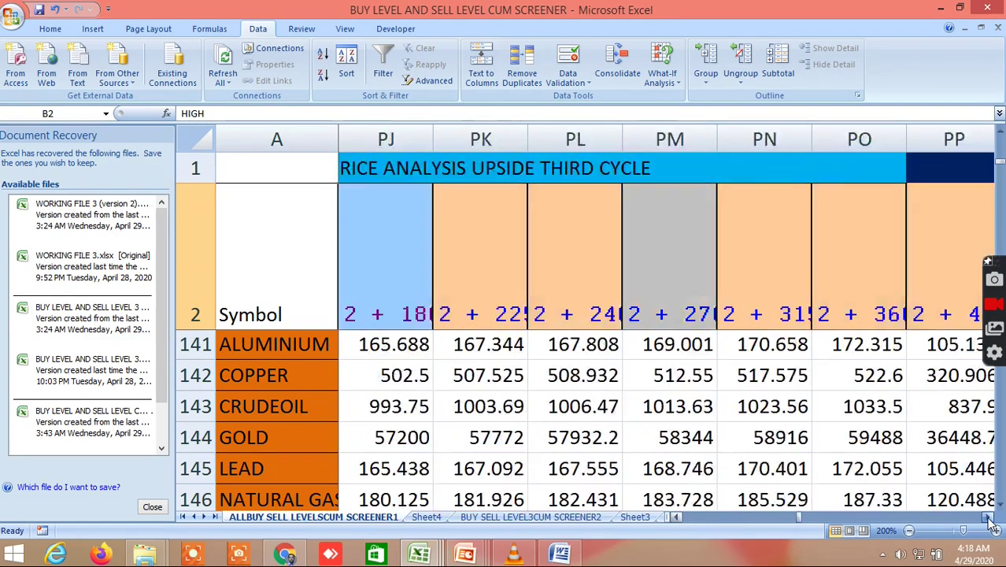
scroll(990, 522, "right", 16)
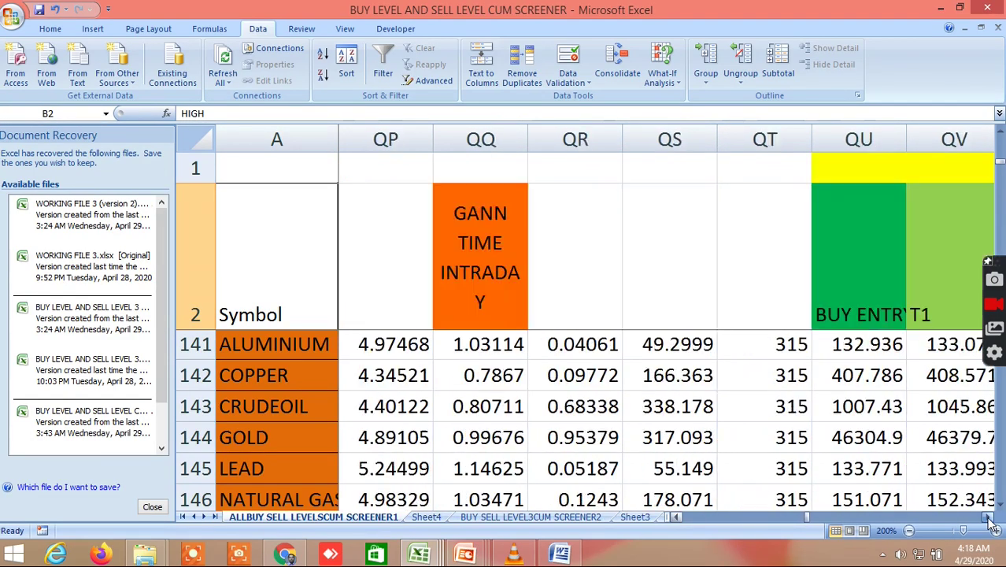
scroll(990, 521, "right", 16)
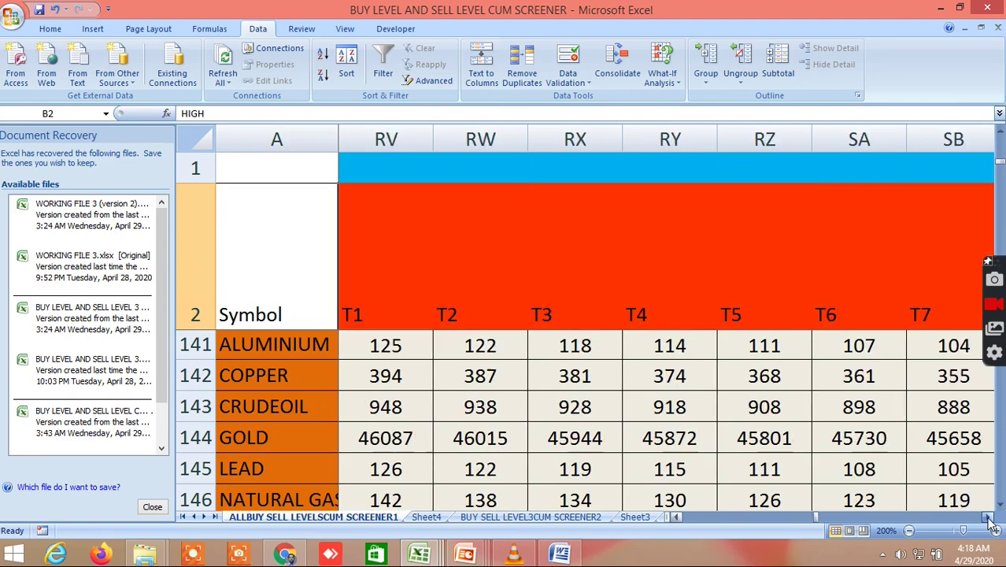
scroll(990, 521, "right", 3)
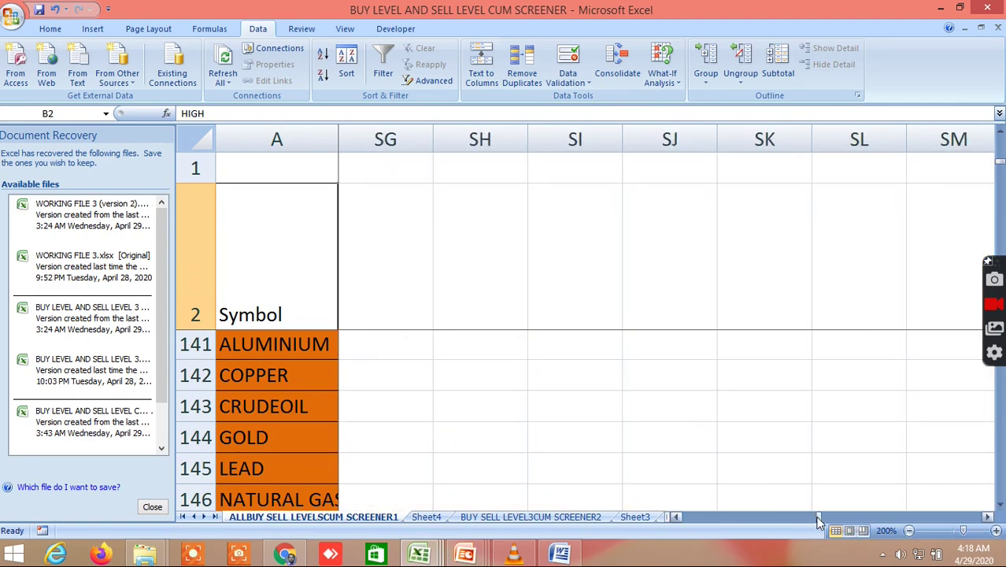
left_click_drag(821, 521, 836, 524)
Examine the NATURAL GAS, NICKEL, SILVER and ZINC rows across the target, moving average and GANN SQUARE 9 position columns
scroll(837, 524, "down", 1)
left_click(1000, 506)
left_click(1001, 506)
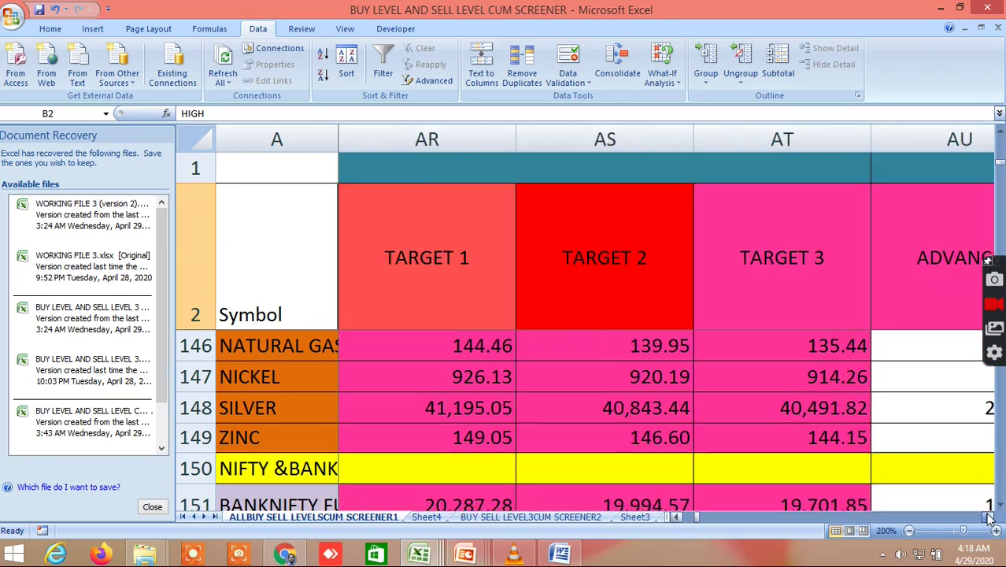
left_click(989, 517)
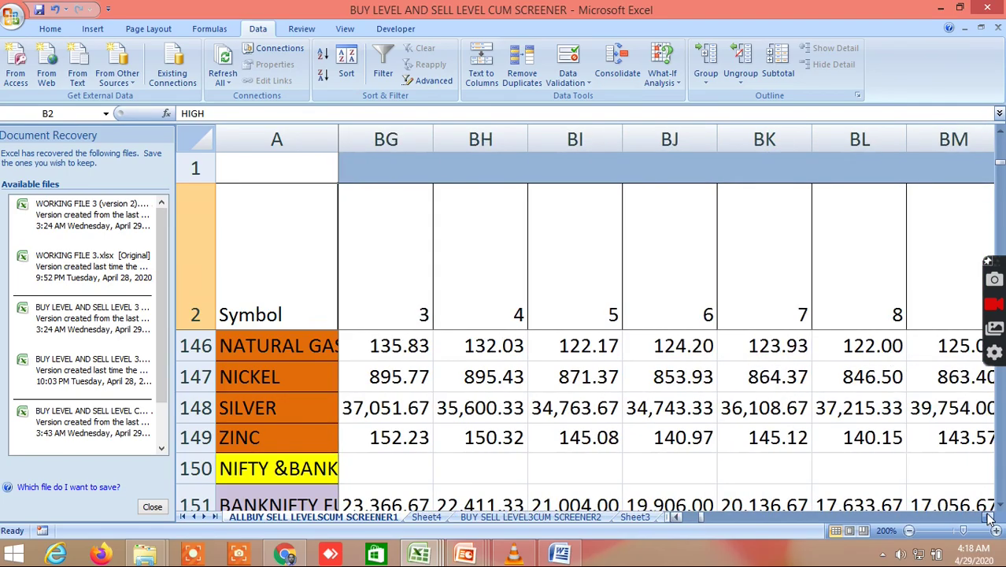
left_click(989, 518)
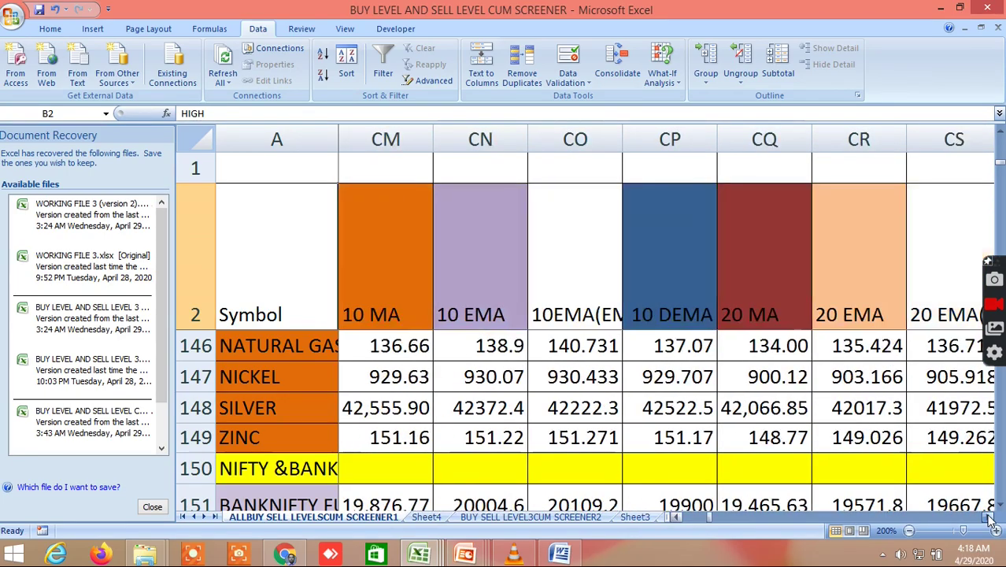
left_click_drag(989, 517, 989, 517)
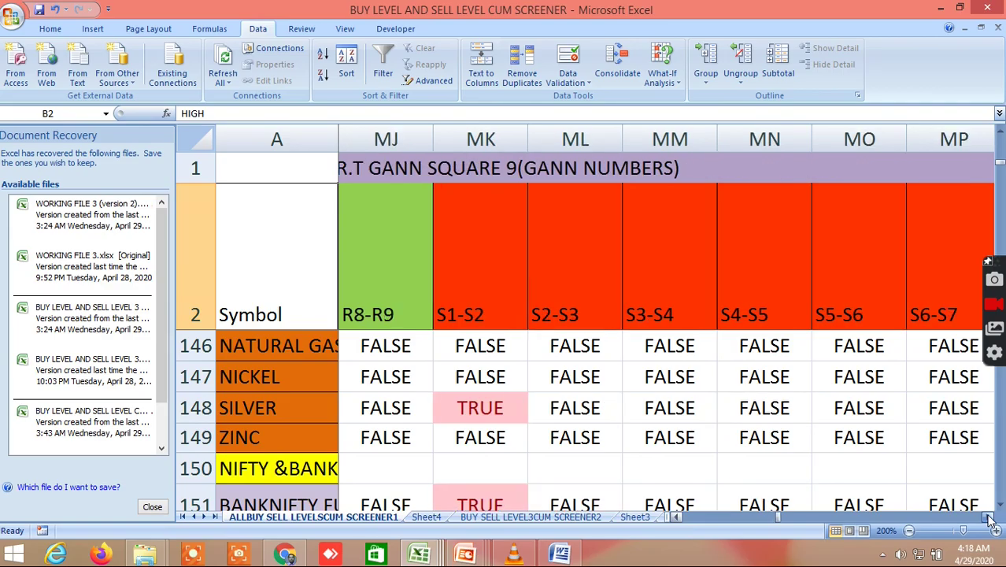
left_click(990, 519)
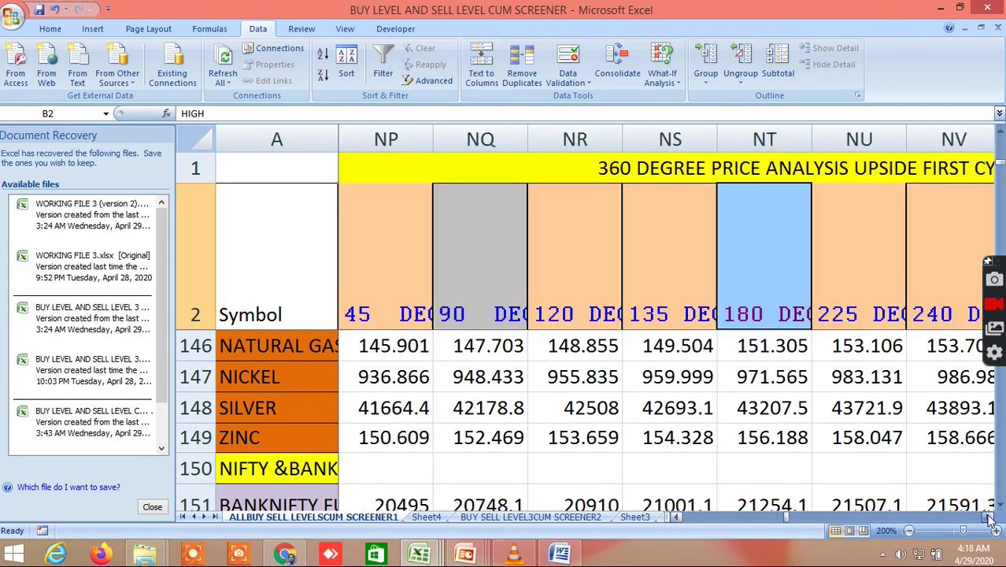
Review the NATURAL GAS to ZINC rows through the 360 degree cycles and buy/sell target columns up to T11, returning to HIGH, LOW and CLOSE
left_click(990, 519)
left_click(991, 520)
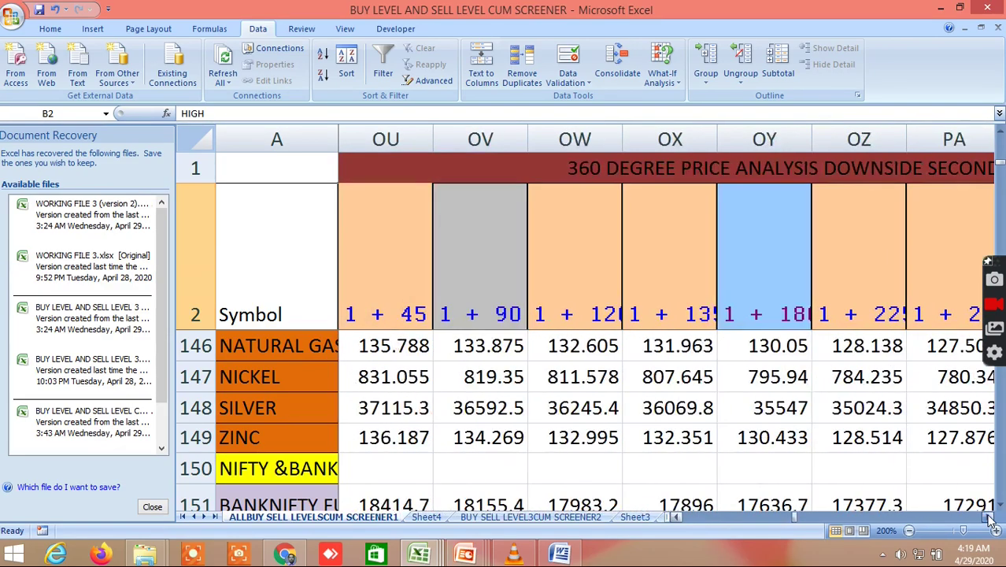
left_click(990, 520)
left_click(990, 519)
left_click(990, 519)
left_click(990, 519)
left_click(991, 519)
left_click(990, 520)
left_click(990, 520)
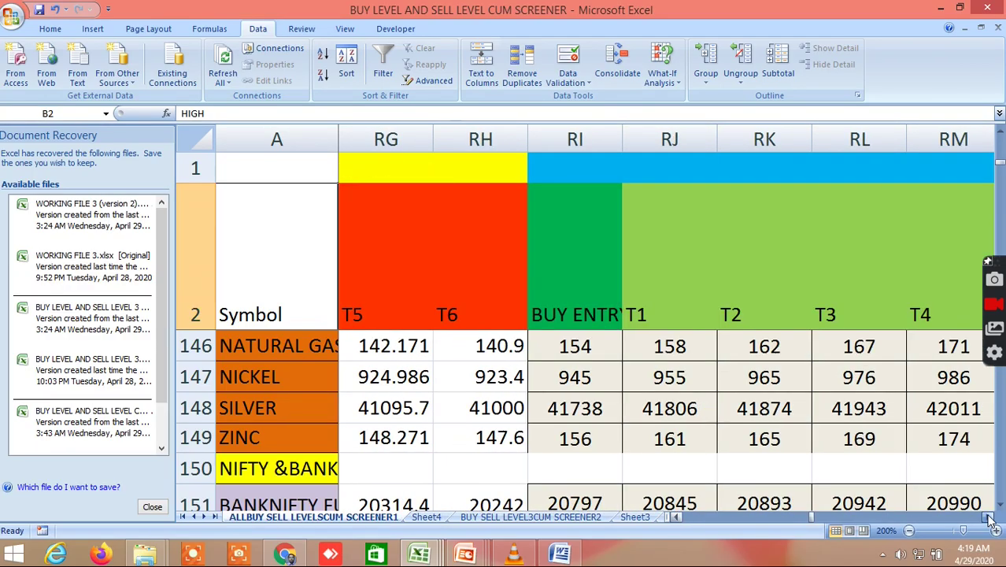
left_click(990, 520)
left_click(990, 519)
left_click(990, 519)
left_click(990, 519)
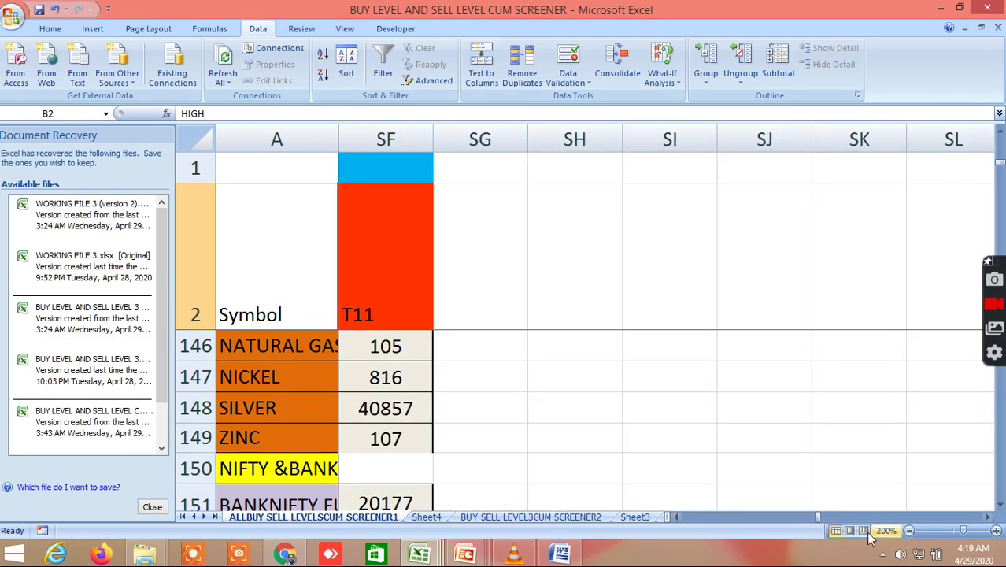
left_click_drag(821, 519, 682, 517)
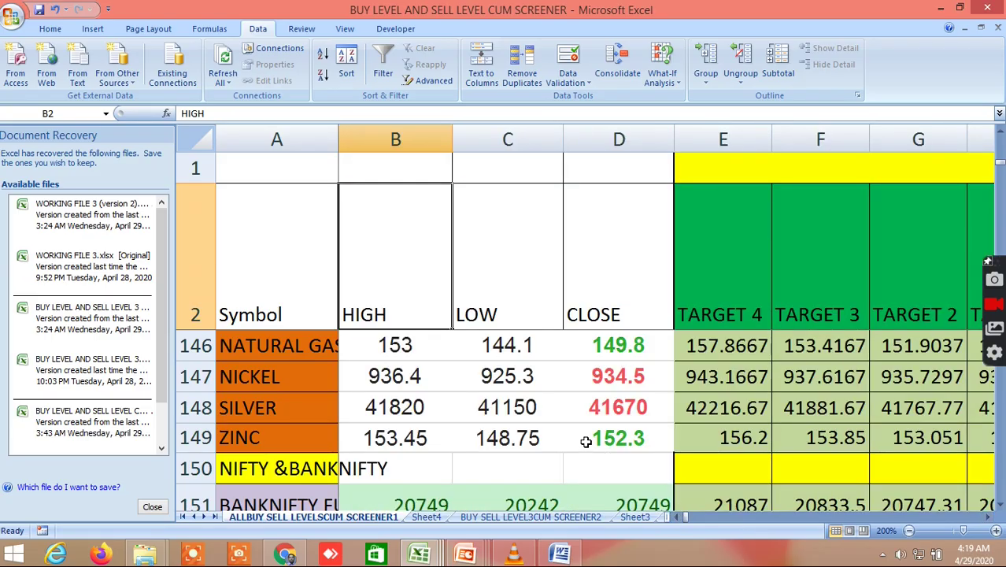
Examine the AMBUJACEM to AUROPHARM rows across the support, resistance and buy/sell target columns as far as T11
scroll(586, 440, "down", 5)
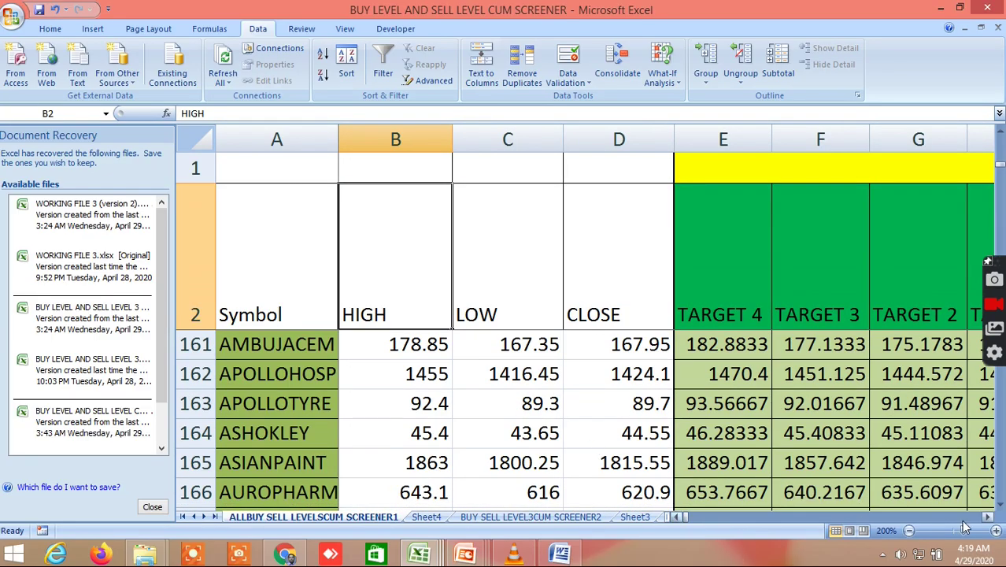
left_click_drag(988, 521, 988, 521)
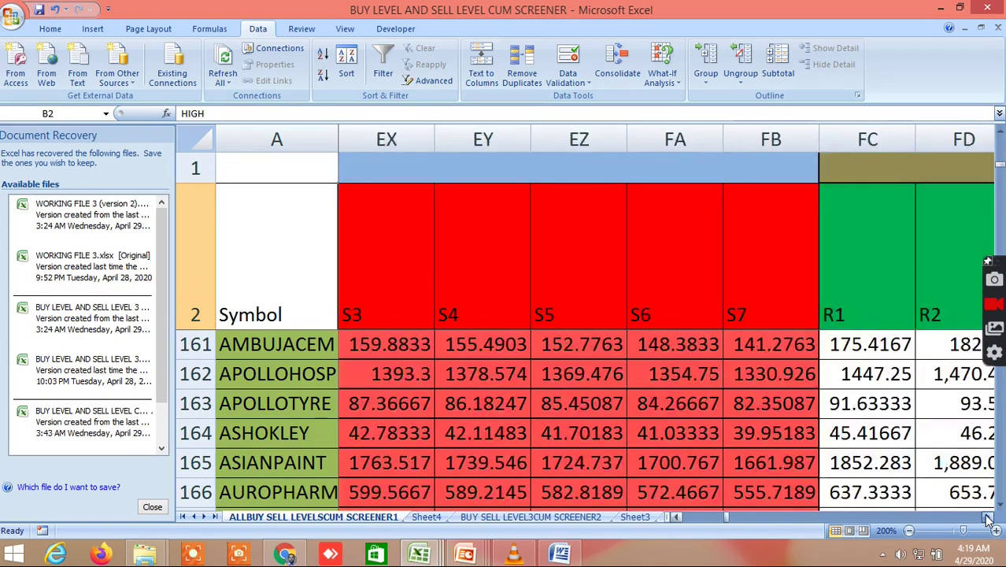
left_click_drag(987, 519, 987, 519)
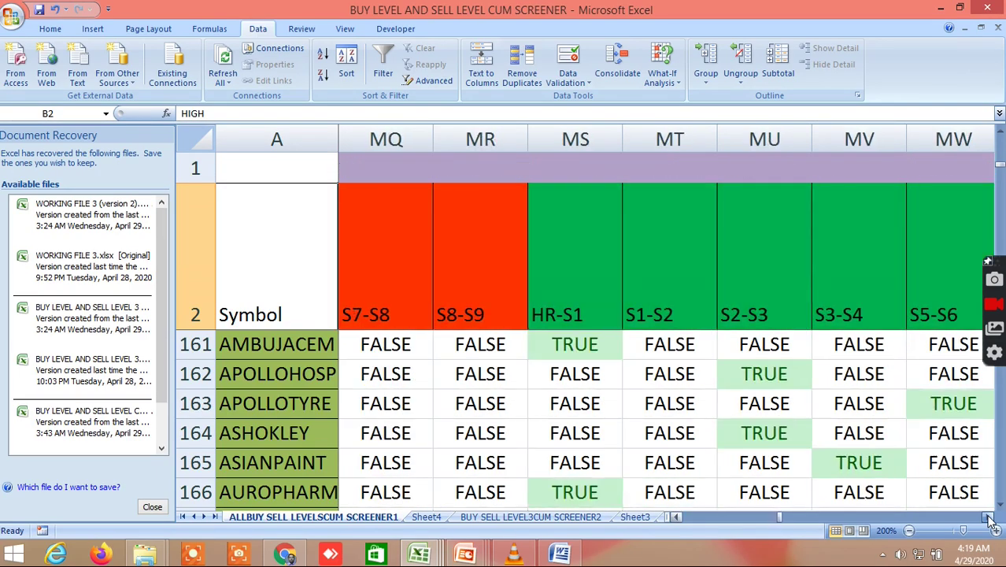
left_click_drag(989, 520, 989, 519)
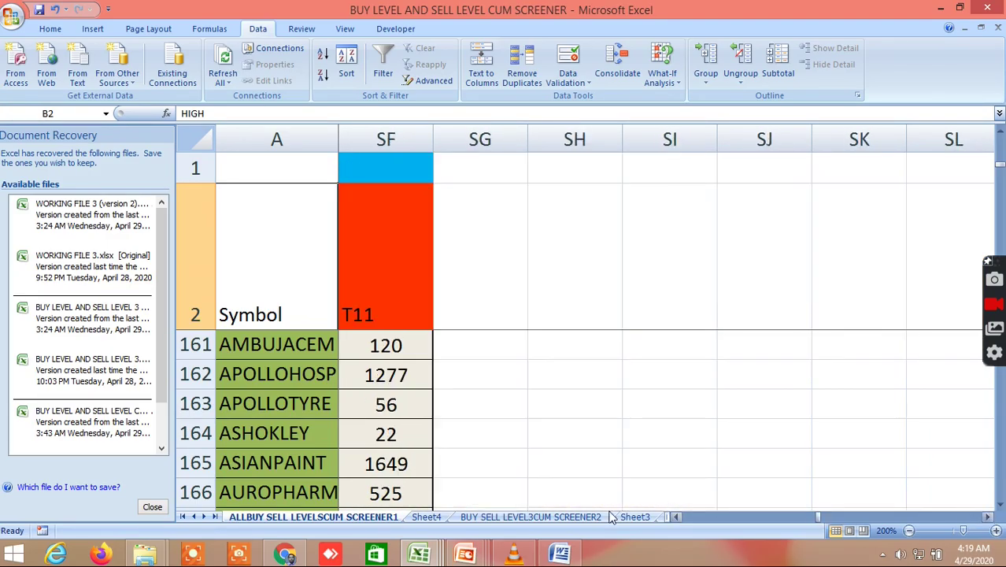
On the BUY SELL LEVEL3CUM SCREENER2 sheet, review the HIGH, LOW, CLOSE, 100 MA and 100 EMA columns from the commodities up to NATIONALUM
left_click(562, 519)
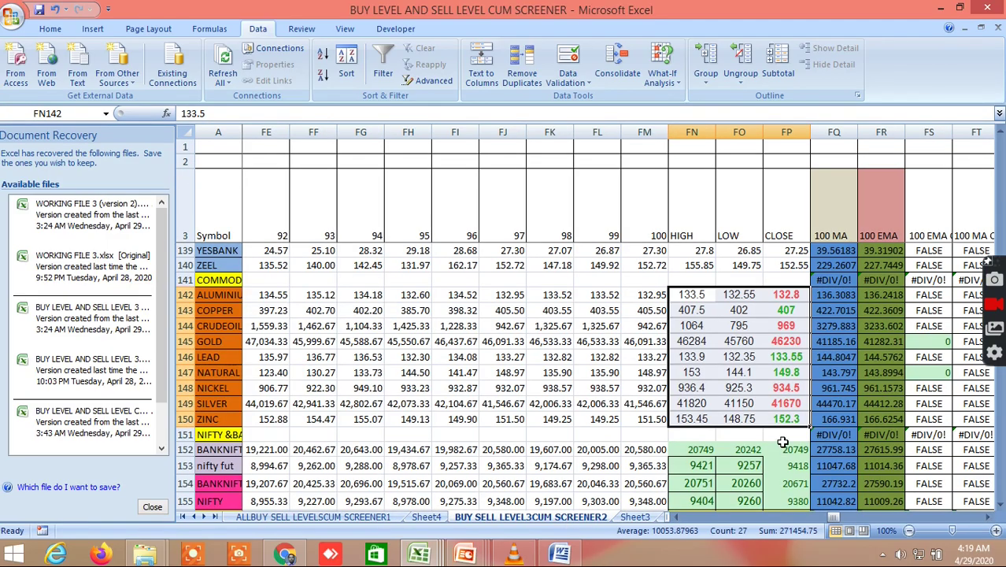
scroll(781, 435, "up", 2)
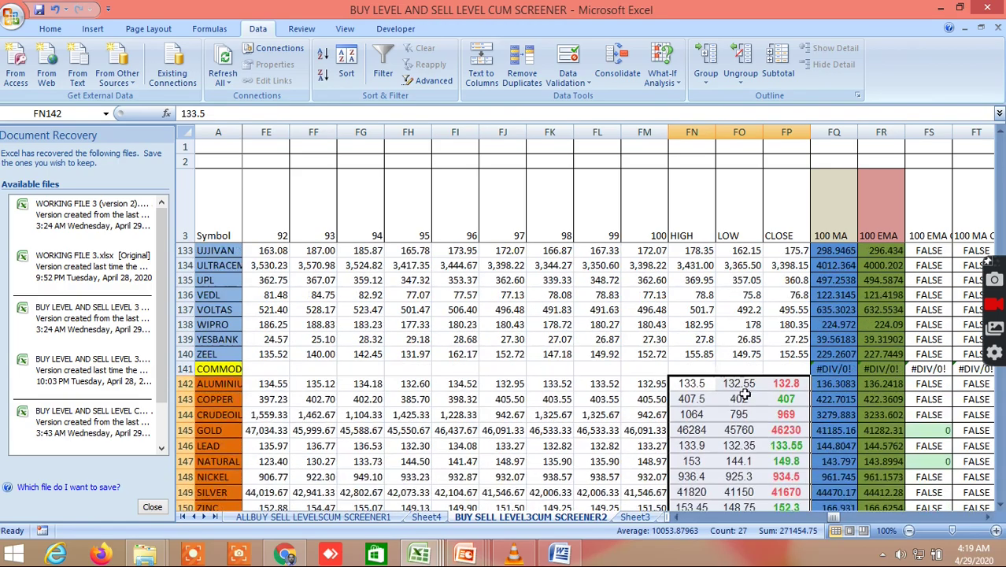
right_click(743, 367)
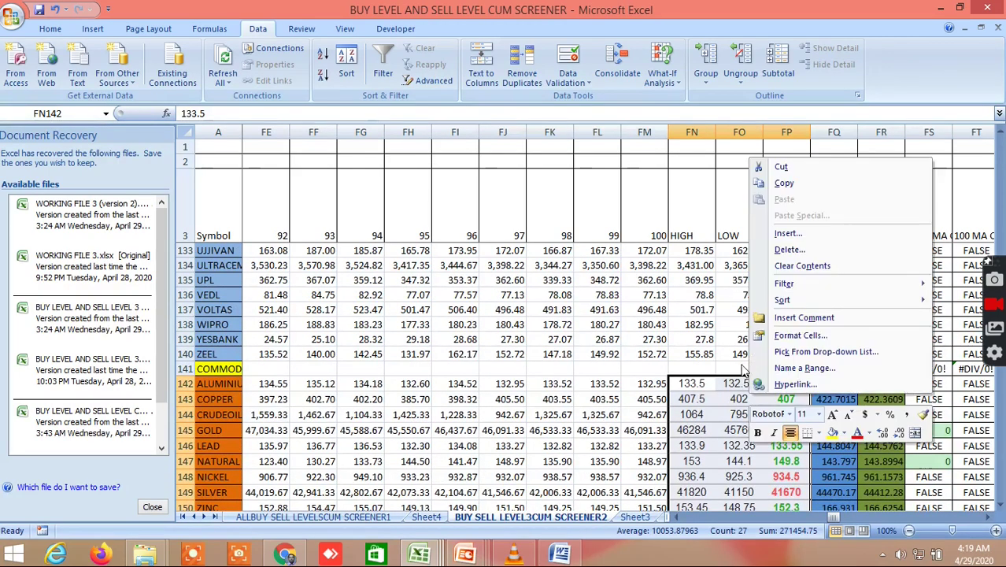
key("Escape")
scroll(693, 346, "up", 3)
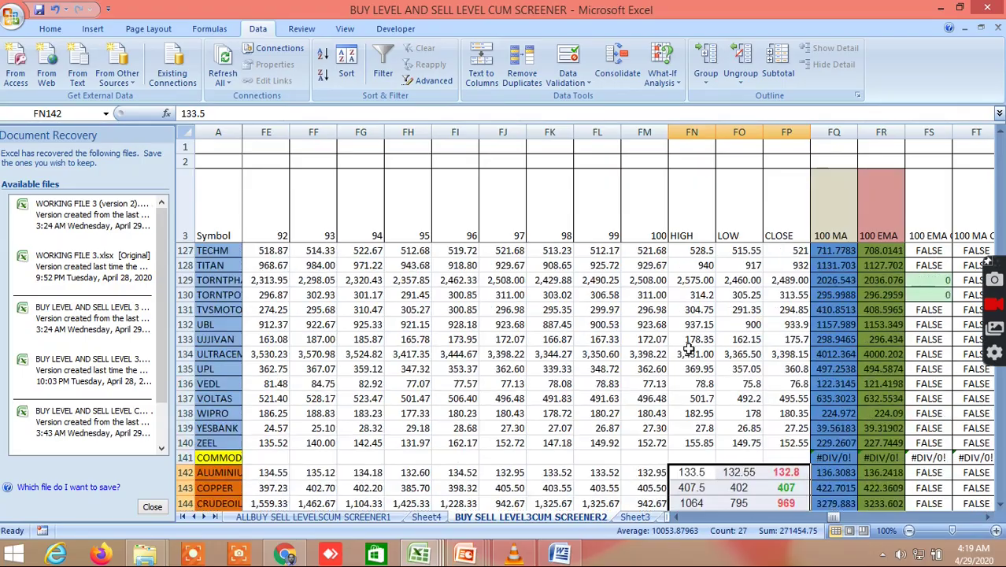
scroll(689, 343, "down", 1)
scroll(689, 339, "up", 5)
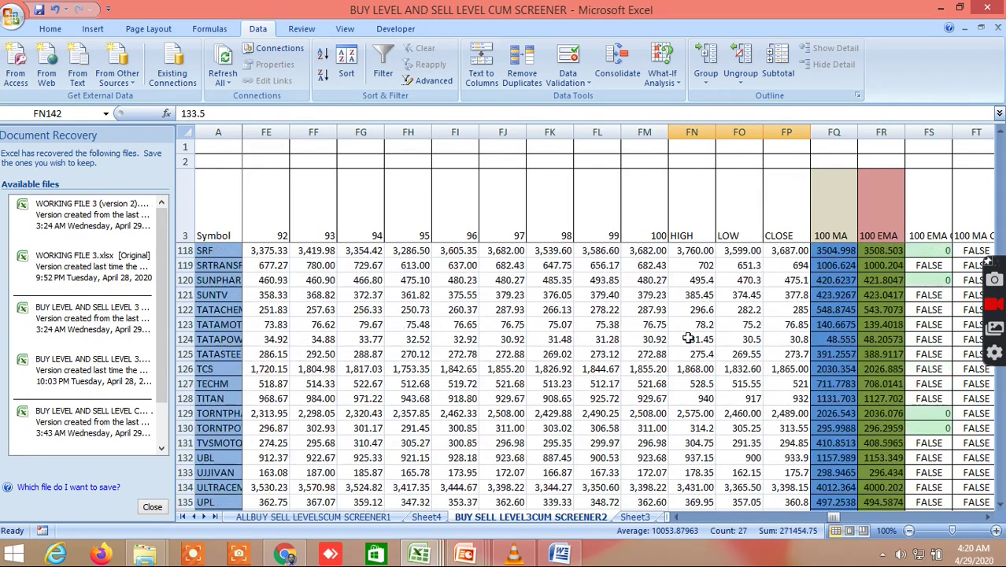
scroll(689, 333, "up", 5)
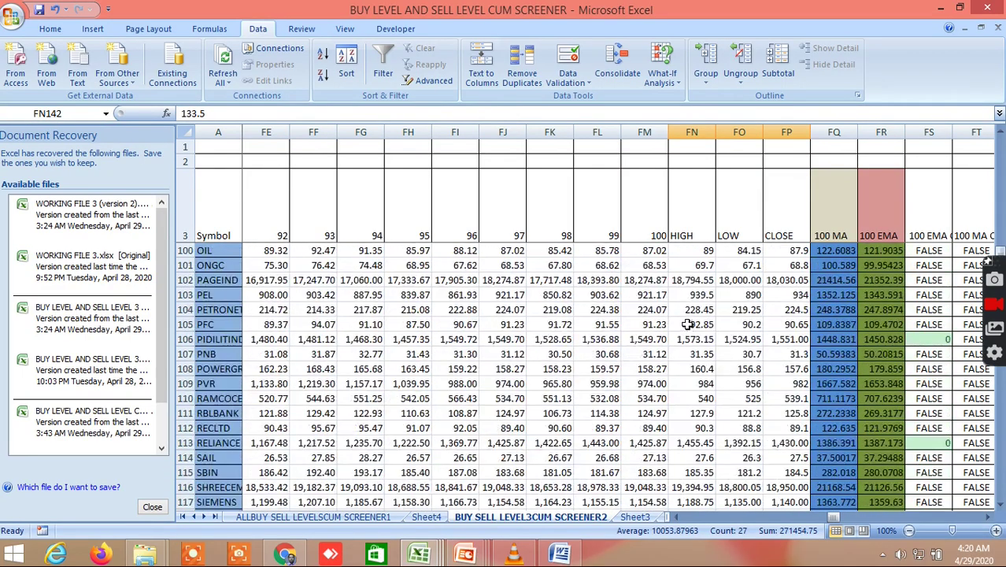
scroll(685, 312, "up", 1)
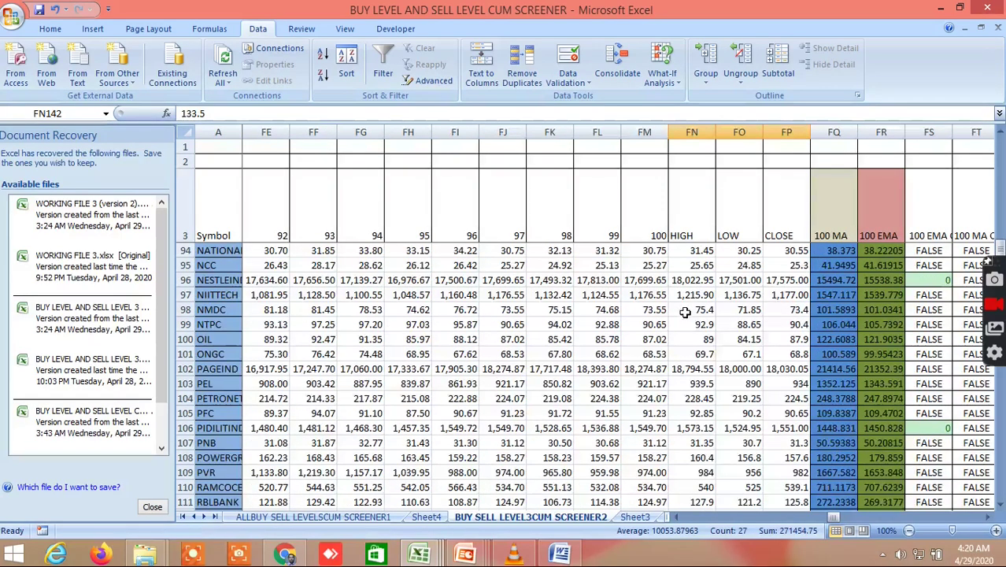
Examine the pivot point and uptrend buy/sell level columns, continuing across to the 100 MA, 9-55 EMA and ROC columns
left_click_drag(829, 517, 690, 518)
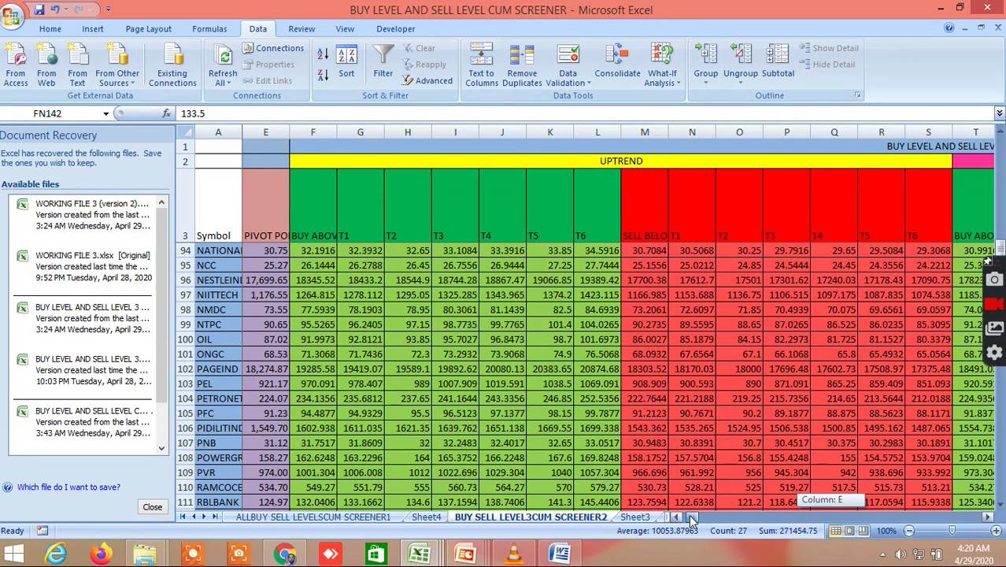
left_click_drag(690, 518, 839, 543)
scroll(637, 355, "up", 1)
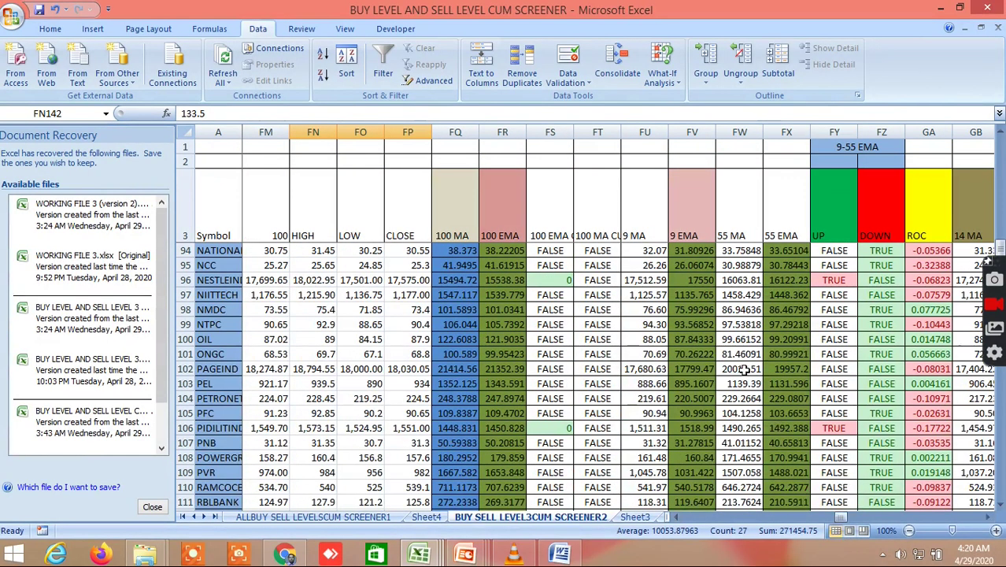
Review the moving average, 9-55 EMA and ROC columns for the stocks from NATIONALUM back up to ACC
scroll(637, 354, "up", 8)
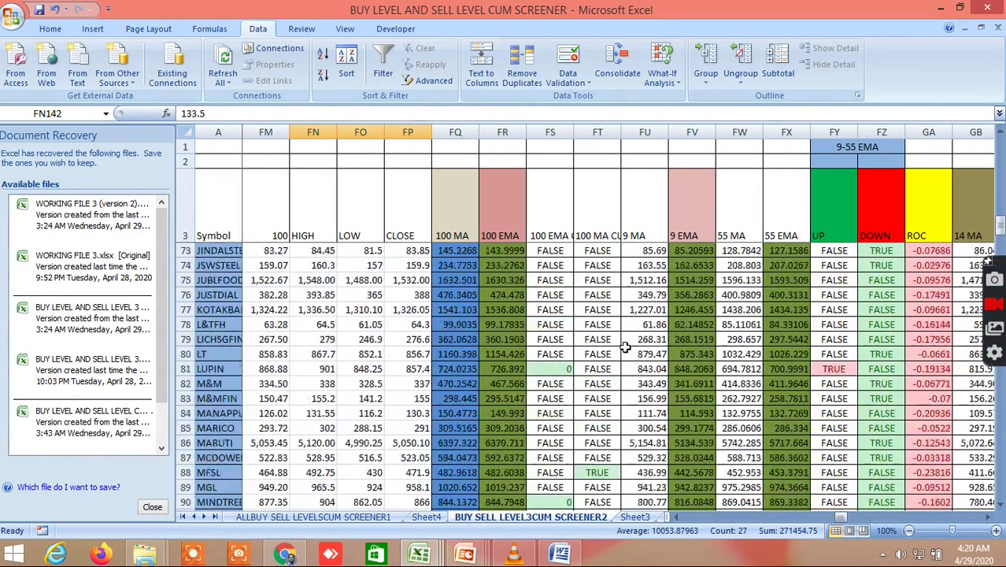
scroll(620, 345, "up", 9)
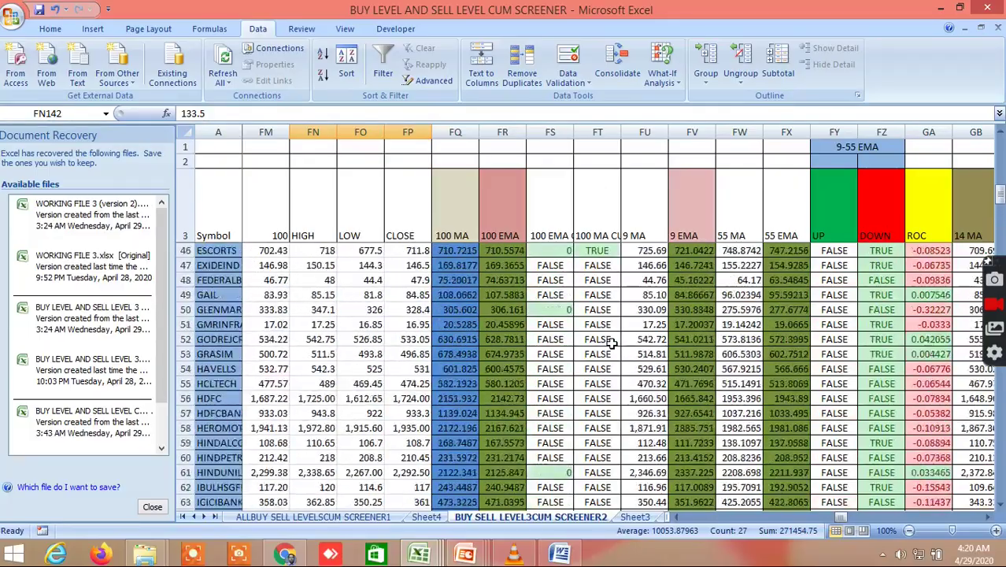
scroll(610, 344, "up", 9)
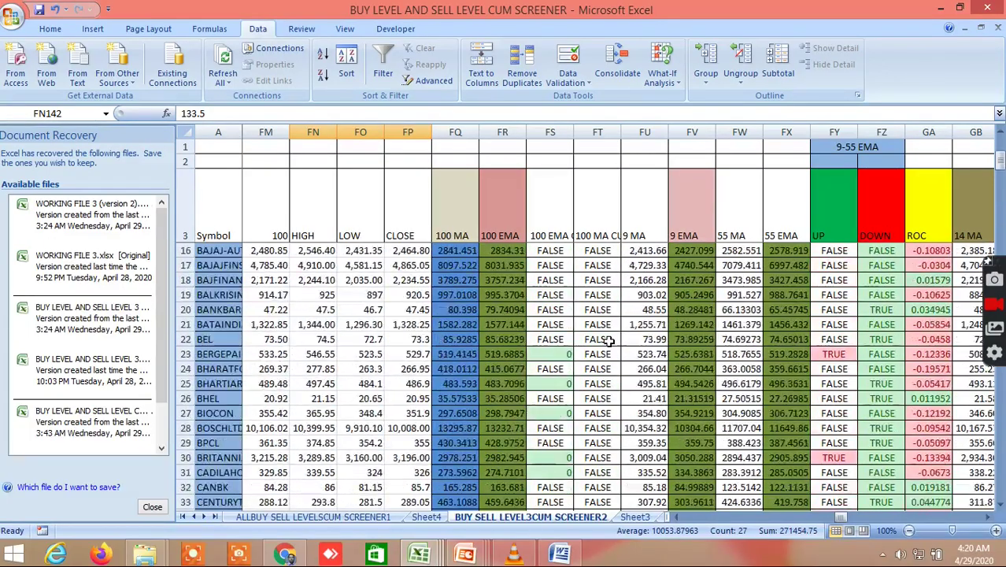
scroll(609, 340, "up", 2)
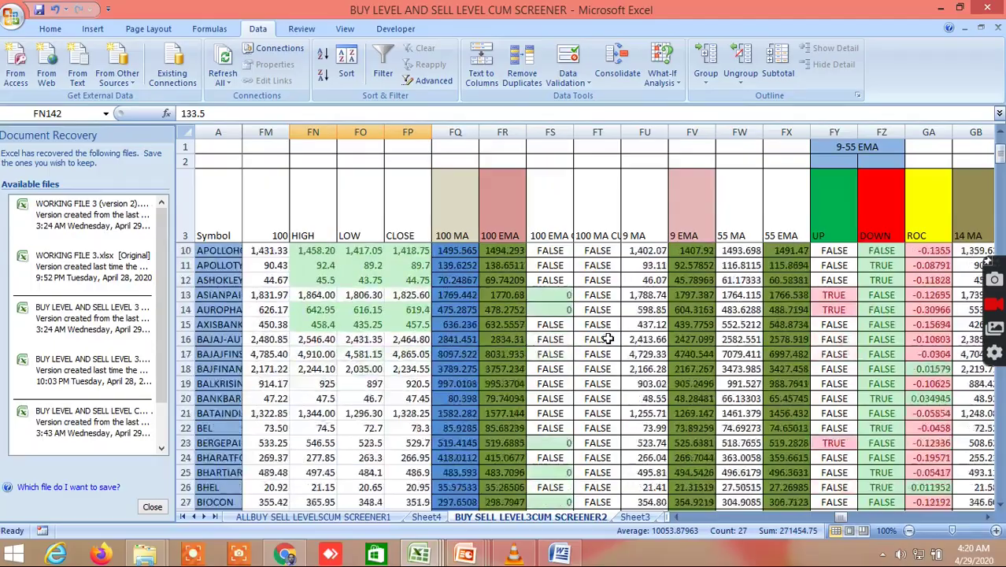
scroll(606, 336, "up", 1)
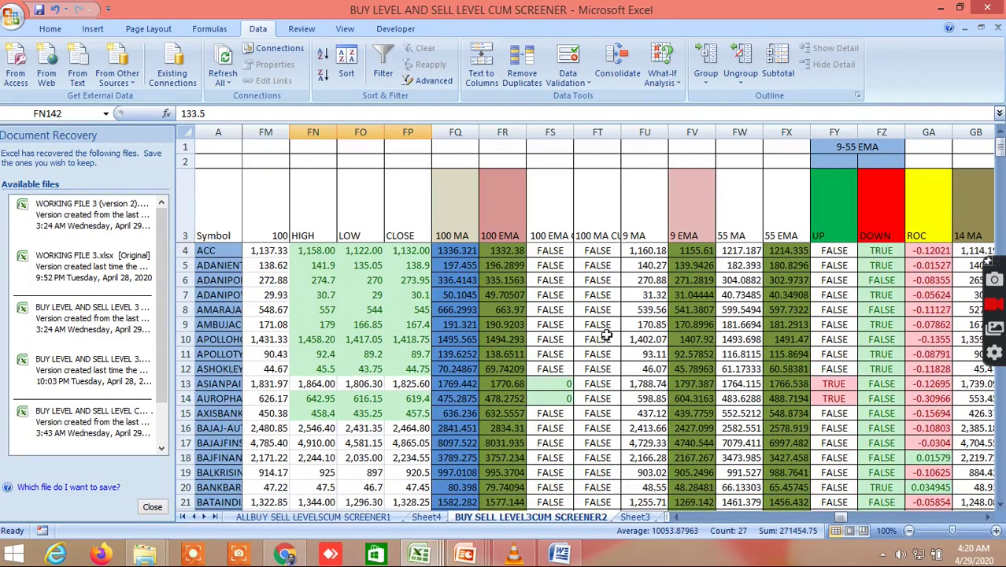
Inspect the 100 MA crossover formula for ESCORTS and the HIGH and LOW cells it refers to
scroll(606, 336, "down", 10)
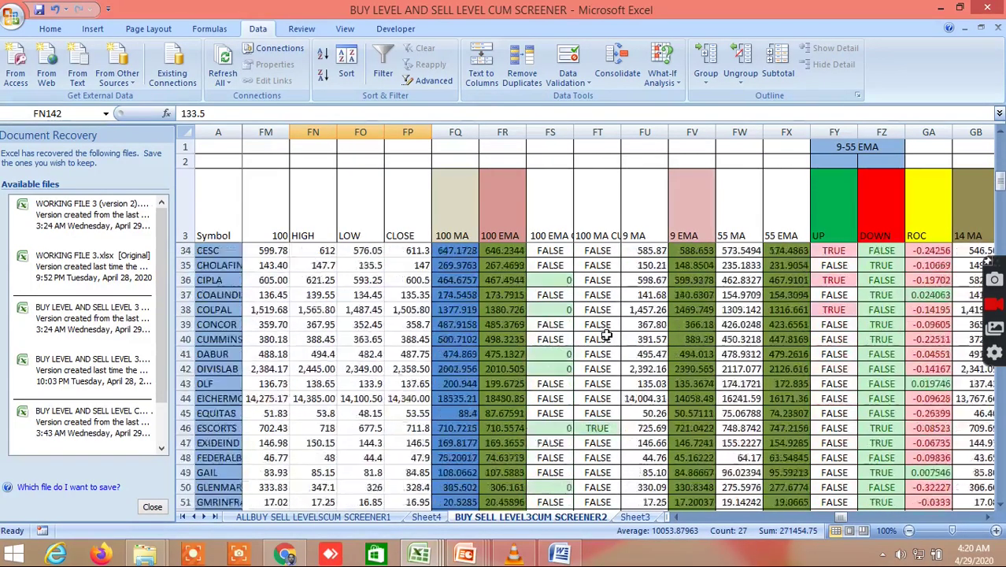
scroll(606, 337, "down", 1)
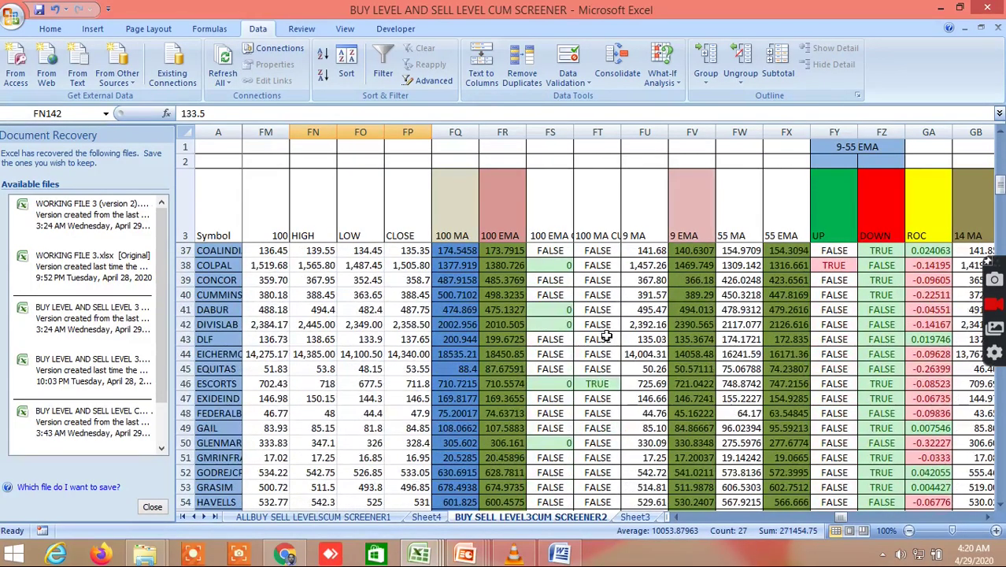
left_click(609, 385)
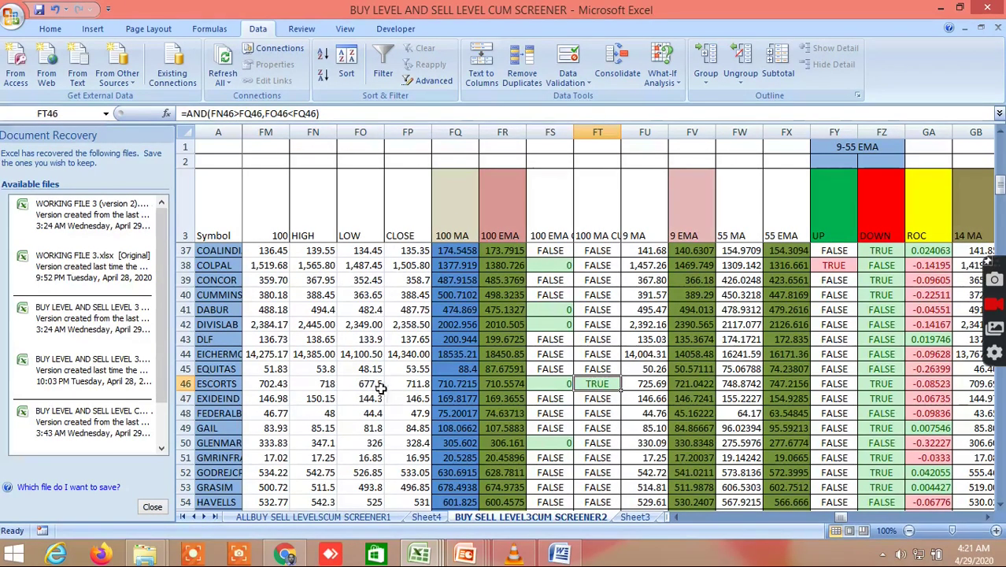
left_click(329, 386)
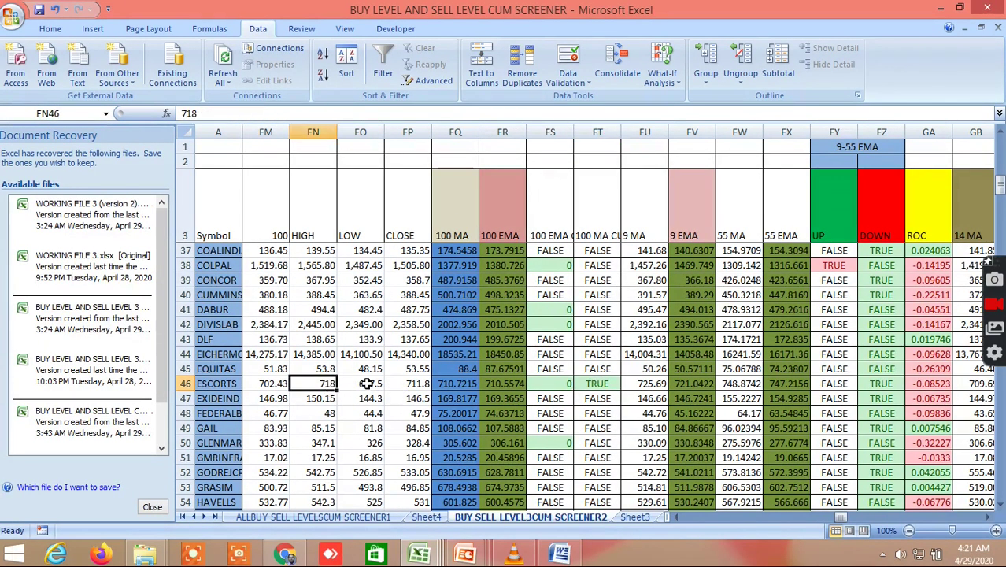
left_click(366, 383)
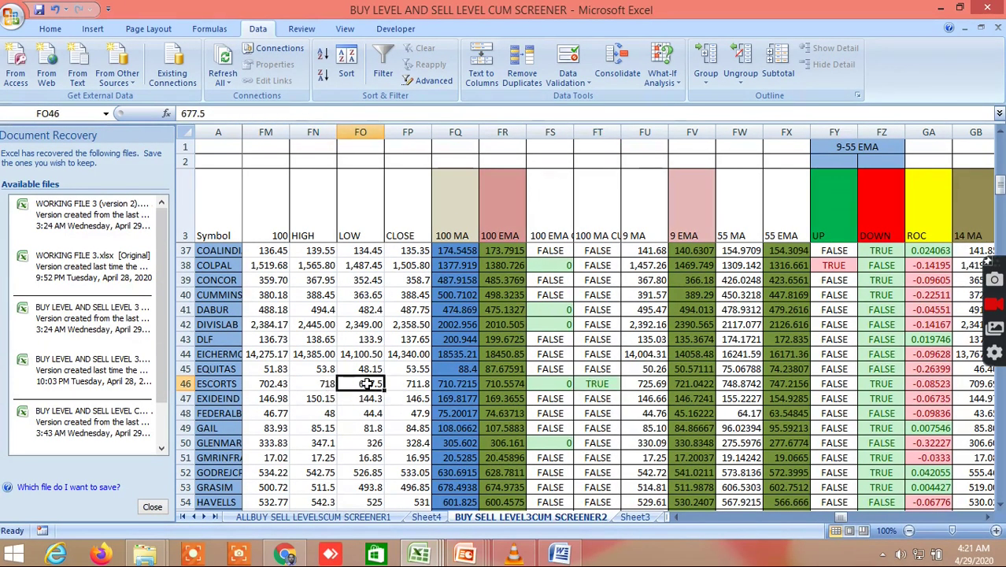
left_click(605, 386)
Check the 100 MA crossover formula for MFSL and review the remaining stocks down to the commodity rows
scroll(606, 409, "down", 5)
scroll(606, 432, "down", 7)
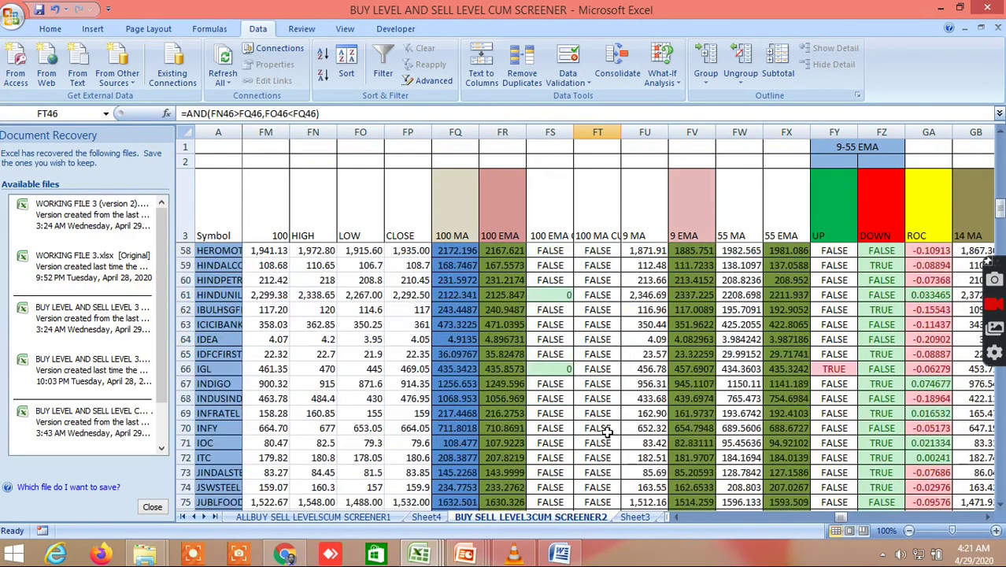
left_click(615, 473)
scroll(617, 471, "down", 3)
scroll(643, 459, "down", 7)
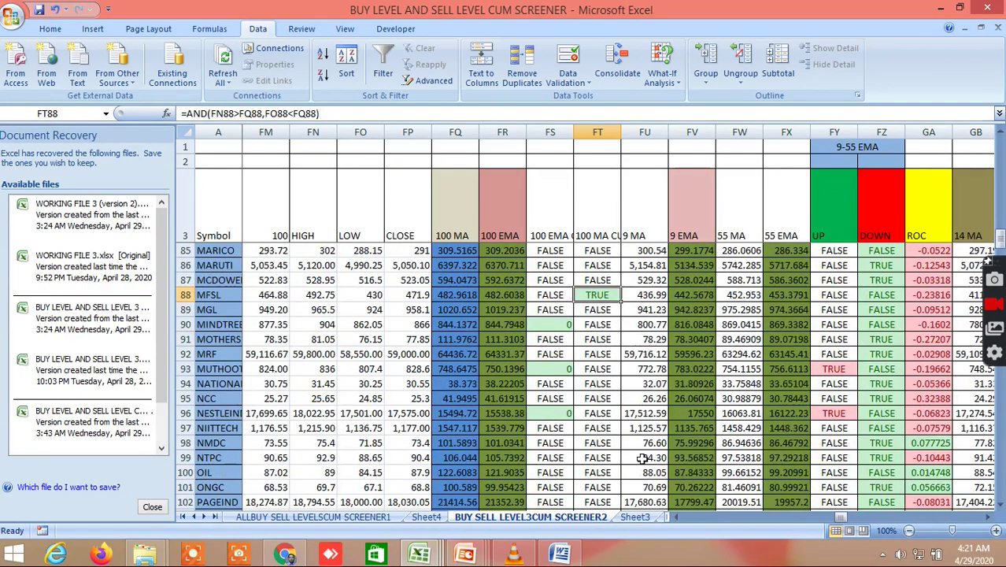
scroll(642, 458, "down", 7)
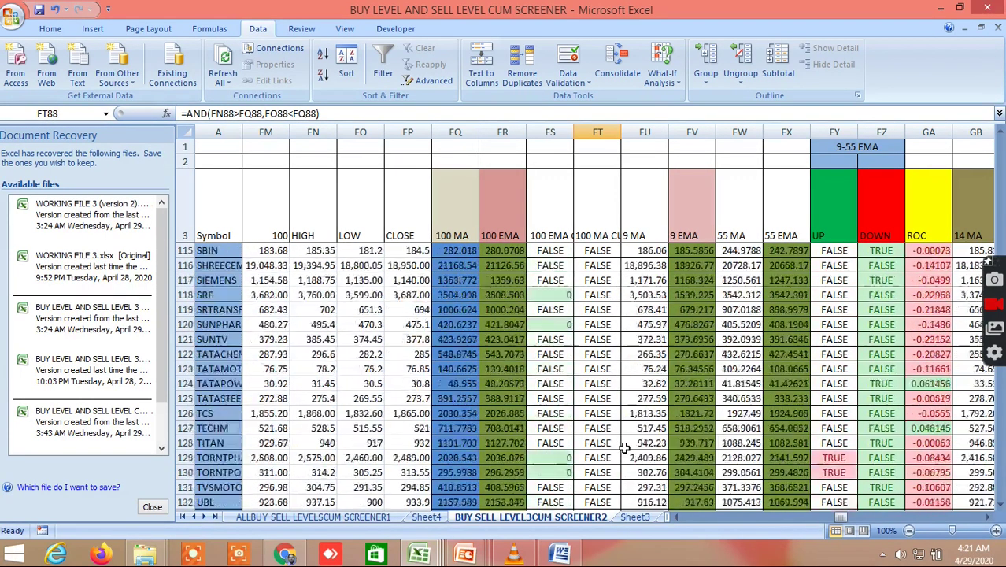
scroll(623, 445, "down", 2)
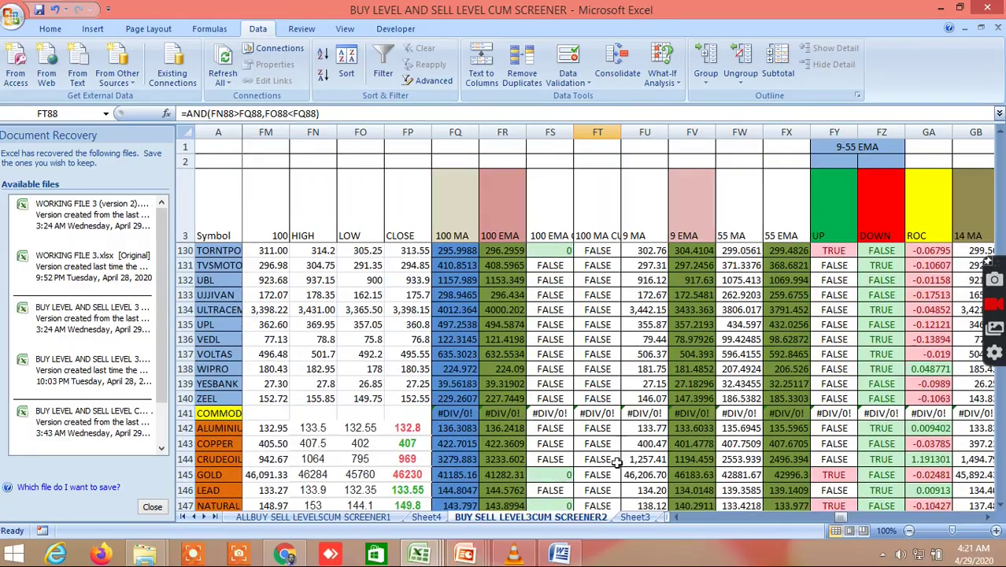
View Sheet3 briefly, then review the ARBRITRAGE sheet's stock rows down to ZEEL
left_click(635, 517)
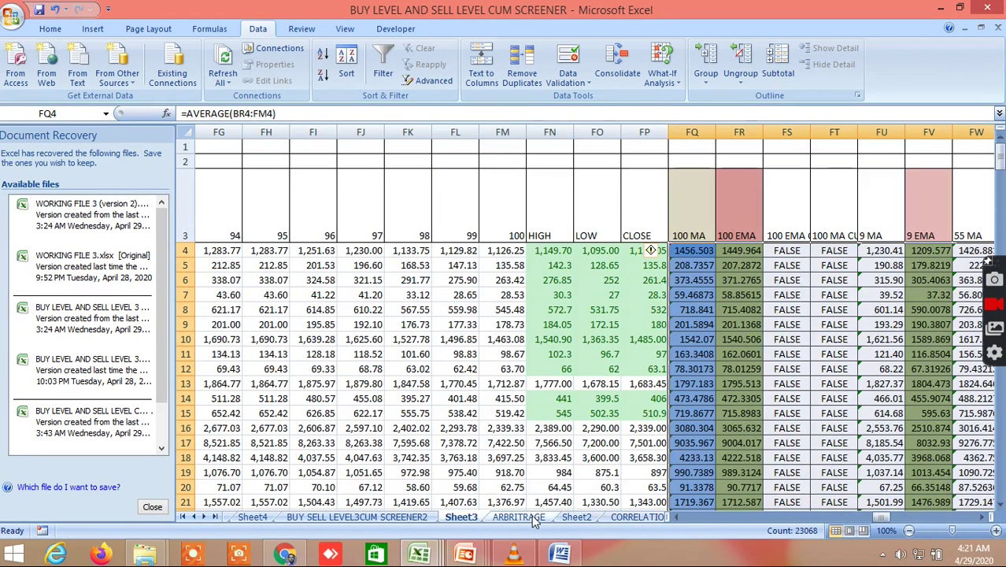
left_click(532, 516)
scroll(476, 414, "down", 7)
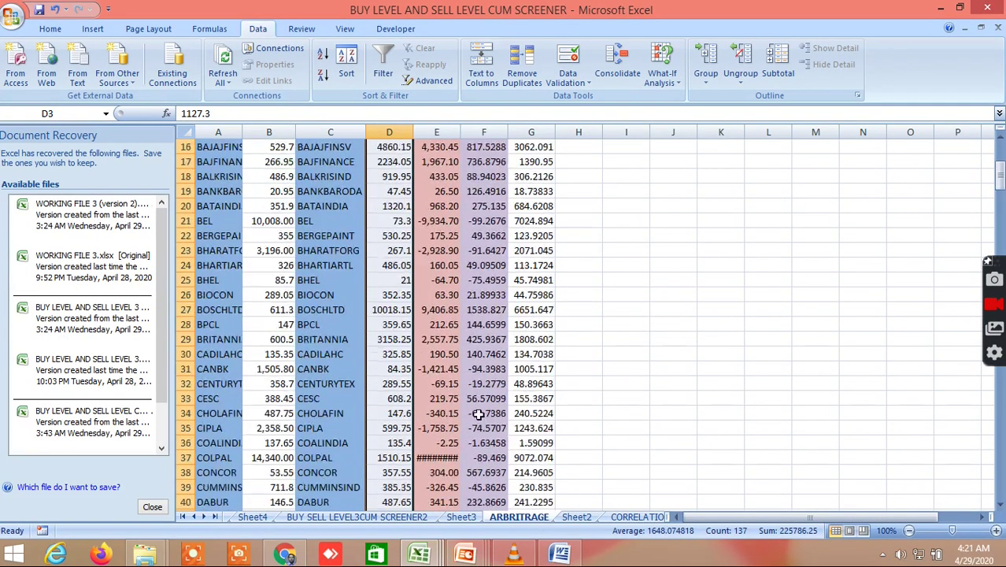
scroll(479, 414, "down", 2)
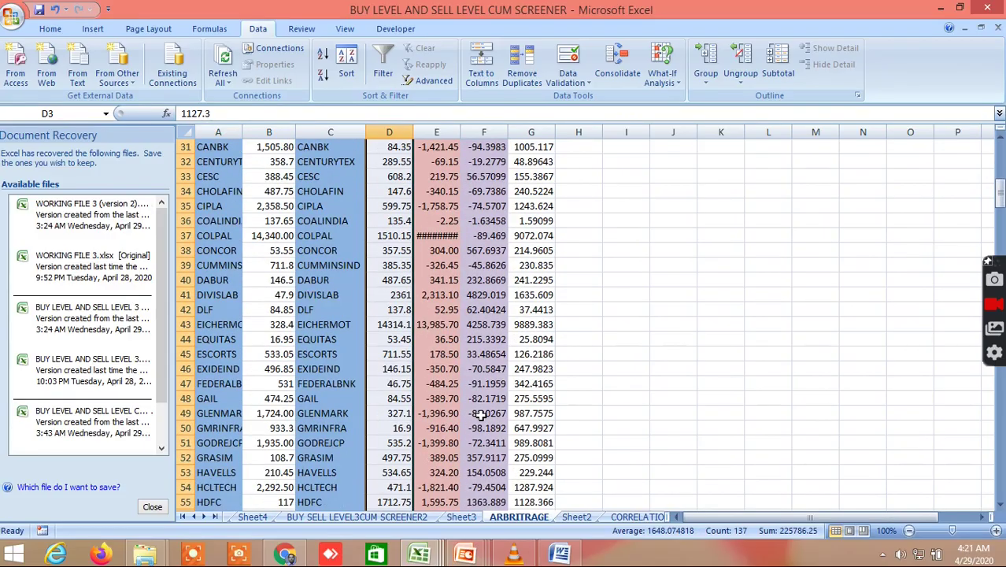
scroll(482, 415, "down", 10)
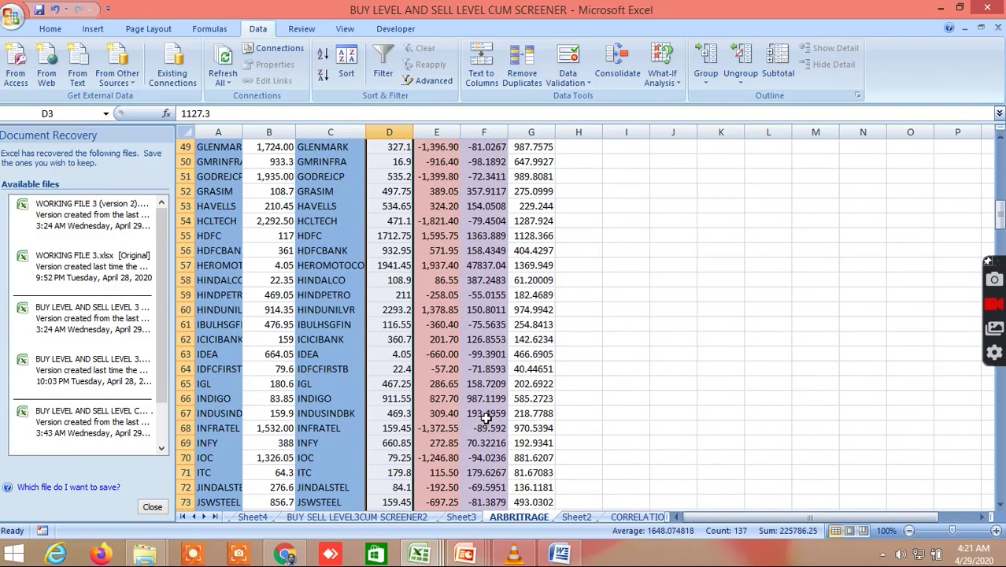
scroll(492, 421, "down", 10)
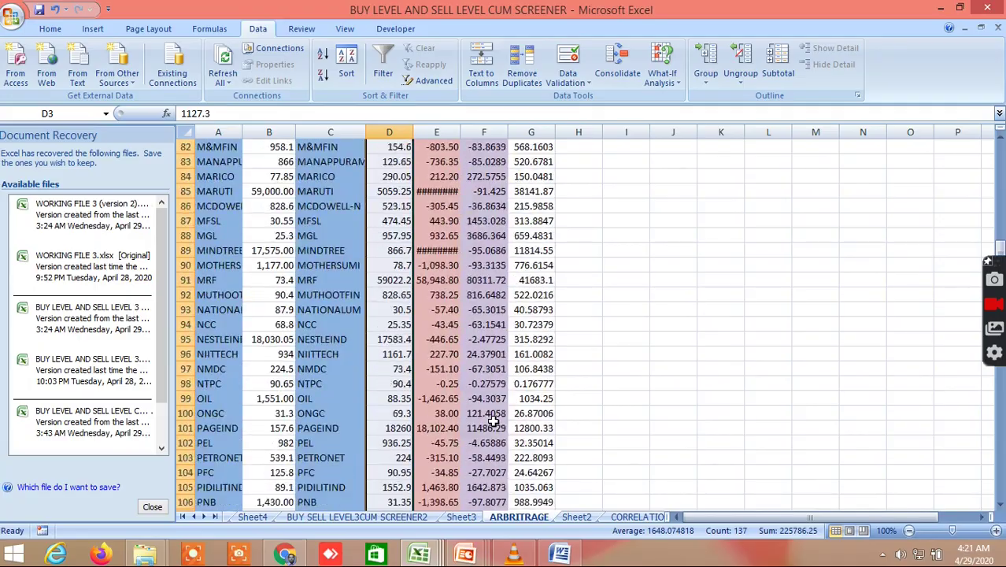
scroll(493, 423, "down", 6)
scroll(495, 423, "up", 1)
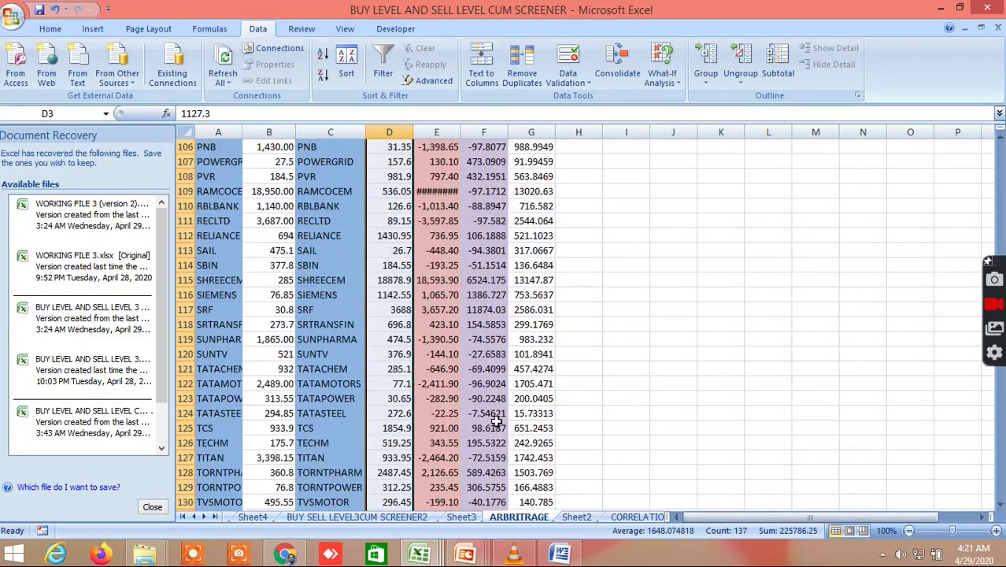
scroll(499, 425, "down", 4)
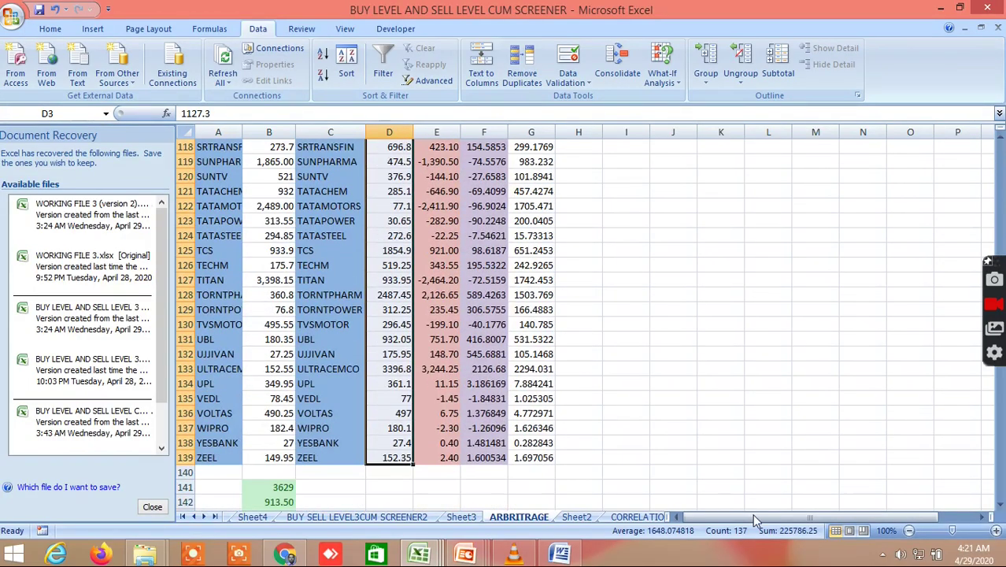
Go past the CORRELATION PAIR TRADING sheet and Sheet6 to the INSIDE THE BAR WITH NR7 sheet
left_click(640, 516)
key("ctrl+Page_Down")
key("ctrl+Page_Down")
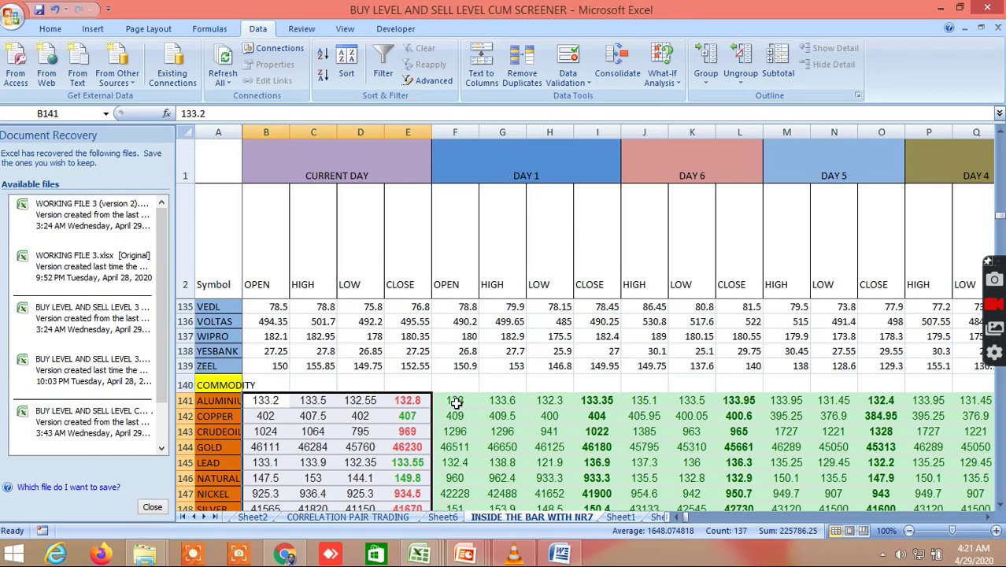
Open the CORRELATION PAIR TRADING sheet and examine the 1-day and 7-day pair signals from ACC down to IDEA
left_click(346, 517)
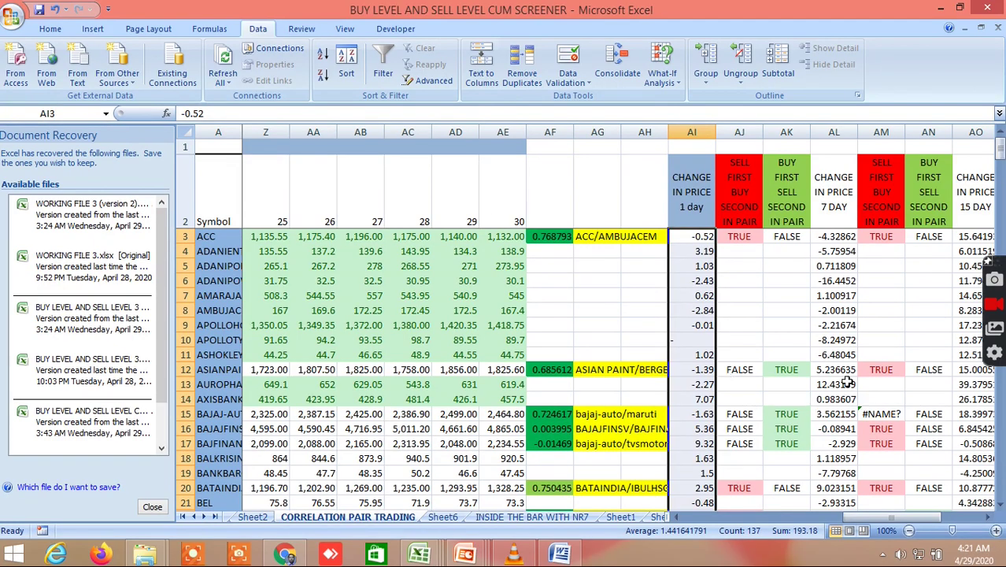
scroll(772, 350, "down", 2)
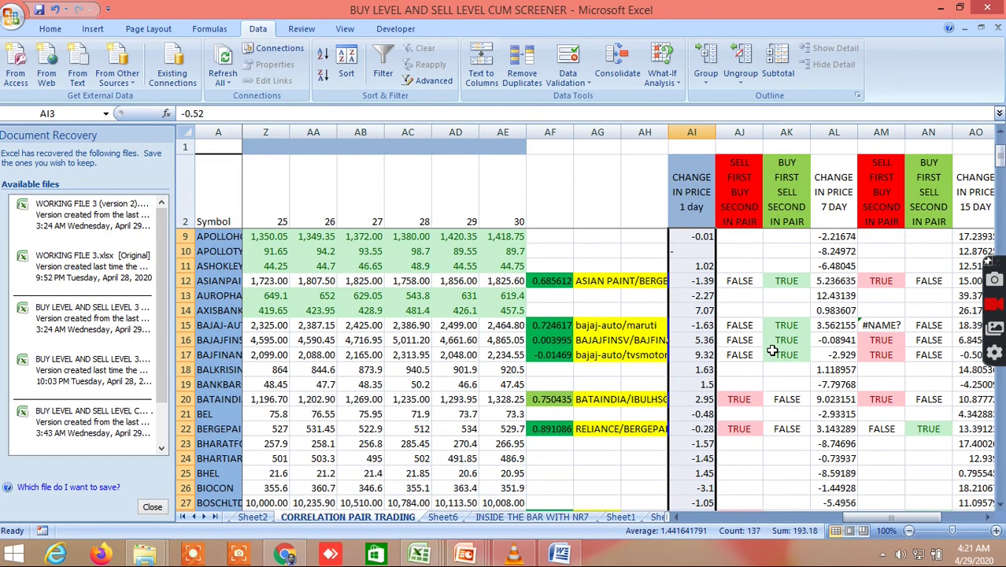
scroll(773, 350, "up", 2)
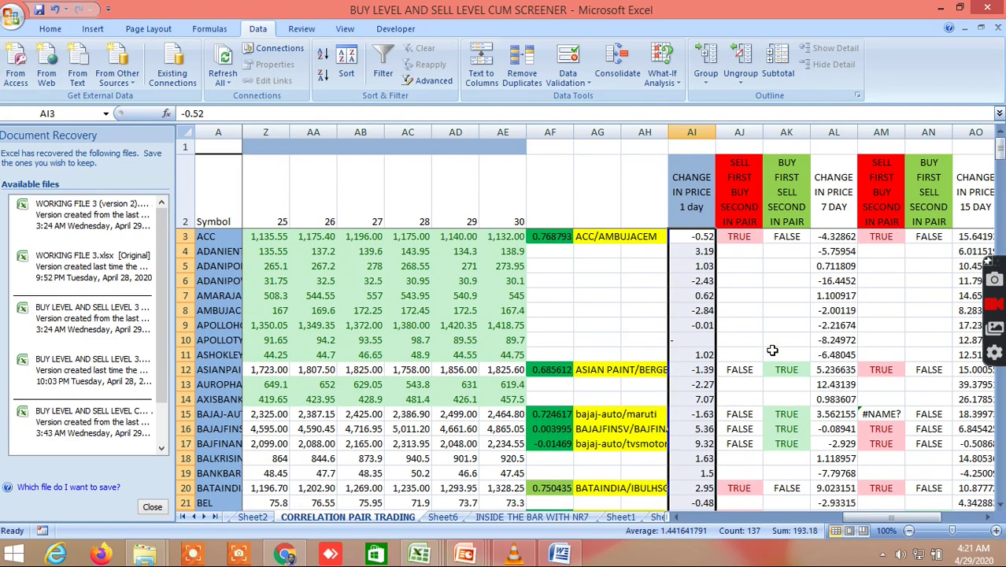
scroll(772, 351, "down", 2)
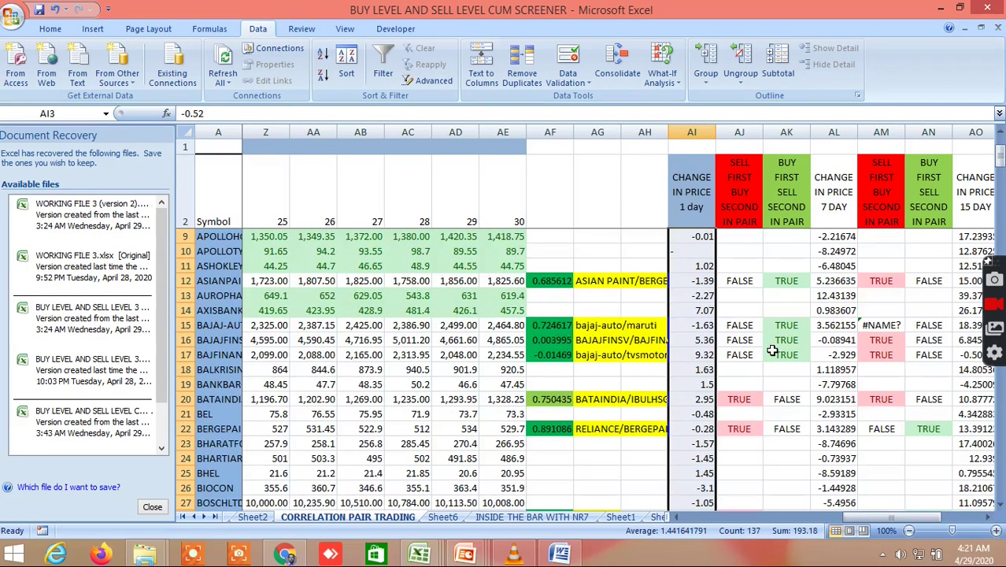
scroll(772, 350, "down", 2)
scroll(772, 350, "down", 5)
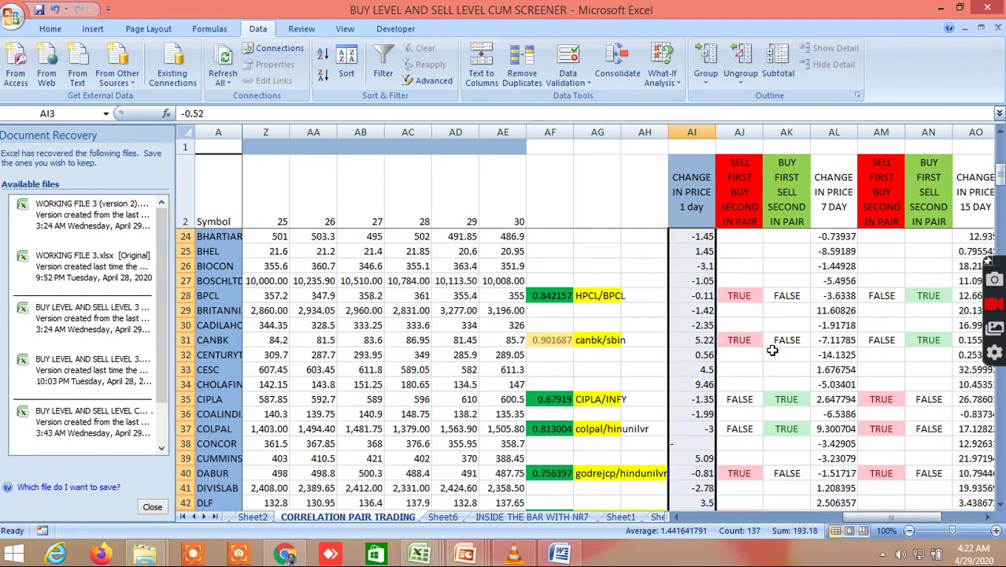
scroll(772, 350, "down", 2)
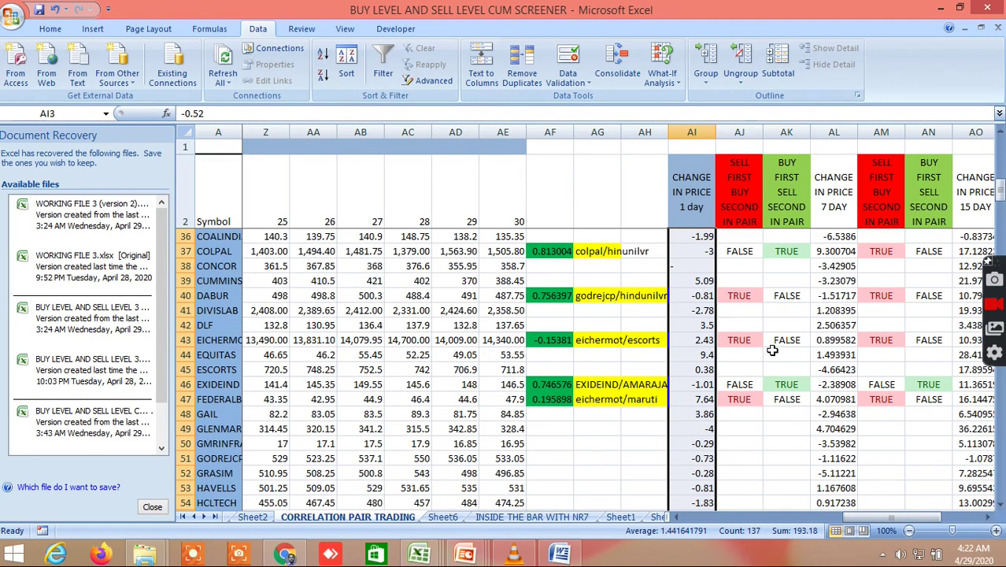
scroll(772, 350, "up", 1)
scroll(772, 351, "down", 3)
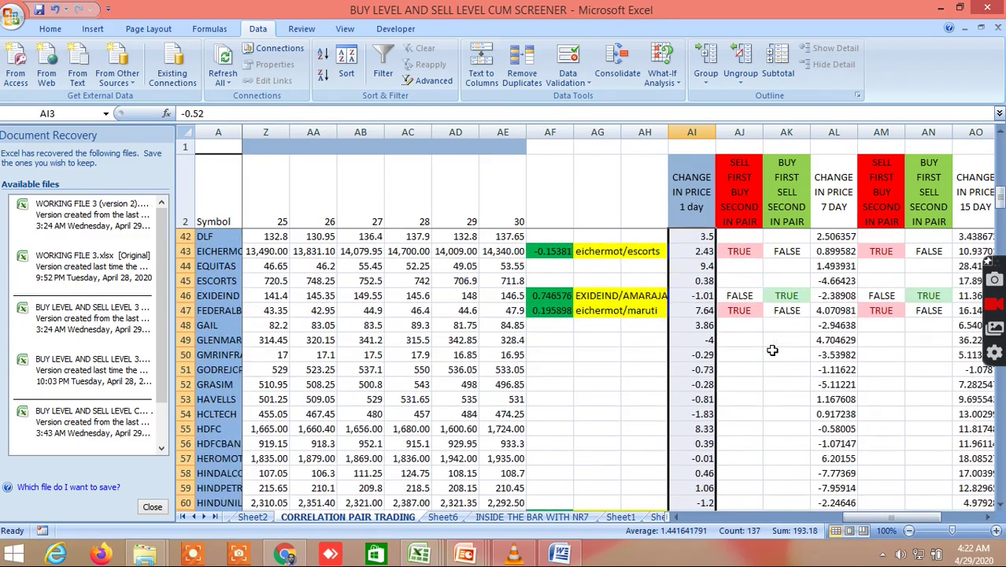
scroll(772, 351, "up", 1)
scroll(772, 350, "down", 2)
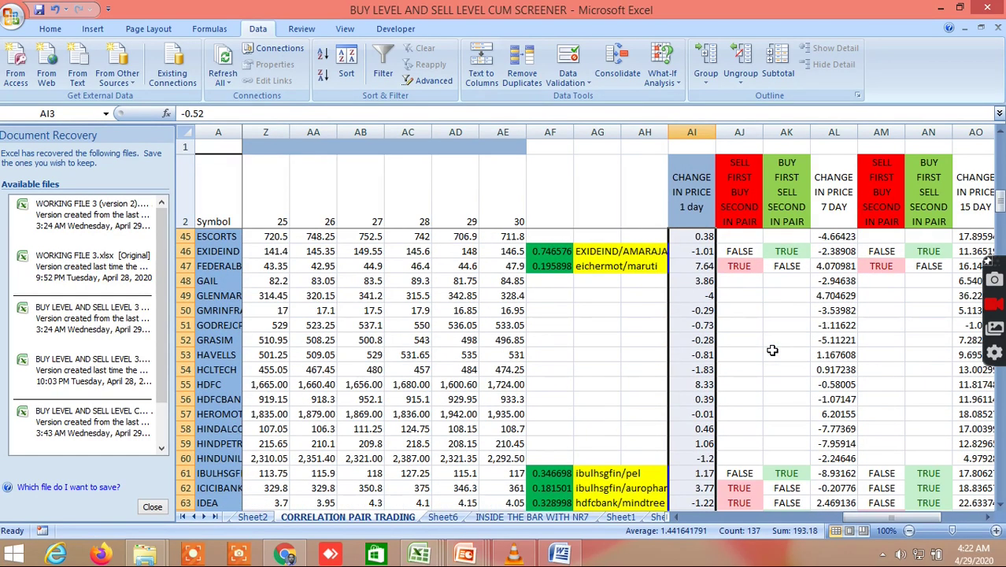
Examine the pair signals around the IBULHSGFIN to IOC rows, and go back up through the earlier pairs to the ADANIPOWER row
scroll(772, 350, "down", 4)
scroll(773, 350, "down", 3)
scroll(772, 351, "up", 3)
scroll(772, 350, "down", 1)
scroll(772, 351, "up", 2)
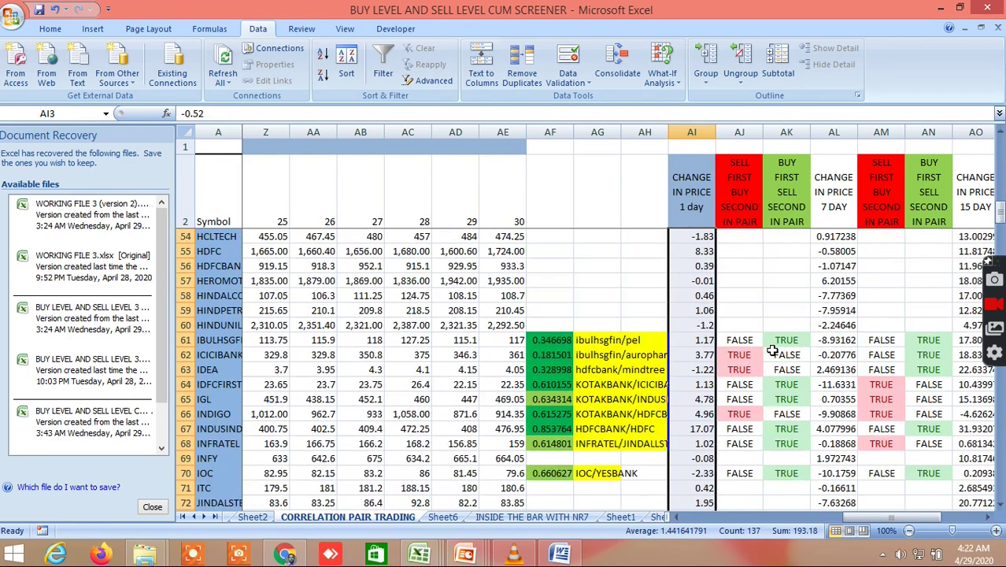
scroll(772, 350, "up", 7)
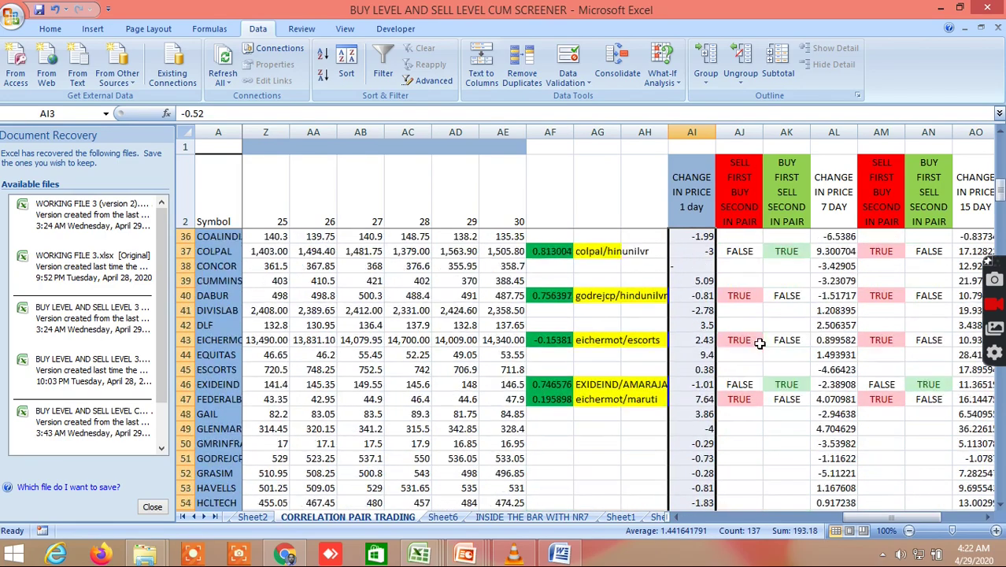
scroll(754, 340, "up", 2)
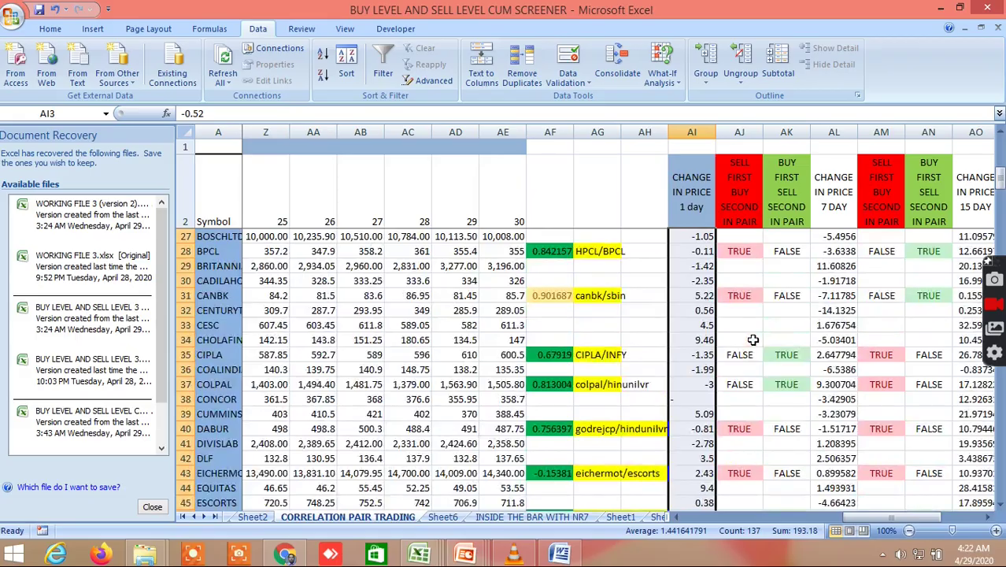
scroll(754, 340, "up", 5)
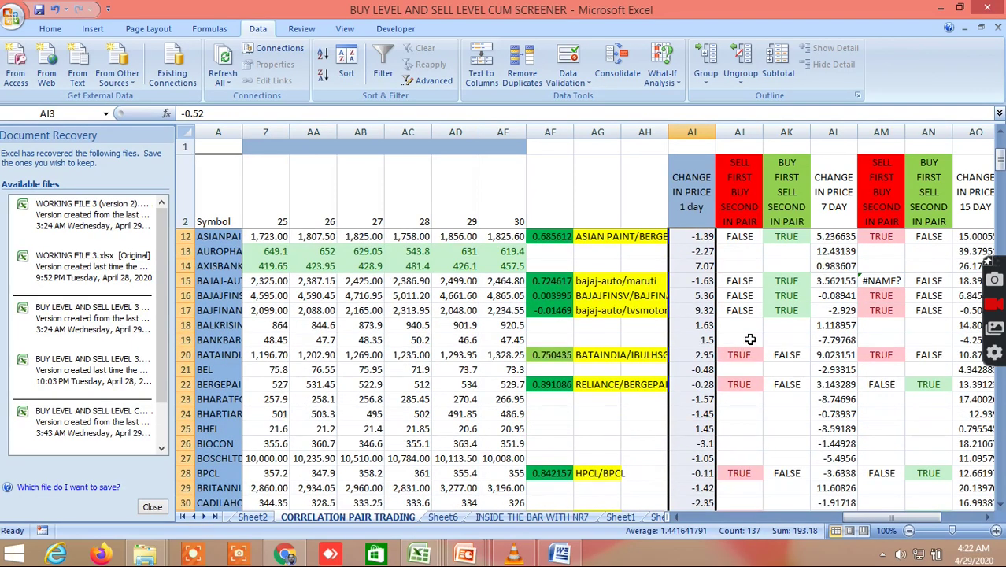
scroll(750, 339, "up", 3)
scroll(750, 339, "down", 1)
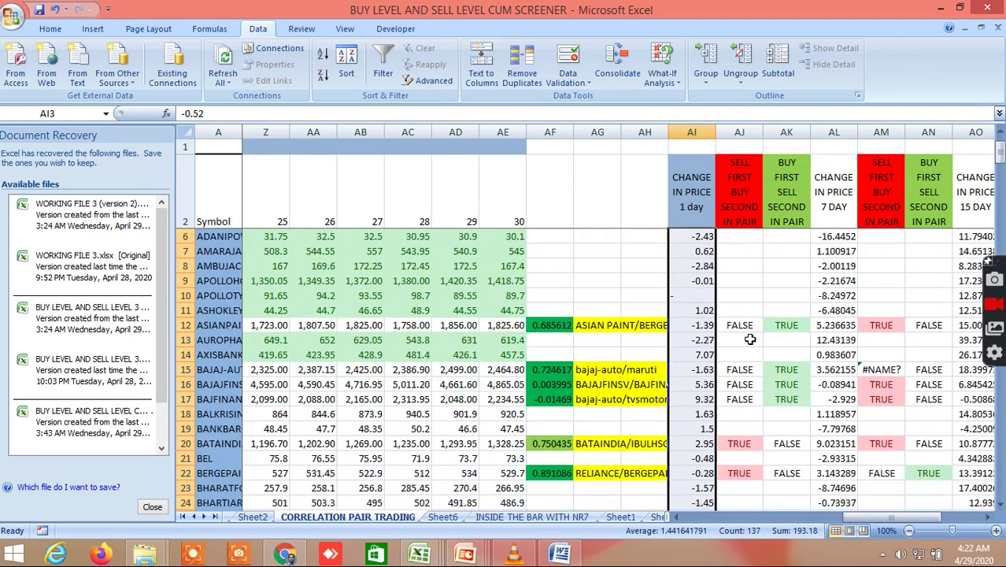
Review the sell-first and buy-first signals again from BALKRISIND down past M&M, returning to the first stock rows
scroll(750, 339, "down", 4)
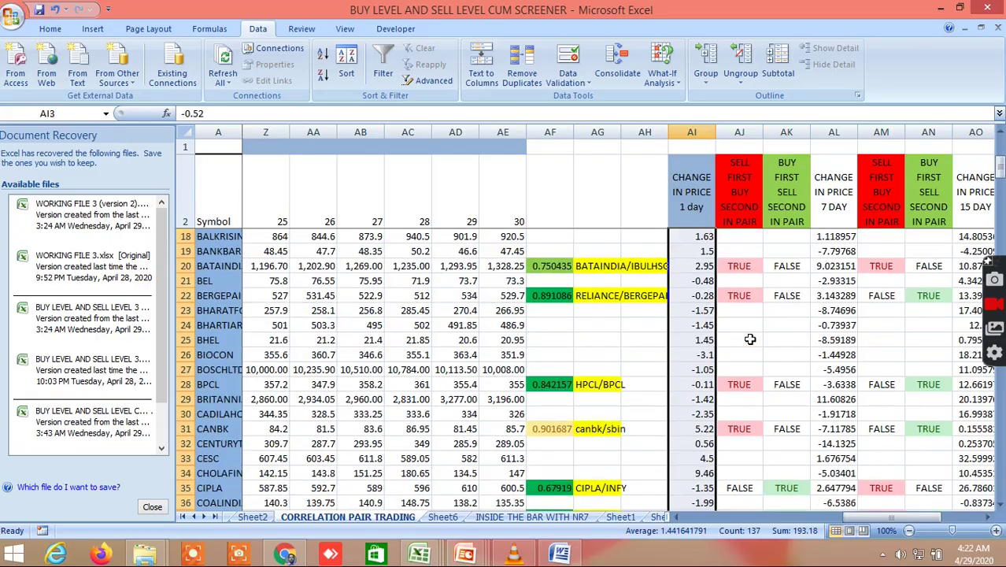
scroll(750, 339, "down", 6)
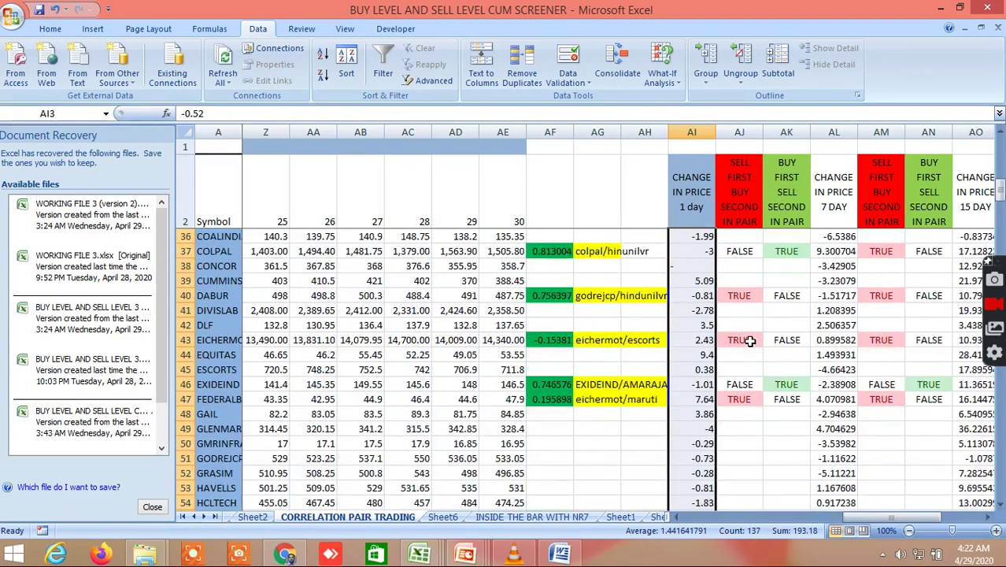
scroll(751, 341, "down", 4)
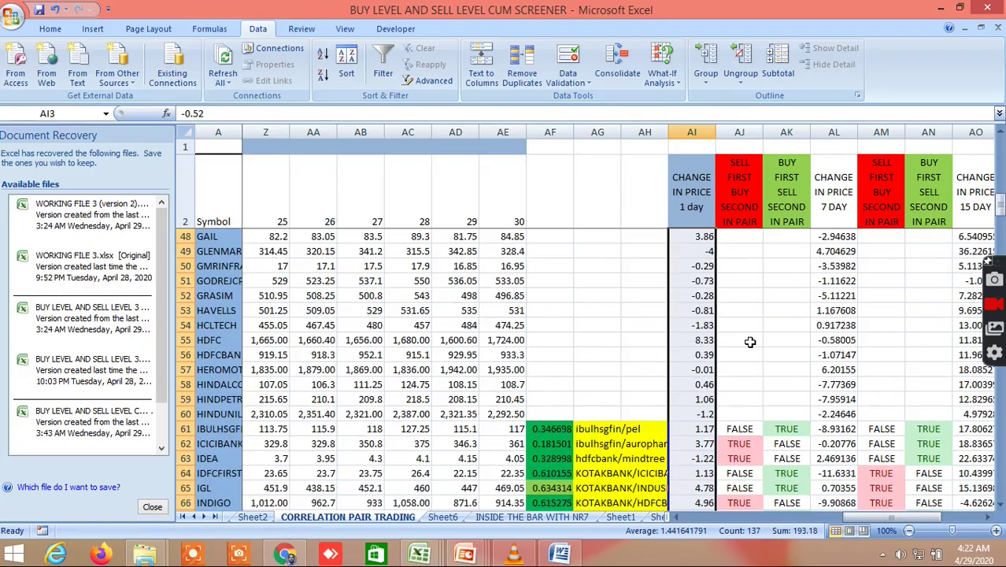
scroll(750, 341, "down", 5)
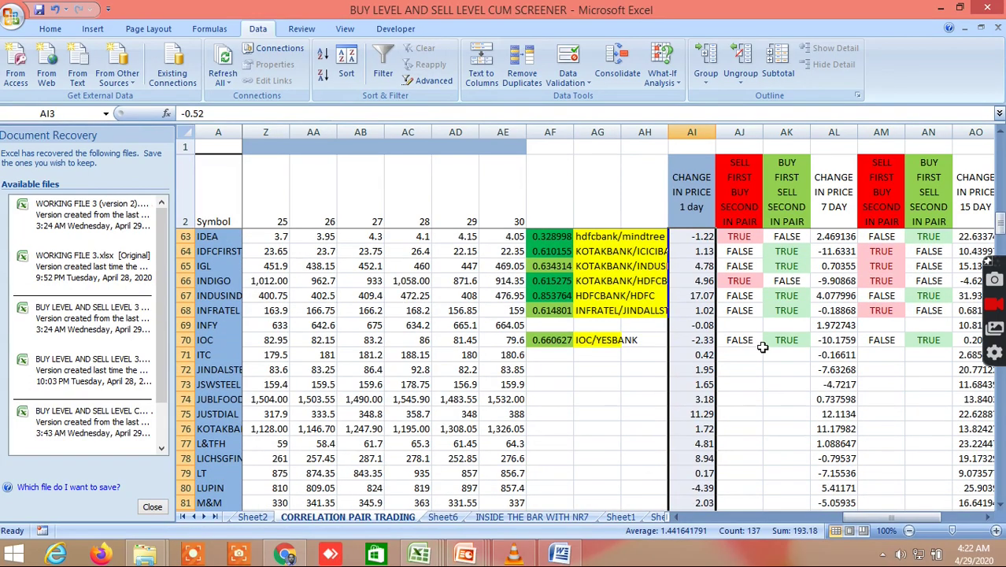
scroll(762, 347, "down", 2)
scroll(762, 347, "up", 5)
scroll(759, 329, "up", 7)
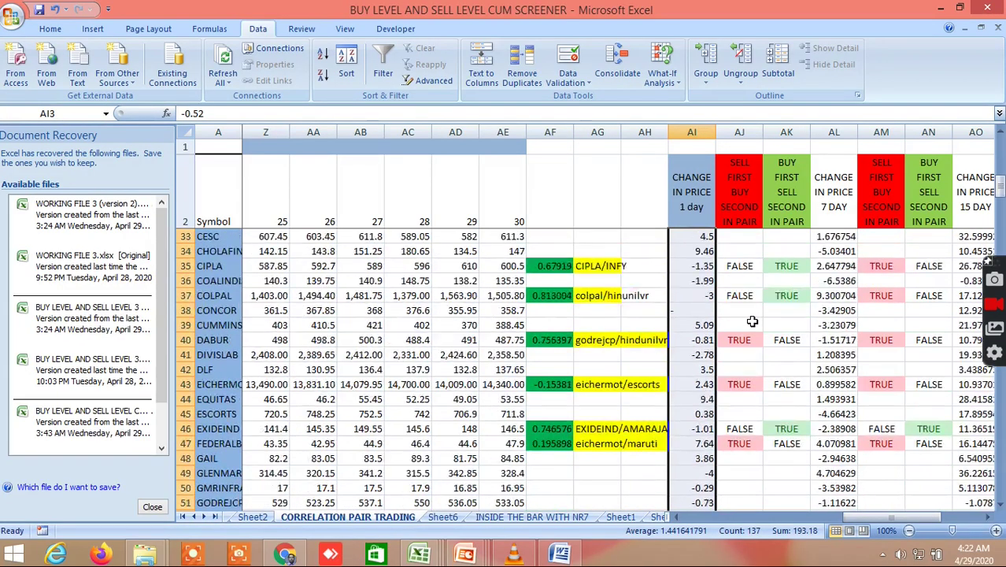
scroll(753, 321, "up", 5)
scroll(751, 314, "down", 1)
scroll(750, 312, "up", 6)
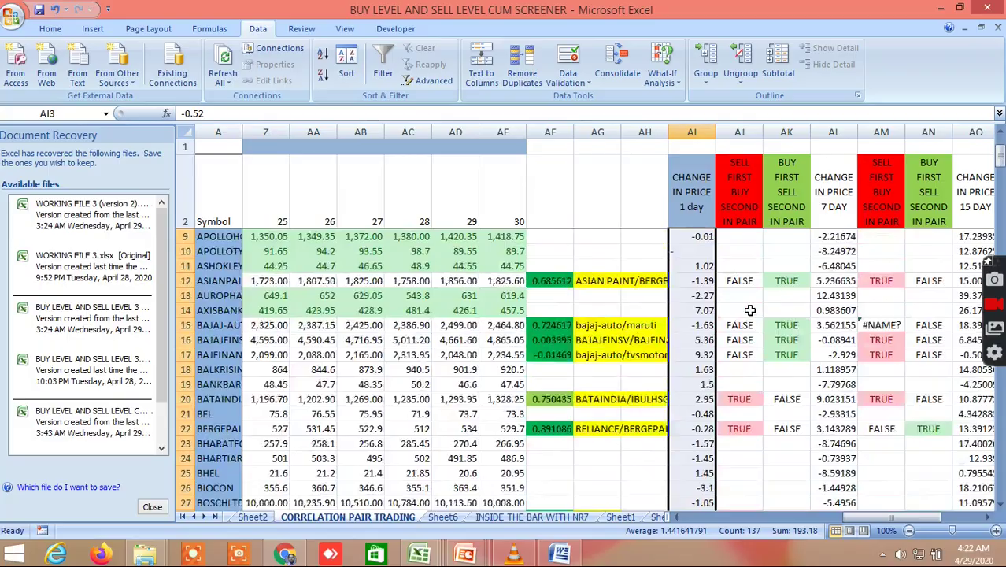
Examine the 15-day and 30-day price change columns with their sell-first and buy-first pair signals
left_click(988, 518)
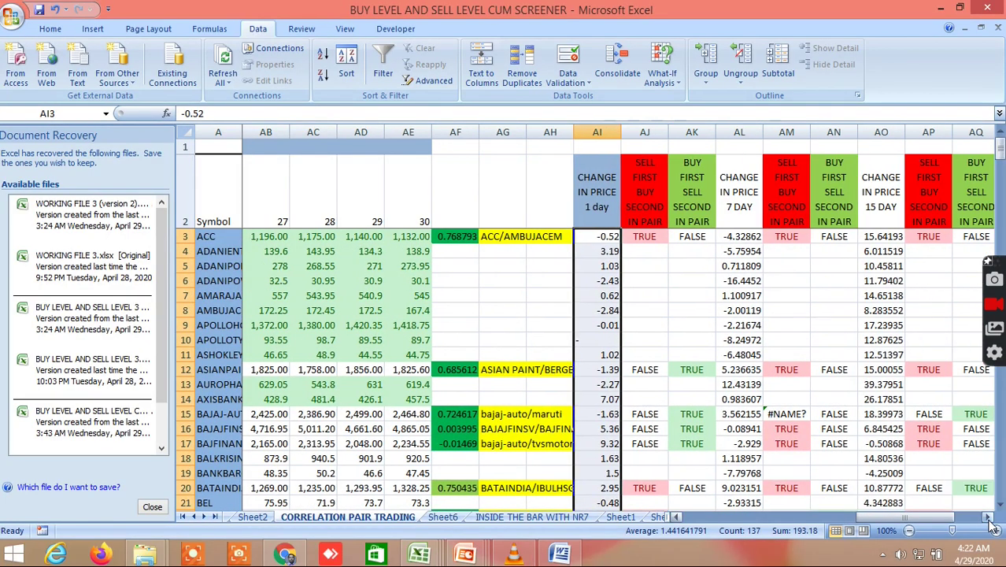
left_click(988, 518)
left_click(988, 518)
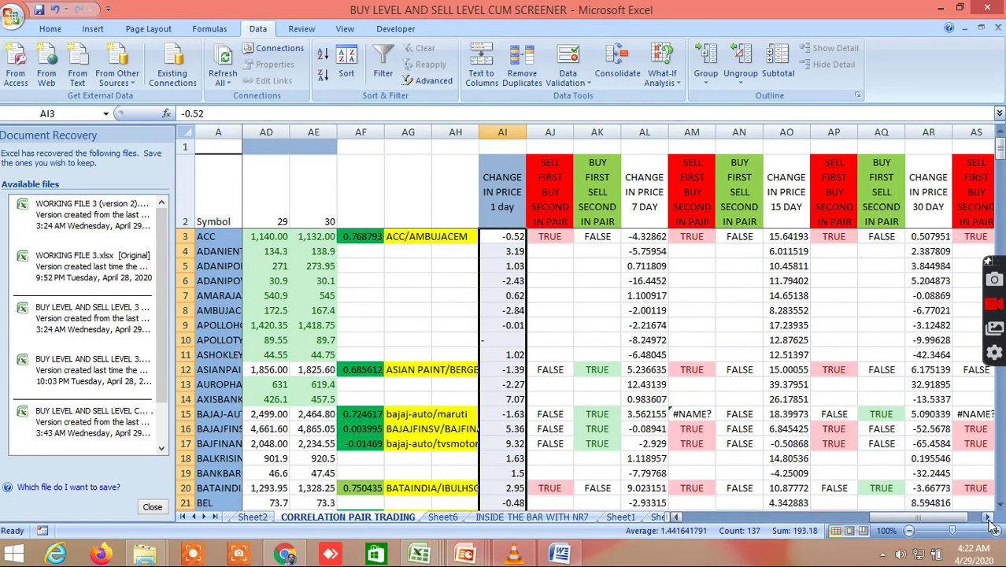
left_click(988, 518)
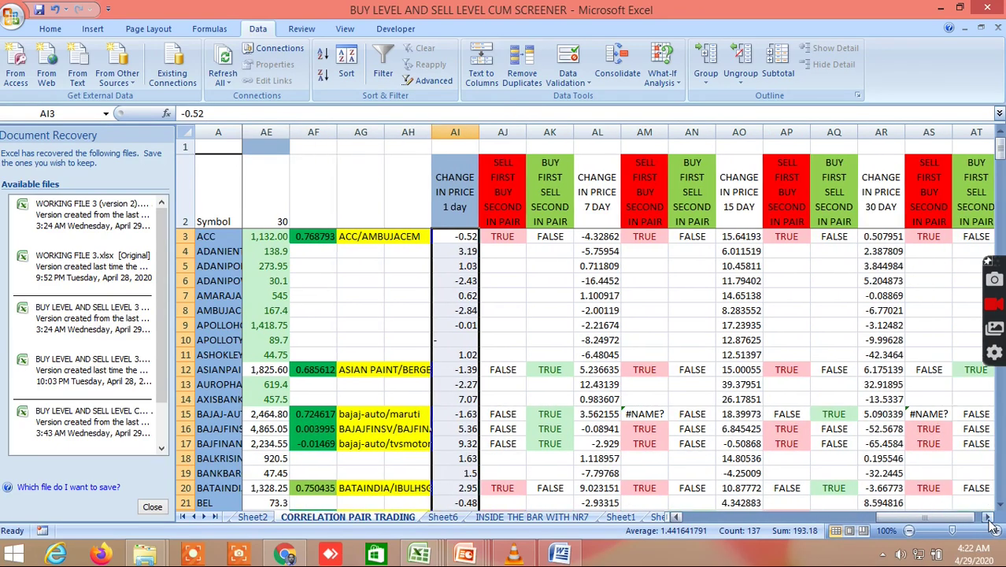
left_click(988, 518)
left_click(987, 518)
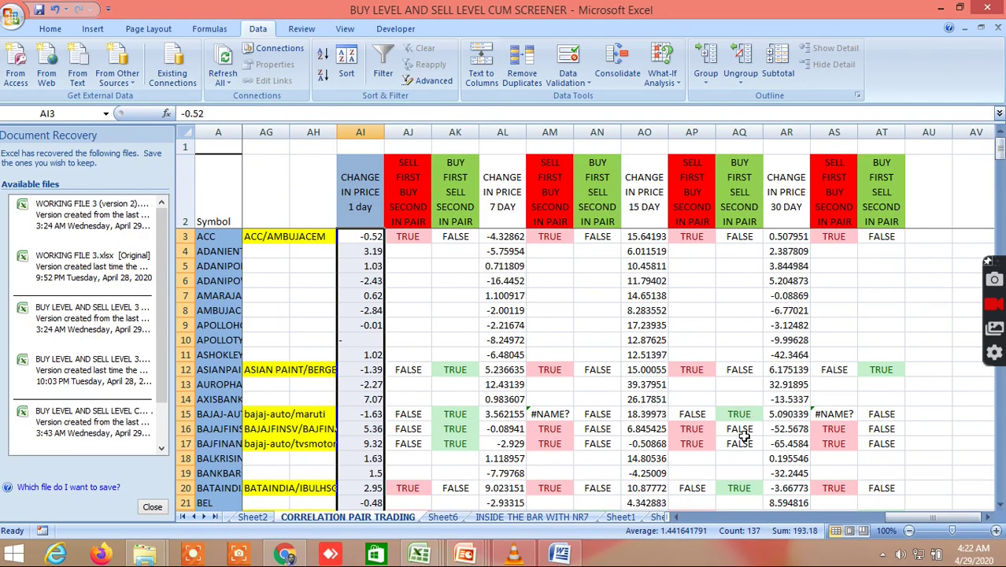
Open the INSIDE THE BAR WITH NR7 sheet and review its stock rows from the commodity section back up to ACC
left_click(537, 517)
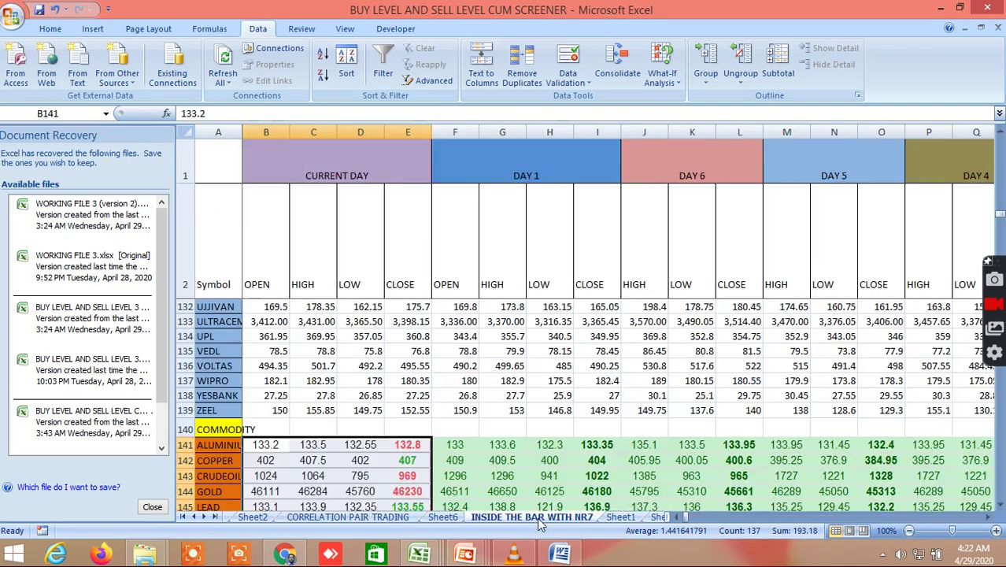
scroll(708, 415, "up", 6)
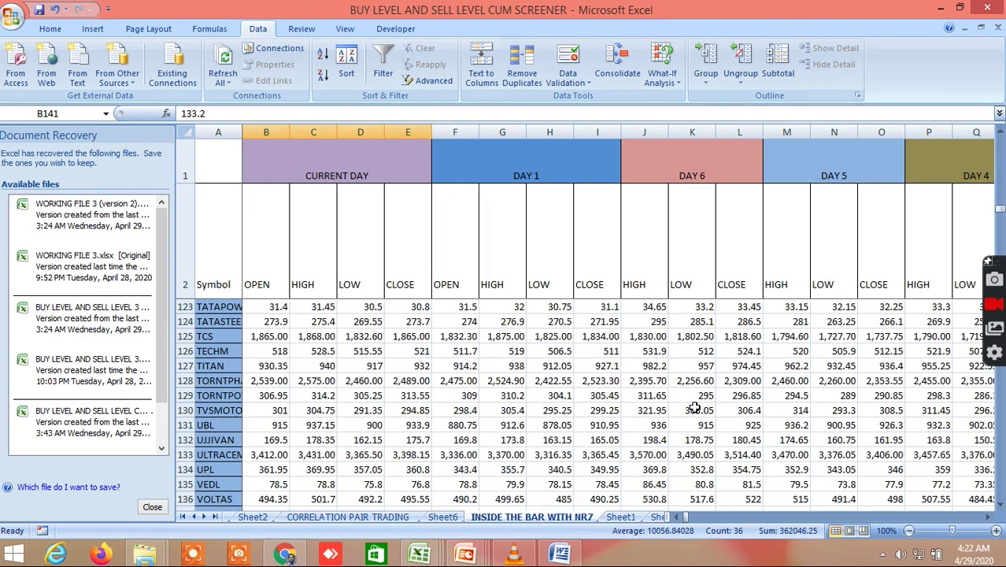
scroll(693, 405, "up", 6)
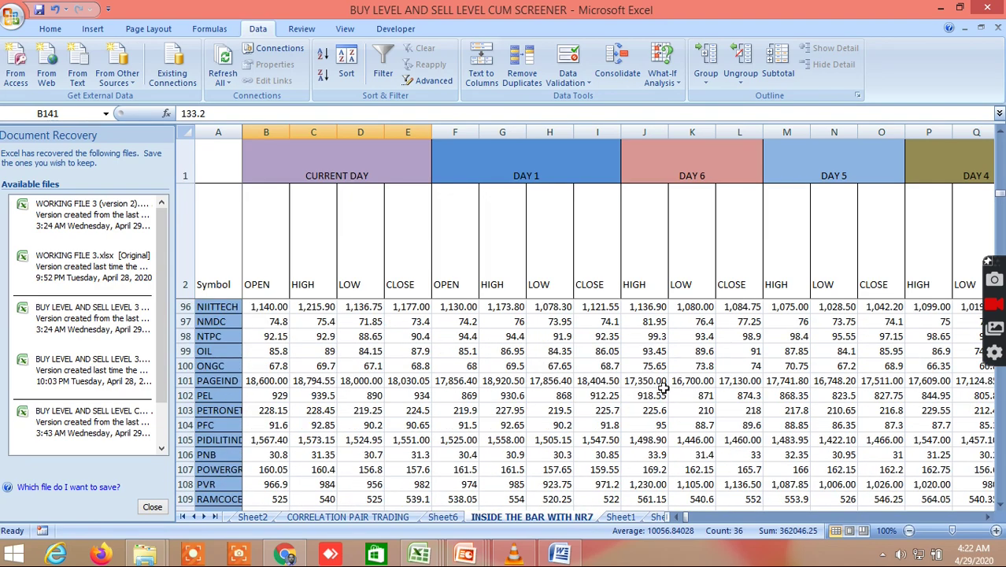
scroll(661, 386, "up", 4)
scroll(655, 380, "up", 3)
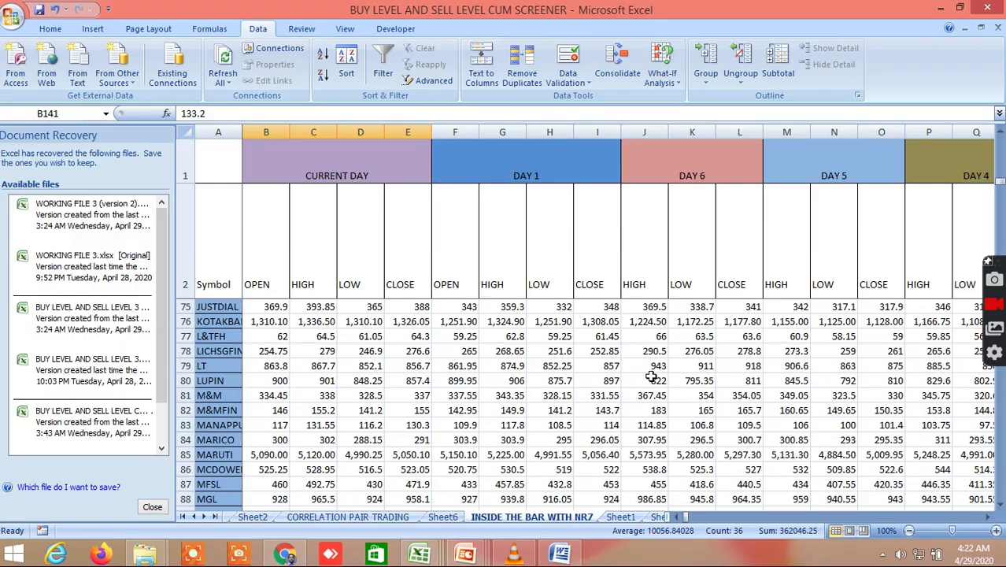
scroll(651, 378, "up", 5)
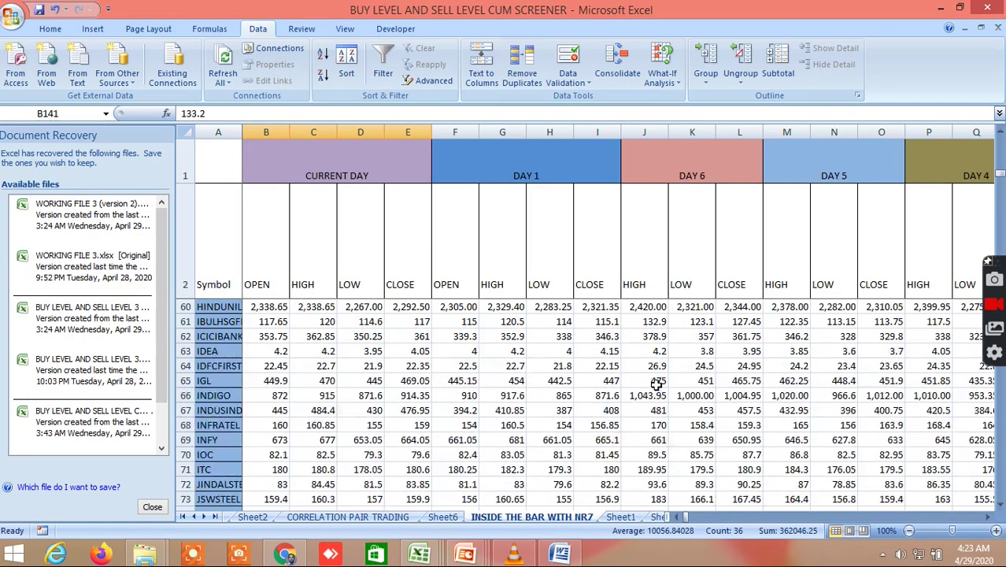
scroll(649, 356, "up", 4)
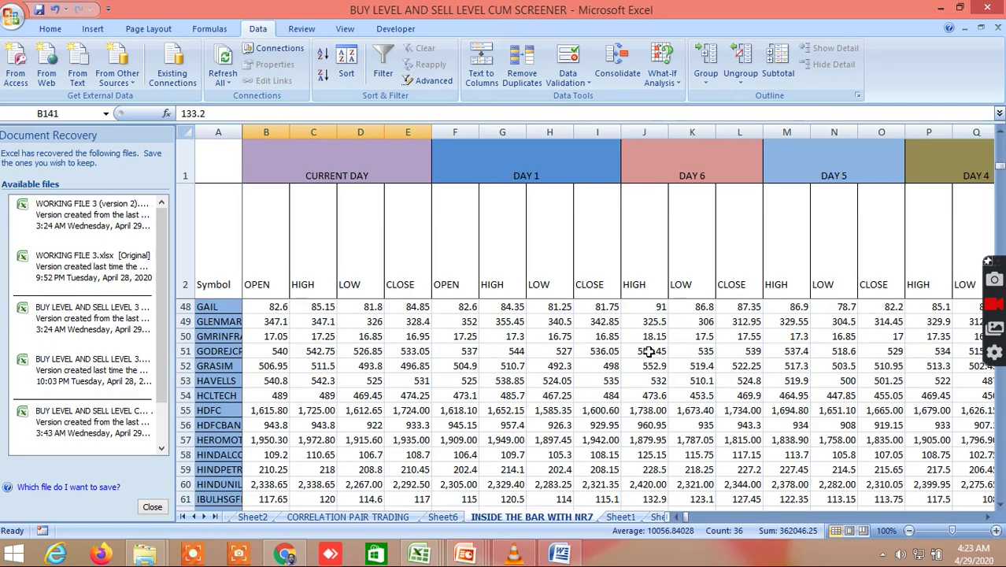
scroll(648, 352, "up", 4)
scroll(647, 351, "up", 3)
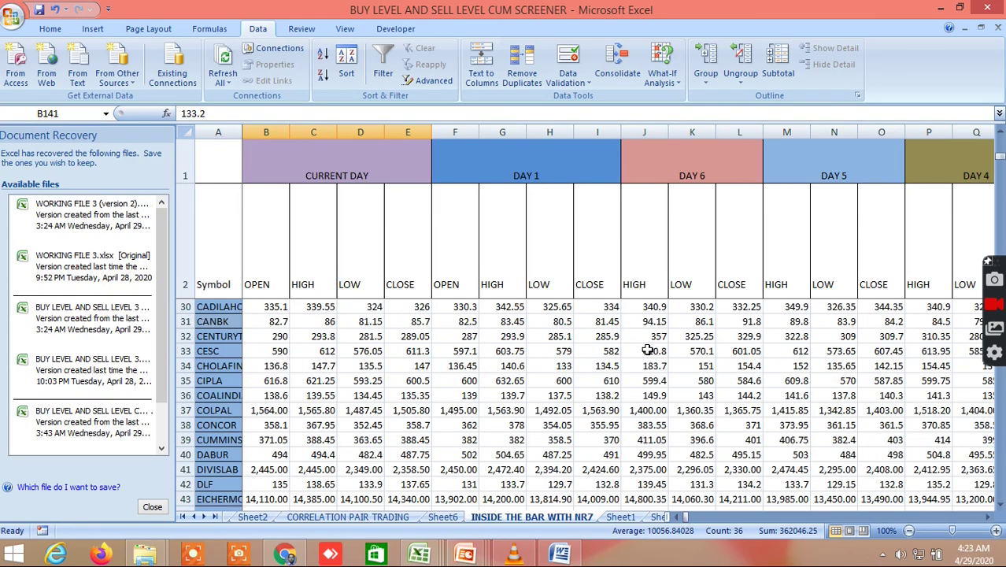
scroll(647, 349, "up", 6)
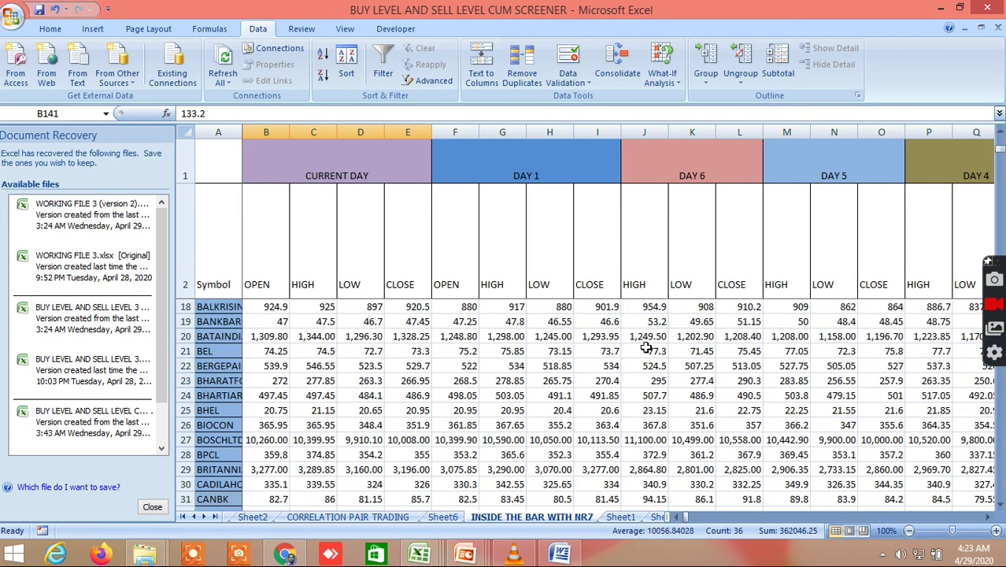
scroll(646, 347, "up", 2)
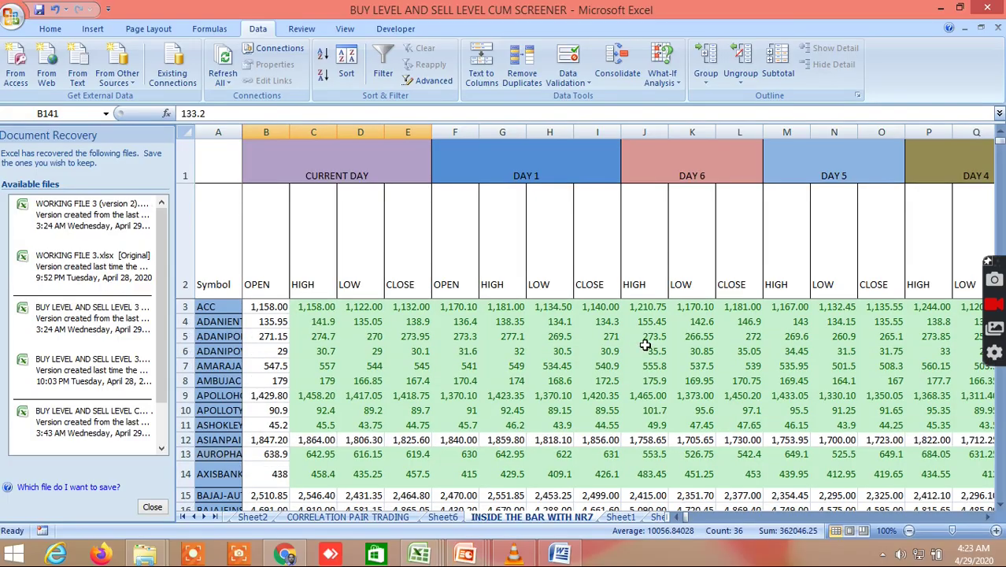
Go across the DAY 6 to DAY 2 price columns to the 1 DAY, 2 DAY and NR7 signals under INSIDE THE BAR
left_click(990, 518)
left_click(990, 518)
left_click(991, 518)
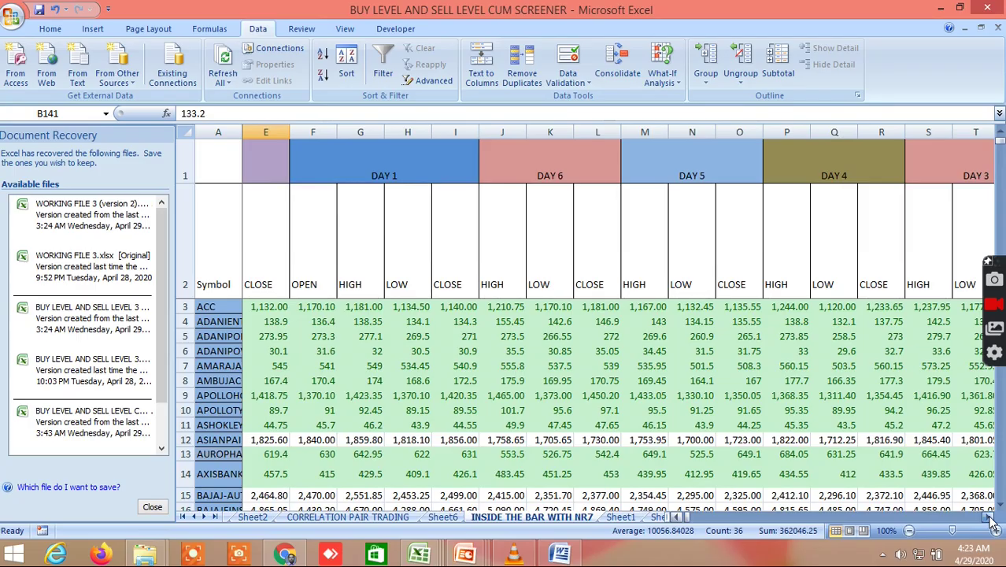
left_click(990, 519)
left_click(990, 519)
left_click(990, 520)
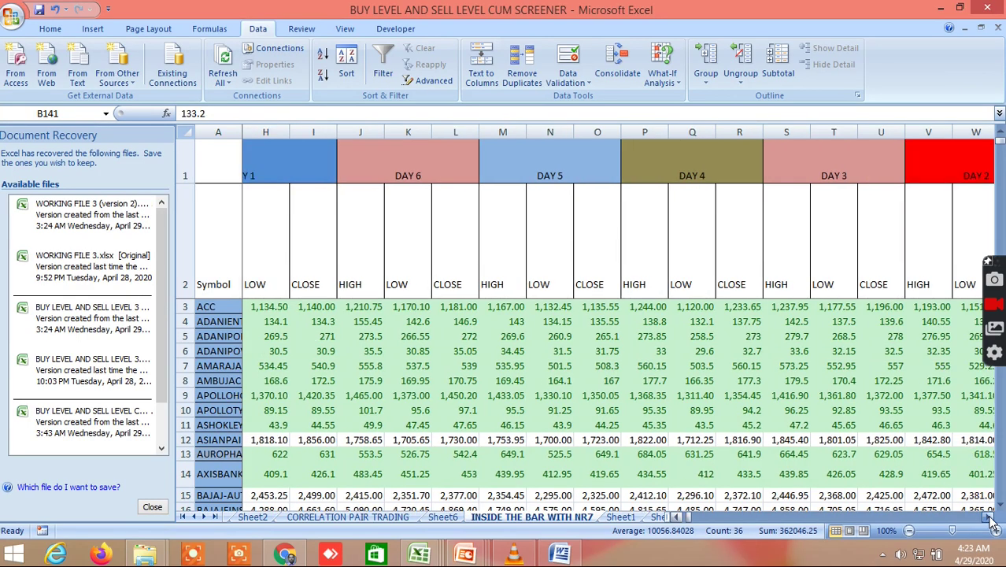
left_click(990, 520)
left_click(990, 520)
left_click(990, 520)
left_click(990, 520)
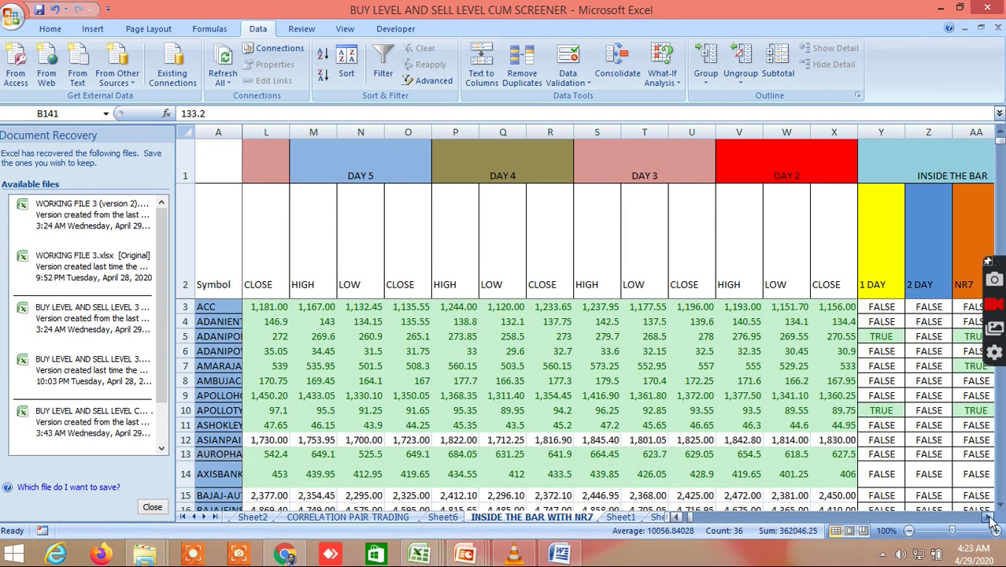
Inspect the 1 DAY, NR7 and NR4 formulas under INSIDE THE BAR for the stock in row 5
left_click(991, 519)
left_click(991, 520)
left_click(990, 520)
left_click(990, 519)
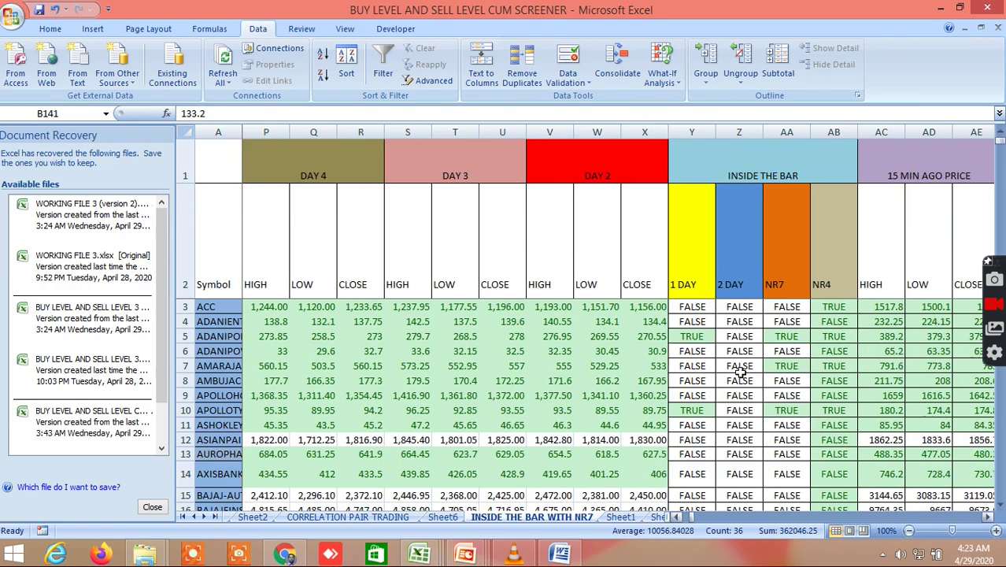
left_click(702, 350)
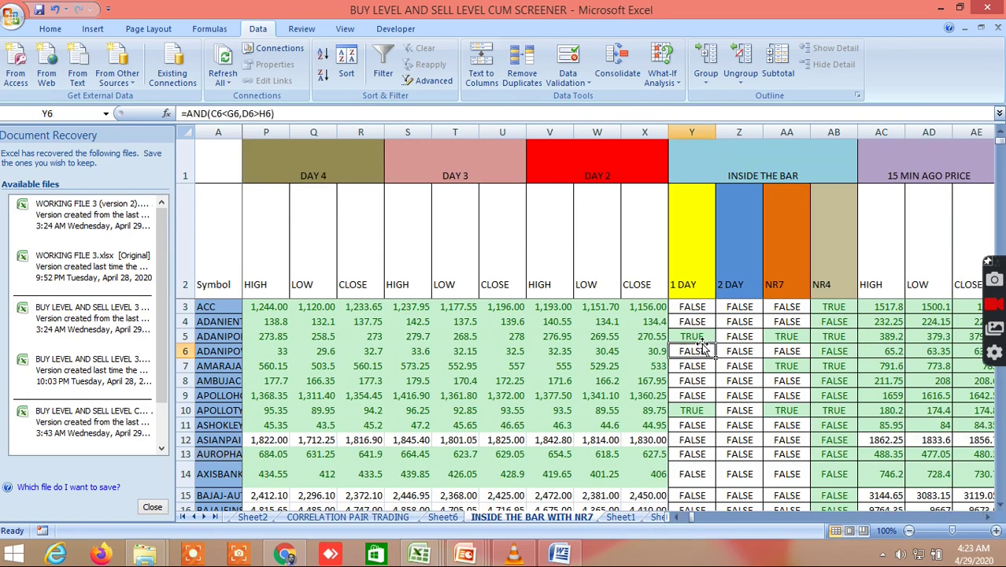
left_click(696, 337)
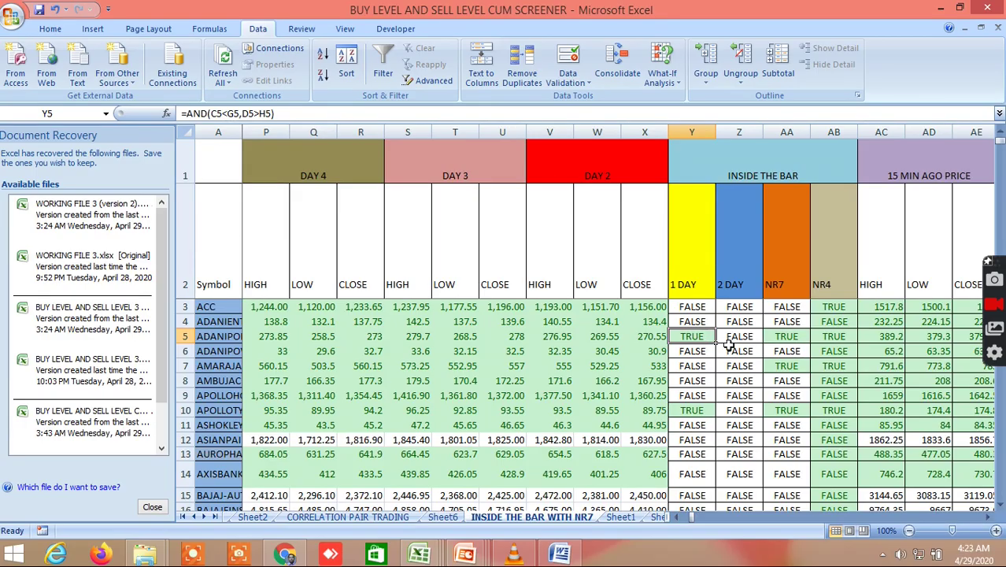
left_click(789, 343)
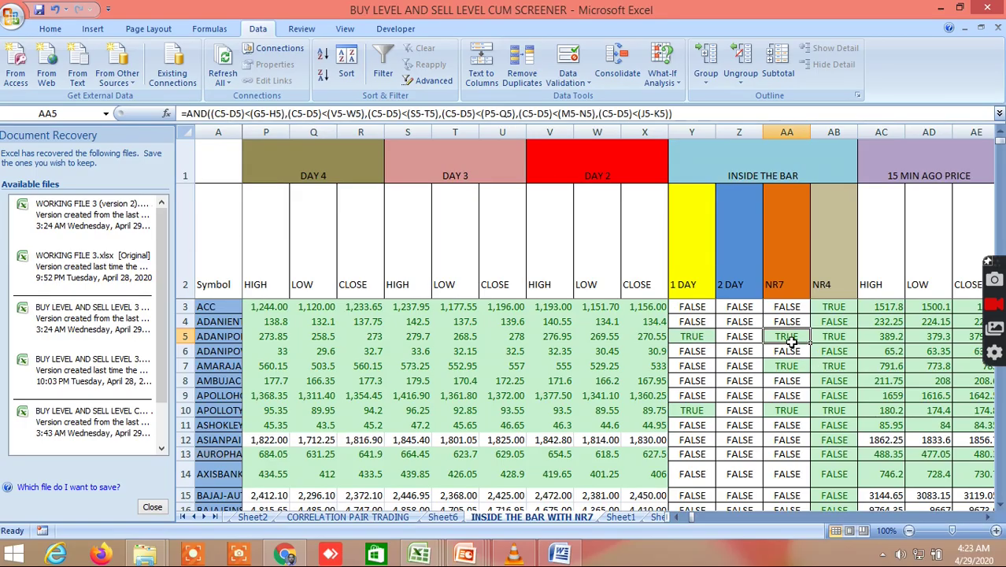
left_click(824, 339)
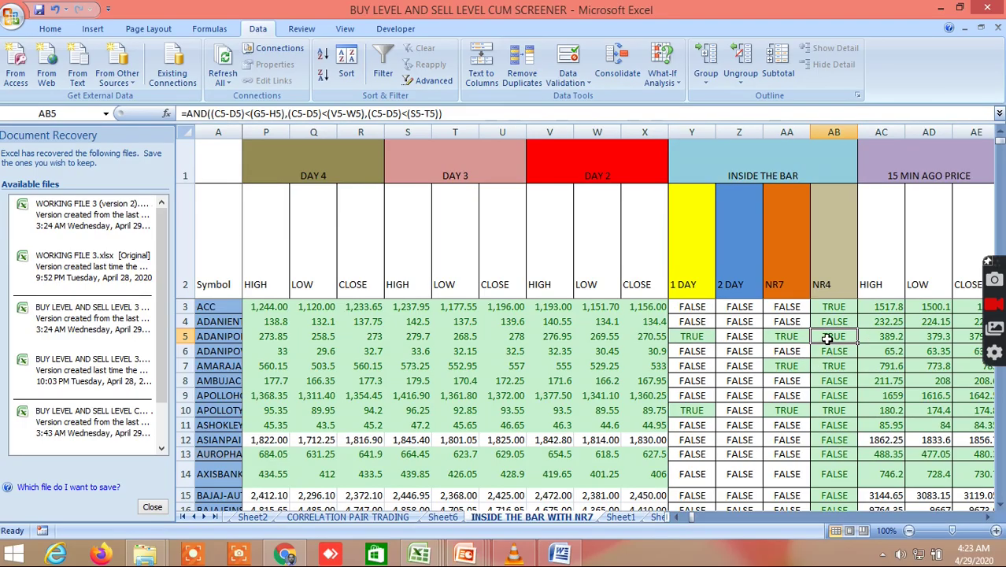
left_click(693, 339)
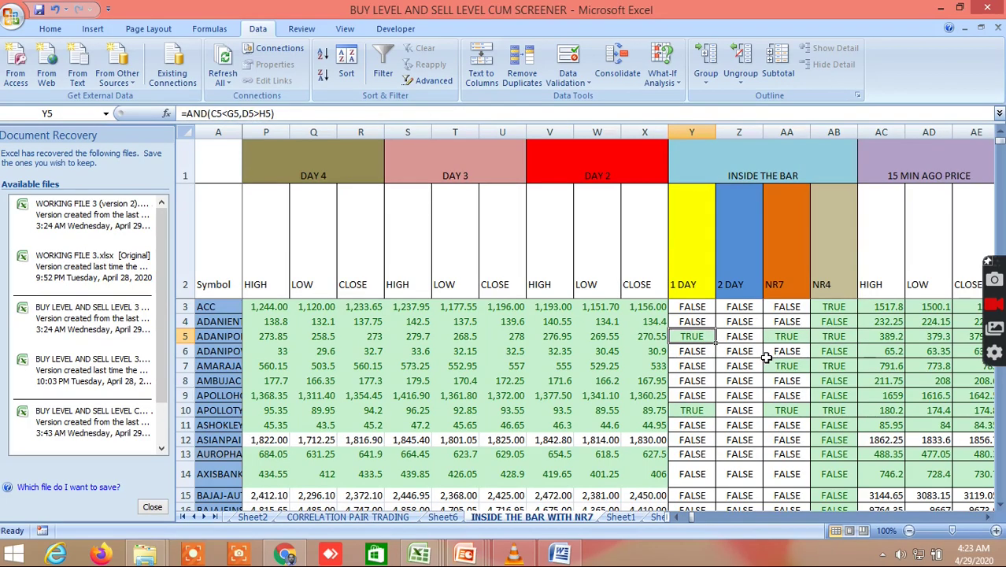
left_click(783, 338)
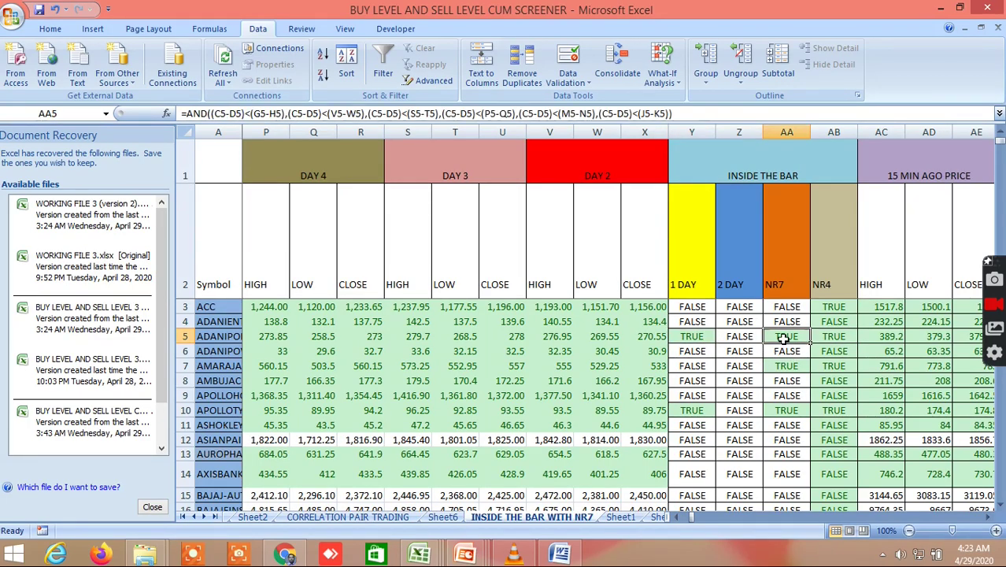
left_click(833, 341)
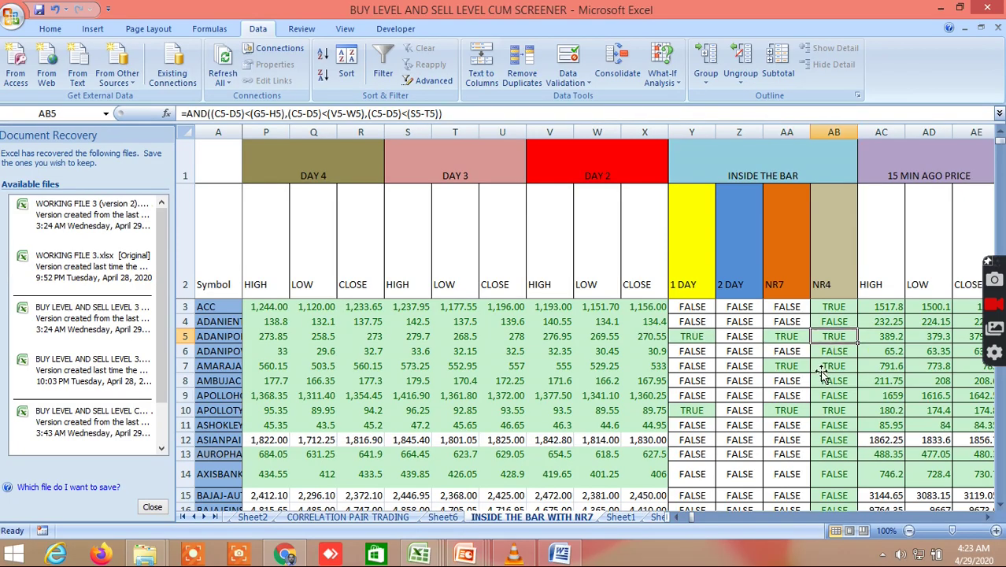
Check the 1 DAY and NR7 inside-bar signals around the APOLLOTYRE, ASHOKLEY and BANKBARODA rows
scroll(787, 397, "down", 2)
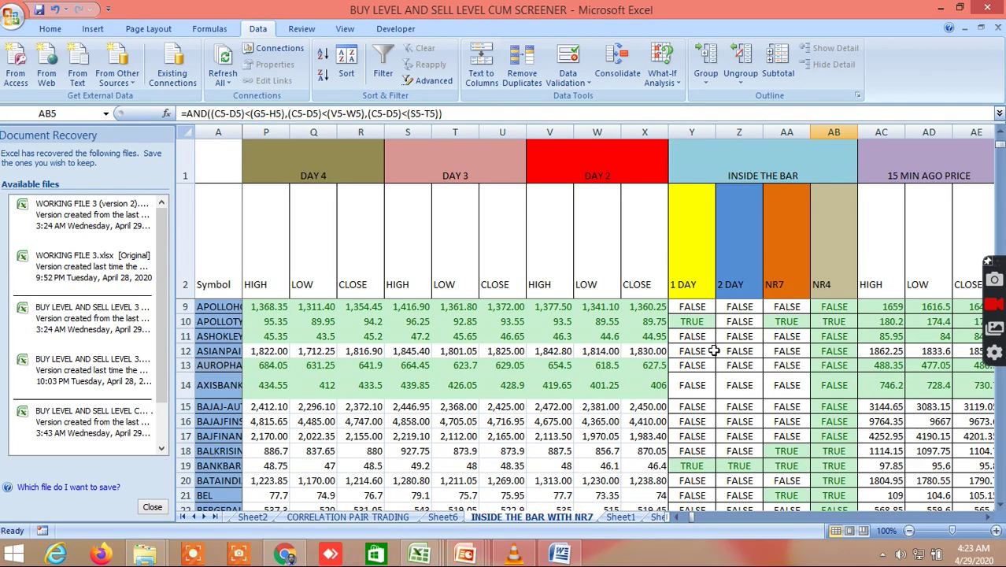
left_click(698, 323)
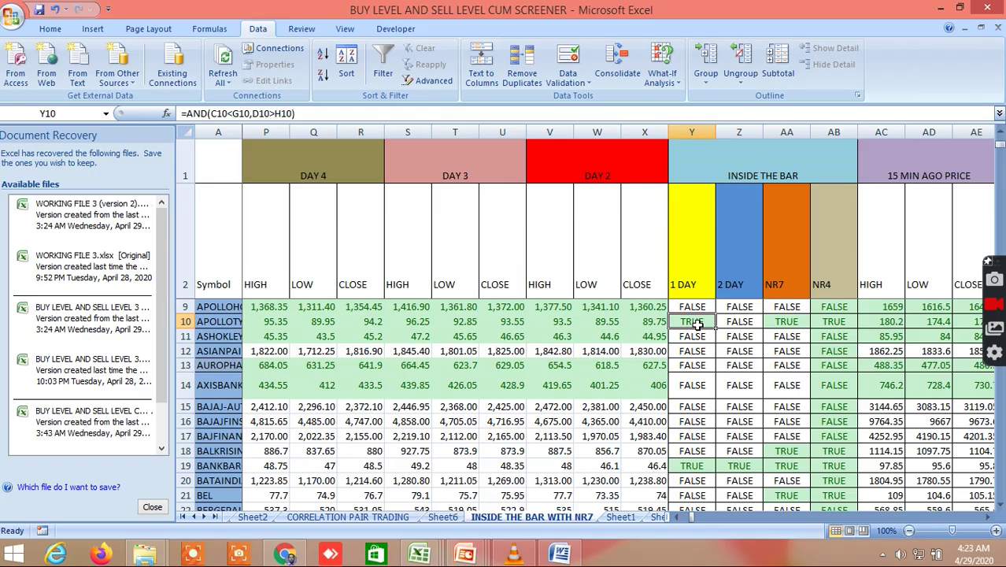
left_click(791, 333)
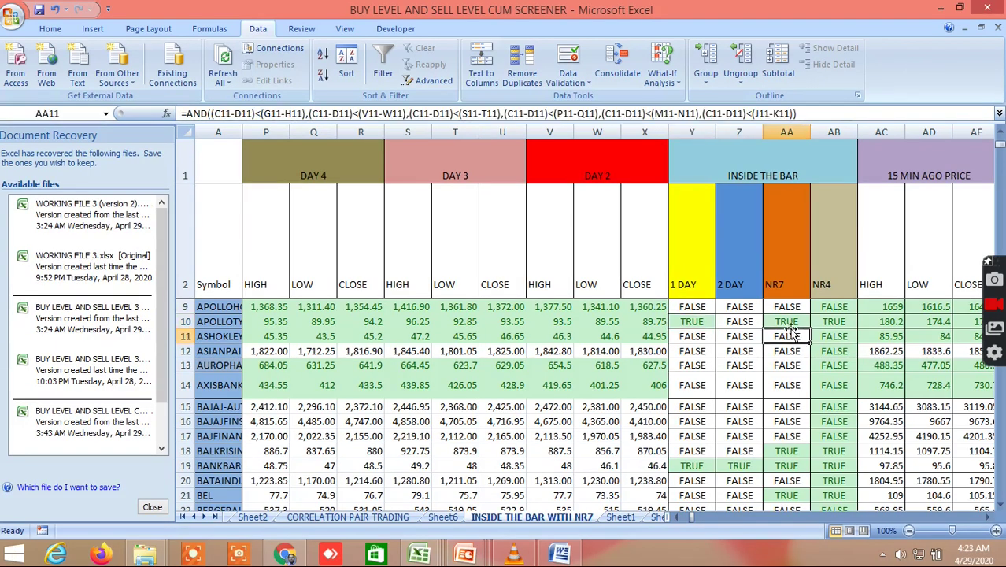
left_click(701, 465)
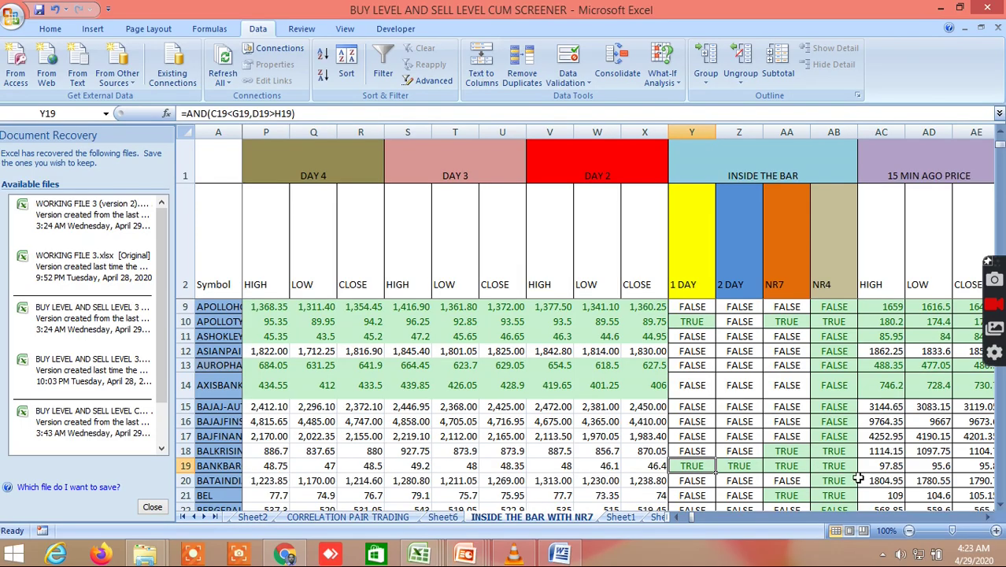
scroll(858, 477, "down", 3)
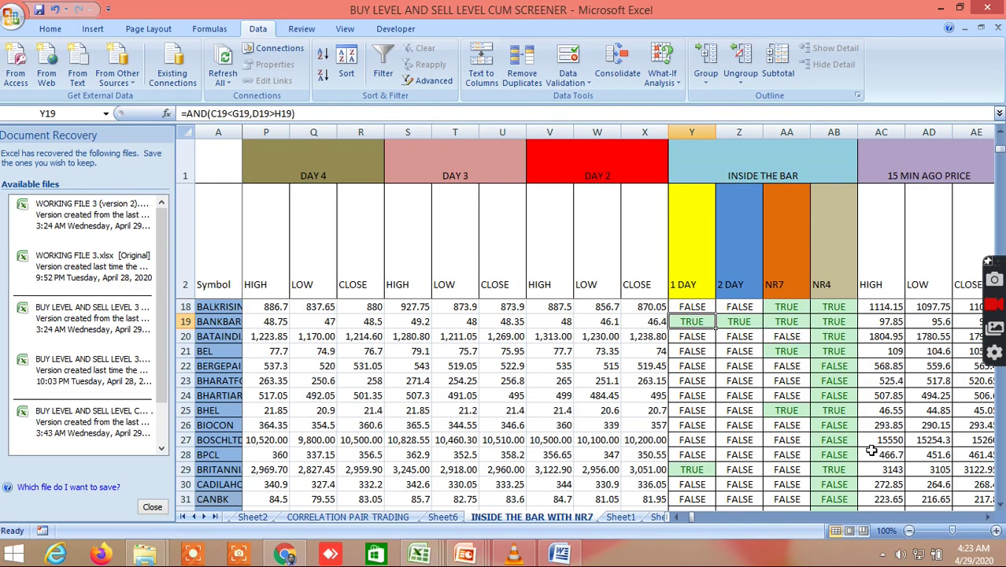
Go across the 15 MIN AGO PRICE and CURRENT PRICE columns to the three white soldiers, doji and hammer pattern columns
left_click(989, 517)
left_click(989, 518)
left_click(989, 518)
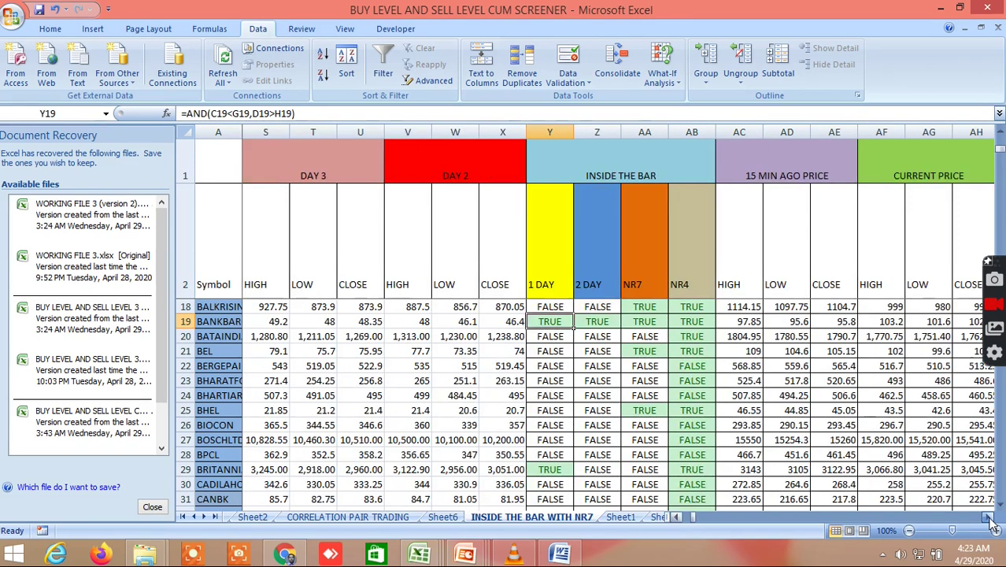
left_click(990, 518)
left_click(989, 518)
left_click(989, 518)
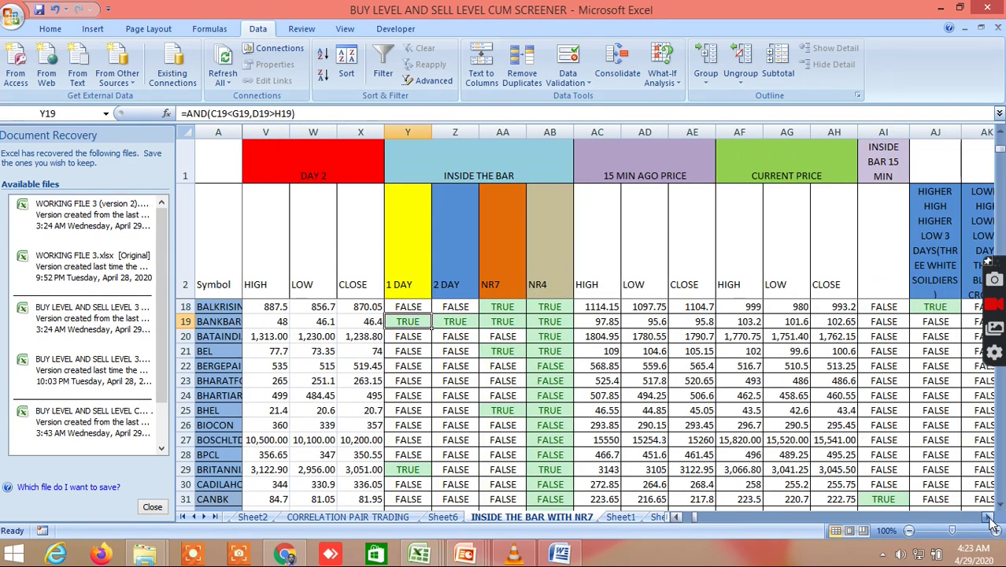
left_click(990, 518)
left_click(990, 518)
left_click(989, 518)
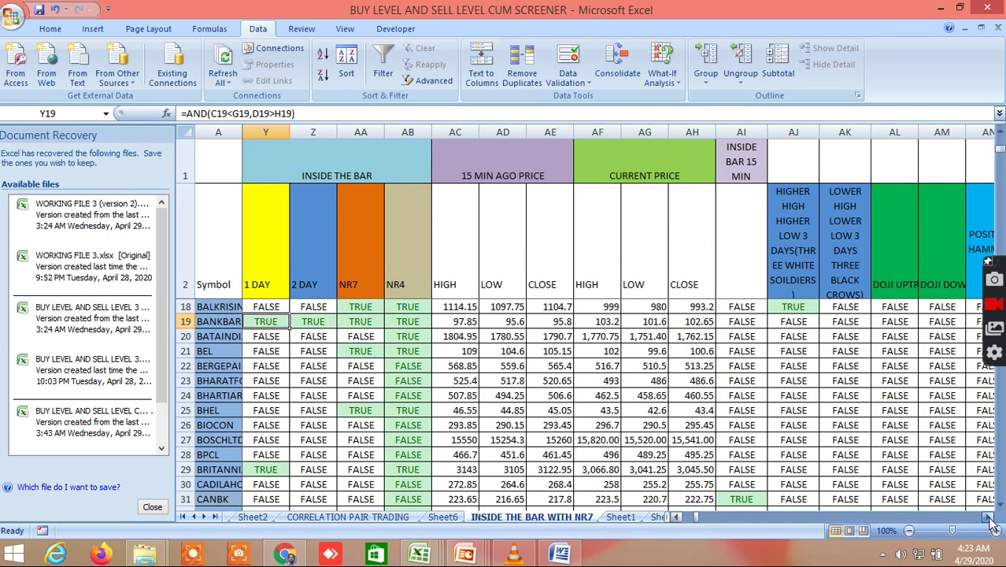
left_click(989, 518)
left_click(990, 518)
left_click(990, 518)
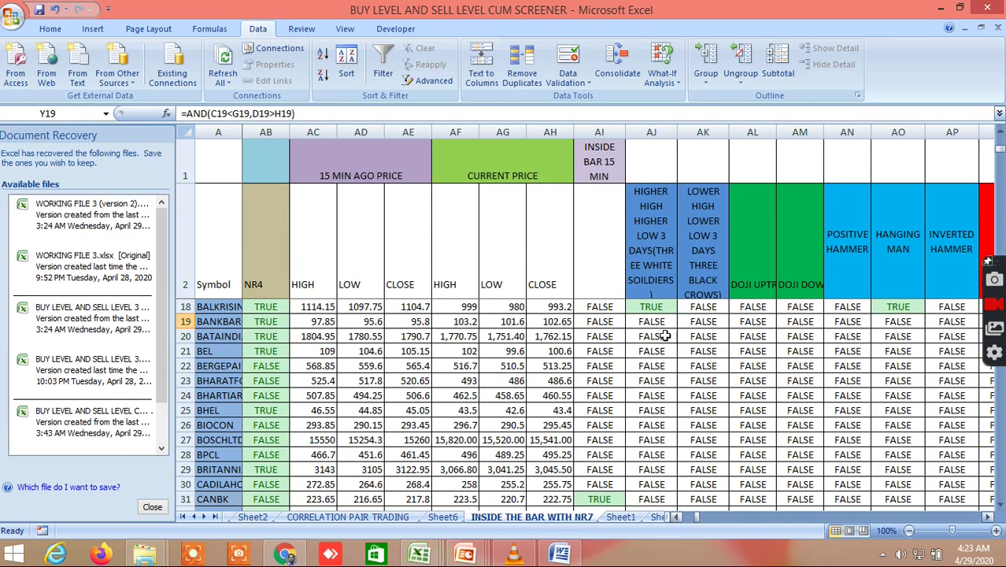
Inspect the three white soldiers signals for BALKRISIND and AXISBANK and the HANGING MAN signal for BALKRISIND
left_click(652, 309)
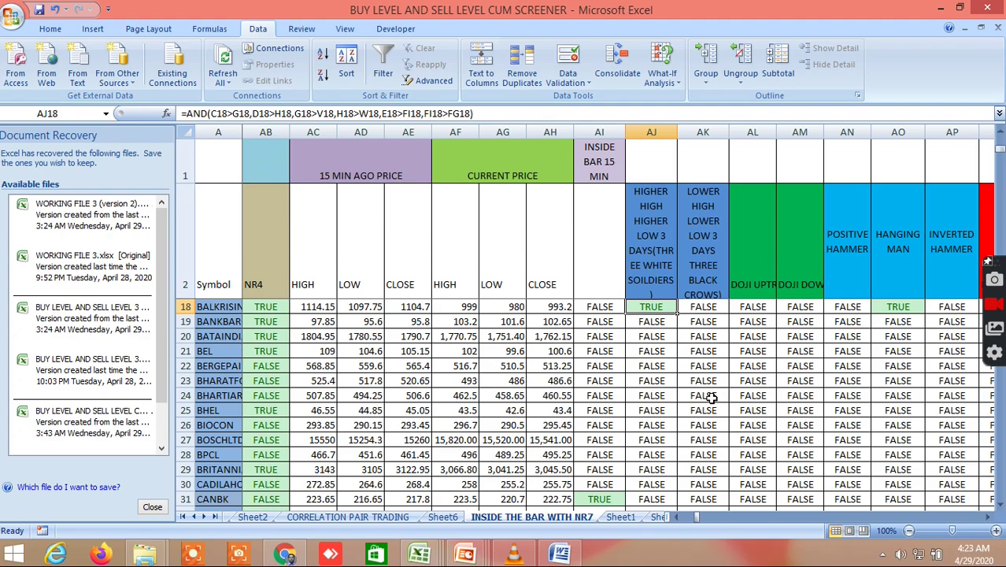
scroll(711, 397, "up", 1)
scroll(711, 398, "up", 2)
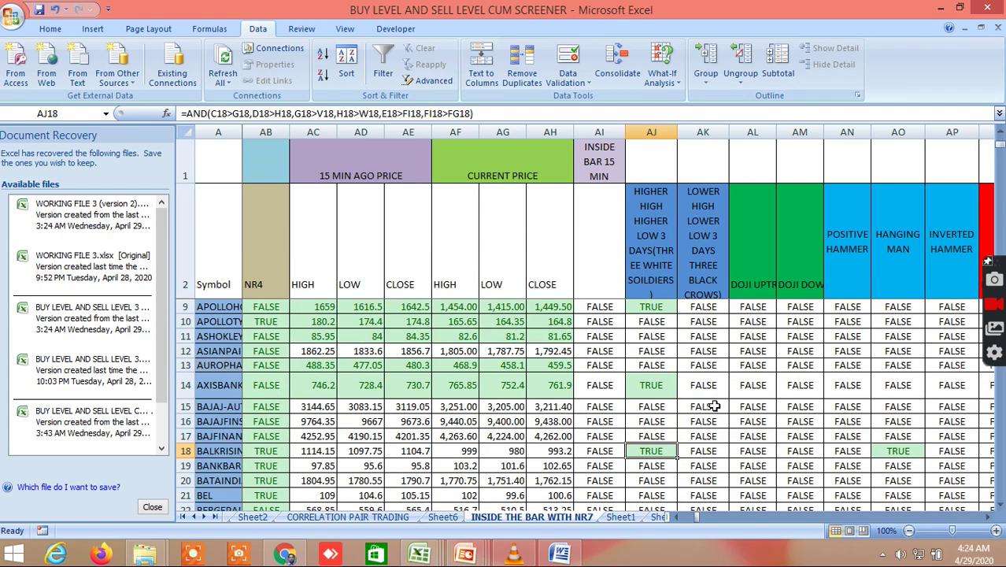
scroll(713, 406, "down", 1)
left_click(658, 340)
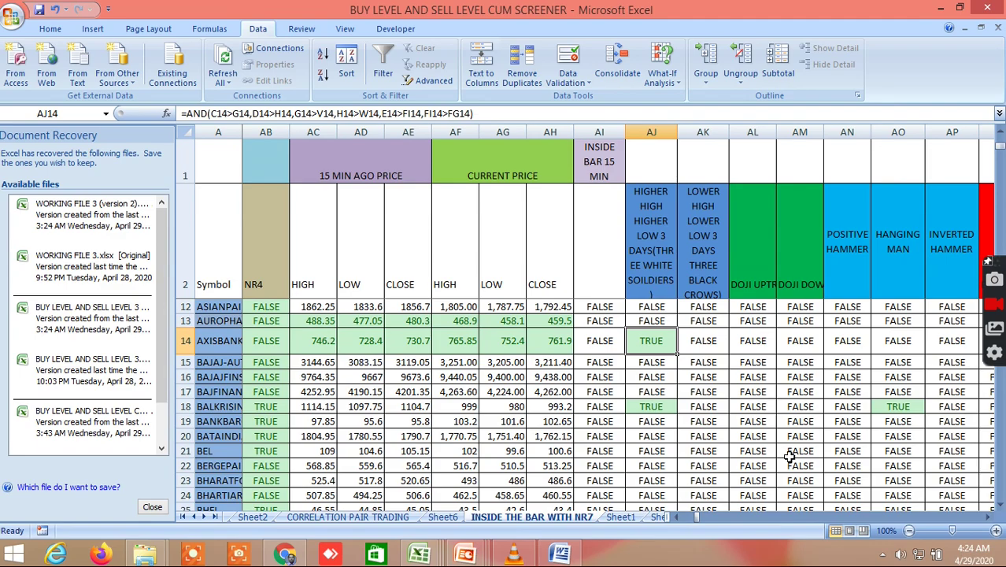
scroll(788, 455, "down", 3)
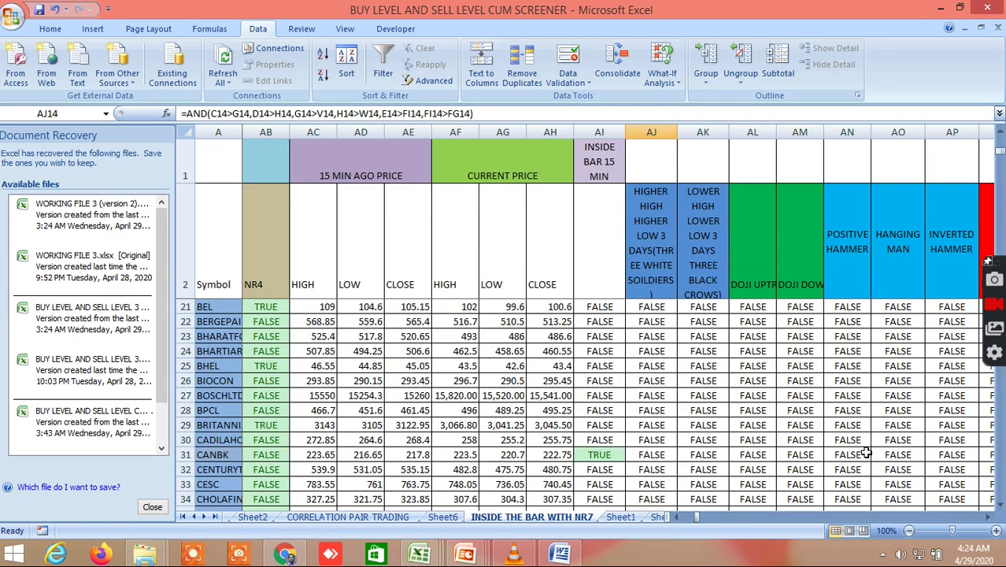
scroll(866, 453, "up", 3)
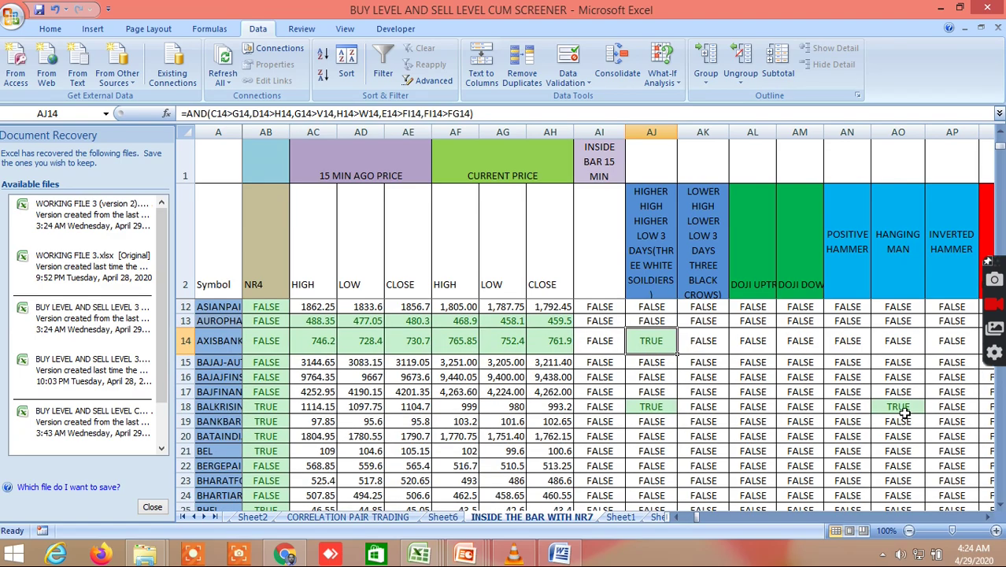
left_click(902, 407)
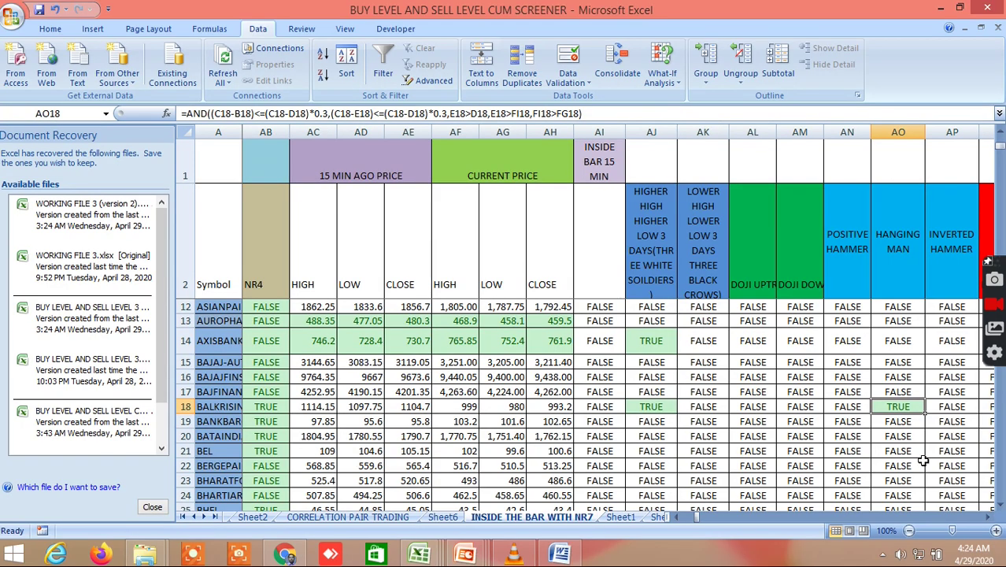
Go across the bearish, bullish, open-high and open-low columns to the OPEN DRIVE and SHAKEOUT signals
left_click(988, 518)
left_click(987, 518)
left_click(988, 517)
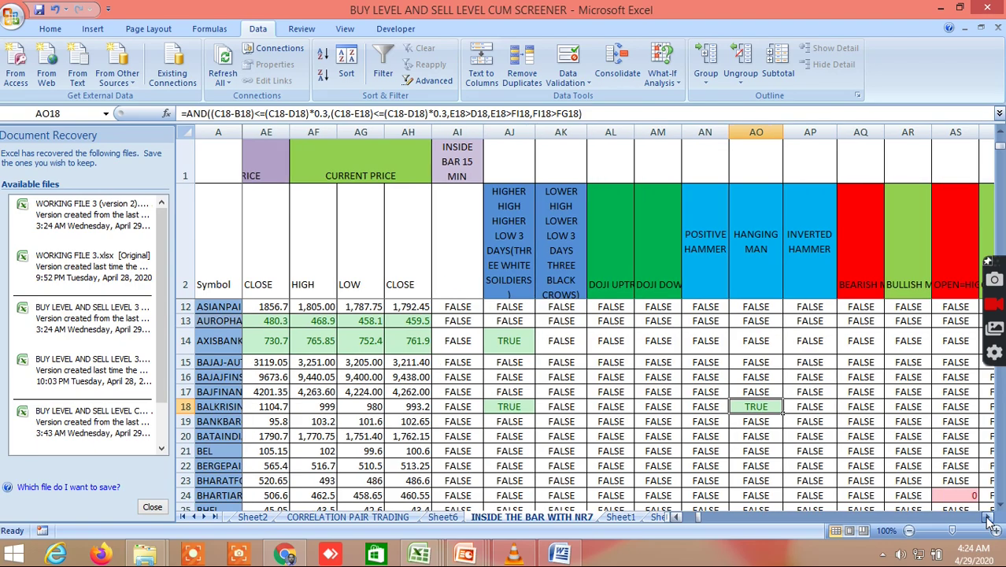
left_click(987, 518)
left_click(988, 518)
left_click(988, 518)
left_click(987, 518)
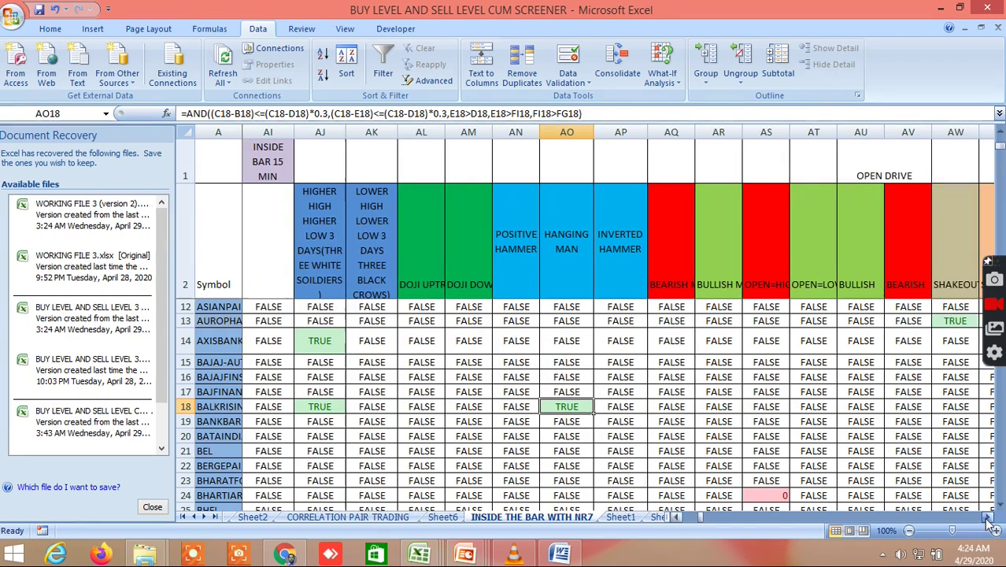
Review the candlestick pattern and open drive signals from the BAJAJ-AUTO row down to MARUTI
scroll(642, 417, "down", 1)
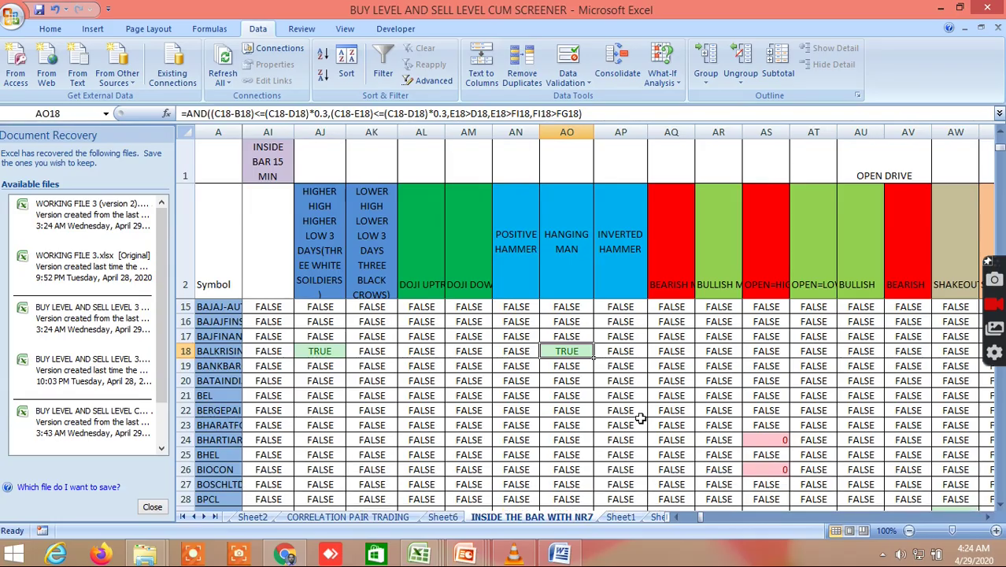
scroll(642, 418, "down", 2)
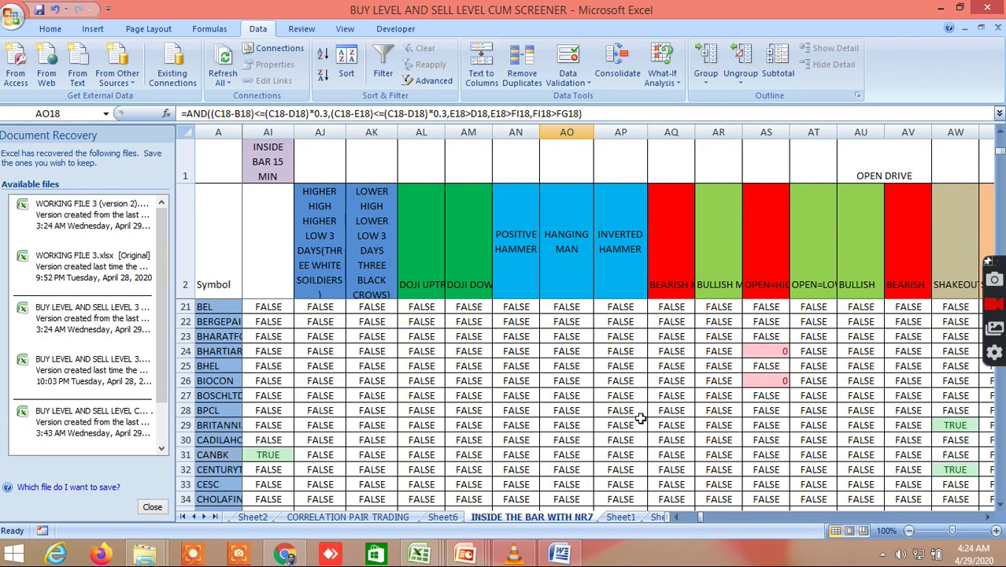
scroll(642, 418, "down", 3)
scroll(642, 417, "down", 4)
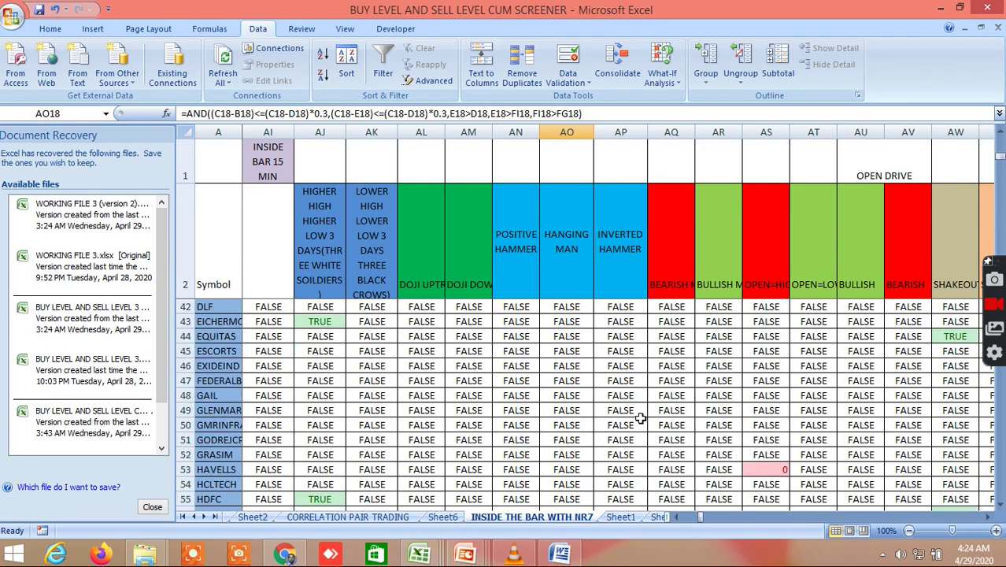
scroll(641, 417, "down", 2)
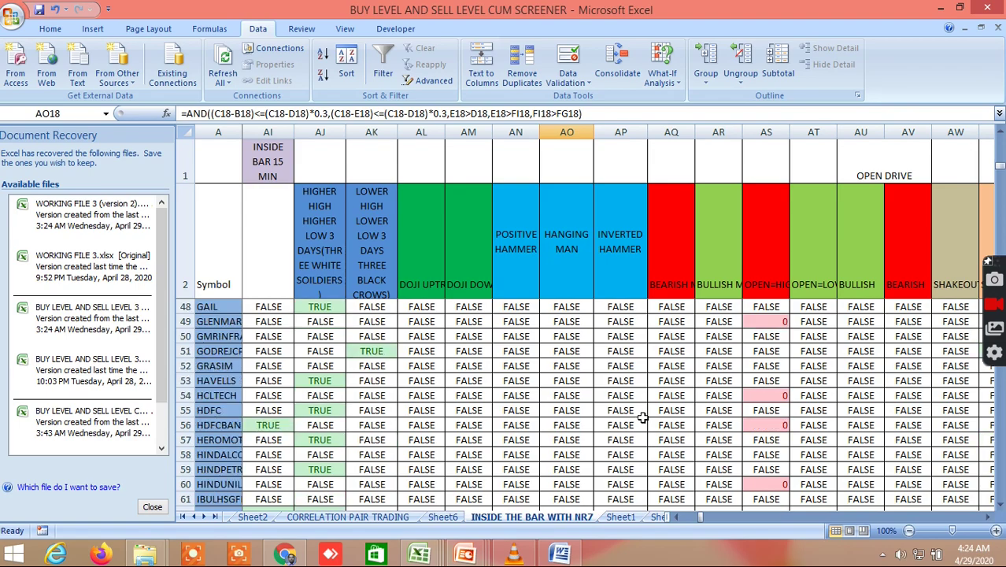
scroll(641, 417, "down", 3)
scroll(643, 417, "down", 5)
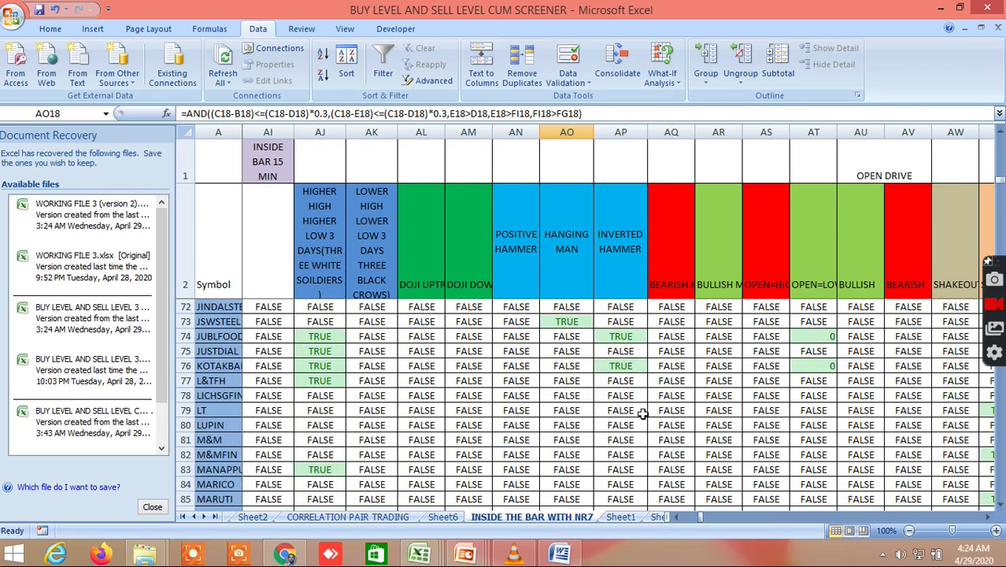
Inspect the HANGING MAN formula for JSWSTEEL and the INVERTED HAMMER formulas for JUBLFOOD and KOTAKBANK
left_click(574, 324)
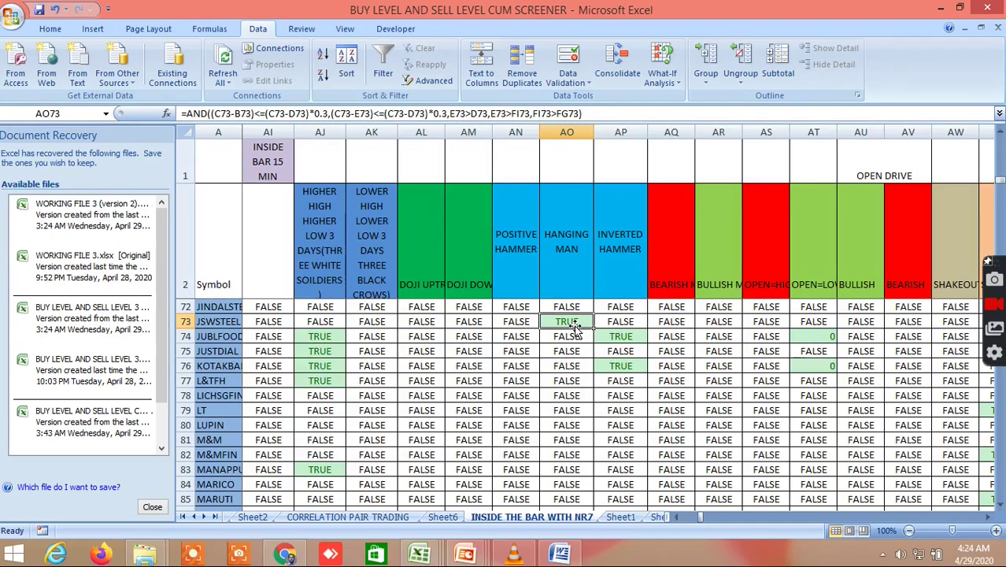
left_click(621, 339)
left_click(627, 366)
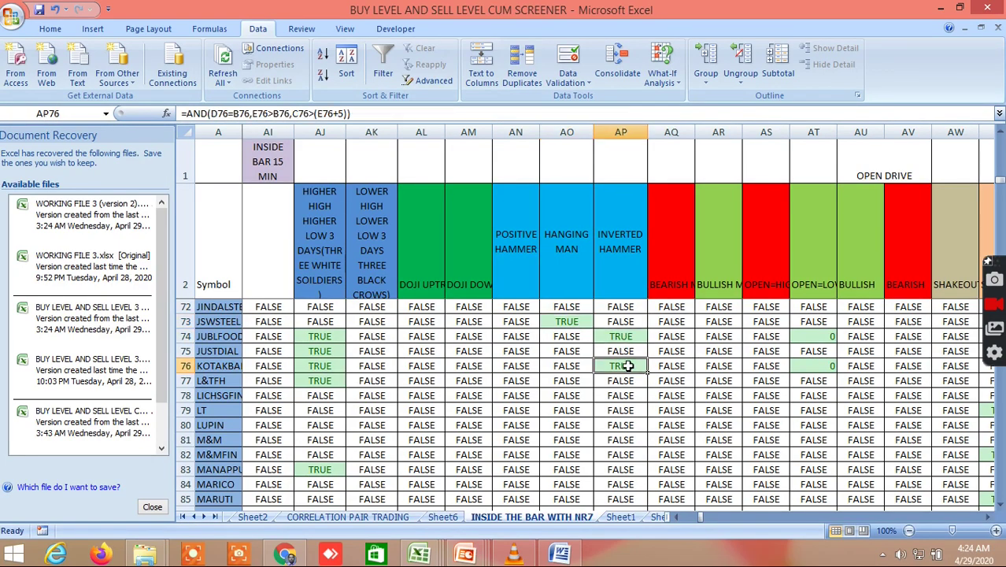
left_click(633, 336)
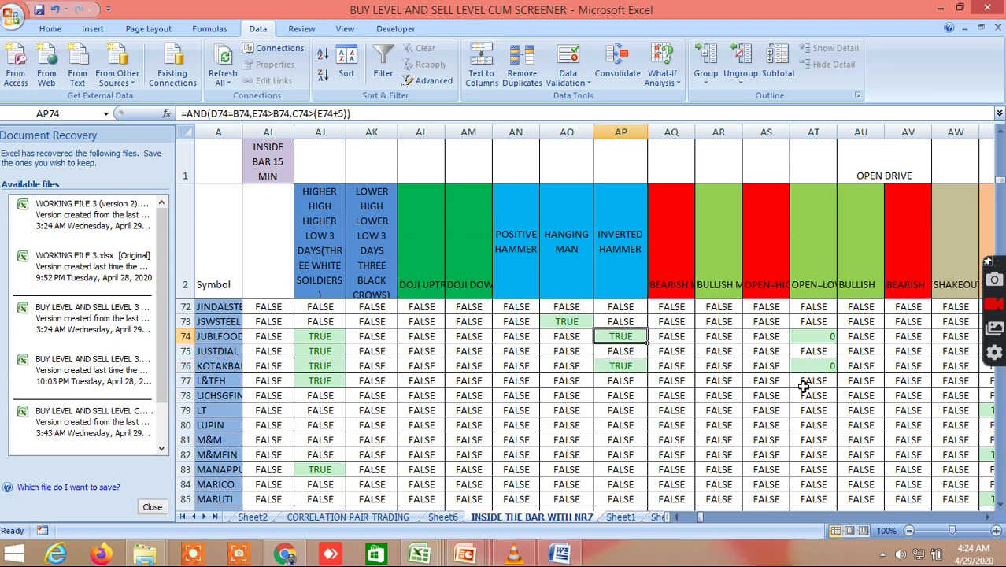
Go across past the OPEN DRIVE and SHAKEOUT columns to the MASTER 3.5, FIB 38.2 and R1 long signals
left_click(989, 517)
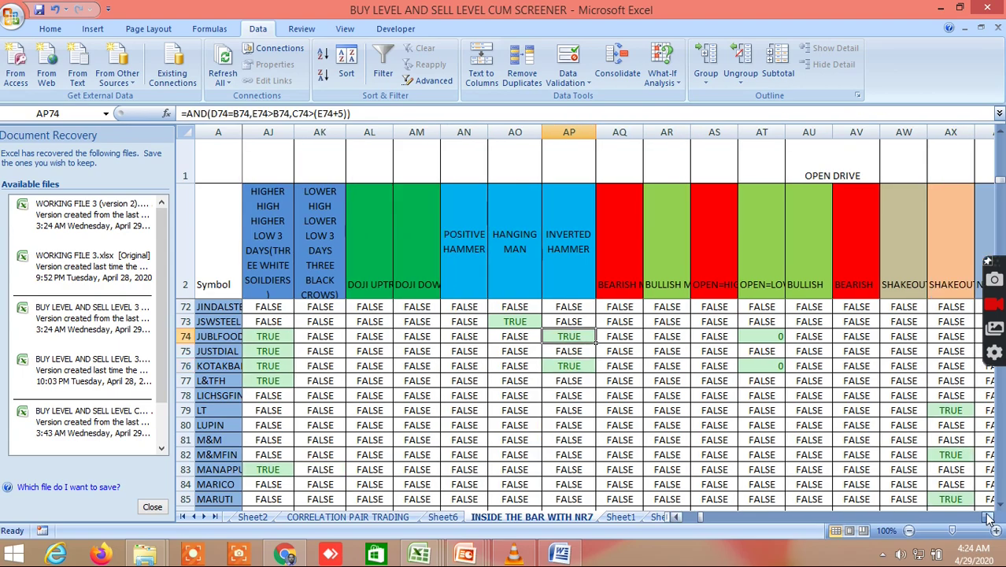
left_click(988, 516)
left_click(988, 517)
left_click(989, 516)
left_click(988, 516)
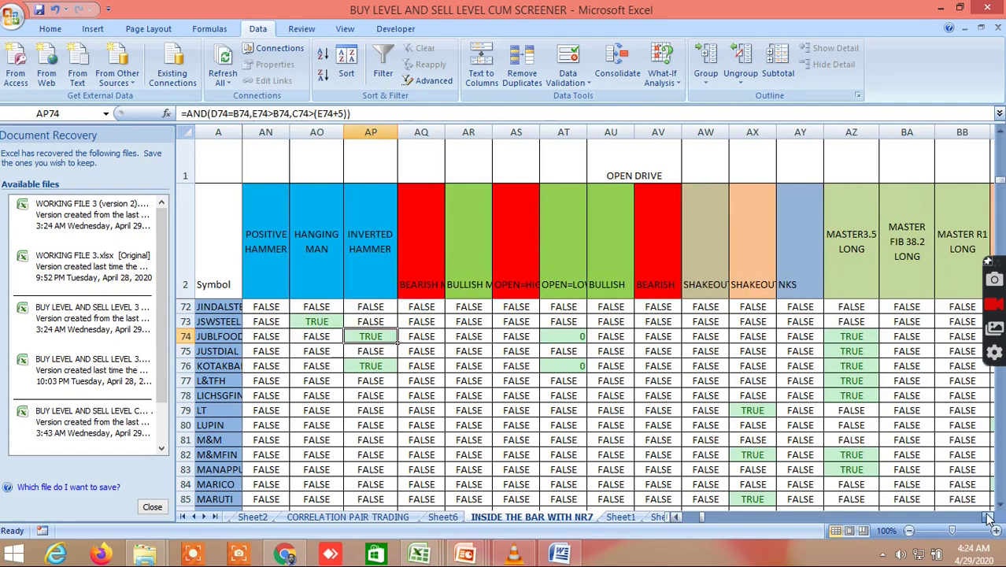
Go across past the MASTER long signals to the MASTER 3.5, 61.8 and R1 short columns
left_click(989, 516)
left_click(989, 517)
left_click(988, 517)
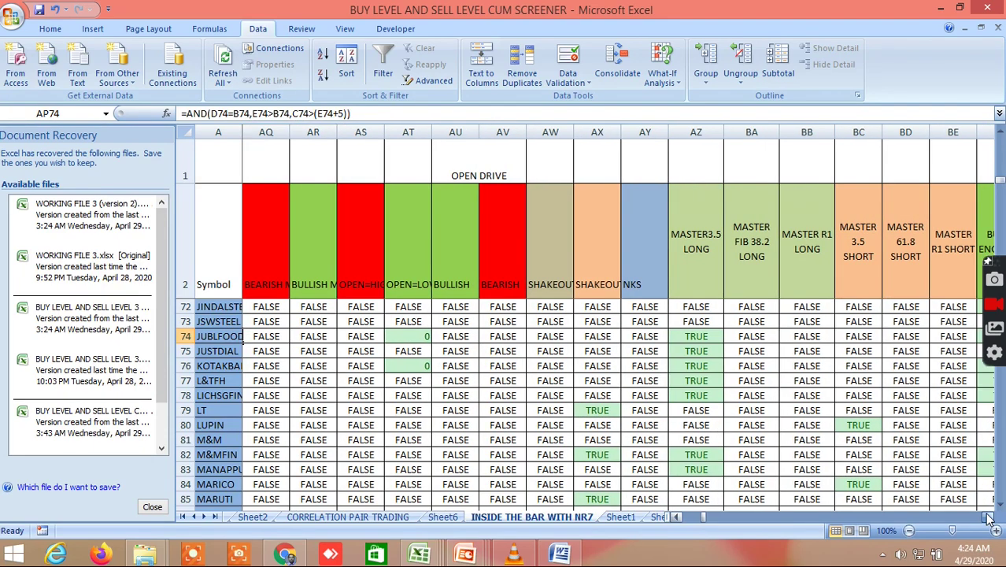
left_click(989, 517)
left_click(989, 516)
left_click(989, 516)
left_click(988, 516)
left_click(989, 516)
Review the BULLISH and BEARISH ENGULFING signals together with the SHAKEOUT 3 and SHAKEOUT 4 columns
left_click(989, 516)
left_click(989, 516)
left_click(988, 517)
left_click(988, 516)
left_click(989, 516)
left_click(989, 516)
left_click(989, 517)
left_click(988, 516)
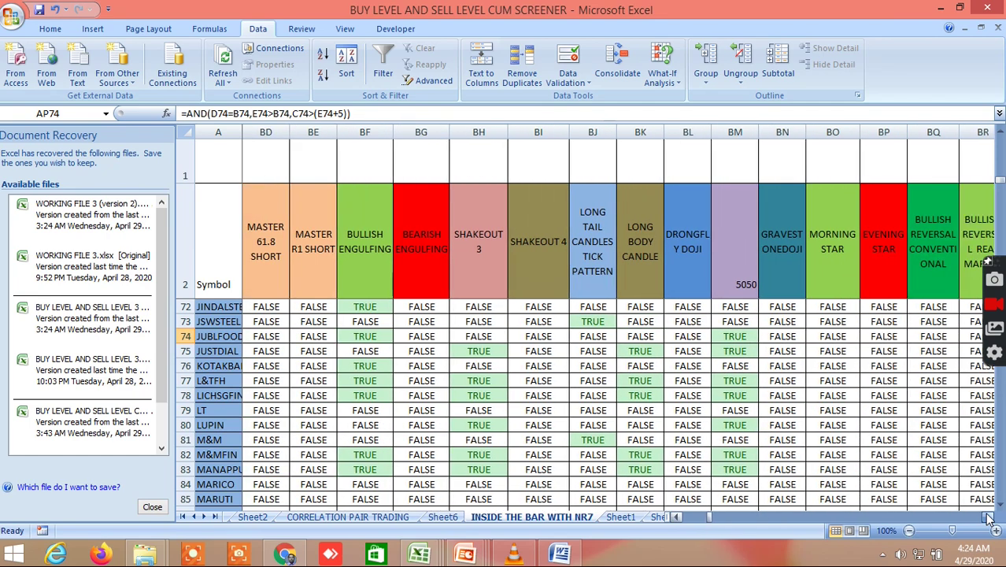
Examine the candle signals from LONG TAIL and the doji columns through MORNING STAR, EVENING STAR and the reversal patterns
left_click(989, 516)
left_click(988, 516)
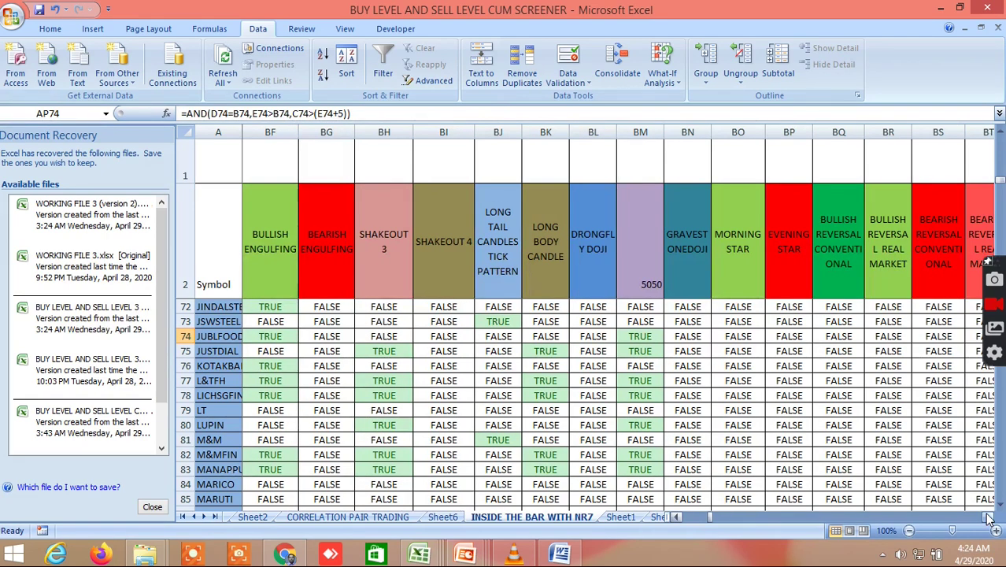
left_click(989, 516)
left_click(988, 516)
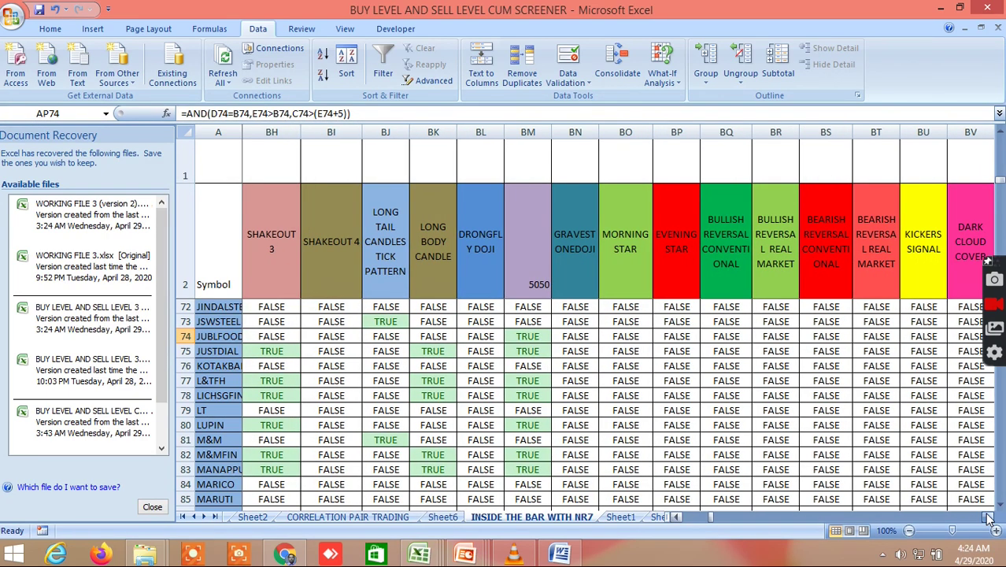
left_click(988, 516)
left_click(988, 516)
left_click(989, 516)
left_click(989, 516)
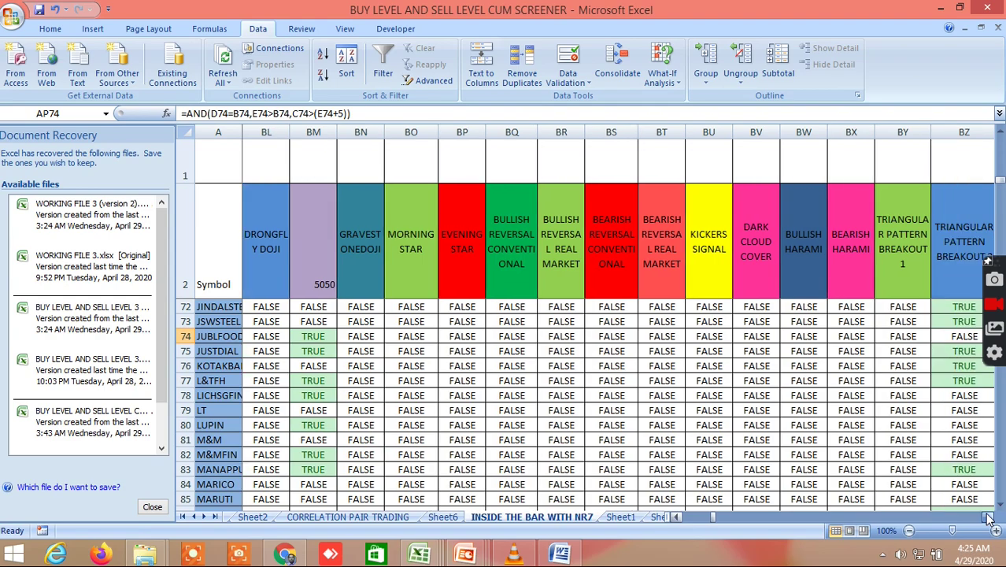
left_click(989, 516)
left_click(989, 516)
left_click(989, 516)
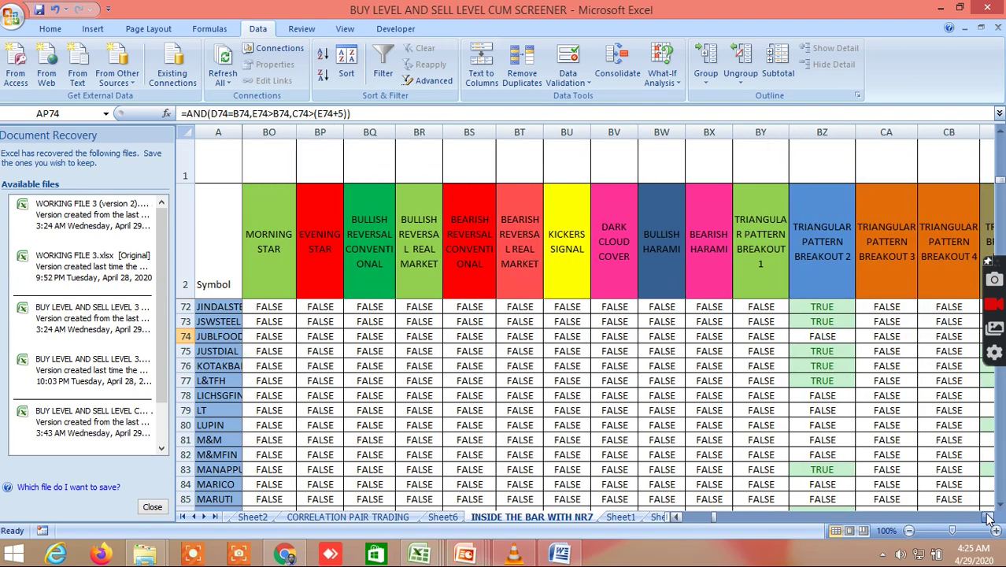
Go across the KICKERS, DARK CLOUD COVER and HARAMI columns to the triangular pattern and trendline breakout signals
left_click(988, 517)
left_click(989, 516)
left_click(989, 516)
left_click(989, 517)
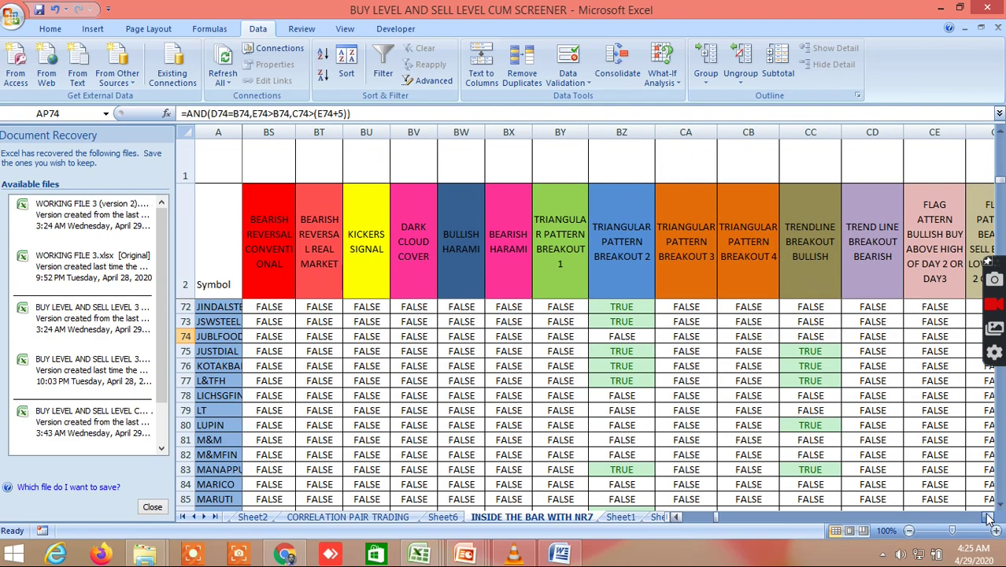
left_click(988, 517)
left_click(988, 516)
left_click(988, 516)
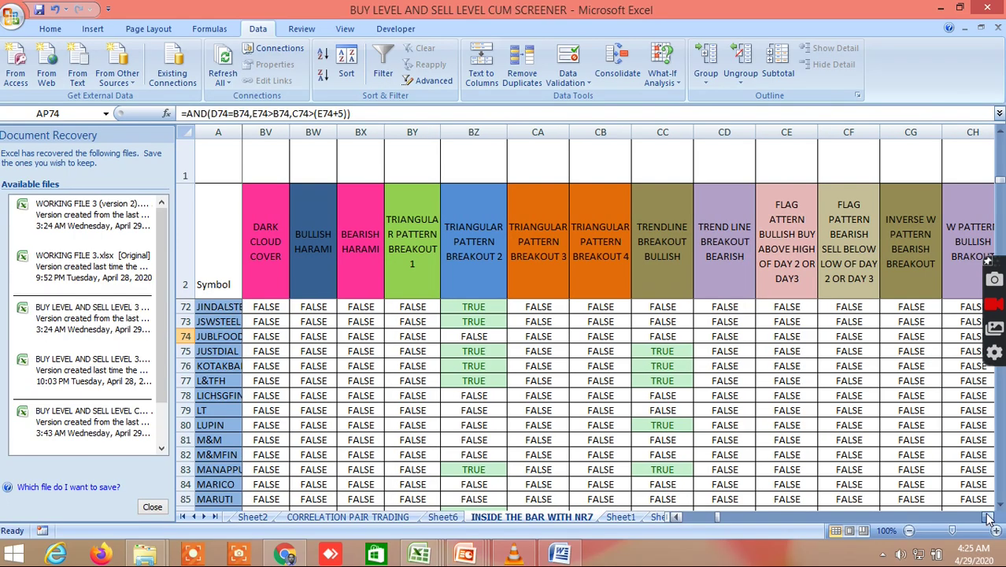
Review the chart pattern columns from FLAG PATTERN and W PATTERN to DOUBLE TOP, DOUBLE BOTTOM and HEAD N SHOULDER
left_click(988, 516)
left_click(988, 516)
left_click(988, 516)
left_click(989, 516)
left_click(989, 516)
left_click(988, 517)
left_click(989, 517)
left_click(988, 516)
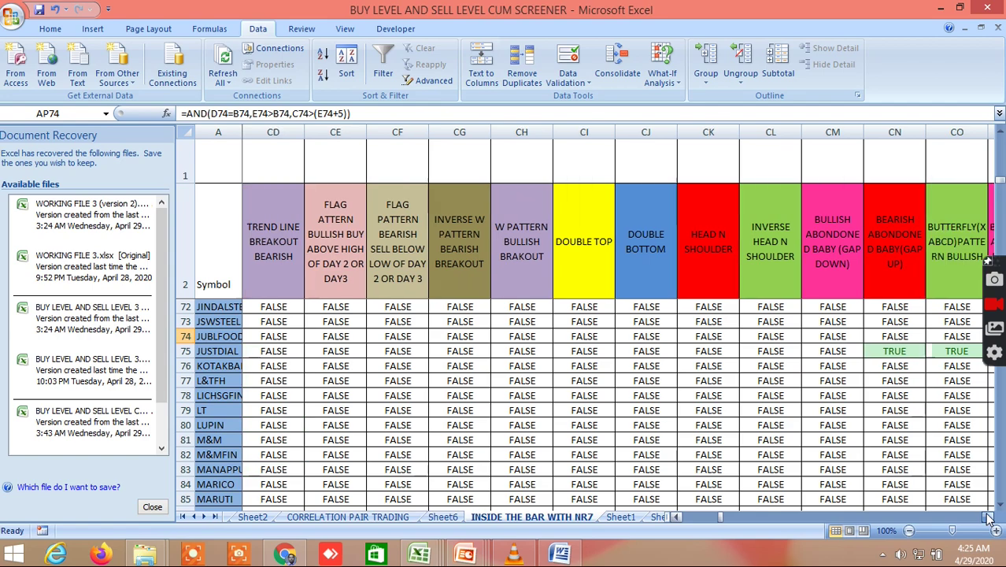
Inspect the abandoned baby, butterfly, CUP AND HANDLE and PIERCING PATTERN signal columns
left_click(988, 517)
left_click(989, 516)
left_click(988, 516)
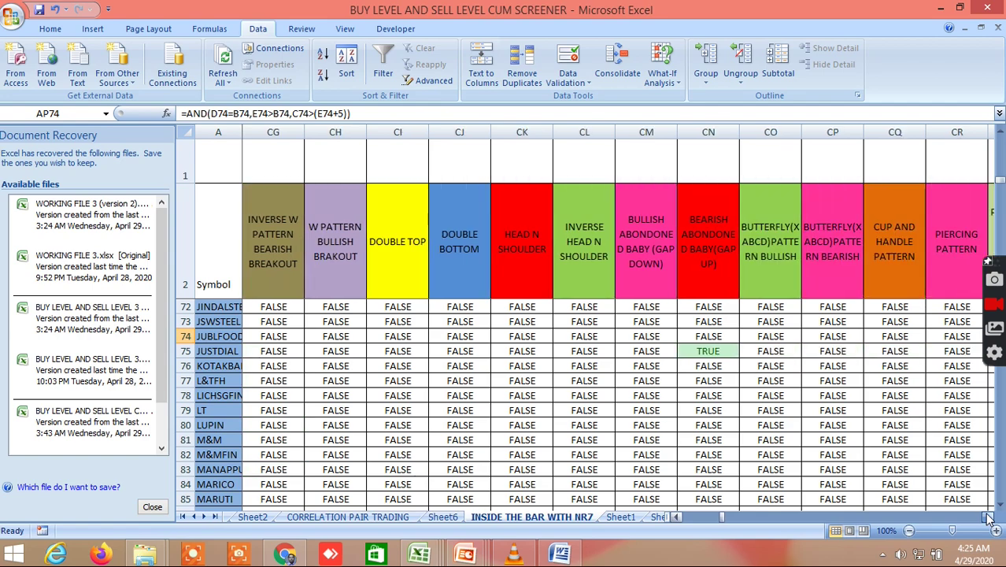
left_click(989, 517)
left_click(989, 516)
left_click(988, 516)
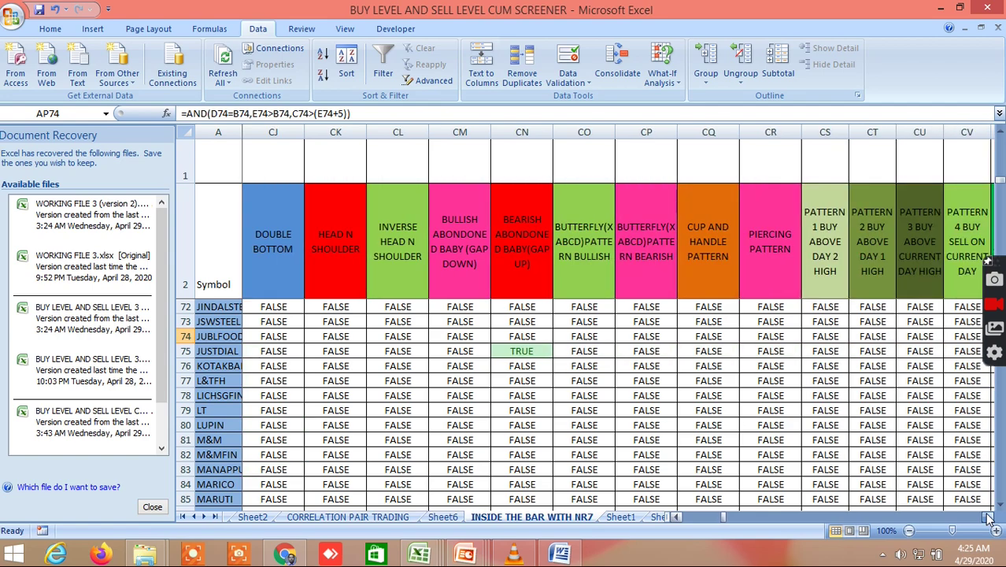
Go across the PATTERN 1 to PATTERN 7 columns to VOLATILITY, DELIVERY PERCENTAGE and TRADED VOLUME
left_click(989, 517)
left_click(989, 517)
left_click(989, 516)
left_click(989, 517)
left_click(989, 516)
left_click(989, 516)
left_click(989, 517)
left_click(988, 517)
left_click(989, 516)
left_click(988, 517)
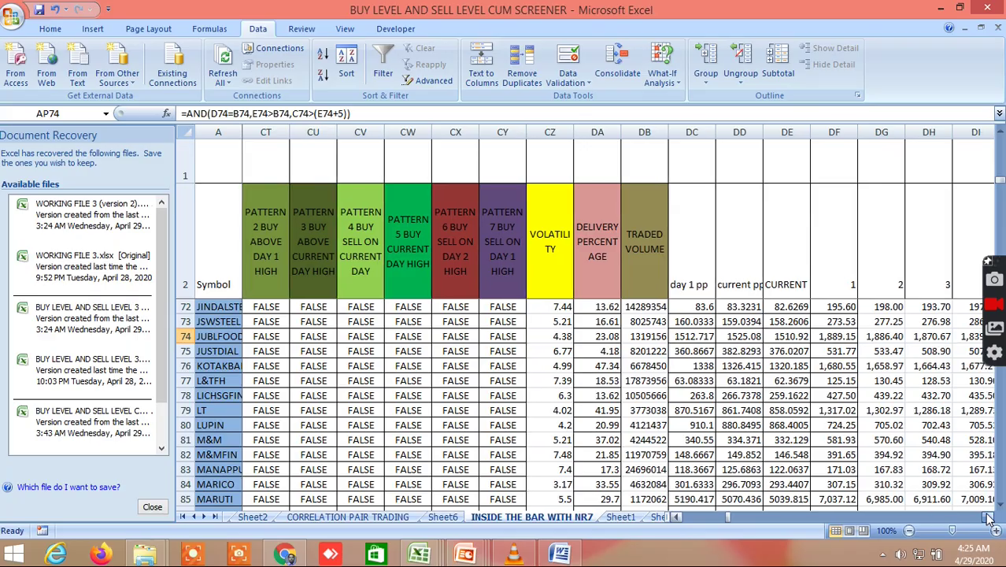
View the day 1 pp, current pp and CURRENT columns and the first numbered price columns beside them
left_click(989, 516)
left_click(988, 516)
left_click(989, 517)
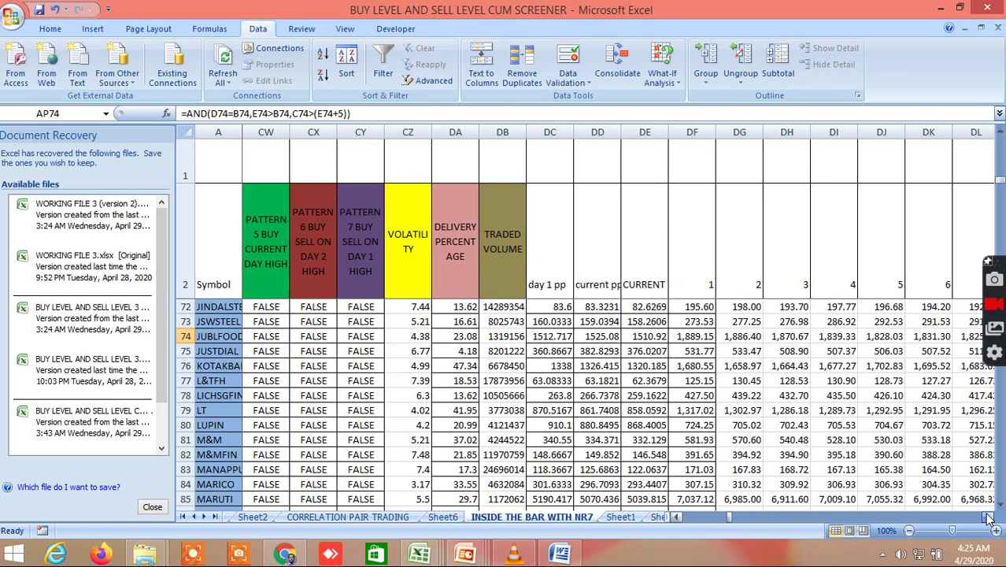
left_click(988, 517)
left_click(988, 516)
left_click(989, 516)
left_click(988, 517)
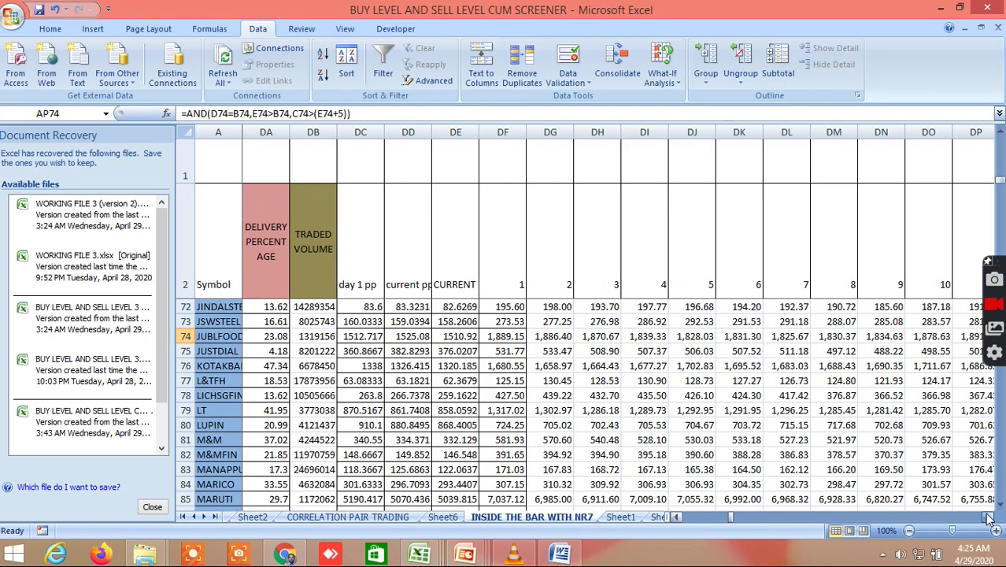
left_click(989, 516)
left_click(989, 516)
left_click(988, 517)
left_click(989, 516)
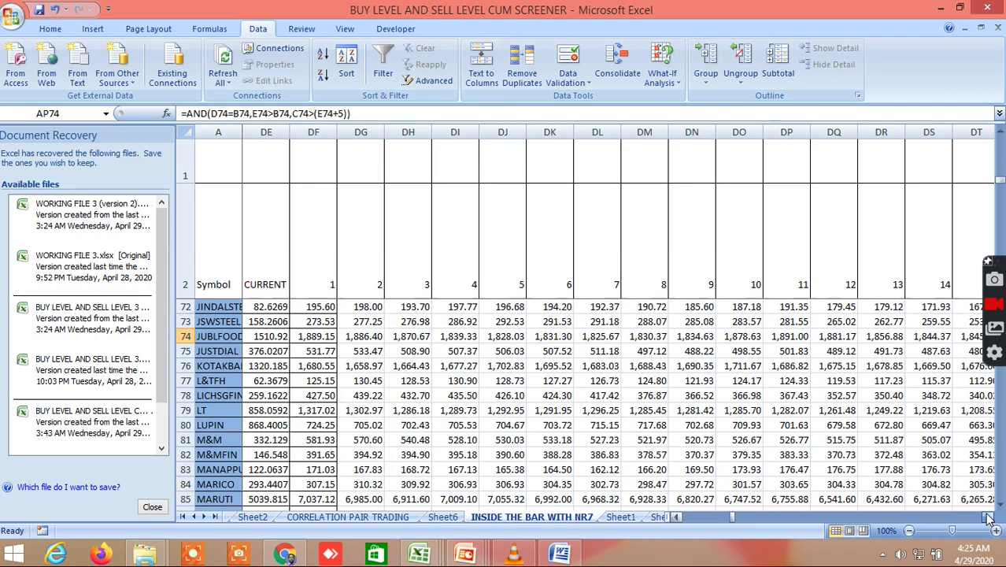
Browse the numbered daily price columns from 13 through 27 for the listed stocks
left_click(989, 516)
left_click(989, 516)
left_click(989, 516)
left_click(988, 516)
left_click(989, 516)
left_click(988, 517)
left_click(989, 517)
left_click(989, 516)
left_click(988, 516)
left_click(989, 516)
left_click(989, 516)
left_click(989, 517)
left_click(988, 517)
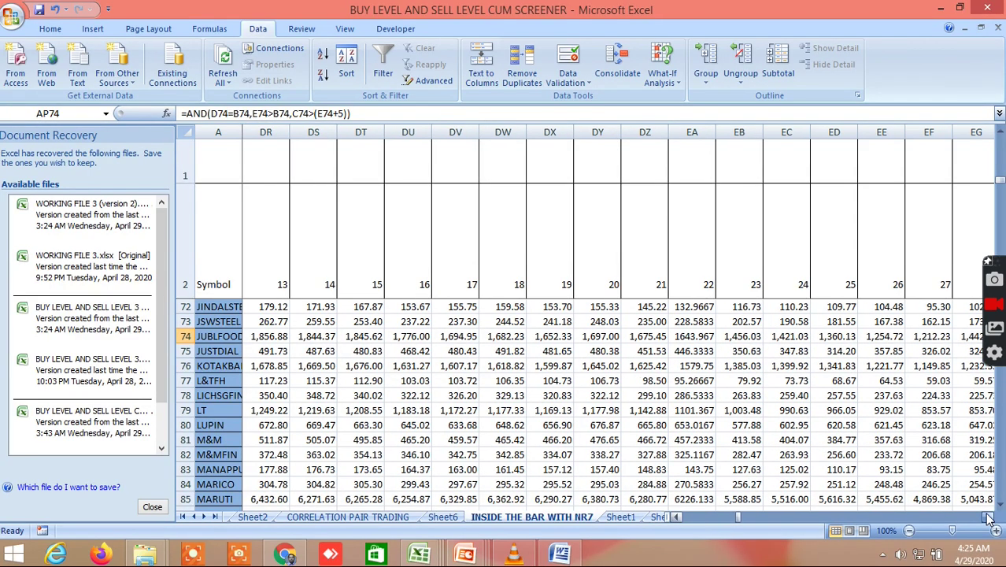
Continue through the numbered price history columns up to 37
left_click(989, 517)
left_click(989, 516)
left_click(989, 516)
left_click(989, 516)
left_click(989, 516)
left_click(989, 516)
left_click(989, 517)
left_click(988, 516)
left_click(988, 516)
left_click(989, 516)
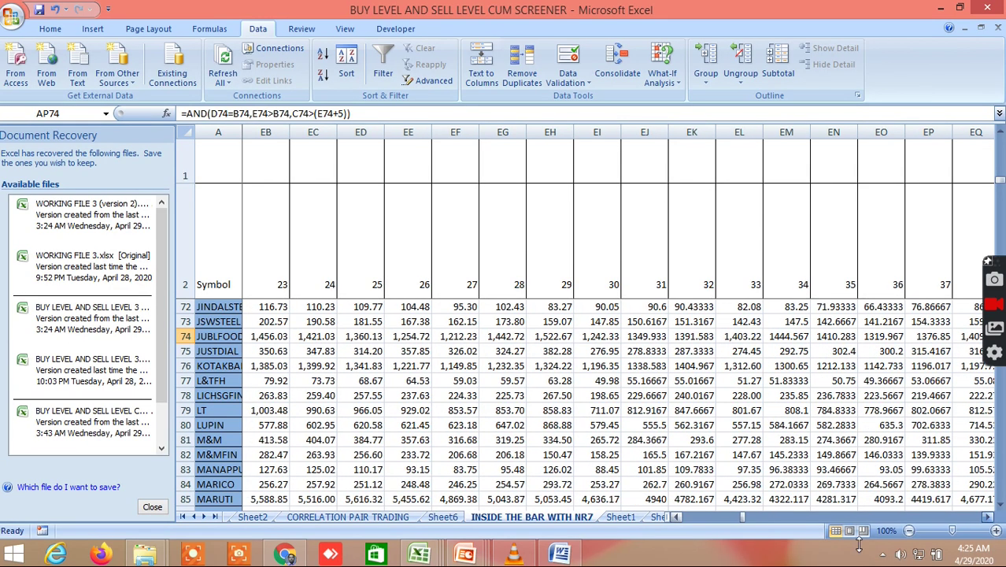
left_click(988, 516)
Jump ahead to the two-day LTP position columns and go back to the FIB BUY and FIB SELL 2 DAYS levels
left_click_drag(744, 513, 785, 523)
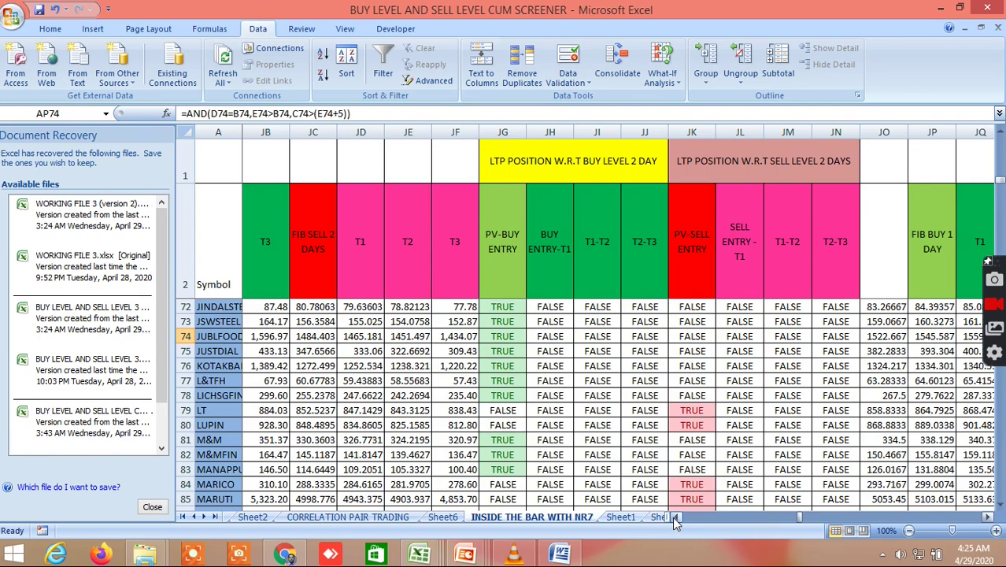
left_click(675, 517)
left_click(674, 517)
left_click(675, 518)
left_click(677, 520)
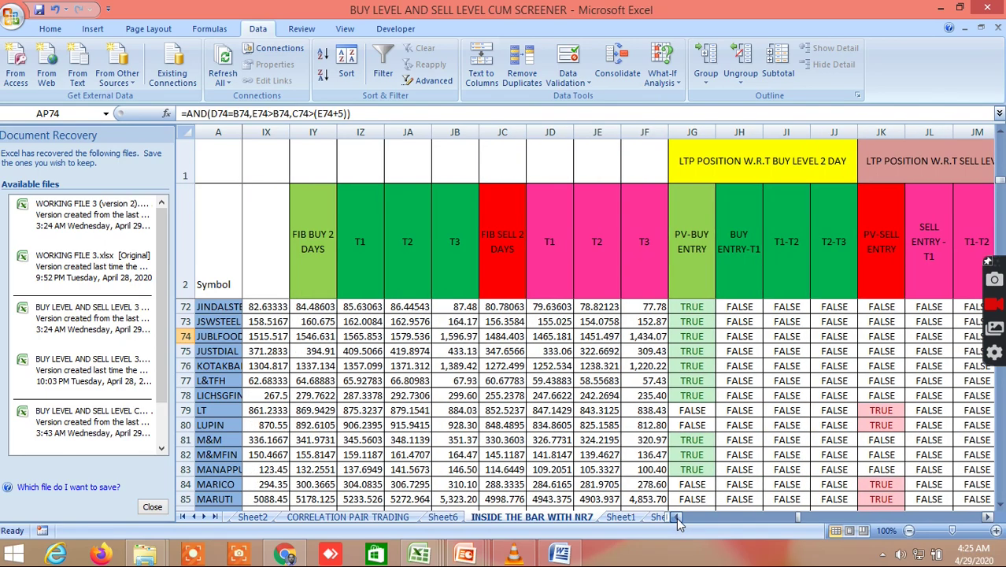
left_click(677, 520)
left_click(677, 520)
left_click(677, 520)
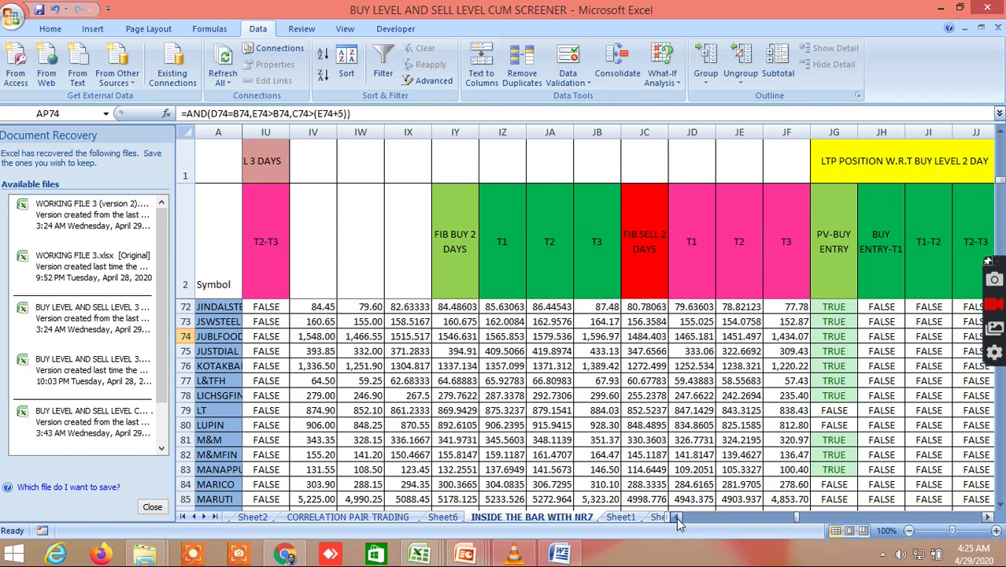
Go back to the LTP POSITION W.R.T BUY LEVEL and SELL LEVEL 3 DAYS signal columns
left_click(677, 520)
left_click(677, 518)
left_click(677, 519)
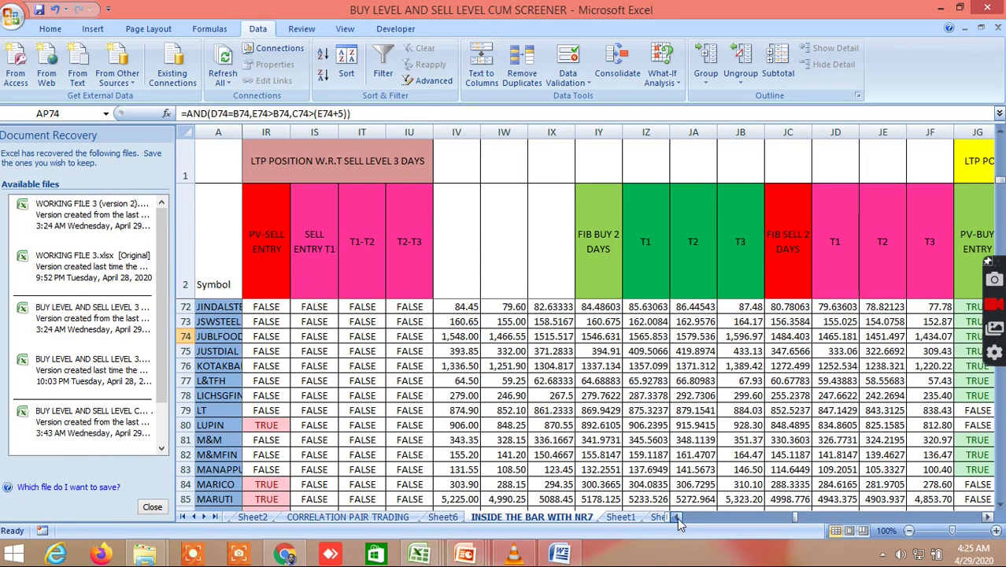
left_click(677, 520)
left_click(677, 519)
left_click(677, 520)
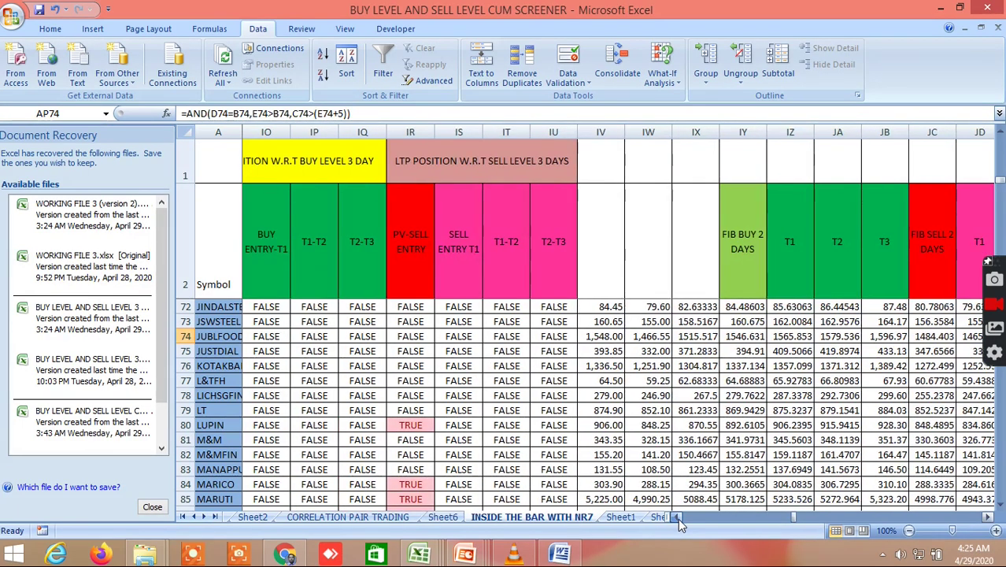
left_click(677, 518)
left_click(677, 518)
left_click(677, 518)
left_click(680, 518)
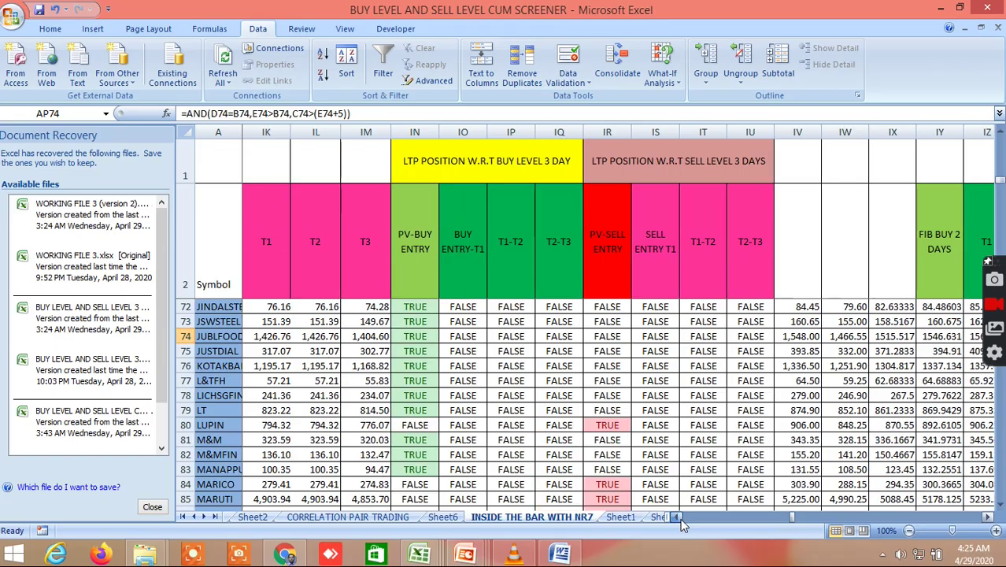
Review the FIB BUY 3 DAYS and FIB SELL 3 DAYS levels with their T1 to T3 targets
left_click(680, 518)
left_click(680, 518)
left_click(680, 518)
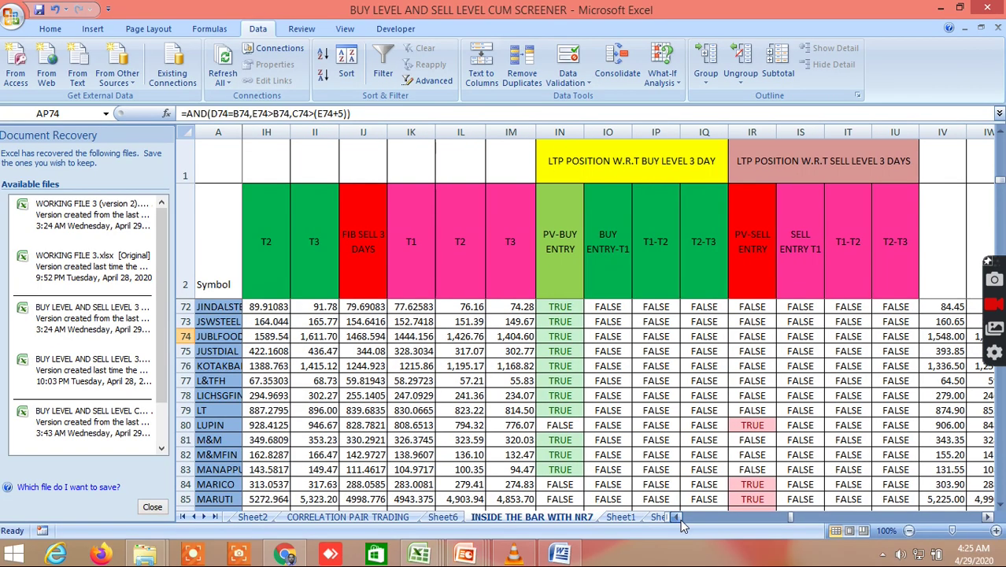
left_click(679, 519)
left_click(680, 518)
left_click(680, 519)
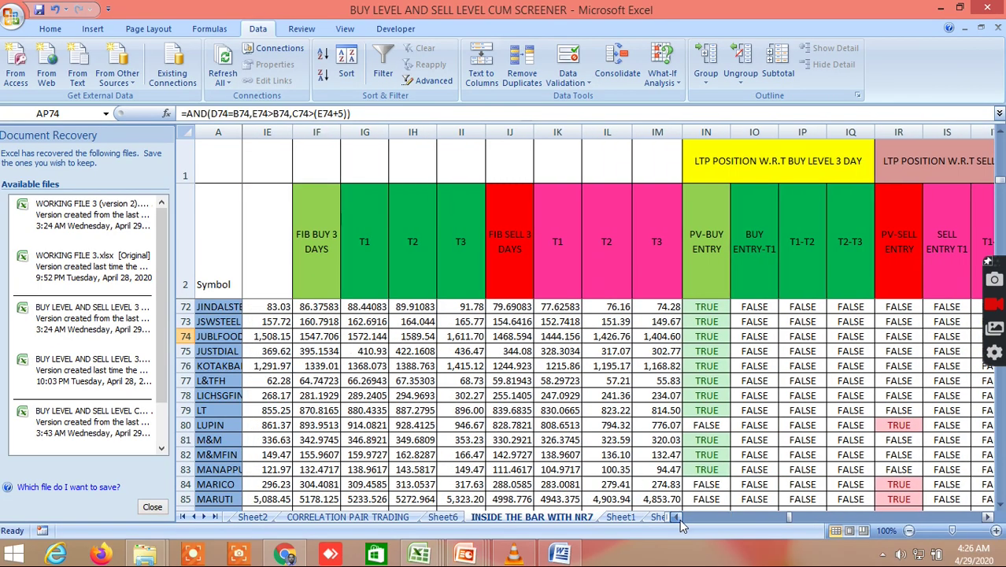
left_click(679, 518)
left_click(680, 518)
left_click(679, 519)
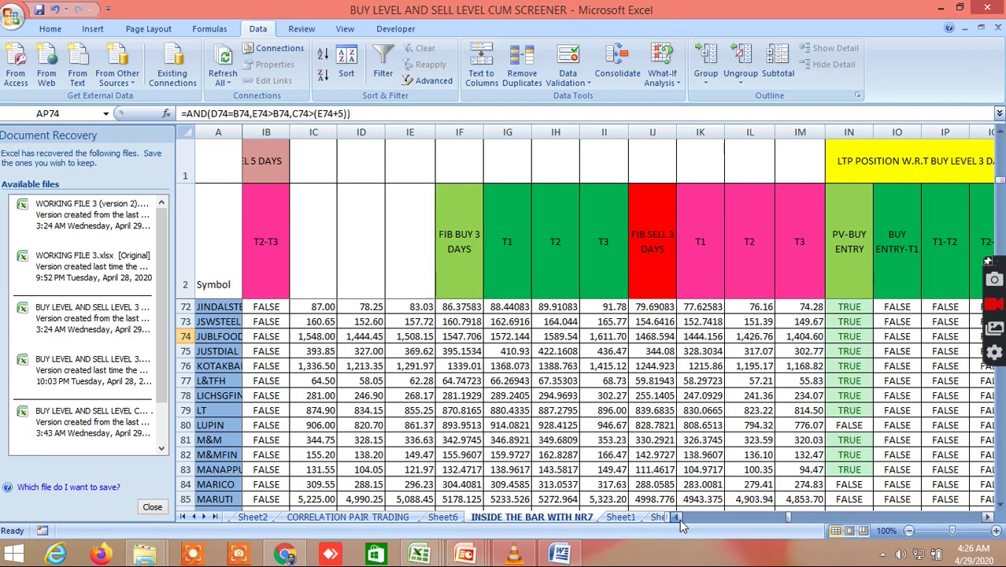
Go back to the five-day LTP position signals for the buy and sell levels
left_click(679, 518)
left_click(679, 518)
left_click(679, 519)
left_click(680, 518)
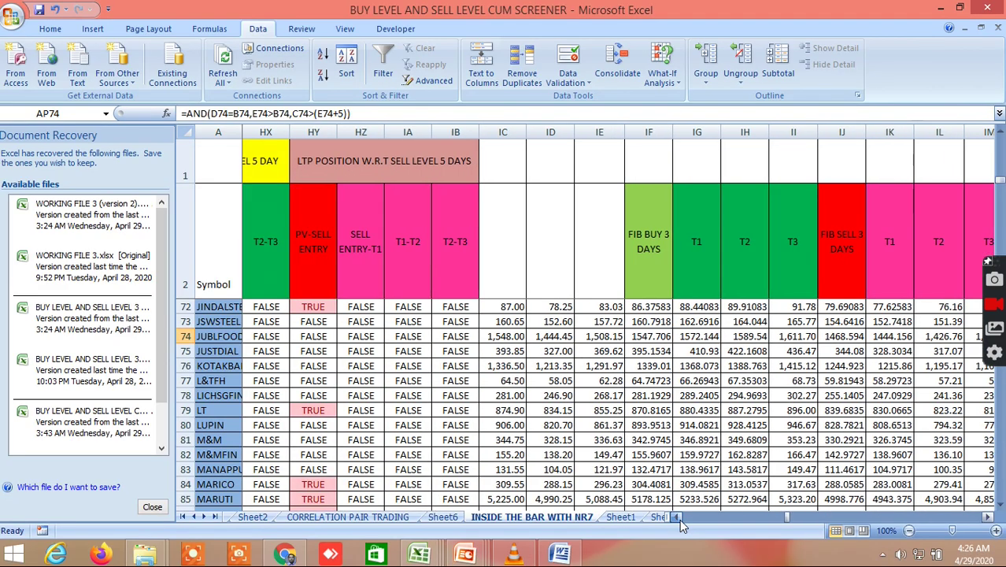
left_click(679, 519)
left_click(679, 519)
left_click(679, 518)
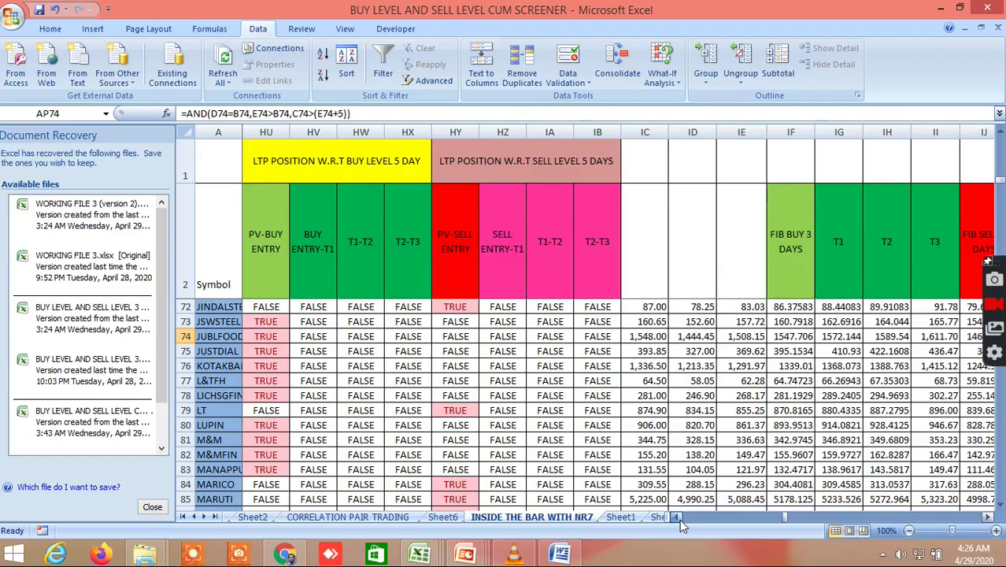
left_click(679, 519)
left_click(679, 519)
left_click(679, 518)
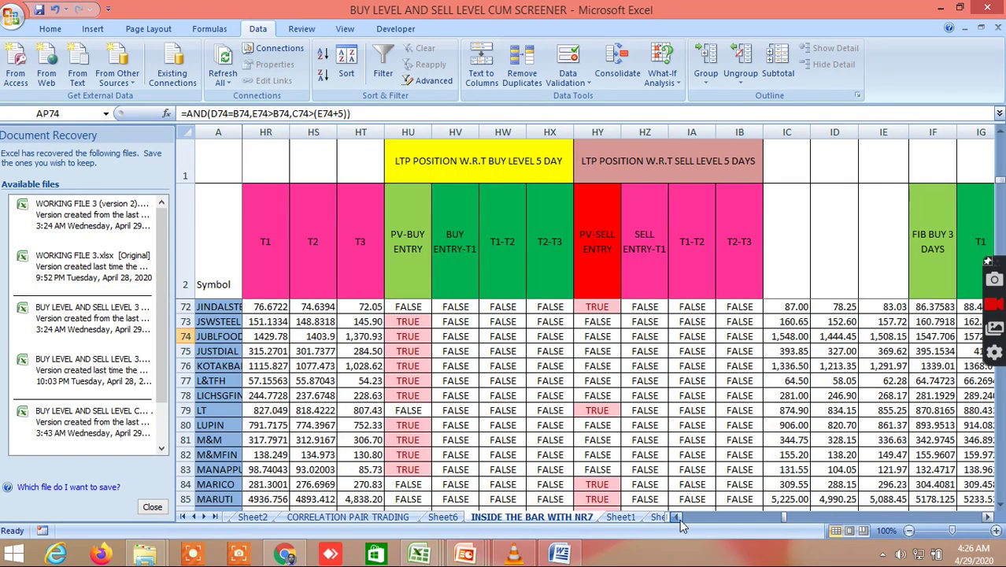
Review the FIB BUY 5 DAYS and FIB SELL 5 DAYS levels with their T1 to T3 targets
left_click(679, 519)
left_click(680, 519)
left_click(680, 519)
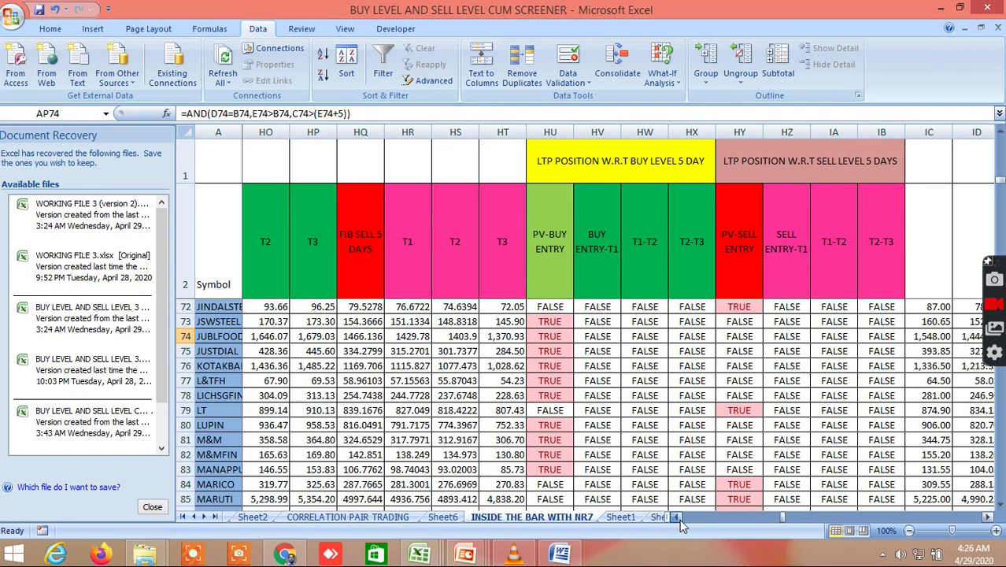
left_click(680, 519)
left_click(679, 518)
left_click(680, 519)
left_click(679, 519)
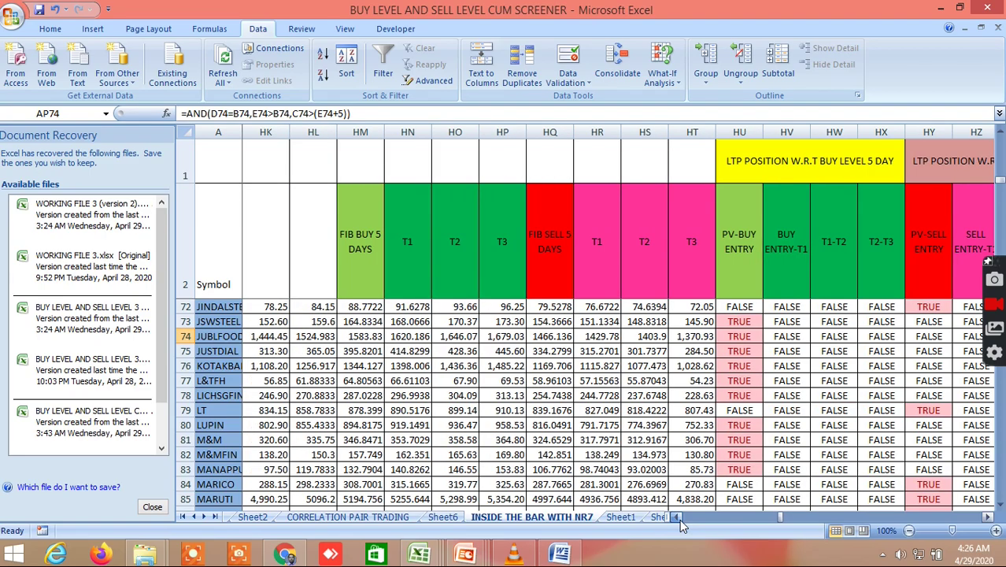
left_click(679, 518)
left_click(679, 519)
left_click(679, 518)
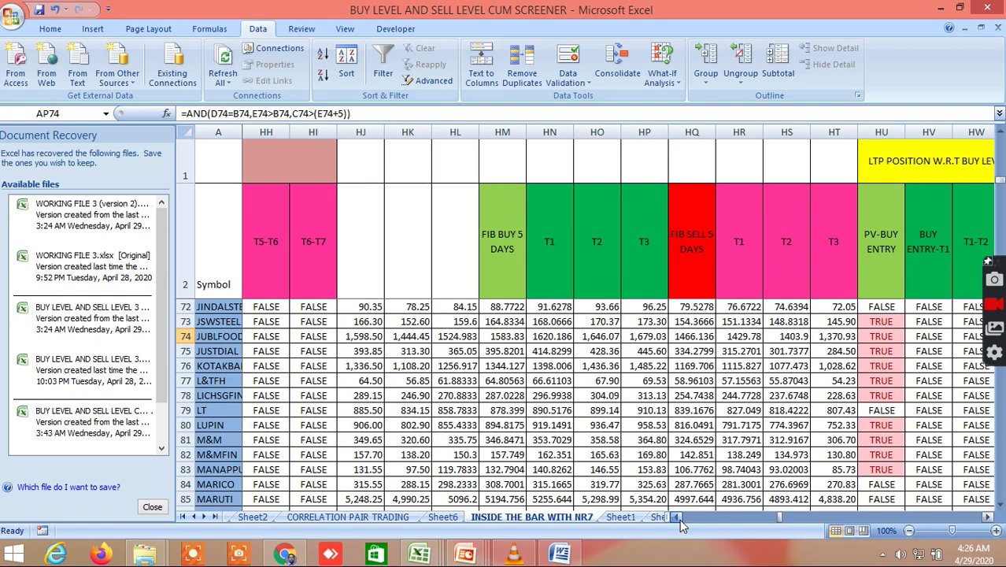
Go back to the LTP POSITION W.R.T SELL LEVEL 7 DAY columns from PV-SELL ENTRY to T6-T7
left_click(679, 519)
left_click(679, 519)
left_click(679, 518)
left_click(679, 519)
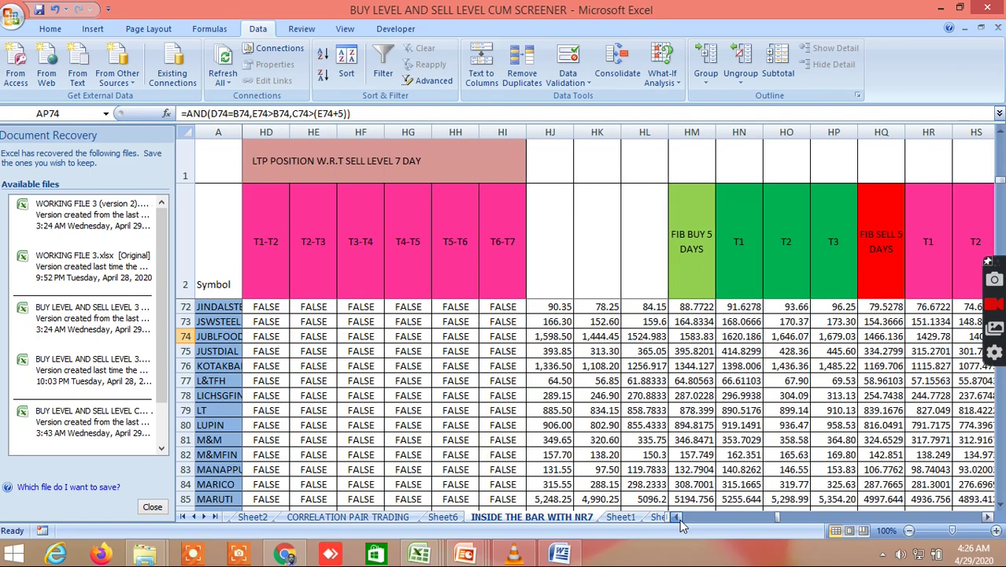
left_click(679, 519)
left_click(679, 518)
left_click(680, 519)
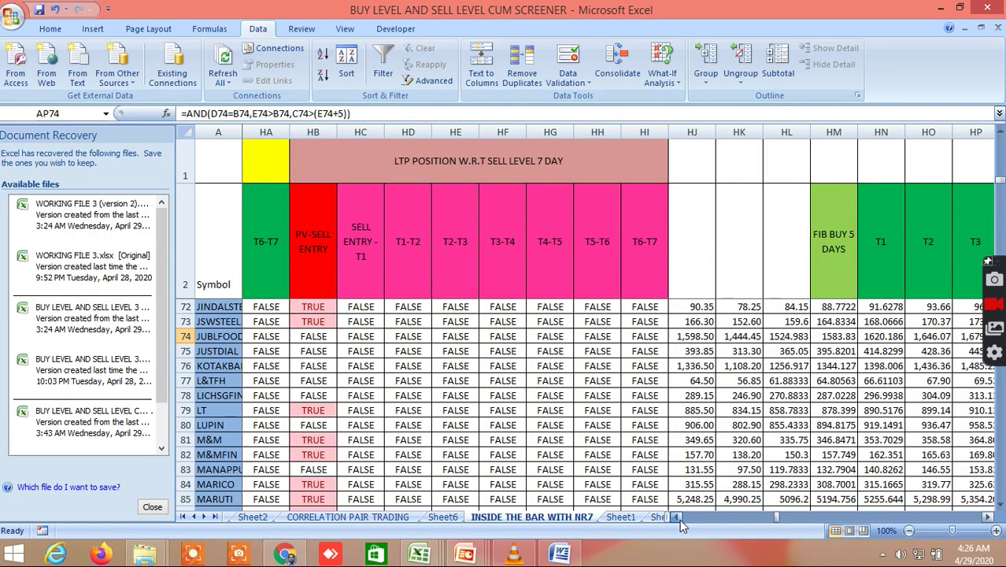
left_click(679, 518)
left_click(679, 519)
left_click(679, 518)
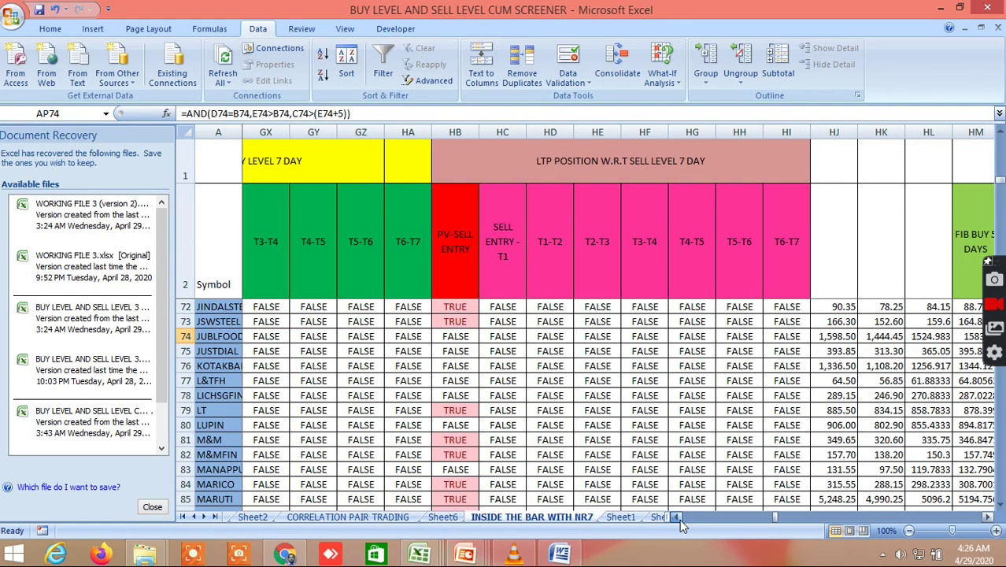
Go back to the LTP POSITION W.R.T BUY LEVEL 7 DAY columns from PV-BUY ENTRY to T6-T7
left_click(680, 519)
left_click(679, 519)
left_click(680, 519)
left_click(680, 518)
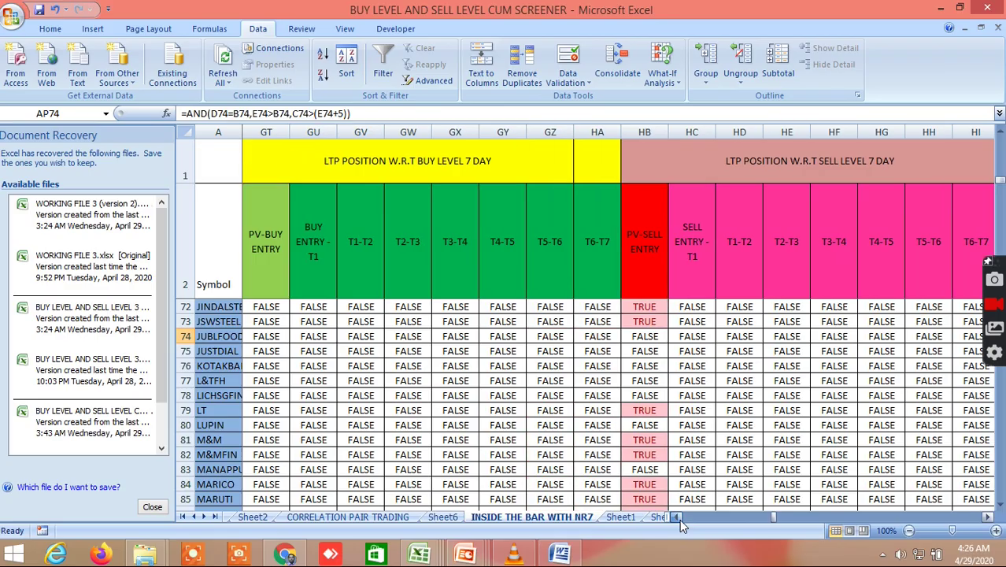
left_click(680, 518)
left_click(680, 519)
left_click(679, 519)
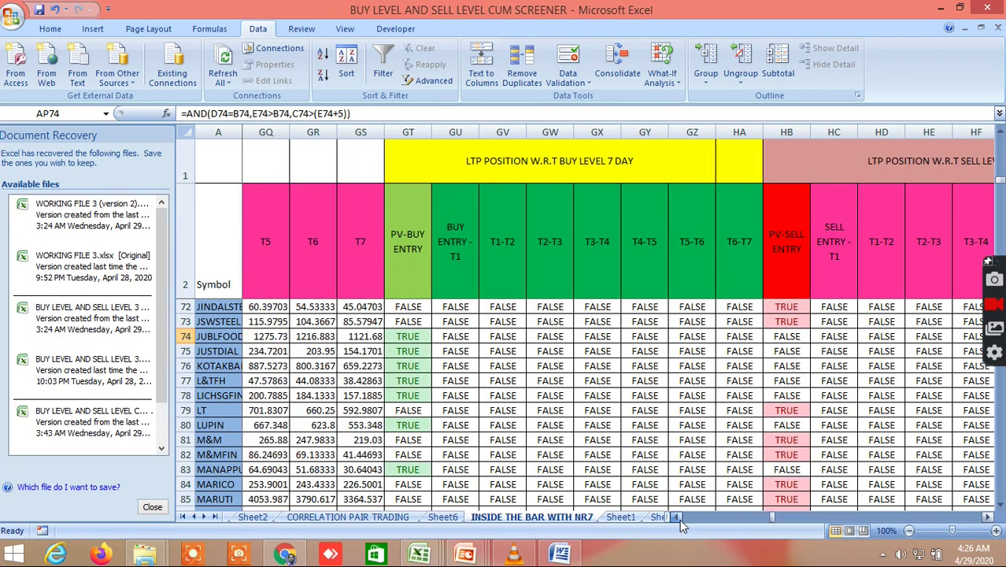
Review the FIB SELL 7 DAYS and FIB BUY 7 DAYS levels with their T1 to T7 targets
left_click(680, 519)
left_click(679, 519)
left_click(680, 518)
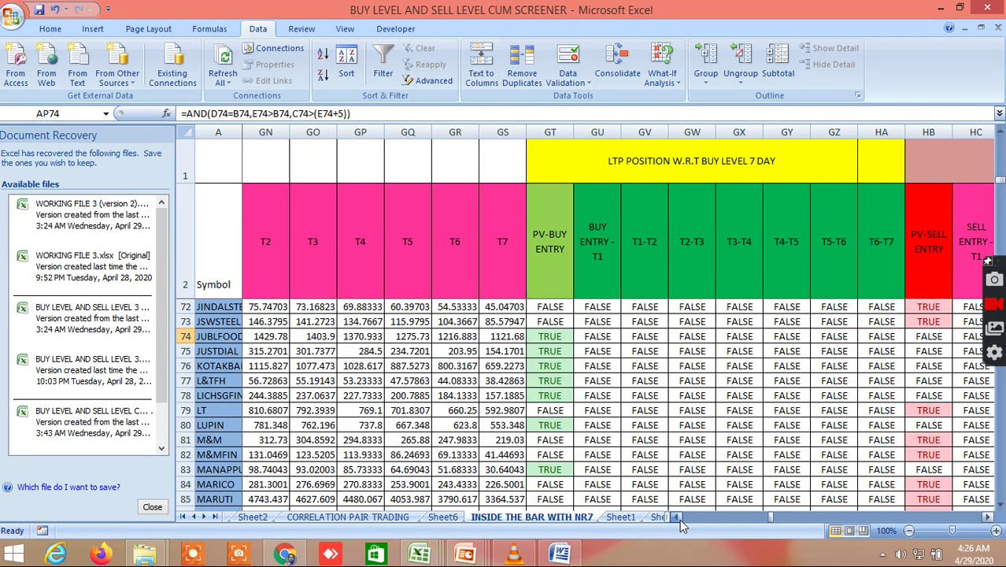
left_click(679, 518)
left_click(680, 519)
left_click(679, 519)
left_click(680, 519)
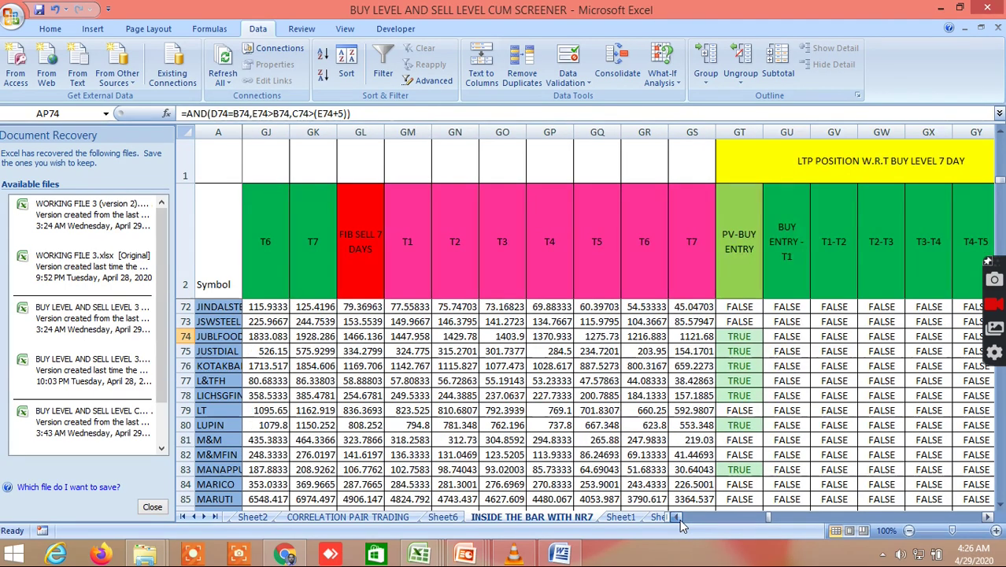
left_click(680, 519)
left_click(680, 519)
left_click(679, 519)
left_click(679, 518)
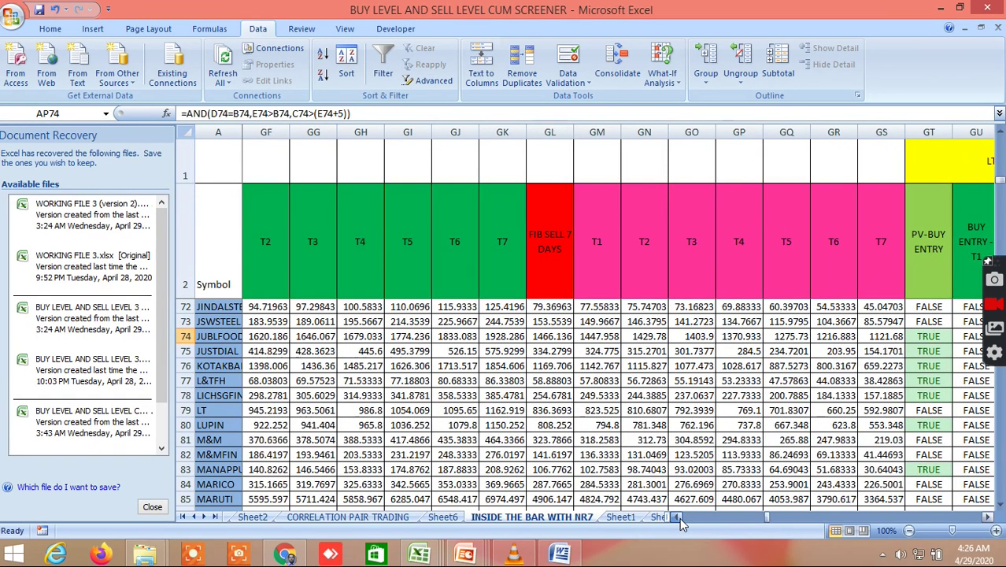
left_click(680, 518)
left_click(679, 518)
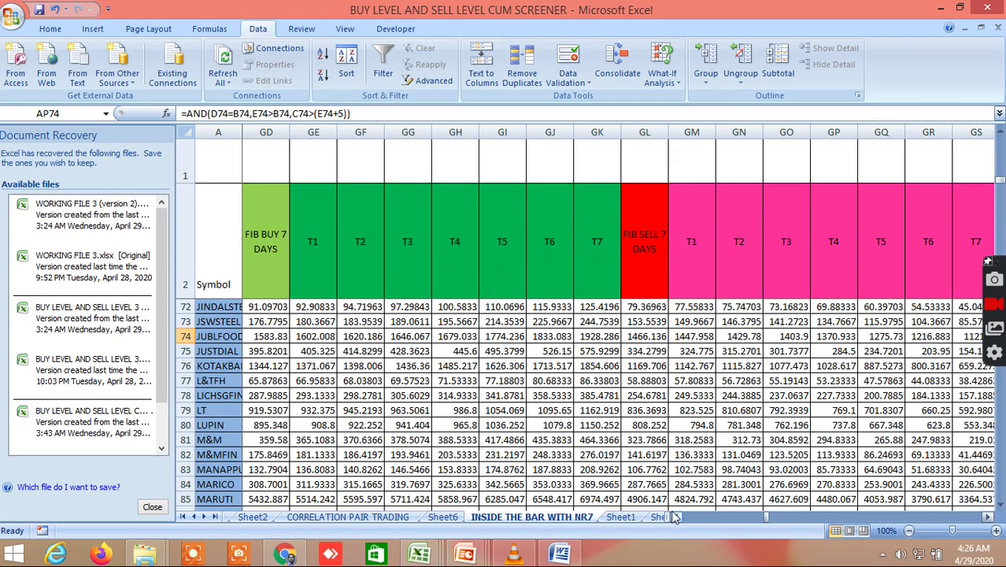
Examine the seven-day Fibonacci buy and sell levels for the stocks down to PEL in row 102
left_click(1001, 507)
left_click(1000, 507)
left_click(1001, 507)
left_click(1000, 507)
left_click(1000, 507)
left_click(1000, 507)
left_click(1000, 507)
left_click(1000, 507)
left_click(1000, 507)
left_click(1000, 507)
left_click(1000, 507)
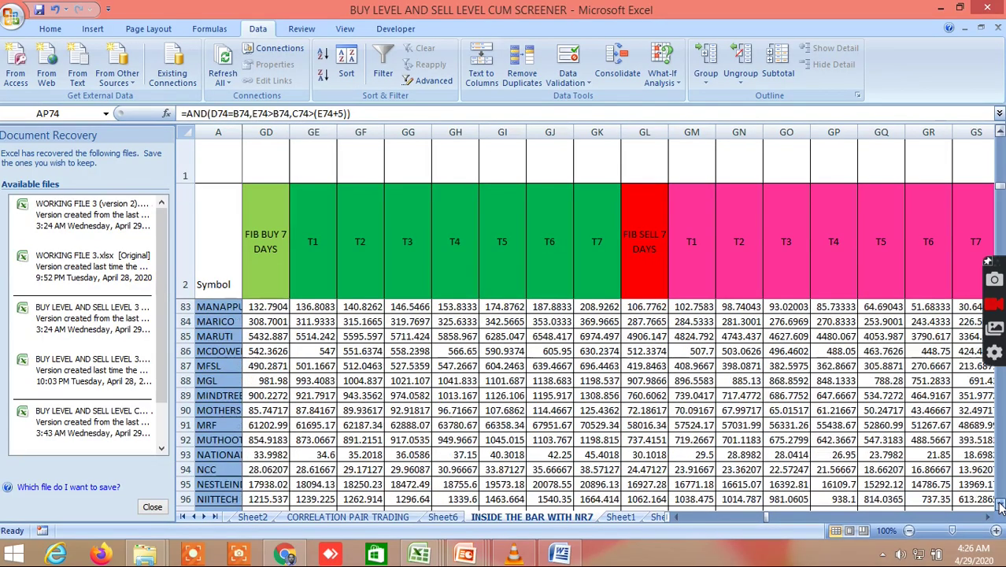
left_click(1000, 507)
left_click(1000, 507)
left_click(1000, 506)
left_click(1001, 507)
left_click(1001, 507)
left_click(1000, 507)
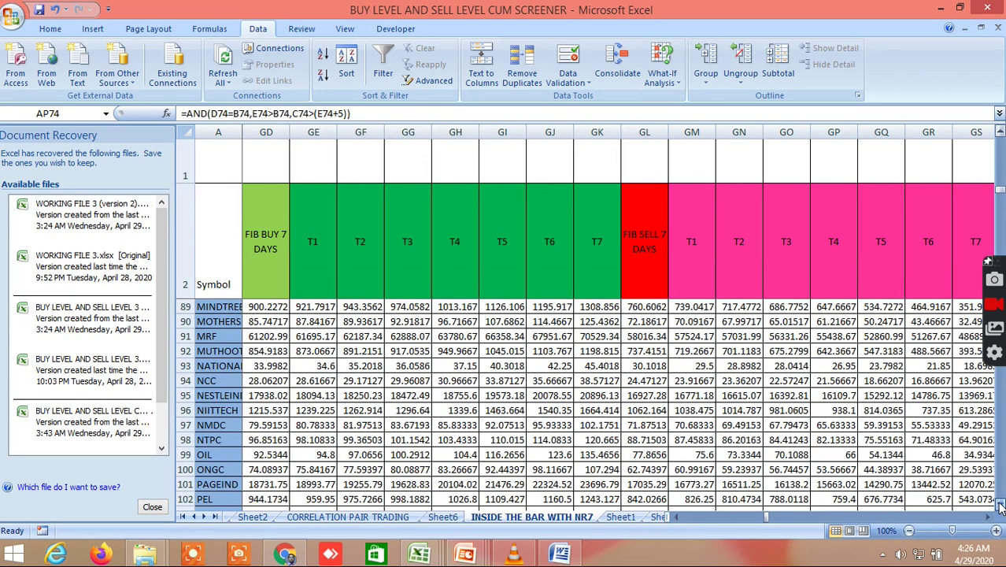
Examine the seven-day Fibonacci levels for the stocks in rows 103 to 122
left_click(1000, 507)
left_click(1000, 507)
left_click(1000, 507)
left_click(1000, 507)
left_click(1000, 507)
left_click(1001, 507)
left_click(1000, 507)
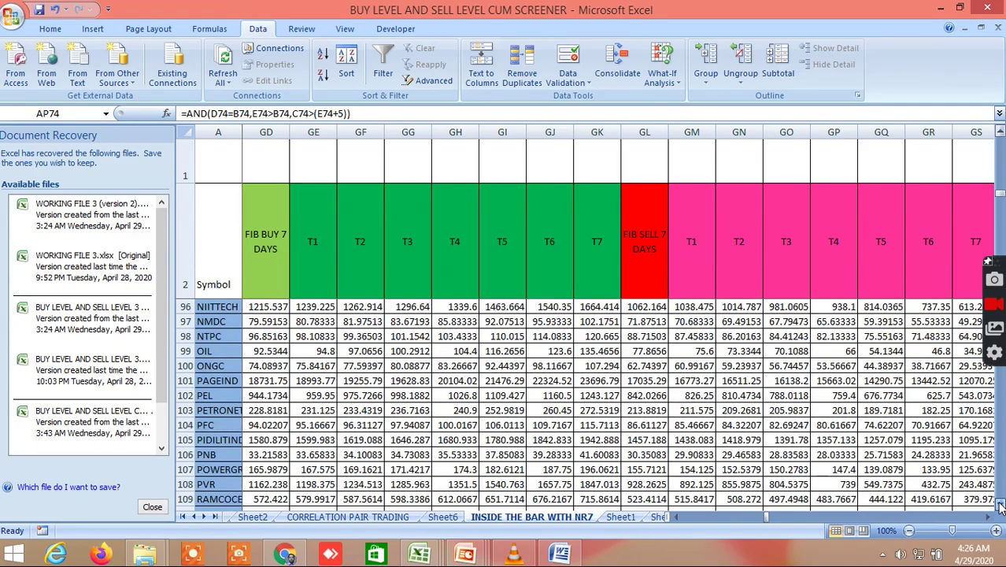
left_click(1000, 506)
left_click(1000, 507)
left_click(1001, 507)
left_click(1000, 507)
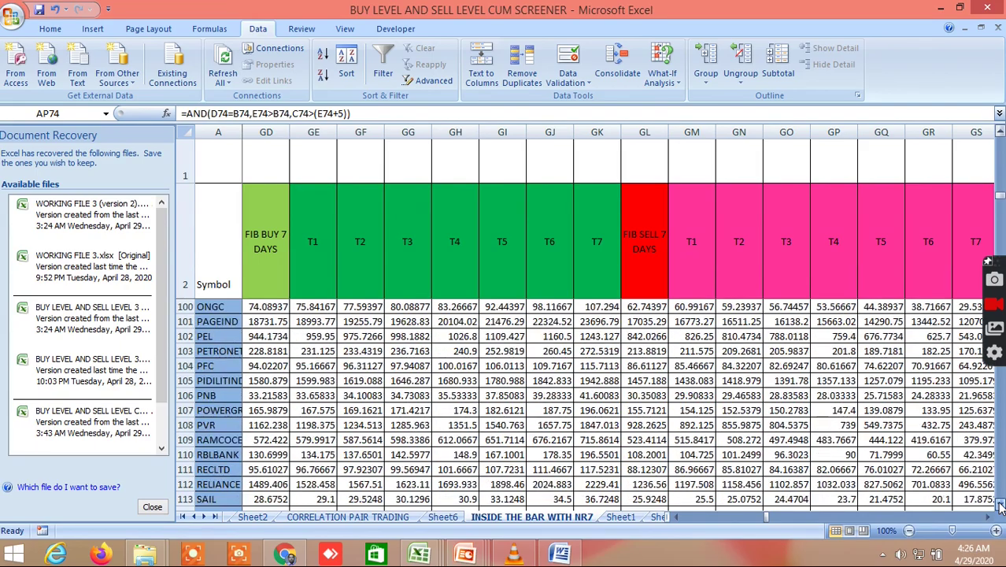
left_click(1000, 507)
left_click(1000, 507)
left_click(1000, 506)
left_click(1000, 507)
left_click(1001, 507)
left_click(1001, 507)
left_click(1000, 507)
left_click(1000, 507)
left_click(1001, 507)
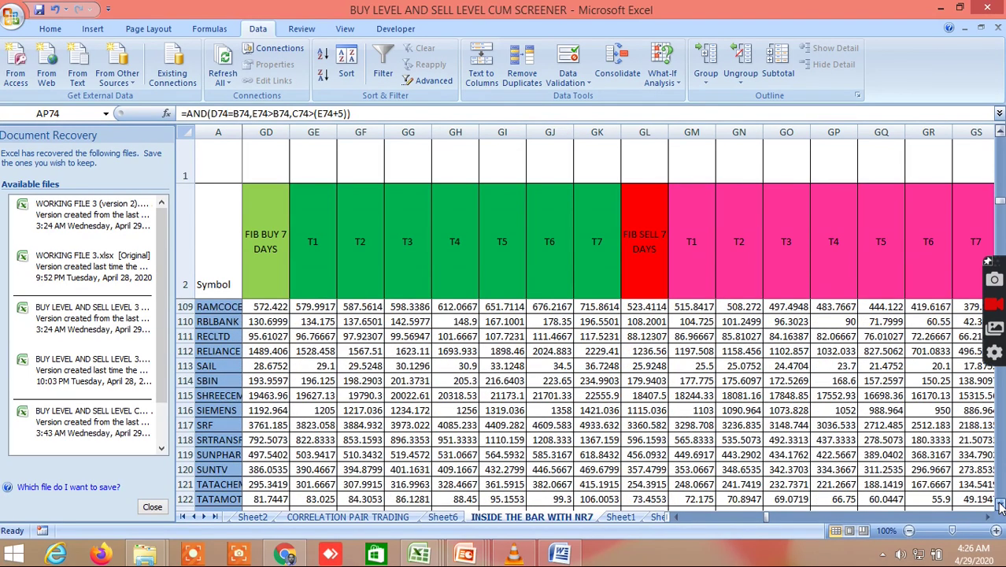
Examine the seven-day Fibonacci levels for the remaining stocks in rows 123 to 139, ending with ZEEL
left_click(1001, 507)
left_click(1000, 507)
left_click(1000, 506)
left_click(1001, 507)
left_click(1000, 507)
left_click(1001, 507)
left_click(1000, 506)
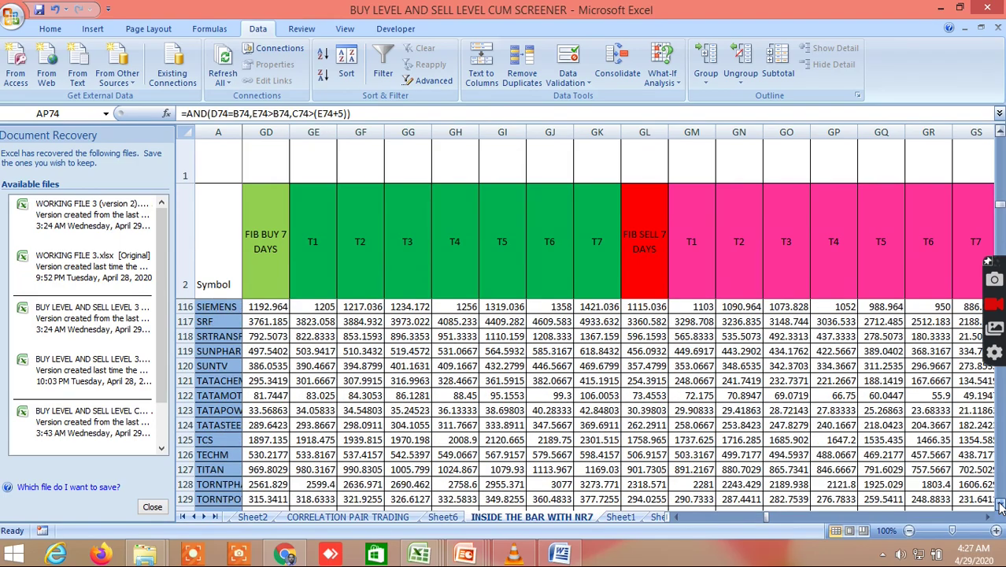
left_click(1000, 507)
left_click(1000, 507)
left_click(1000, 506)
left_click(1001, 507)
left_click(1000, 507)
left_click(1000, 507)
left_click(1000, 507)
left_click(1000, 507)
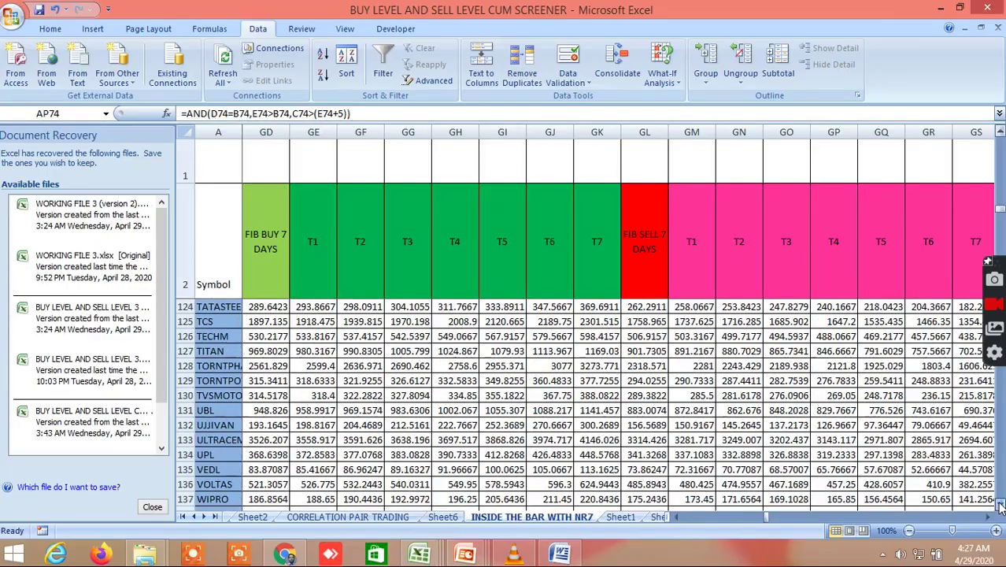
left_click(1000, 507)
left_click(1001, 507)
left_click(1000, 507)
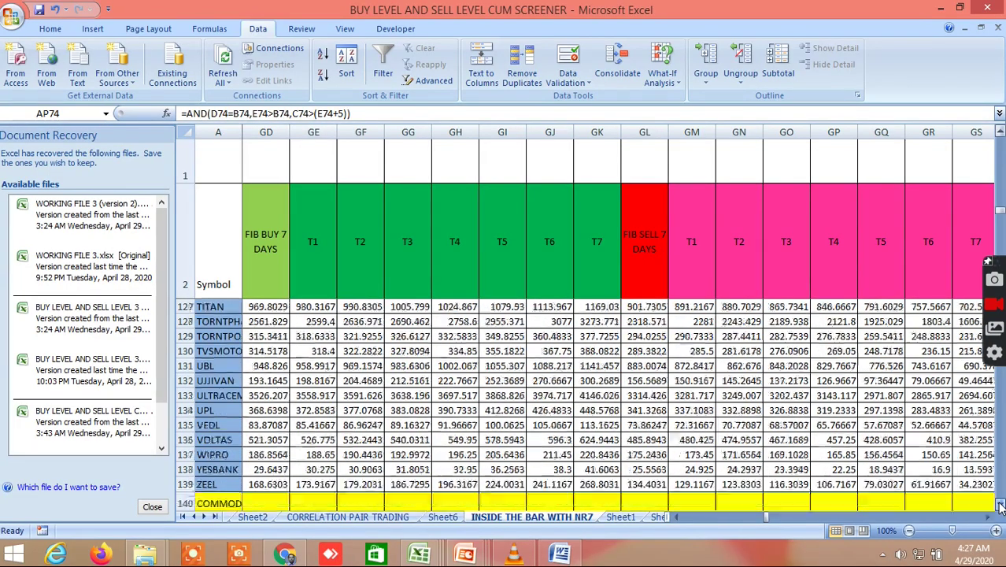
Review the seven-day Fibonacci levels for the commodities and for the Bank Nifty and Nifty rows through row 154
left_click(1001, 506)
left_click(1001, 507)
left_click(1000, 507)
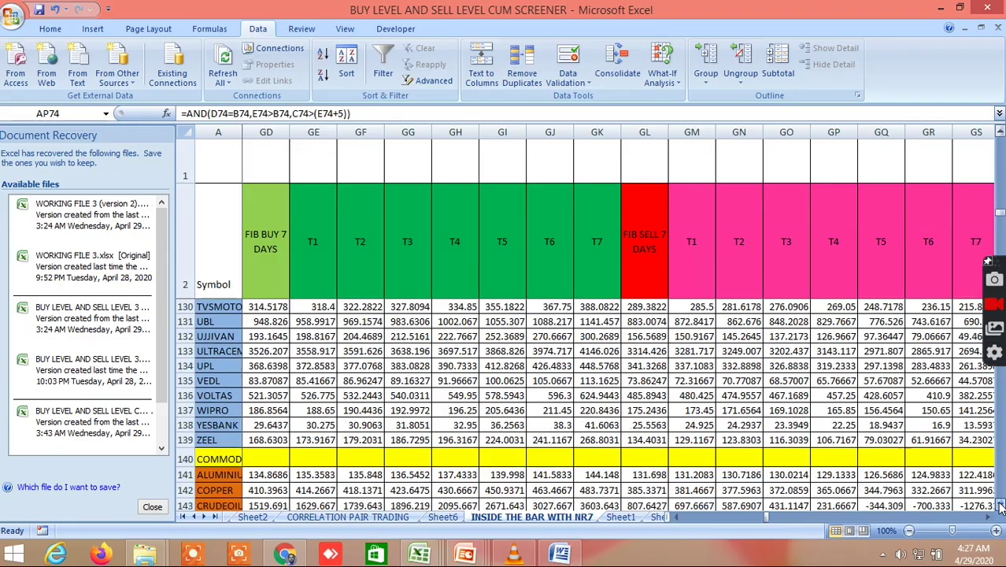
left_click(1001, 507)
left_click(1000, 507)
left_click(1000, 507)
left_click(1000, 507)
left_click(1001, 507)
left_click(1001, 507)
left_click(1000, 507)
left_click(1000, 507)
left_click(1001, 507)
left_click(1001, 507)
left_click(1000, 507)
left_click(1000, 507)
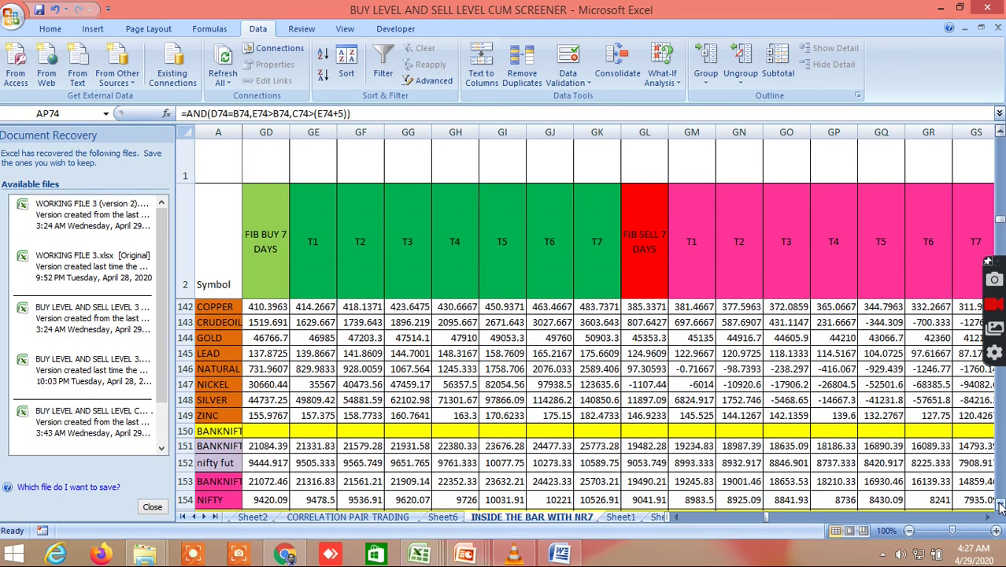
Review the FIB SELL 7 DAYS targets T1 to T7 for the commodity and index rows
left_click(989, 517)
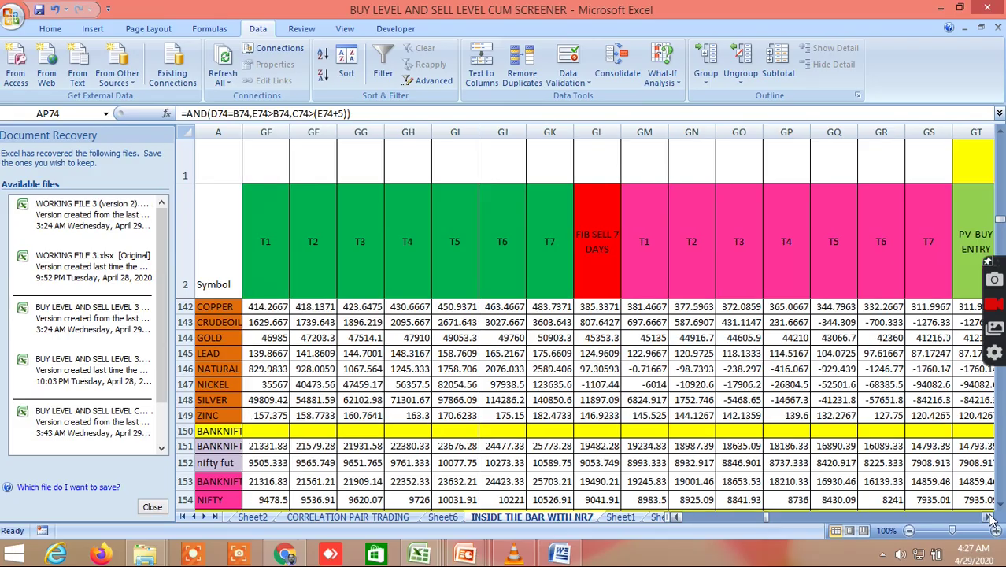
left_click(988, 517)
left_click(989, 517)
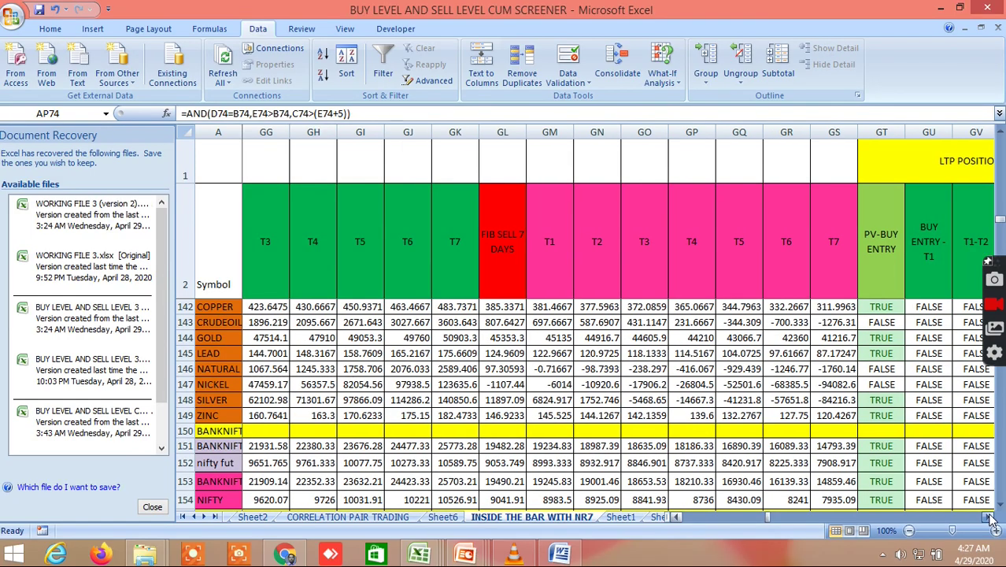
left_click(989, 517)
left_click(989, 517)
left_click(988, 517)
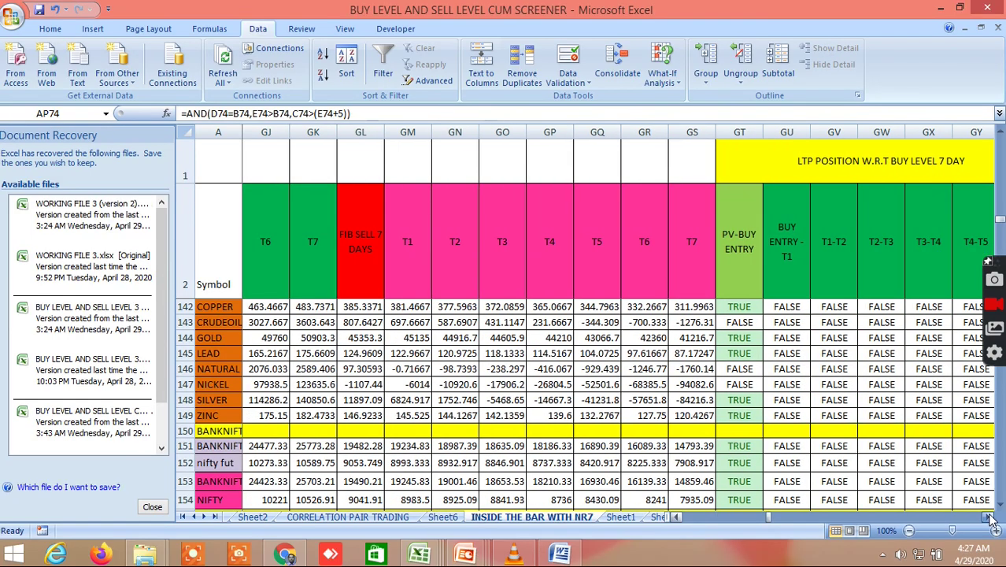
Check the LTP POSITION W.R.T BUY LEVEL 7 DAY signals for the commodities and indices
left_click(988, 517)
left_click(989, 517)
left_click(989, 517)
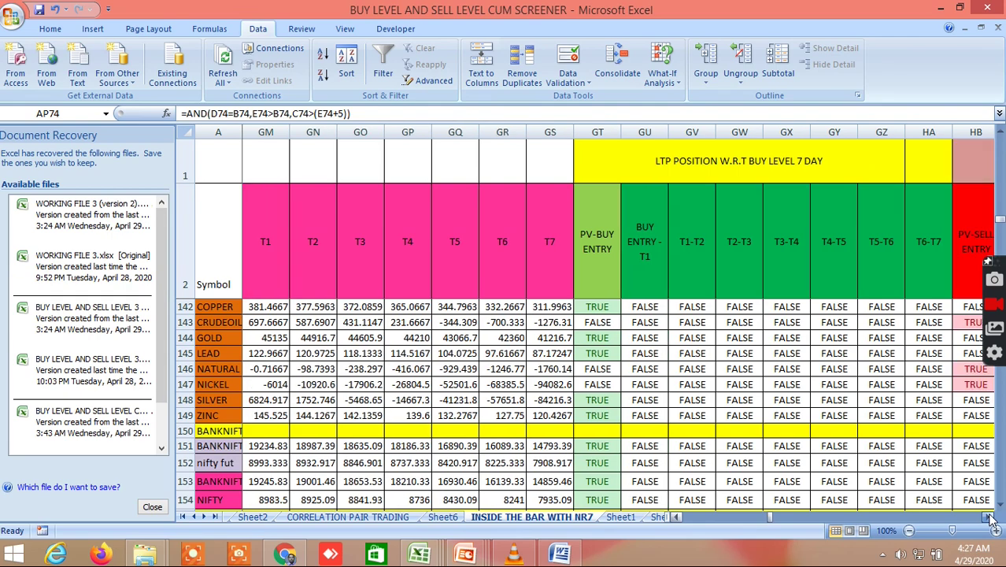
left_click(988, 517)
left_click(988, 517)
left_click(989, 517)
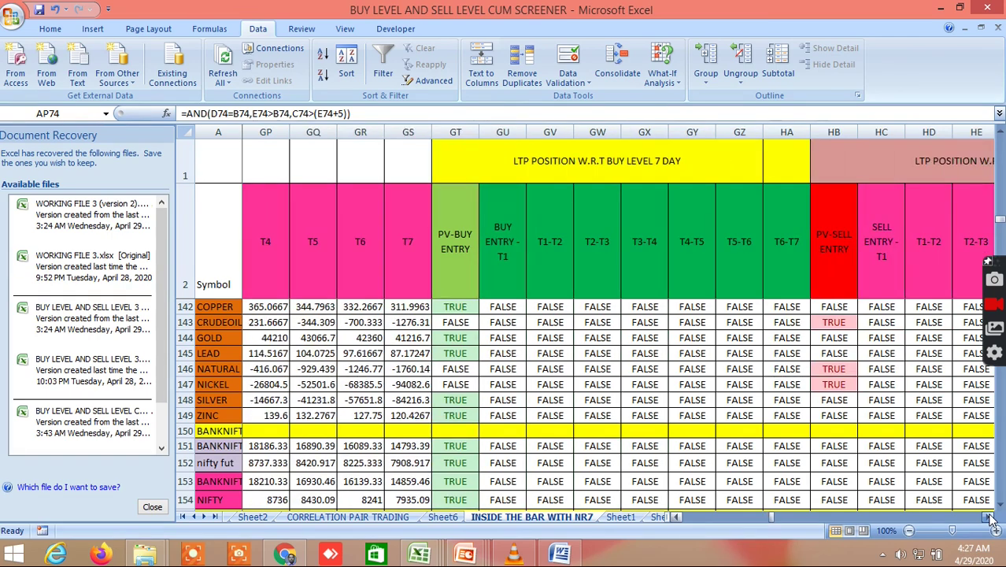
left_click(989, 517)
left_click(989, 517)
left_click(989, 517)
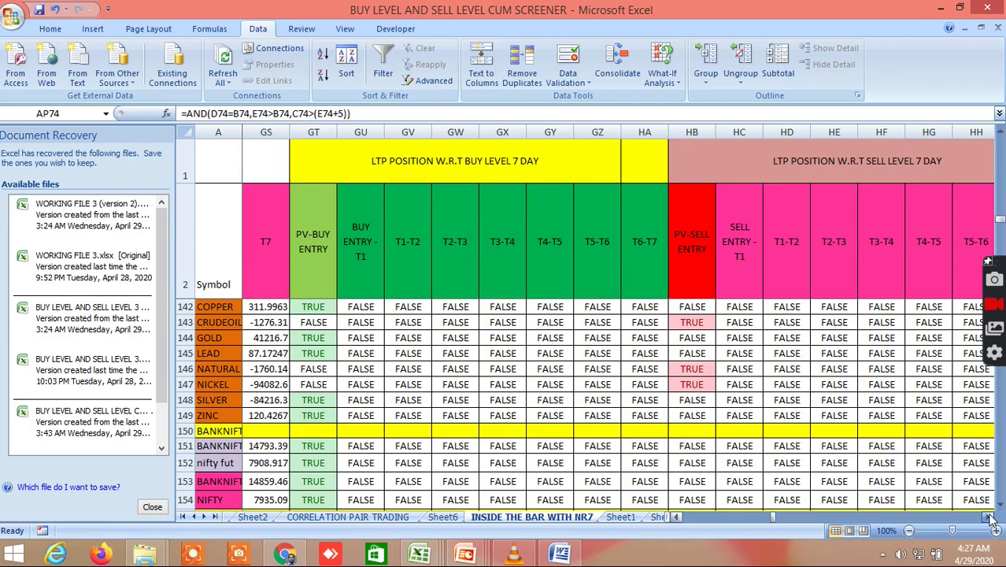
Check the LTP POSITION W.R.T SELL LEVEL 7 DAY signals for the commodities and indices
left_click(989, 517)
left_click(989, 517)
left_click(988, 517)
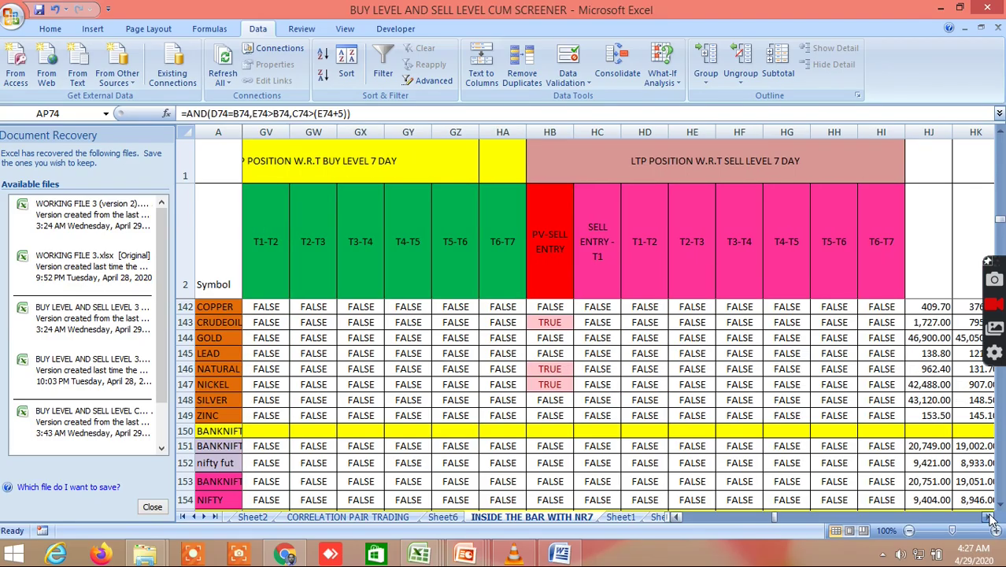
left_click(989, 517)
left_click(988, 517)
left_click(988, 517)
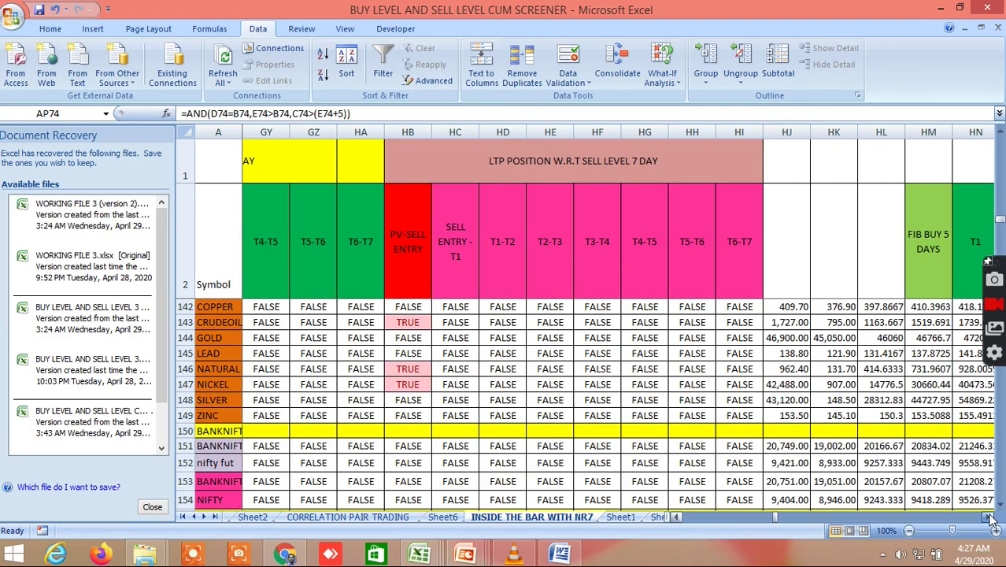
Review the FIB BUY 5 DAYS and FIB SELL 5 DAYS levels with their T1 to T3 targets for the commodities and indices
left_click(989, 517)
left_click(989, 517)
left_click(988, 517)
left_click(988, 517)
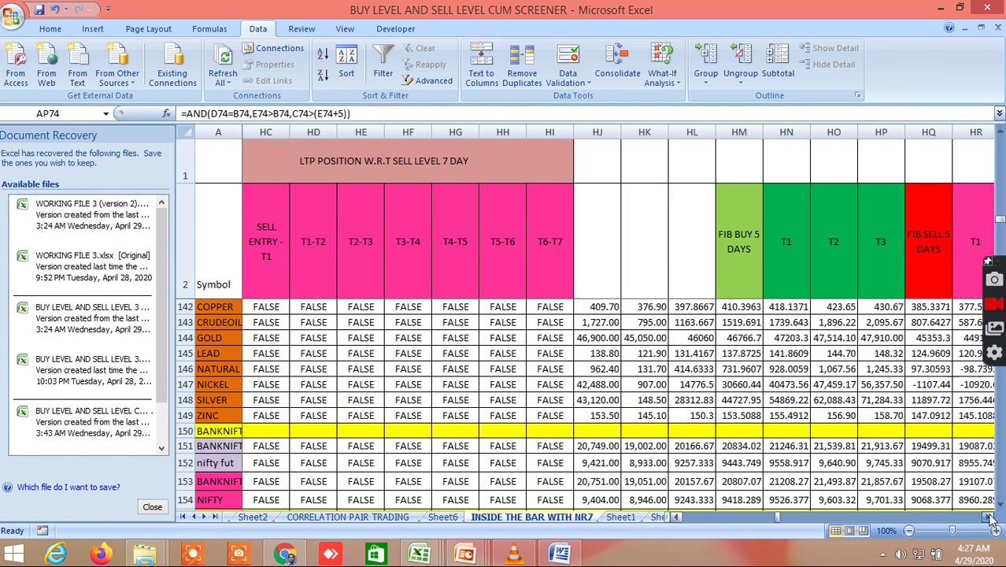
left_click(989, 517)
left_click(988, 517)
left_click(989, 517)
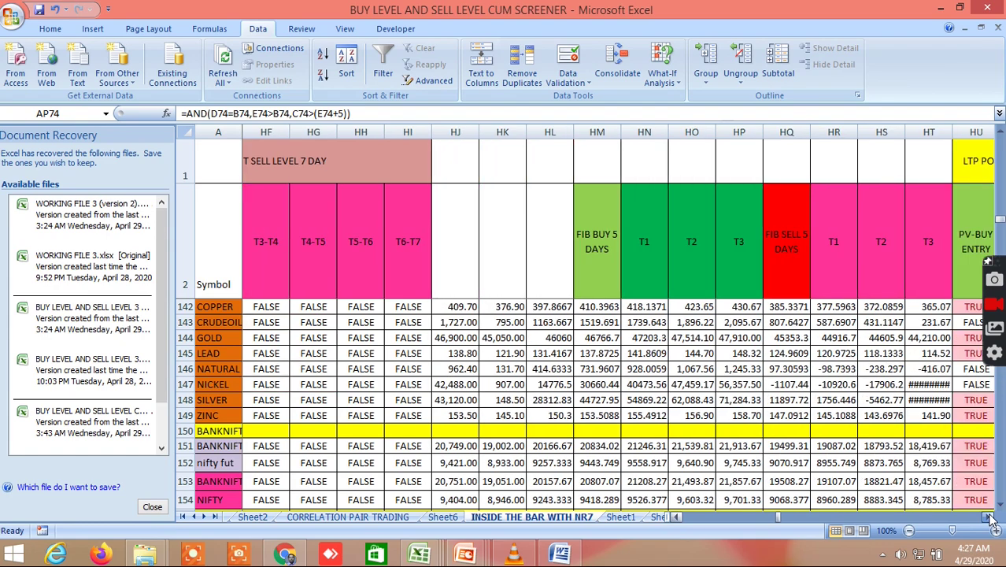
left_click(989, 518)
left_click(988, 517)
left_click(989, 517)
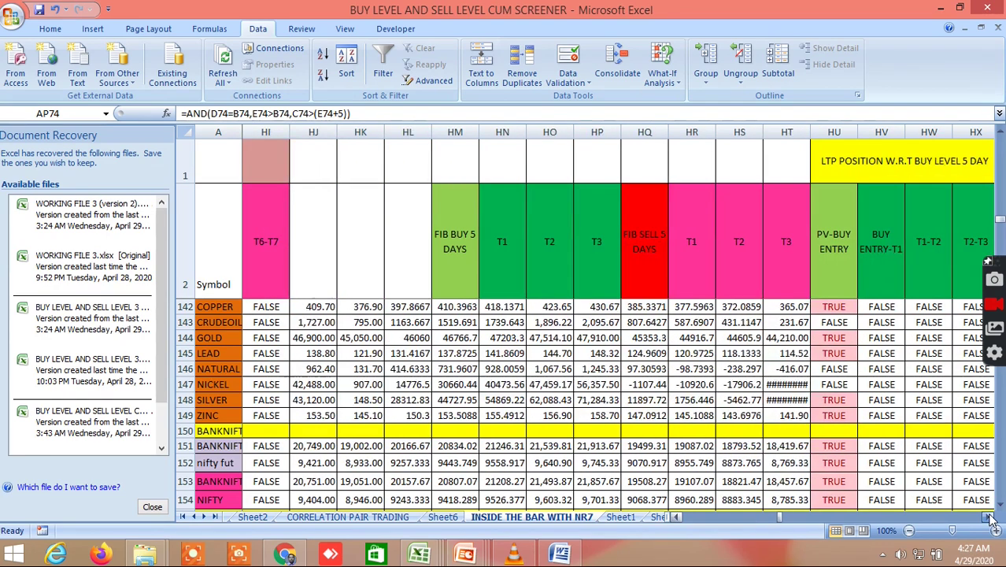
Check the five-day LTP position signals against the buy and sell levels for the commodities and indices
left_click(989, 517)
left_click(989, 517)
left_click(988, 517)
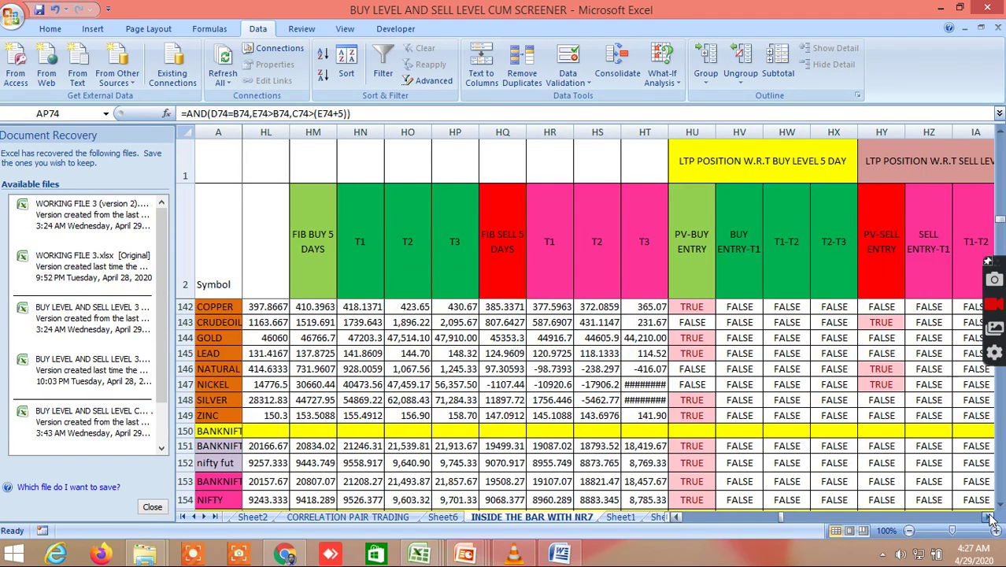
left_click(989, 517)
left_click(988, 517)
left_click(989, 517)
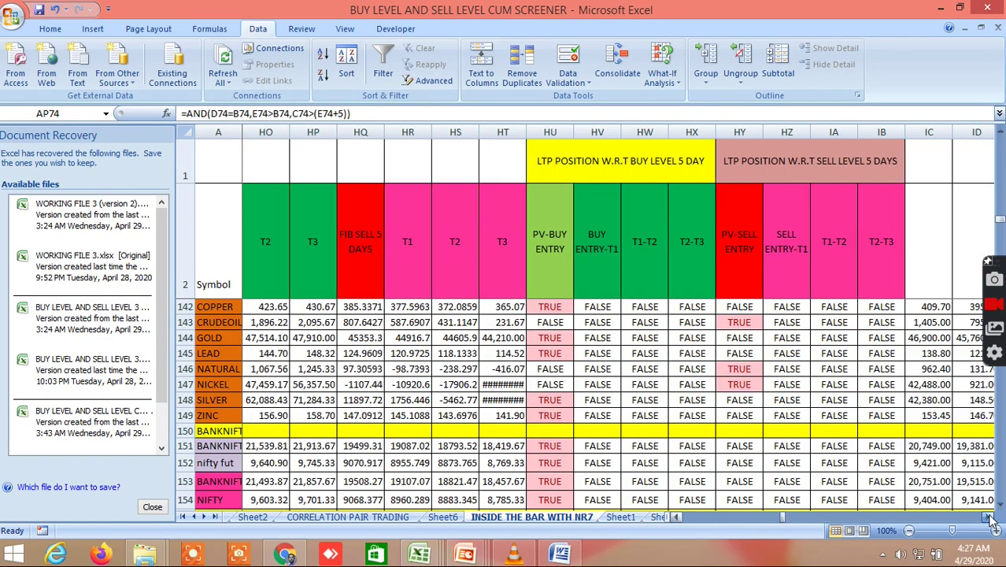
left_click(989, 517)
left_click(988, 517)
left_click(989, 517)
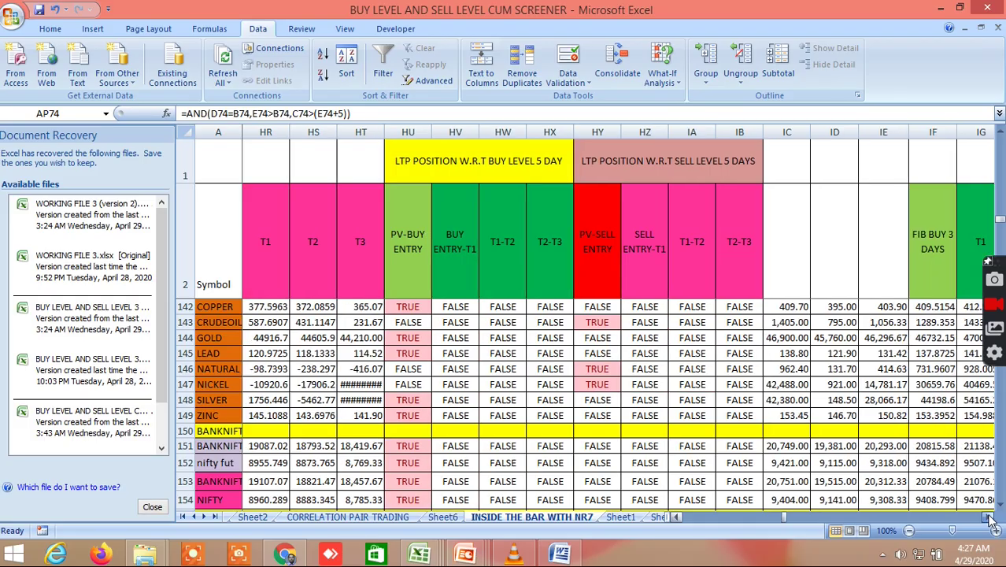
Review the FIB BUY 3 DAYS and FIB SELL 3 DAYS levels with their targets for the commodities and indices
left_click(988, 517)
left_click(989, 517)
left_click(988, 517)
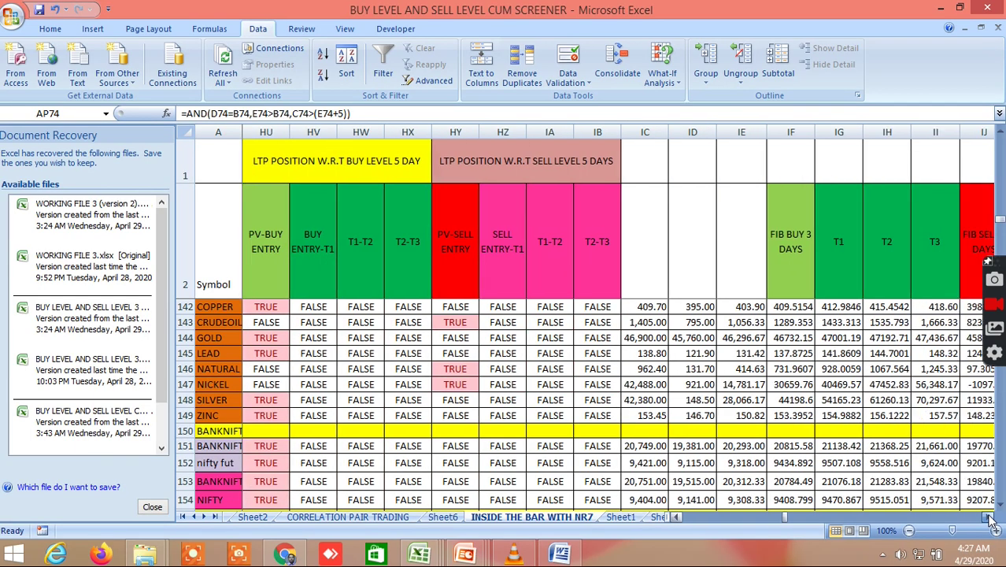
left_click(988, 517)
left_click(988, 517)
left_click(989, 517)
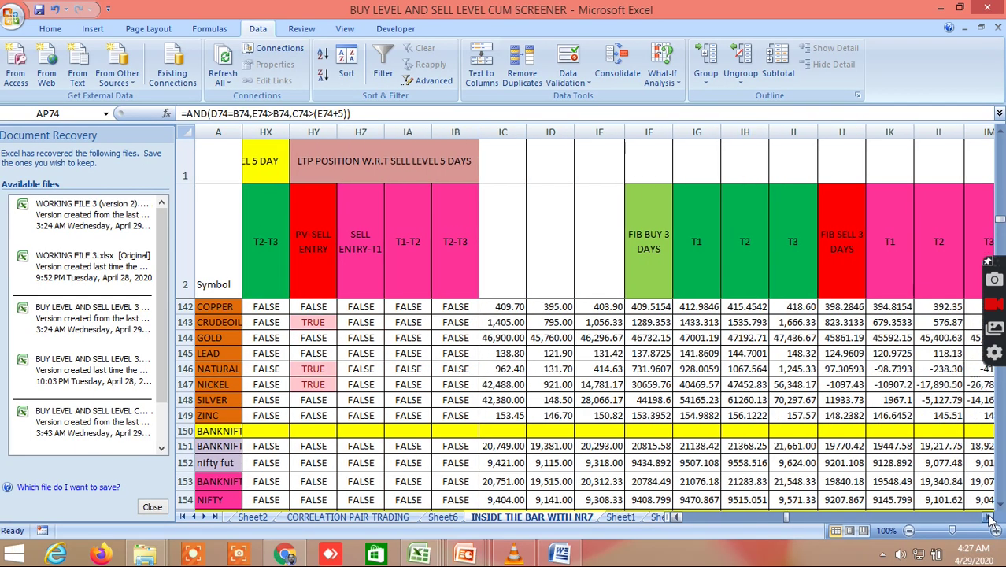
left_click(989, 518)
left_click(988, 517)
left_click(989, 517)
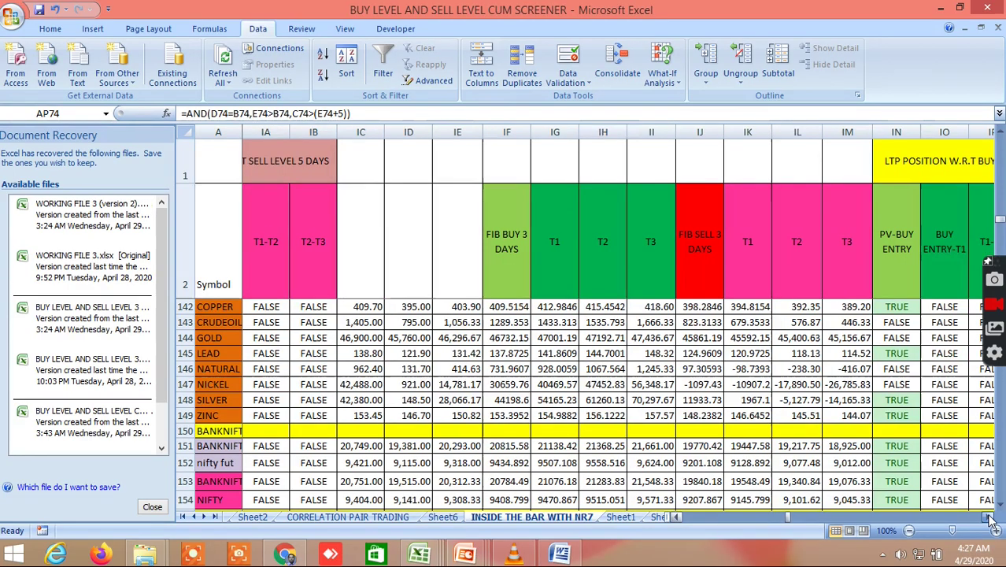
Check the three-day LTP position signals against the buy and sell levels for the commodities and indices
left_click(989, 518)
left_click(989, 517)
left_click(989, 517)
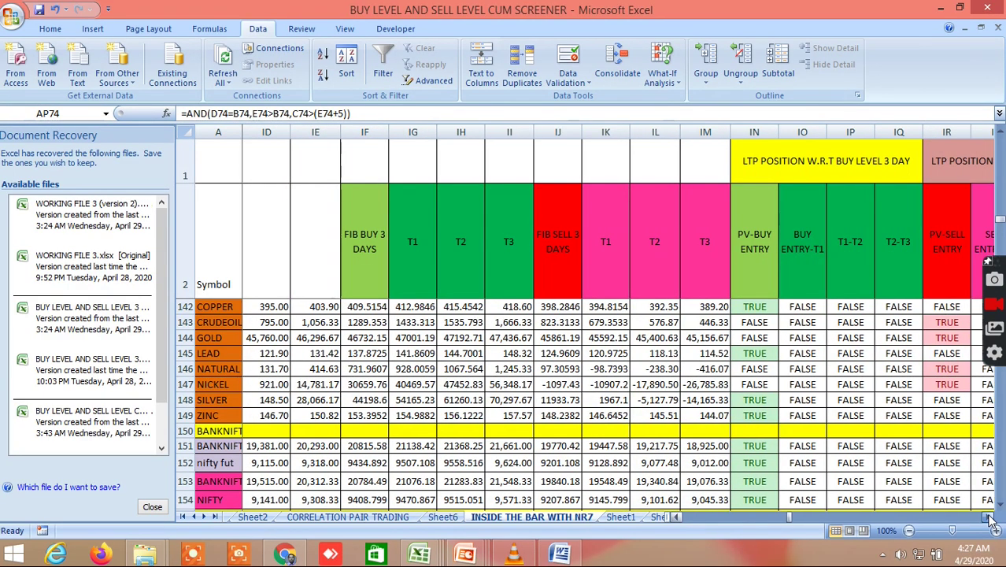
left_click(989, 517)
left_click(988, 518)
left_click(989, 517)
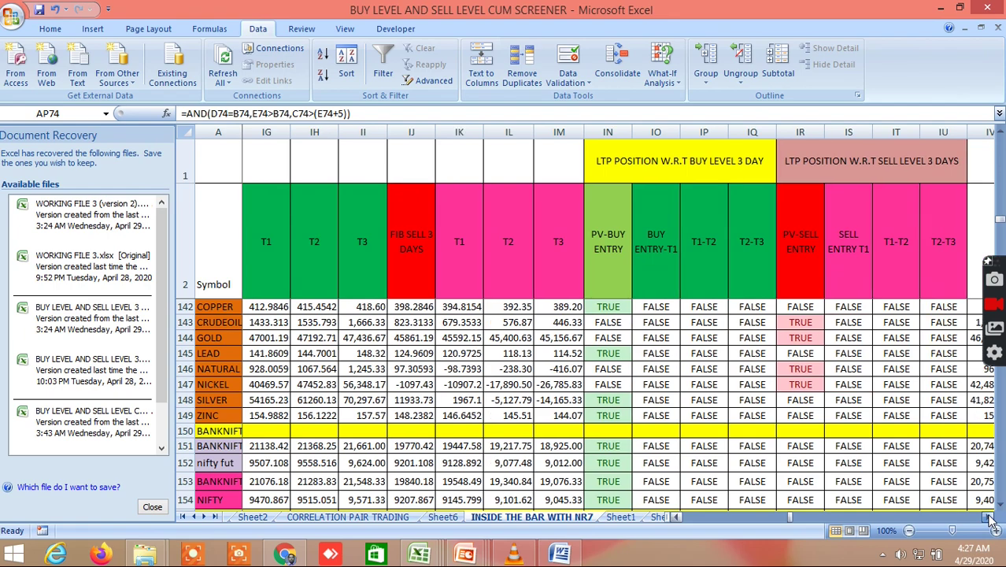
Review the FIB BUY 2 DAYS and FIB SELL 2 DAYS levels with their T1 to T3 targets for the commodities and indices
left_click(988, 517)
left_click(988, 517)
left_click(988, 517)
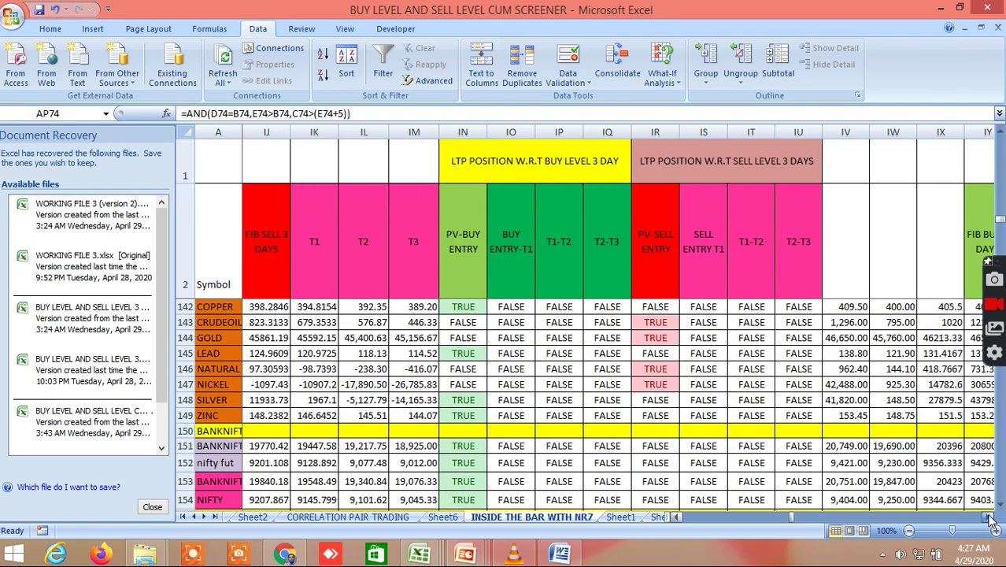
left_click(989, 517)
left_click(989, 518)
left_click(989, 517)
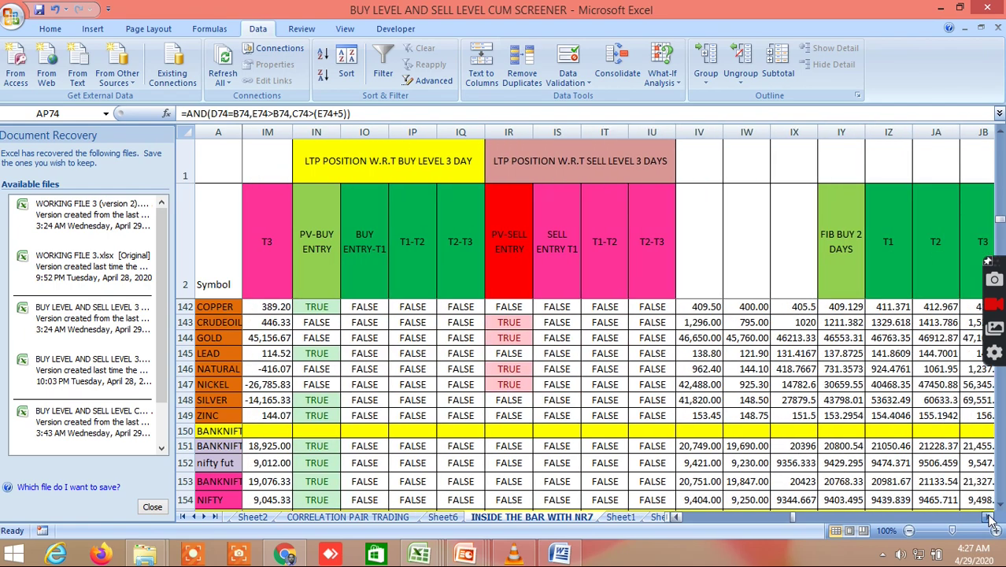
left_click(989, 517)
left_click(988, 517)
left_click(988, 517)
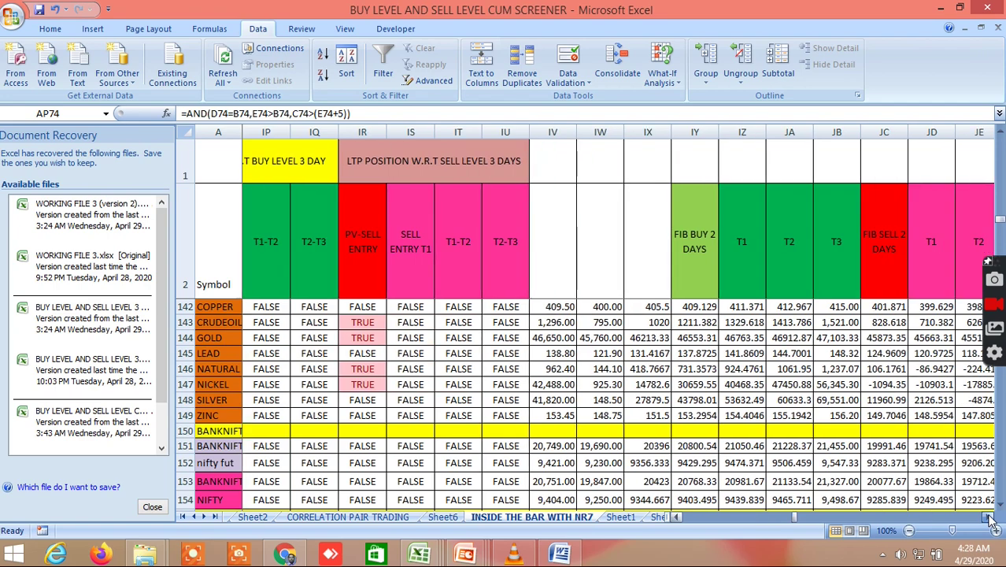
left_click(989, 517)
left_click(989, 517)
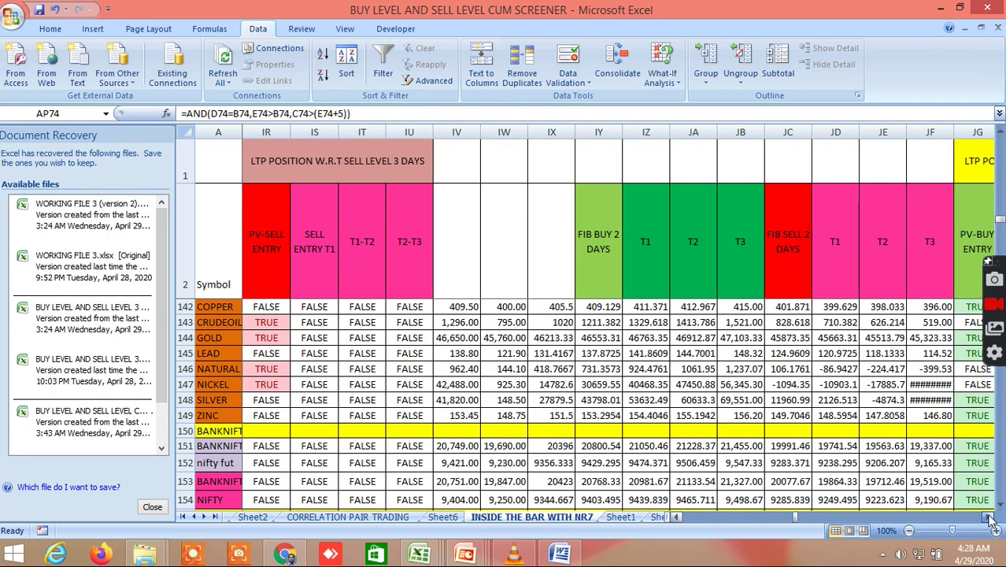
Check the two-day LTP position signals against the buy and sell levels for the commodities and indices
left_click(989, 517)
left_click(988, 517)
left_click(988, 517)
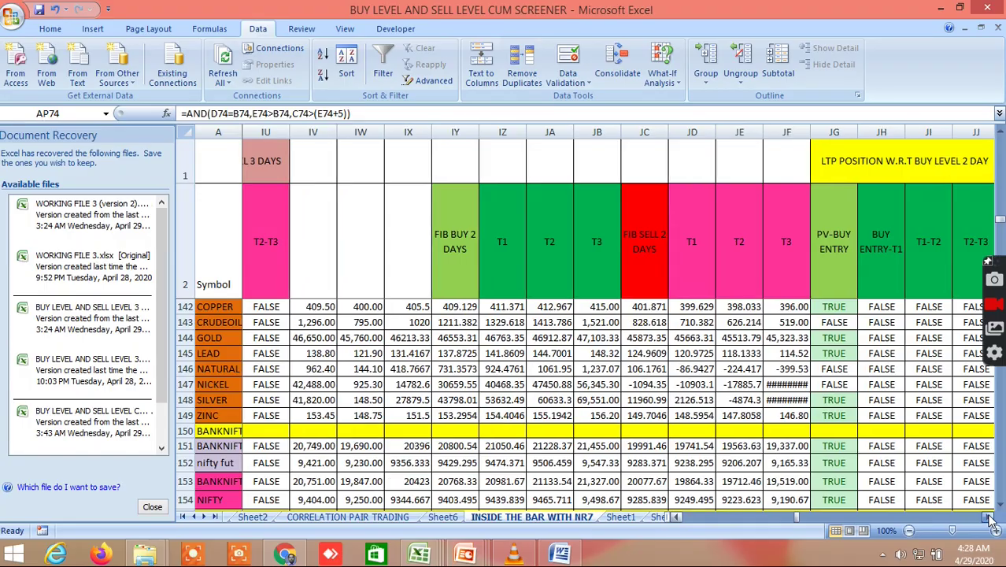
left_click(989, 517)
left_click(988, 517)
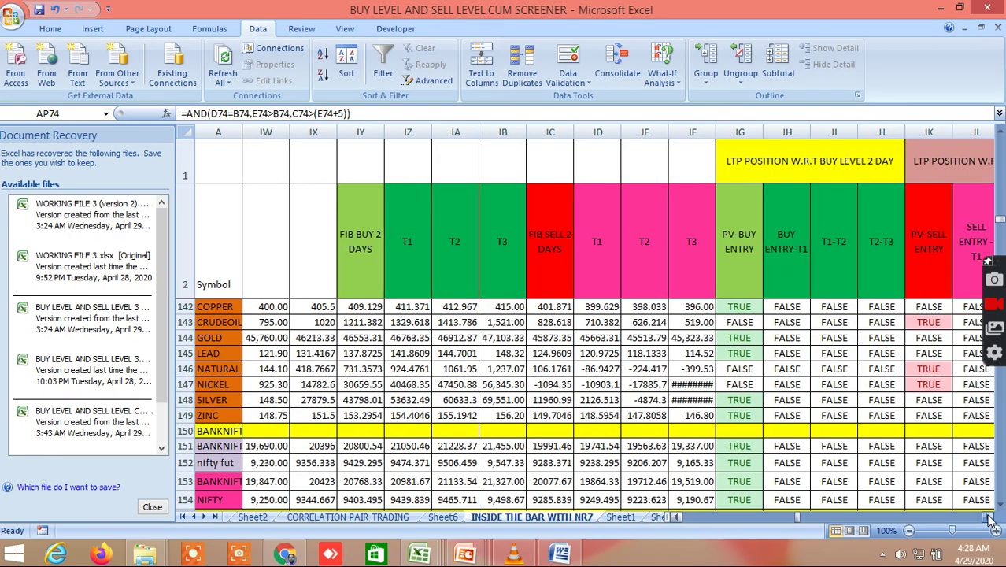
left_click(988, 517)
left_click(989, 517)
left_click(988, 517)
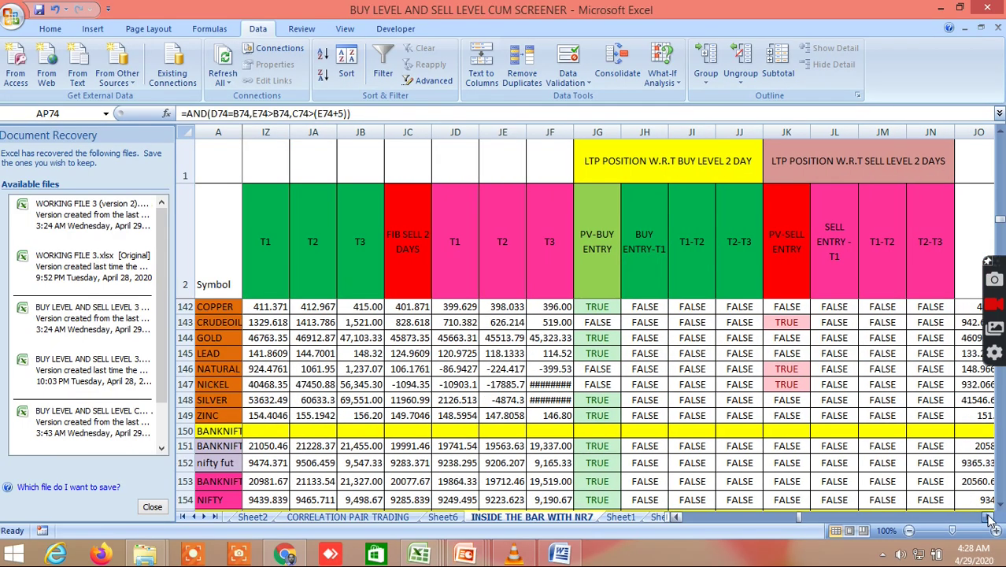
Review the FIB BUY 1 DAY and FIB SELL 1 DAYS levels with their T1 to T3 targets for the commodities and indices
left_click(988, 518)
left_click(989, 517)
left_click(989, 518)
left_click(989, 518)
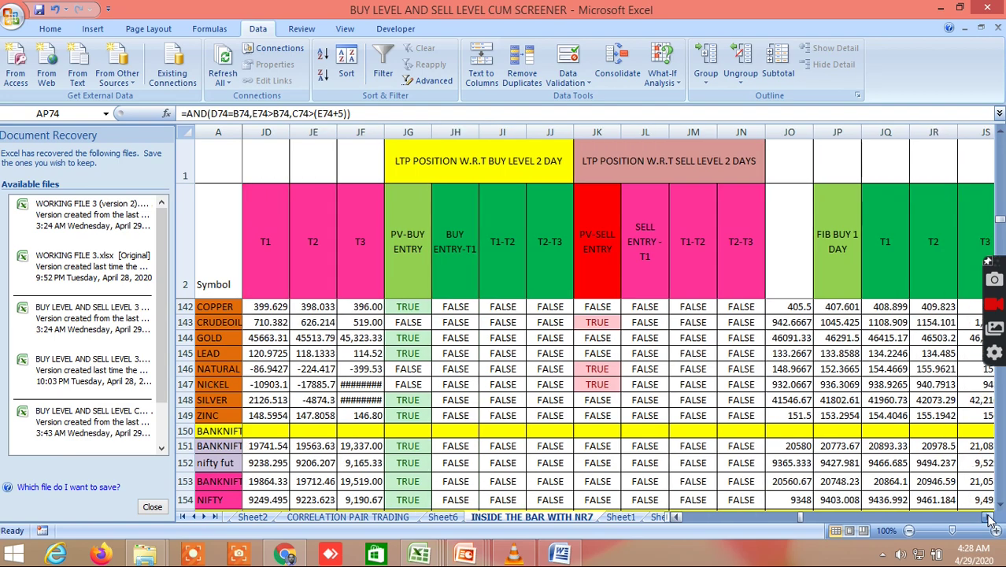
left_click(989, 517)
left_click(988, 517)
left_click(988, 517)
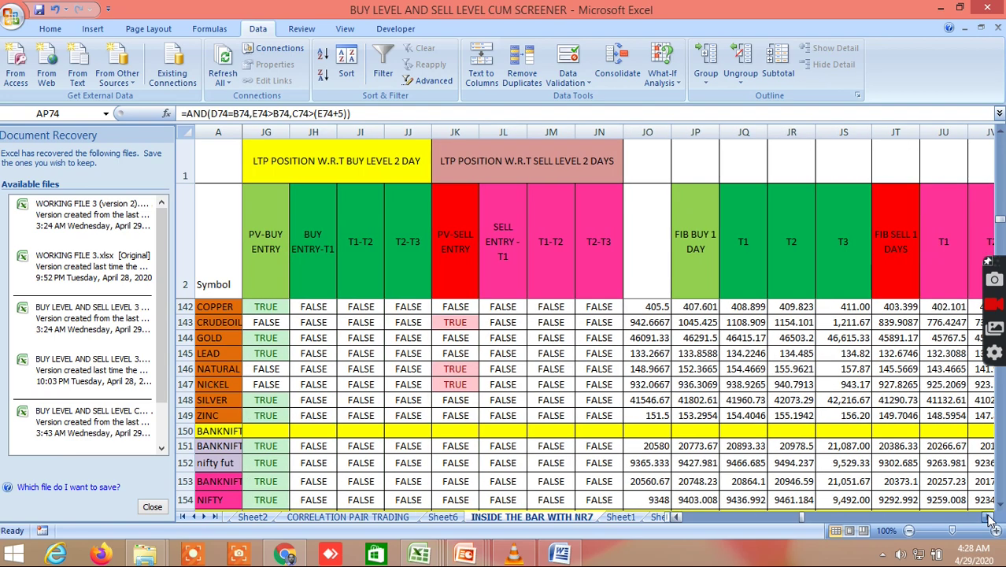
left_click(988, 517)
left_click(989, 517)
left_click(989, 517)
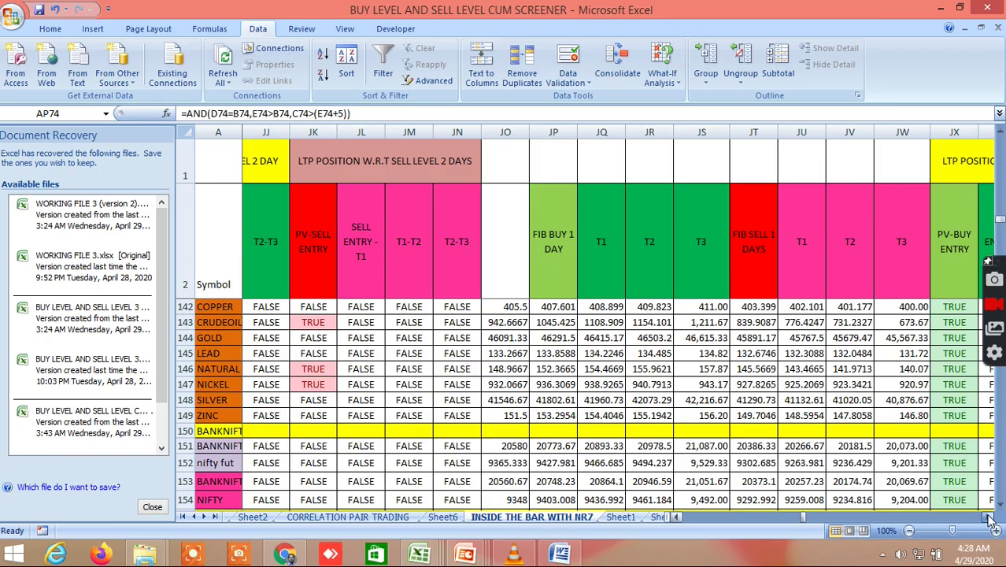
Check the one-day LTP position signals against the buy and sell levels for the commodities and indices
left_click(989, 517)
left_click(989, 517)
left_click(990, 517)
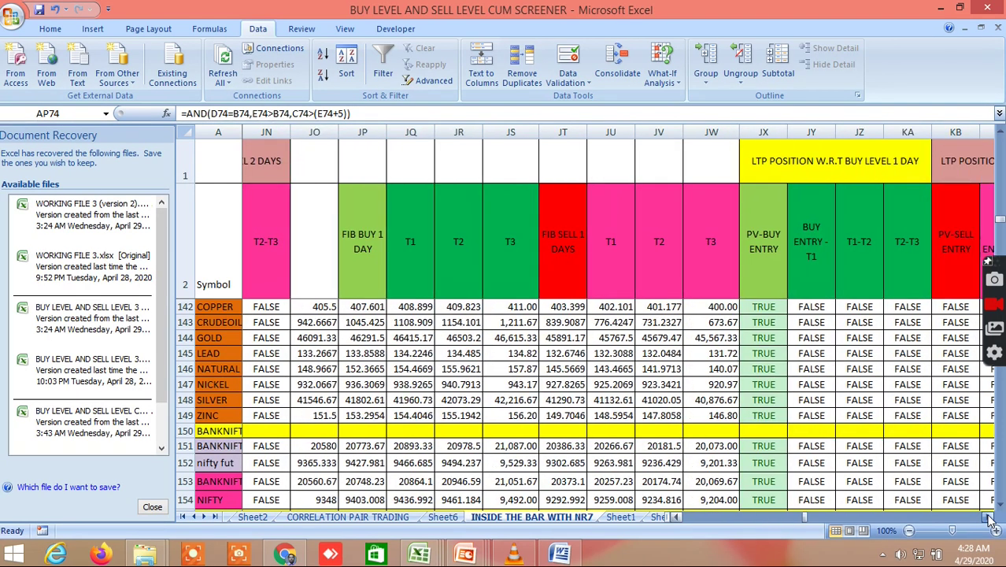
left_click(990, 517)
left_click(989, 517)
left_click(989, 517)
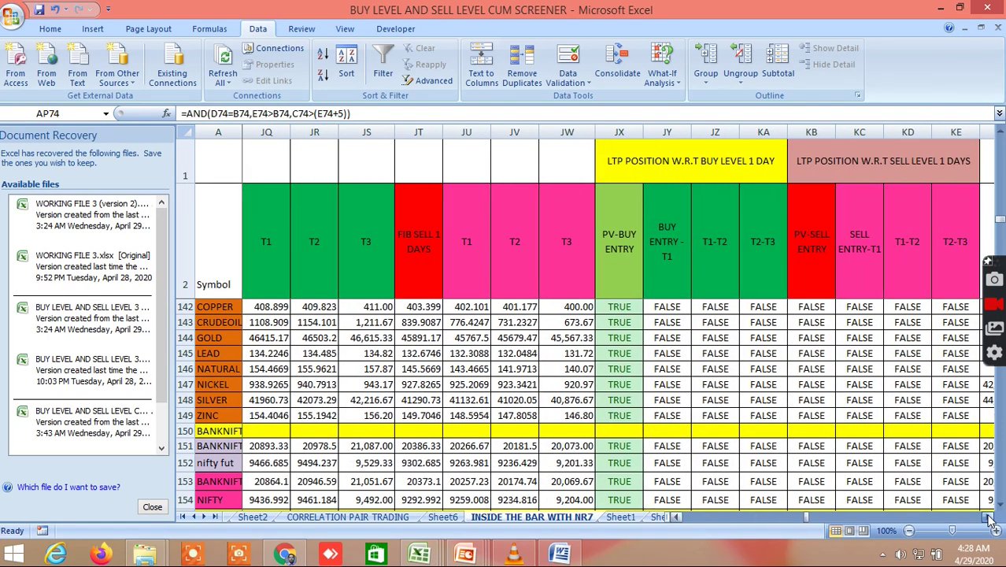
left_click(989, 517)
left_click(990, 517)
left_click(990, 517)
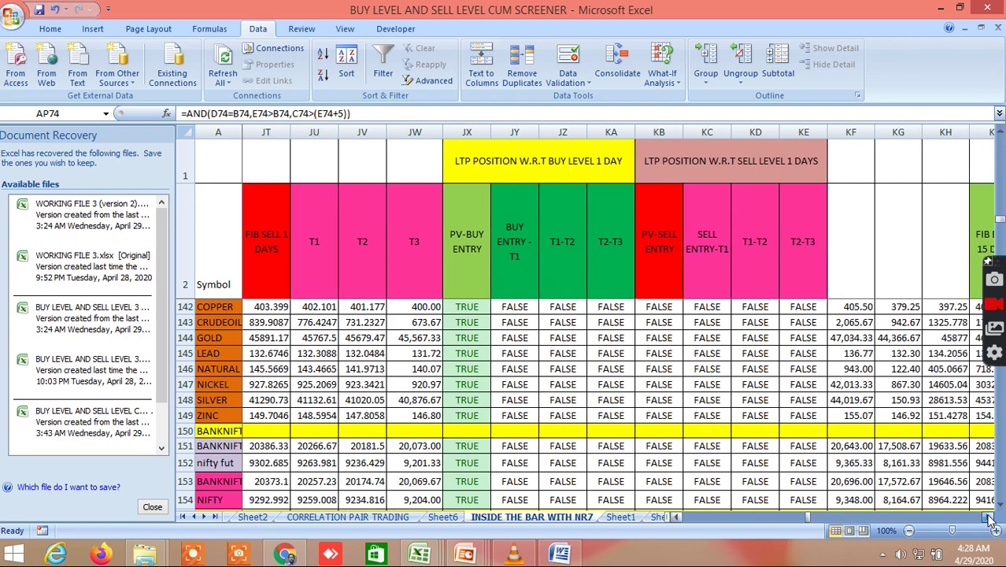
Review the FIB BUY 15 DAY and FIB SELL 15 DAYS levels with their targets for the commodities and indices
left_click(989, 517)
left_click(989, 517)
left_click(989, 517)
left_click(989, 517)
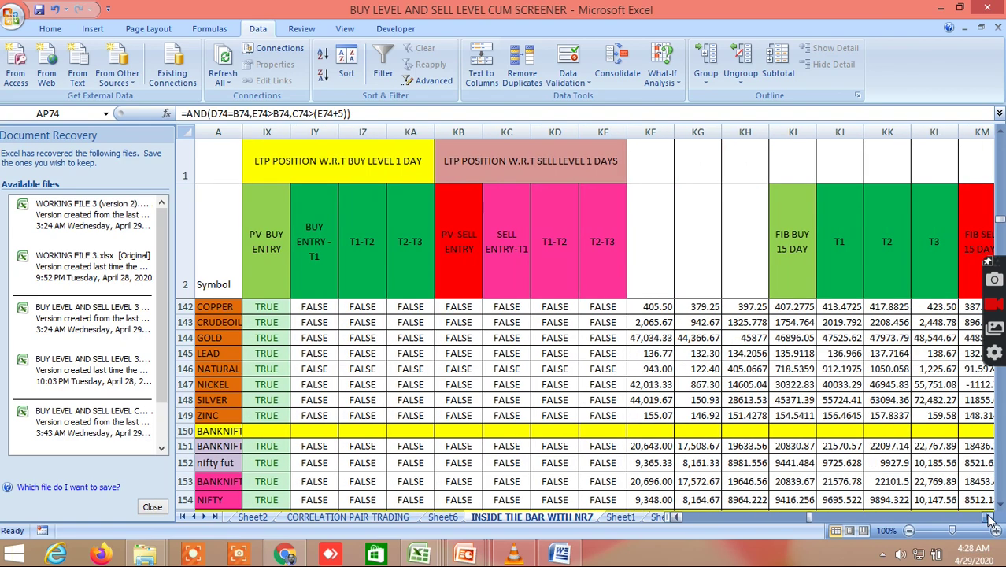
left_click(990, 517)
left_click(989, 518)
left_click(989, 517)
left_click(990, 517)
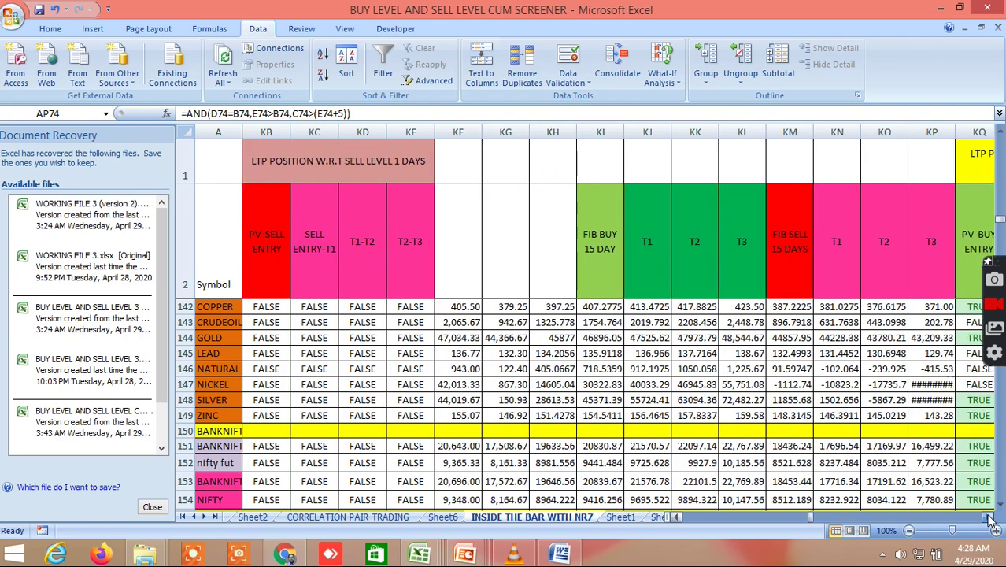
Check the 15-day LTP position signals against the buy and sell levels for the commodities and indices
left_click(989, 518)
left_click(990, 517)
left_click(989, 517)
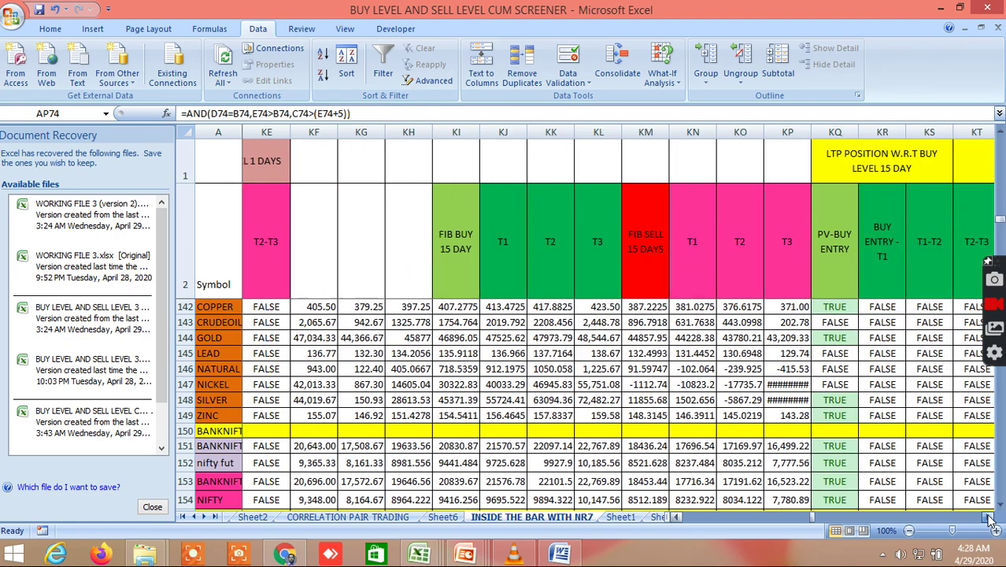
left_click(989, 517)
left_click(990, 517)
left_click(989, 517)
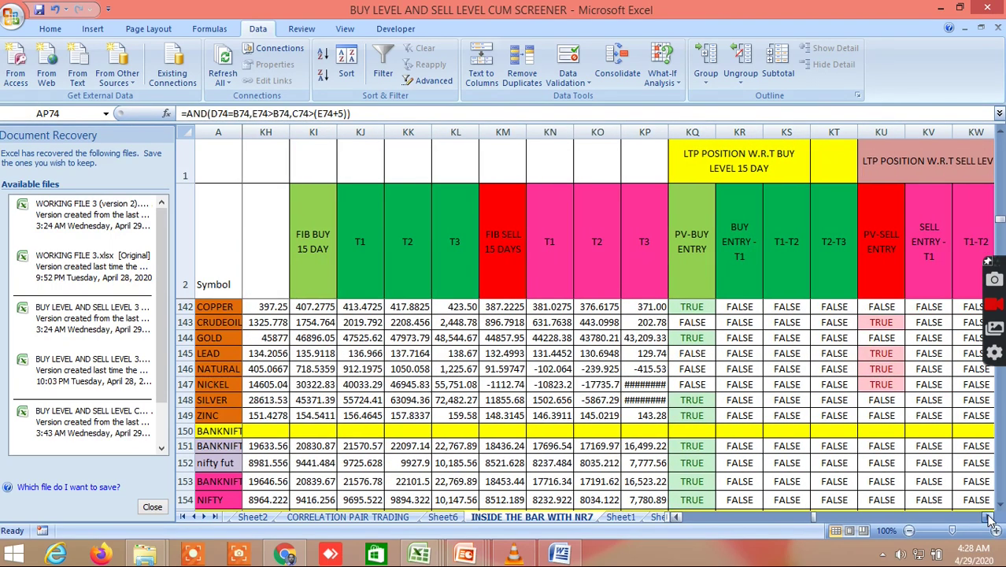
left_click(990, 517)
left_click(990, 517)
left_click(989, 518)
left_click(989, 517)
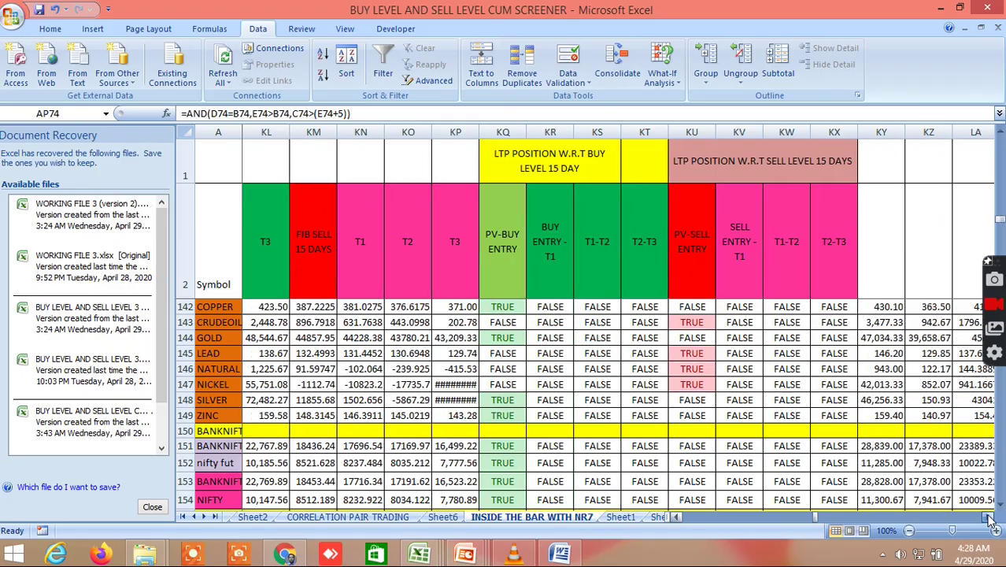
Review the FIB BUY 30 DAY and FIB SELL 30 DAYS levels with their targets for the commodities and indices
left_click(989, 517)
left_click(989, 518)
left_click(989, 517)
left_click(989, 517)
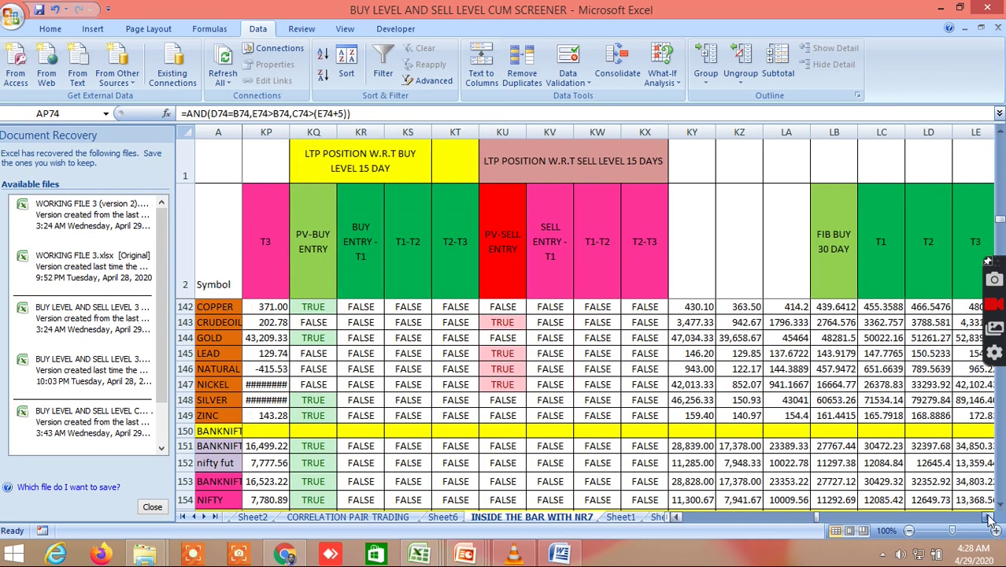
left_click(990, 517)
left_click(989, 518)
left_click(989, 517)
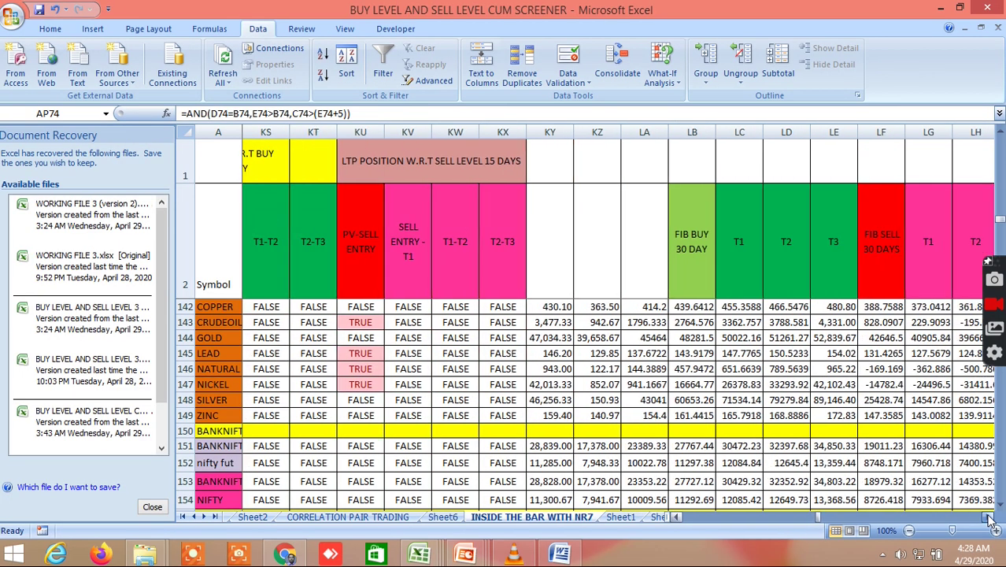
left_click(989, 517)
left_click(990, 517)
left_click(989, 517)
left_click(989, 517)
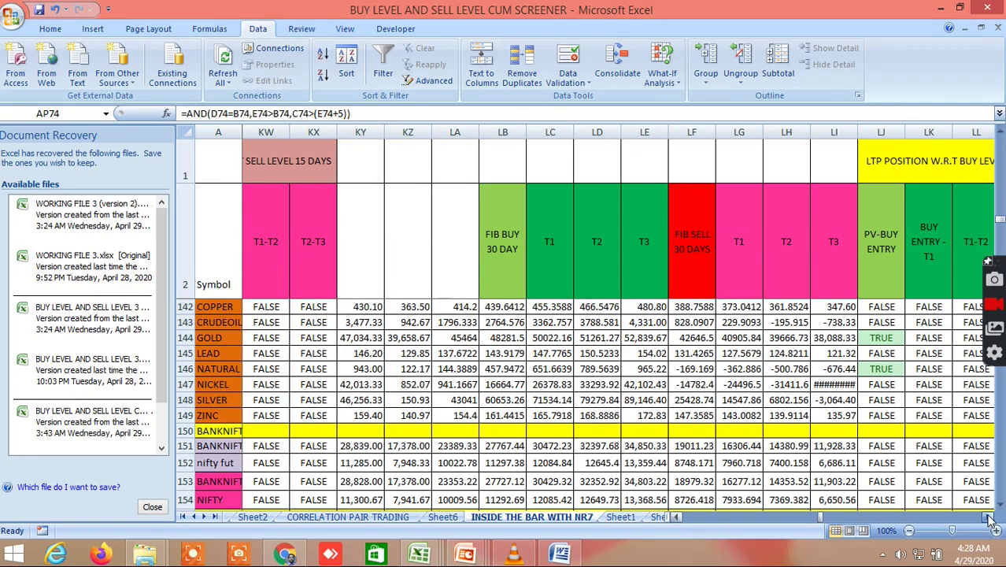
Check the 30-day LTP position signals against the buy and sell levels for the commodities and indices
left_click(989, 517)
left_click(989, 517)
left_click(990, 517)
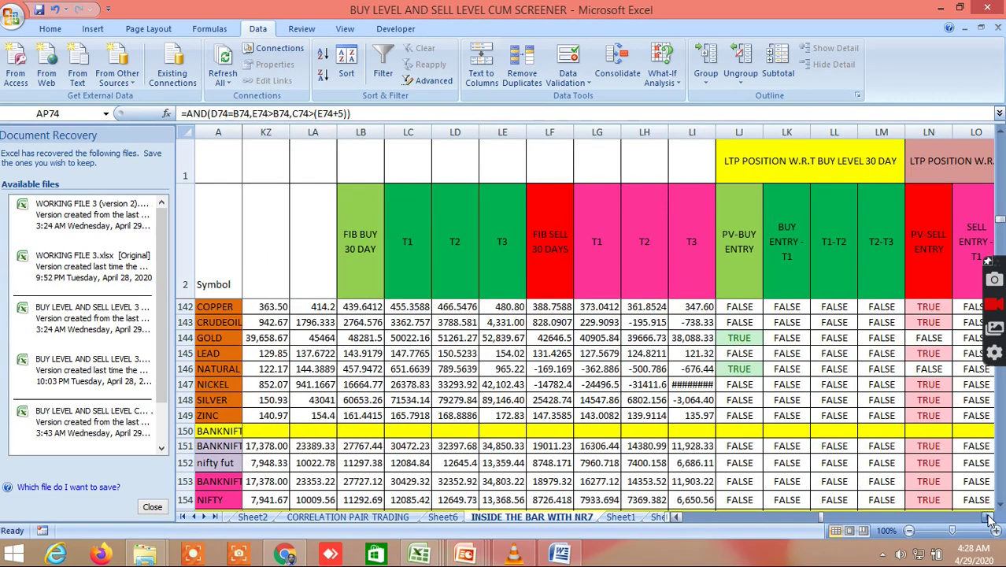
left_click(989, 517)
left_click(989, 518)
left_click(990, 517)
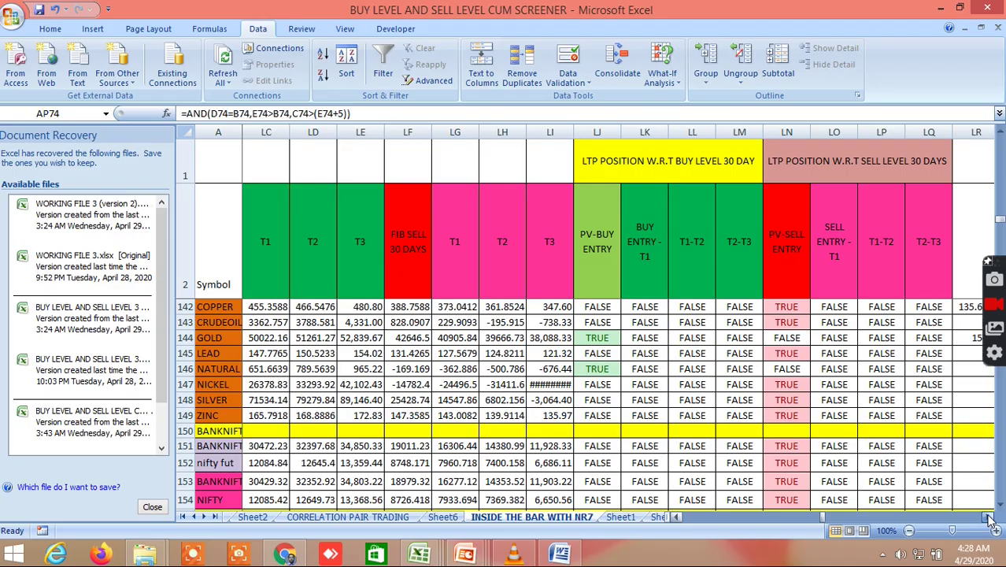
left_click(989, 517)
left_click(990, 517)
left_click(989, 517)
left_click(990, 518)
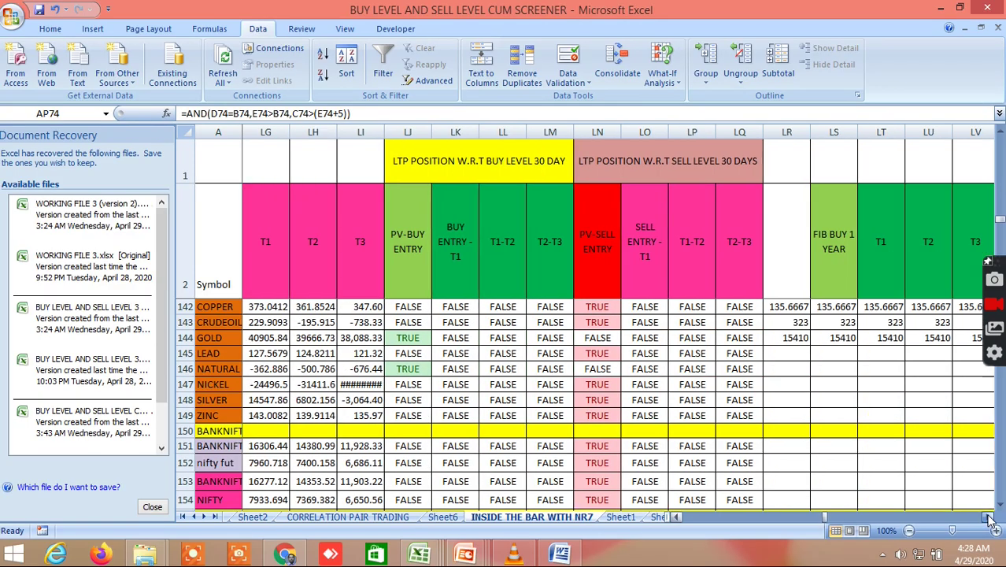
Review the FIB BUY 1 YEAR and FIB SELL 1 YEAR levels with their T1 to T3 targets
left_click(990, 517)
left_click(989, 517)
left_click(990, 517)
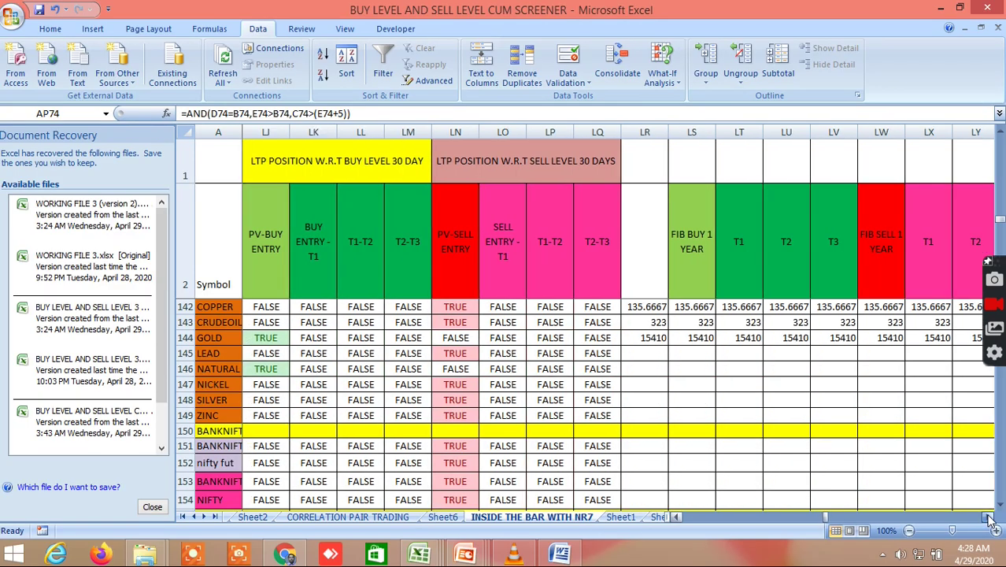
left_click(990, 517)
left_click(990, 517)
left_click(989, 517)
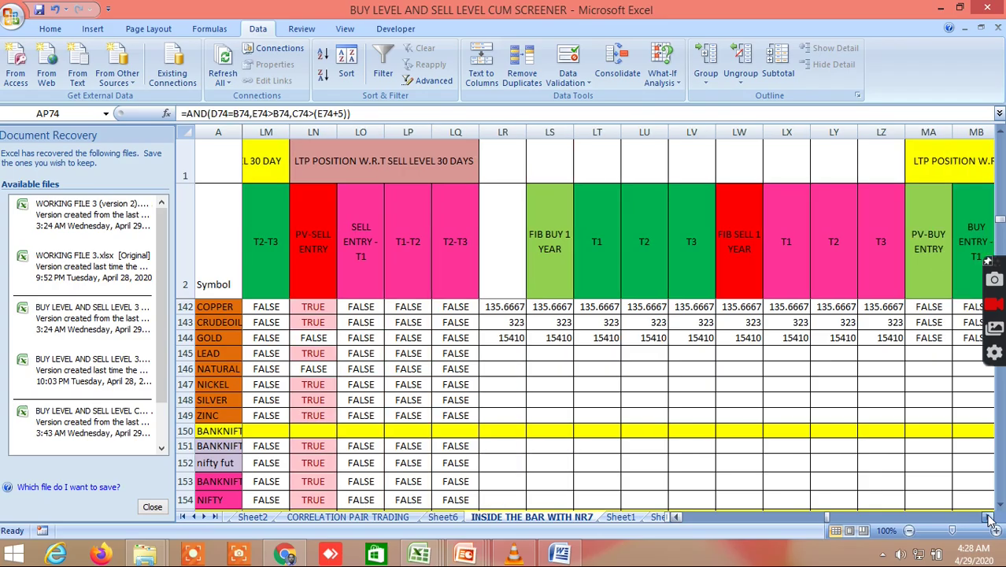
Check the one-year LTP position signals against the buy and sell levels
left_click(989, 517)
left_click(989, 517)
left_click(990, 517)
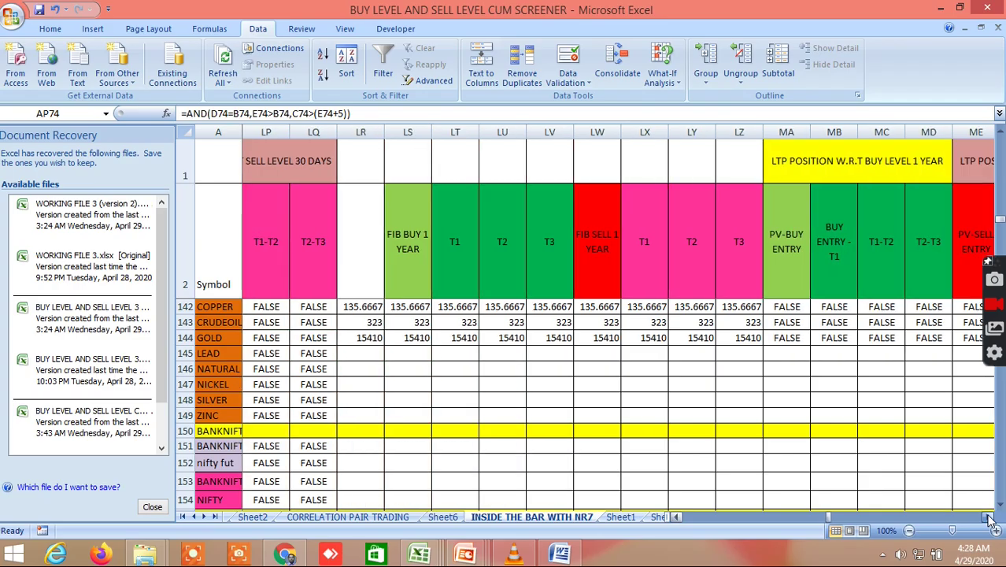
left_click(990, 517)
left_click(990, 517)
left_click(989, 517)
left_click(989, 517)
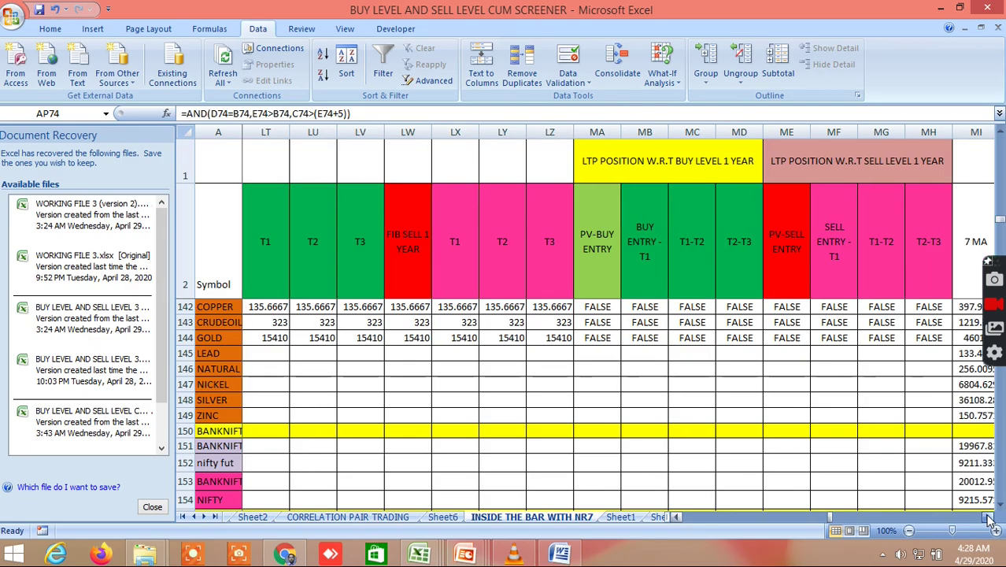
Review the 7, 14 and 21 moving averages and their crossover UP and DOWN signals for the commodities and indices
left_click(989, 517)
left_click(990, 517)
left_click(989, 517)
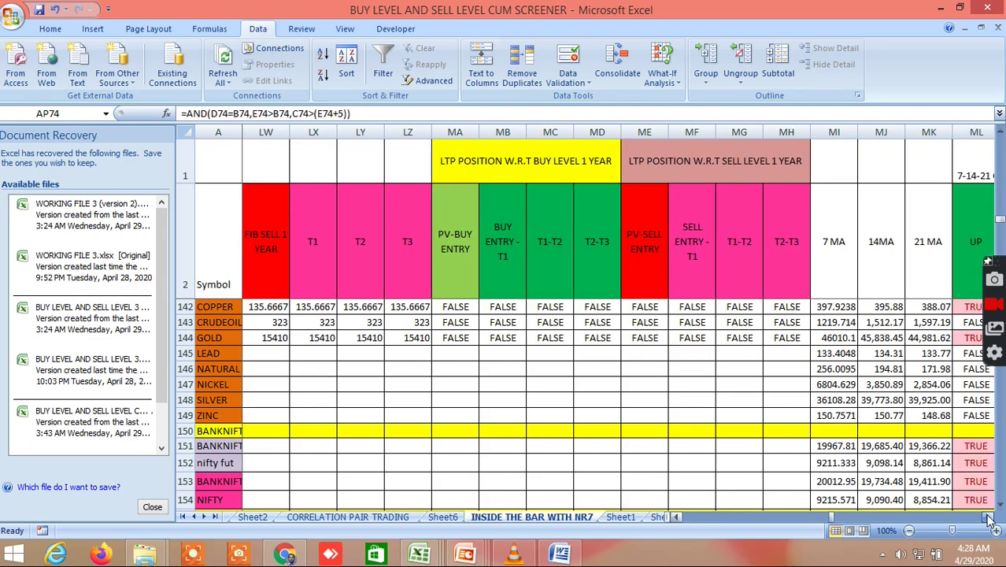
left_click(989, 517)
left_click(989, 517)
left_click(989, 517)
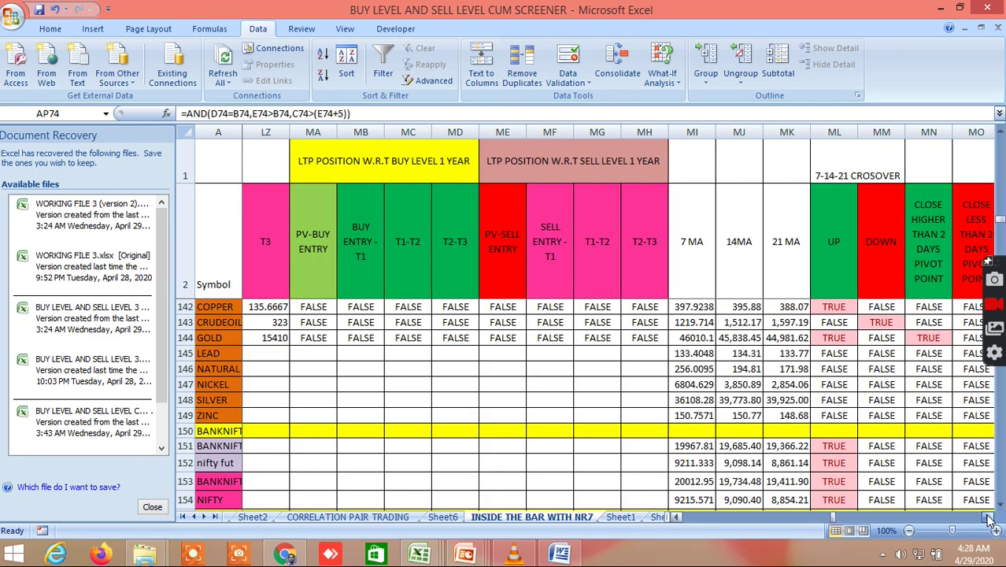
Check the signals comparing the close with the 2, 5, 15 and 30-day and 1-year pivot points
left_click(989, 517)
left_click(990, 517)
left_click(989, 517)
left_click(989, 517)
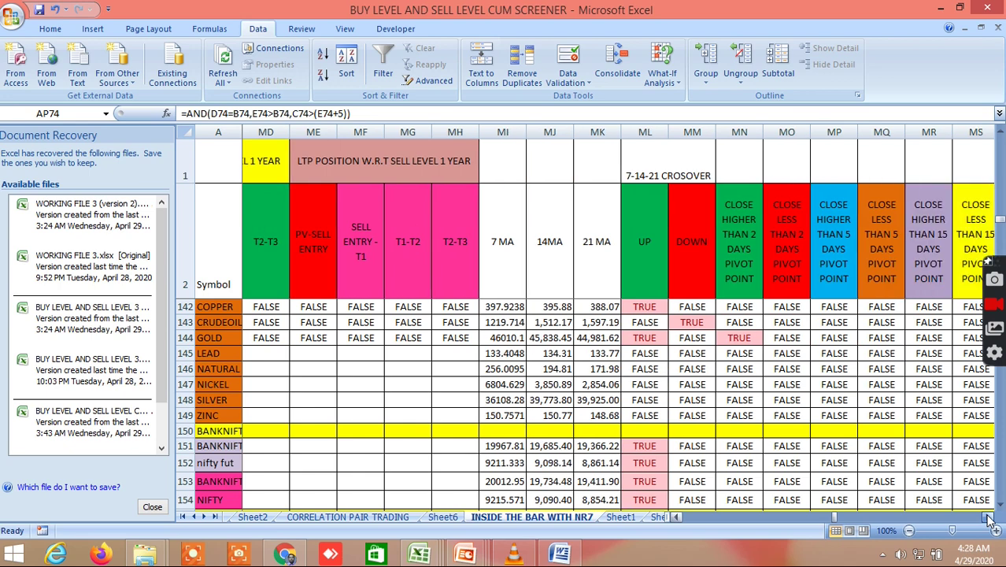
left_click(989, 517)
left_click(989, 517)
left_click(990, 517)
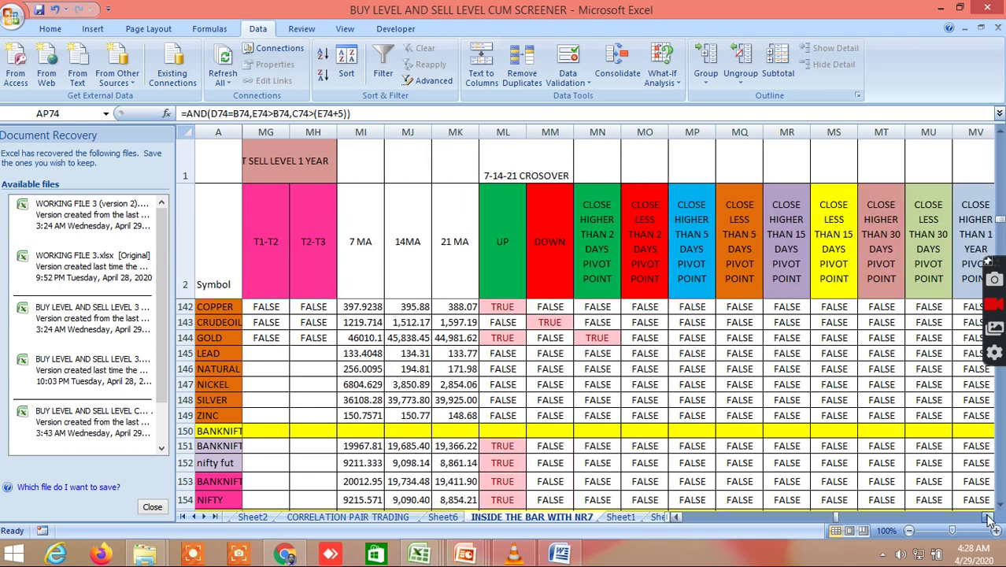
left_click(990, 517)
left_click(989, 517)
left_click(990, 518)
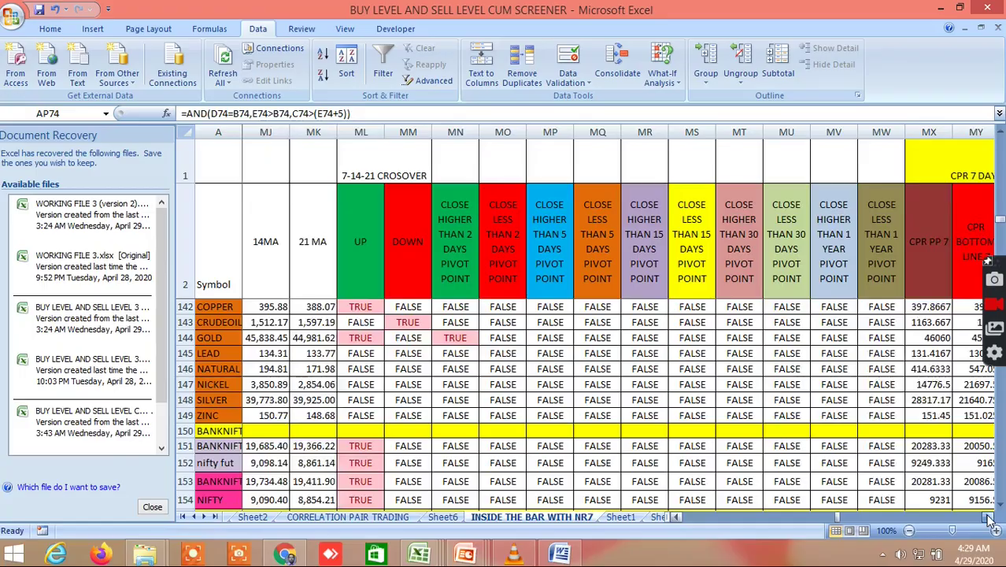
Review the seven-day CPR lines and the seven-day pivot point resistance and support levels for the commodities and indices
left_click(989, 517)
left_click(989, 517)
left_click(990, 517)
left_click(990, 517)
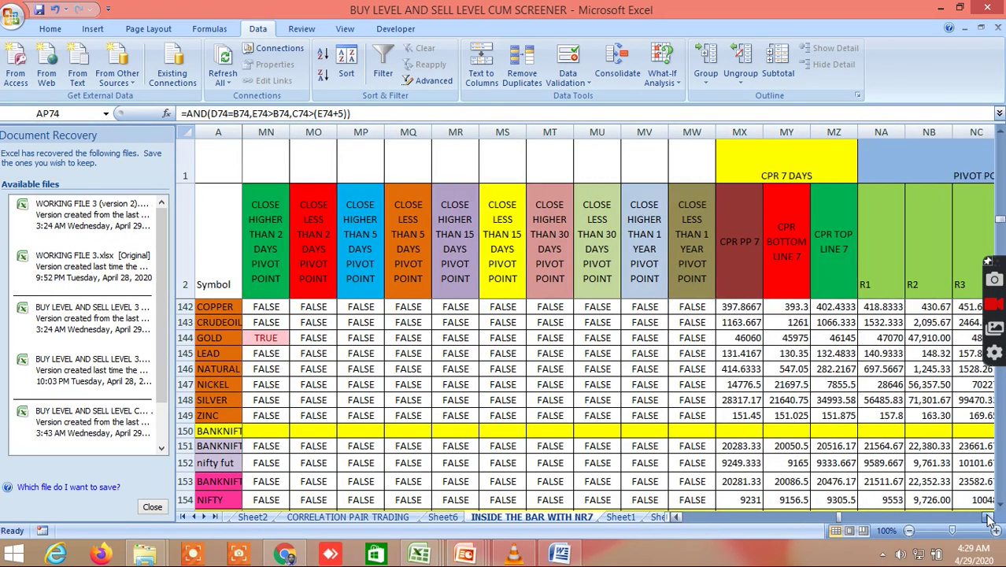
left_click(989, 518)
left_click(989, 517)
left_click(989, 517)
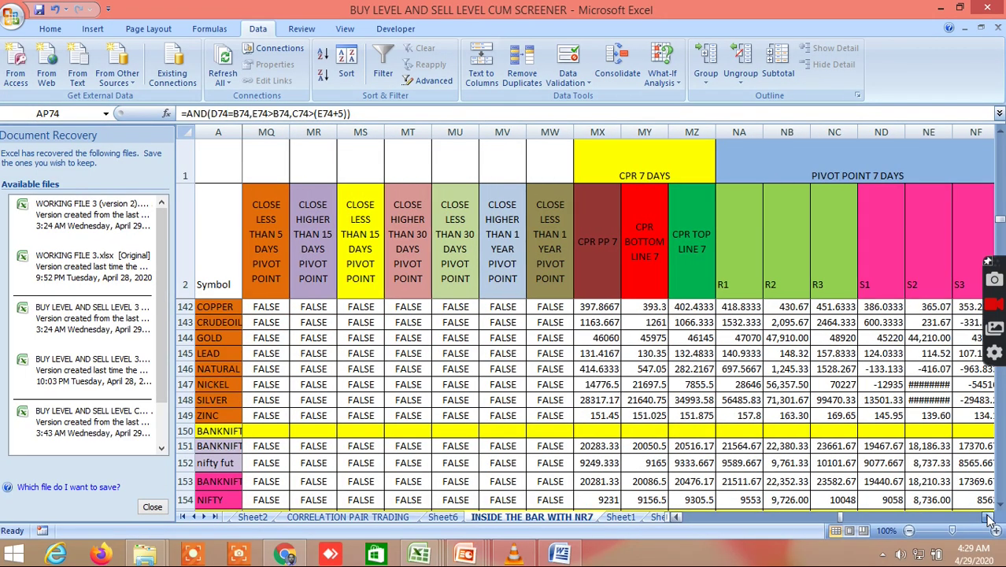
Review the five-day CPR lines and the five-day pivot point resistance and support levels for the commodities and indices
left_click(989, 517)
left_click(989, 517)
left_click(989, 518)
left_click(989, 517)
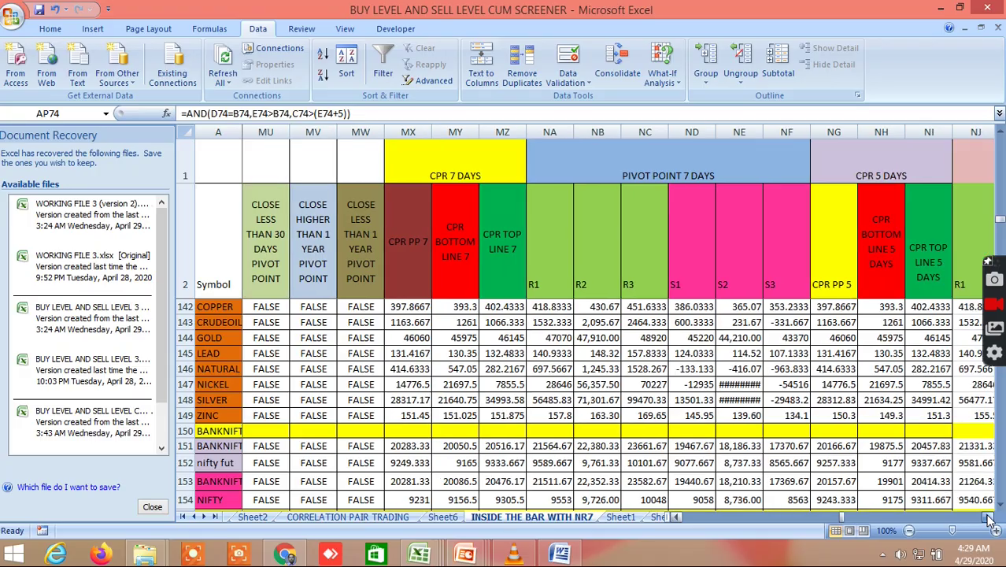
left_click(990, 517)
left_click(990, 517)
left_click(990, 517)
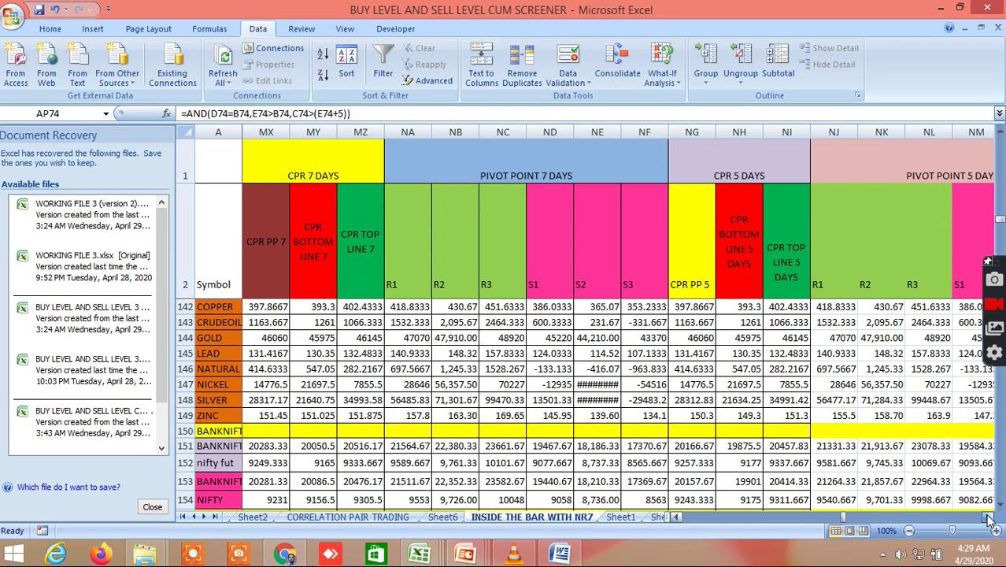
left_click(989, 517)
left_click(989, 517)
left_click(990, 517)
left_click(989, 517)
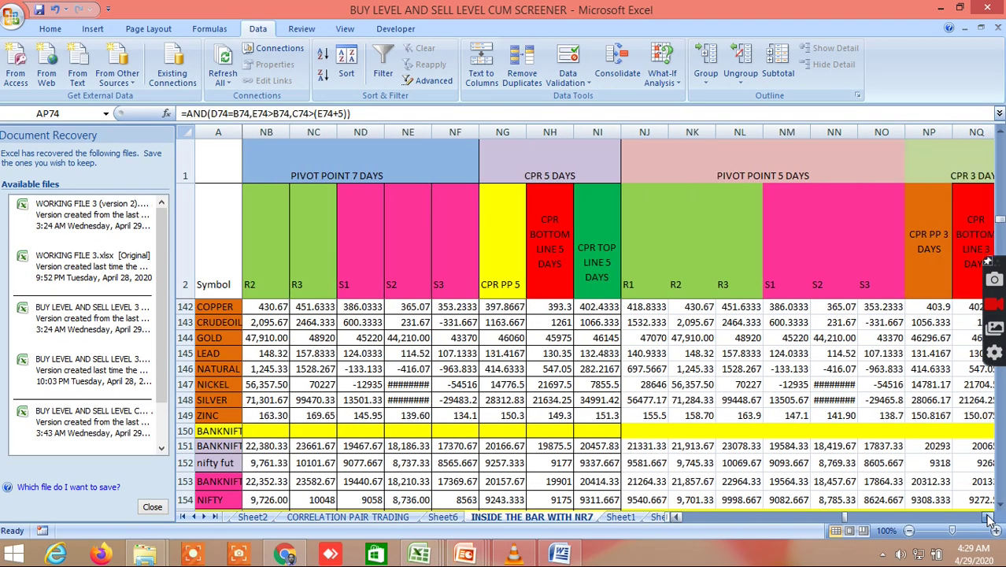
Review the three-day CPR lines and the three-day pivot point resistance and support levels
left_click(990, 517)
left_click(990, 517)
left_click(989, 517)
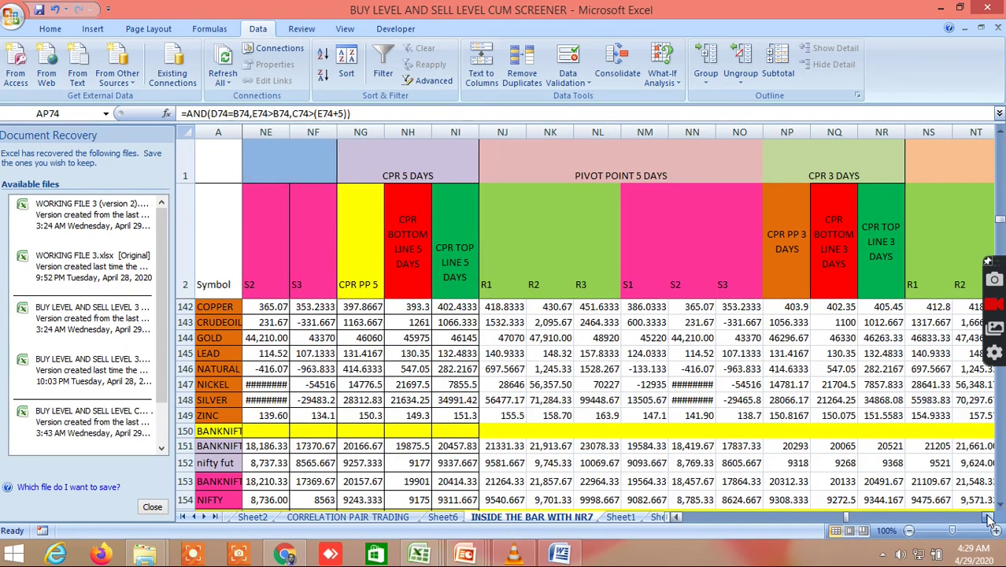
left_click(990, 517)
left_click(990, 517)
left_click(989, 517)
left_click(989, 517)
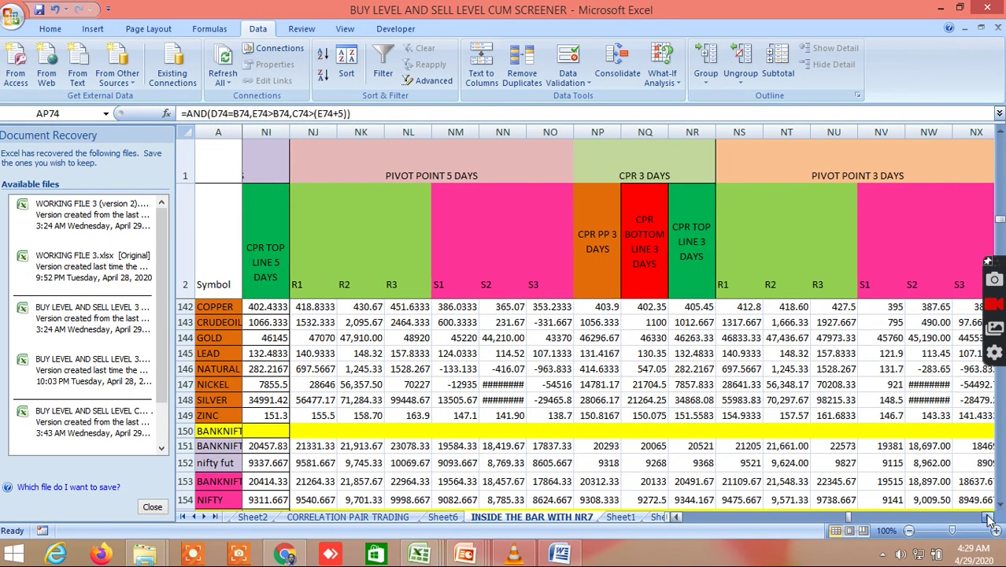
left_click(989, 517)
left_click(989, 517)
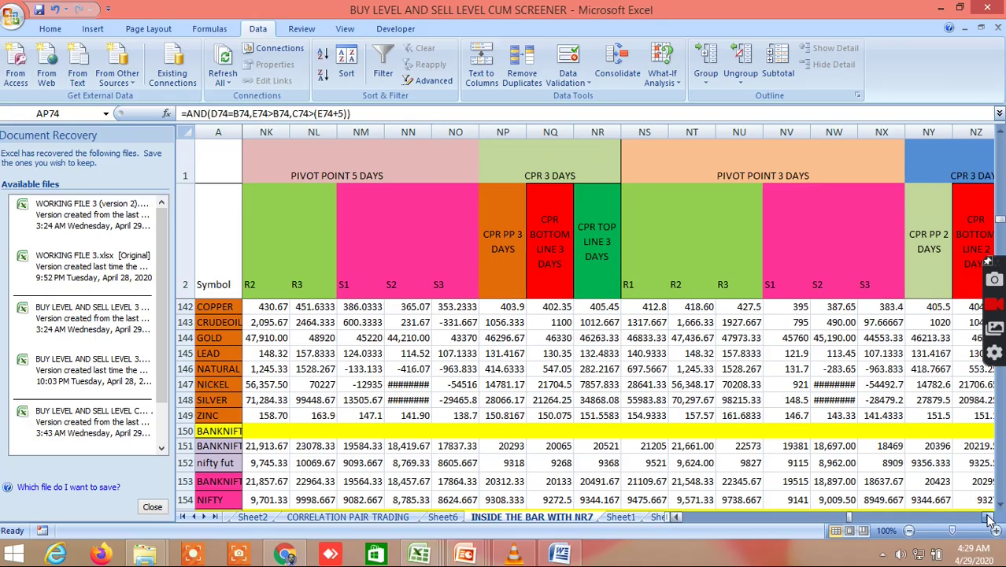
Check the two-day CPR lines and the two-day pivot point levels
left_click(990, 517)
left_click(990, 517)
left_click(989, 517)
left_click(989, 517)
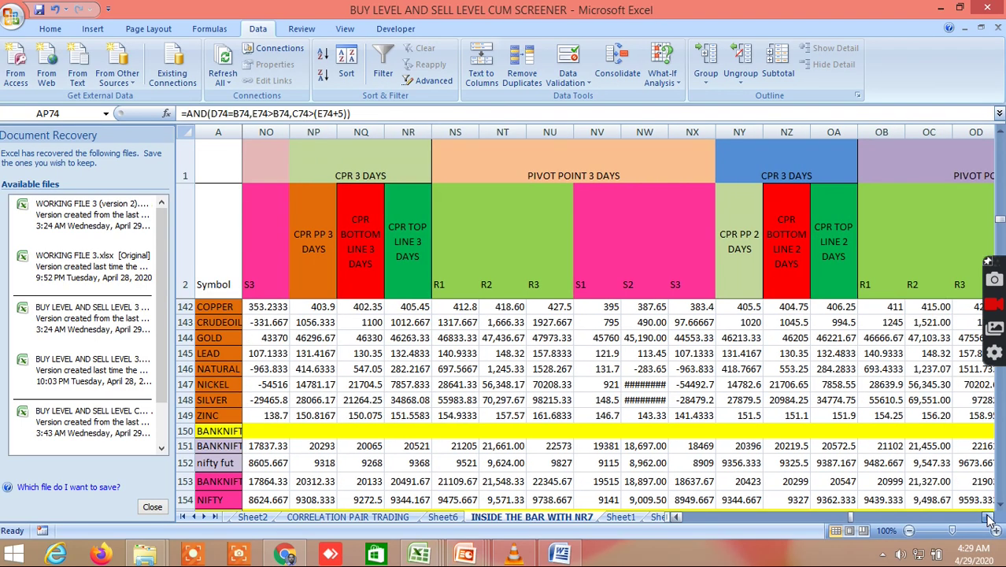
left_click(989, 517)
left_click(989, 517)
left_click(989, 517)
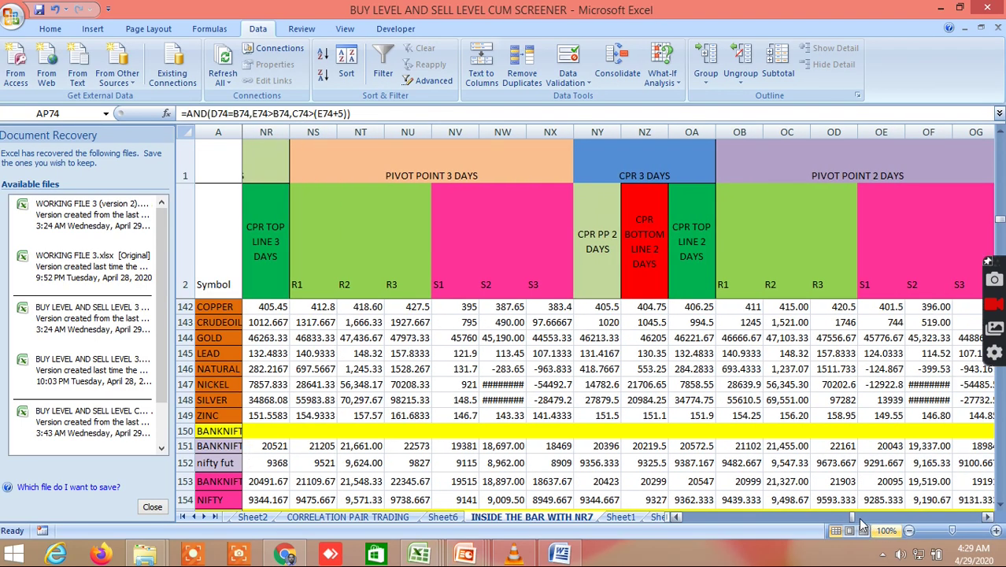
Review the daily-volatility Fibonacci buy entry and its R1 to R9 resistance levels
left_click_drag(853, 518, 870, 528)
left_click(988, 517)
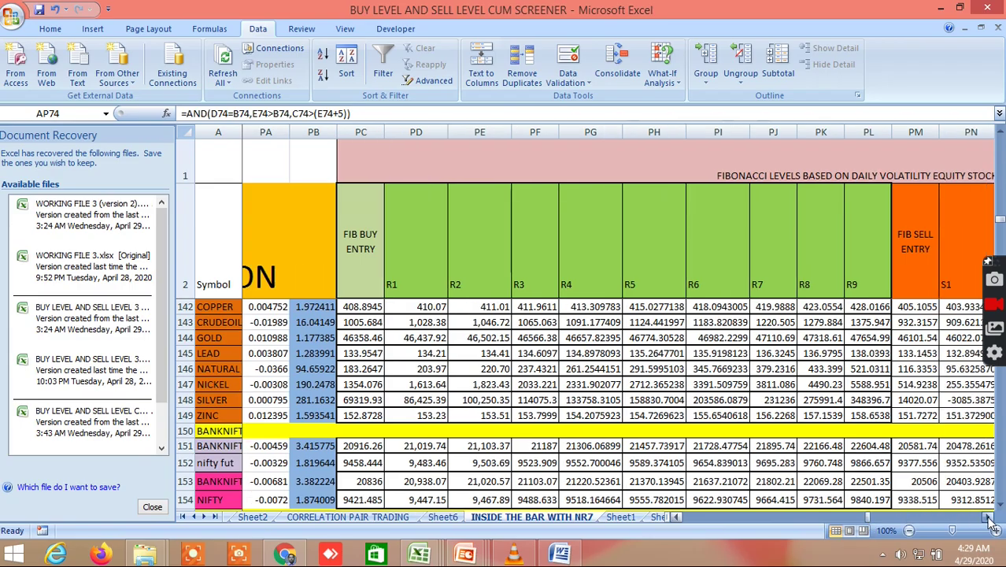
left_click(989, 517)
left_click(989, 517)
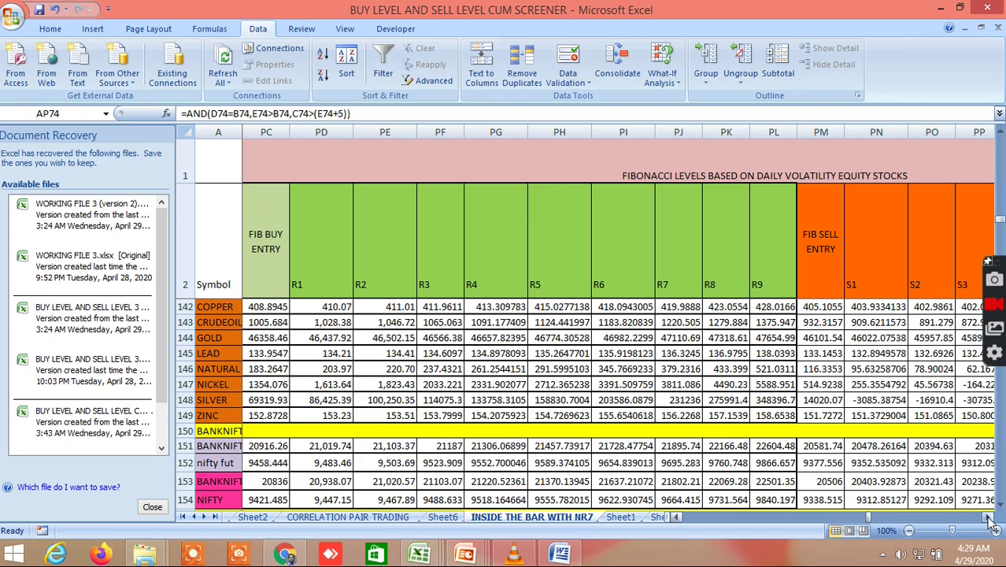
left_click(989, 517)
left_click(989, 517)
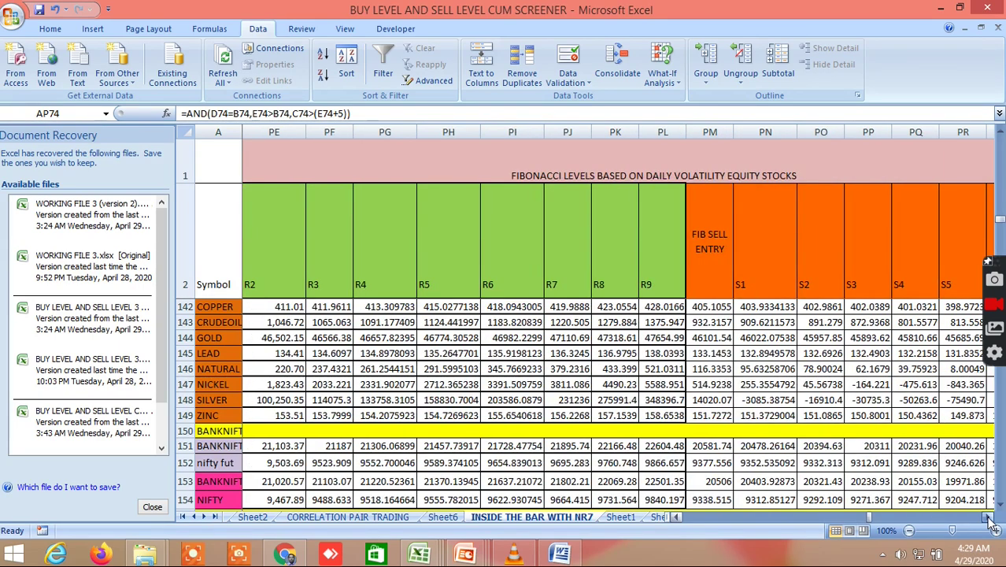
Review the daily-volatility Fibonacci sell entry and its S1 to S9 support levels
left_click(989, 517)
left_click(988, 517)
left_click(989, 517)
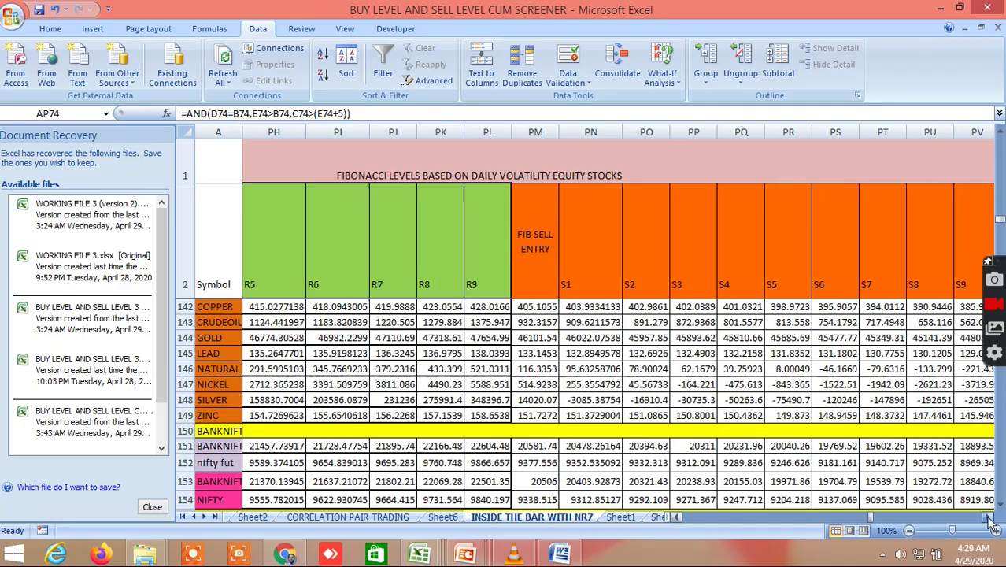
left_click(988, 517)
left_click(989, 518)
left_click(989, 517)
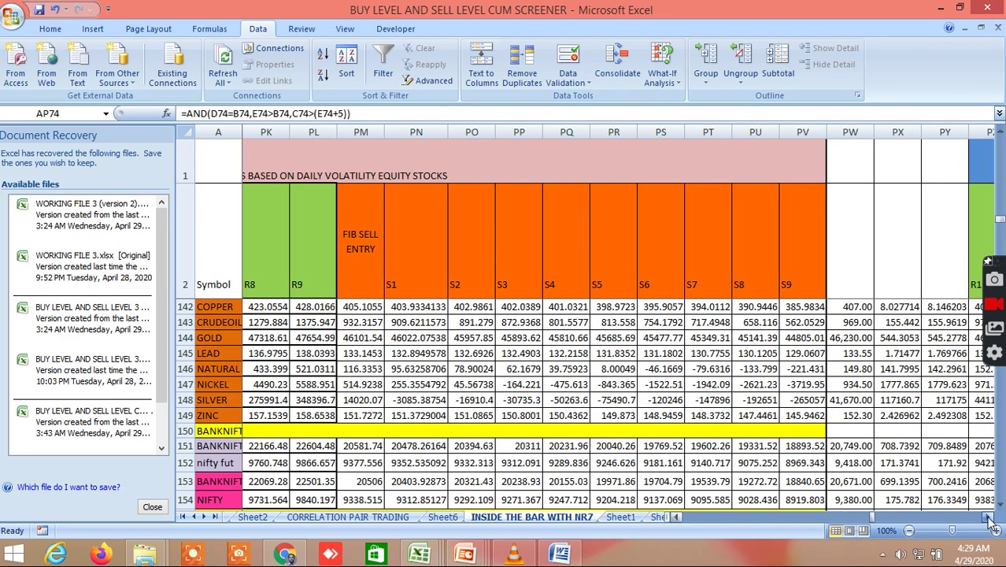
left_click(989, 517)
left_click(989, 518)
left_click(989, 517)
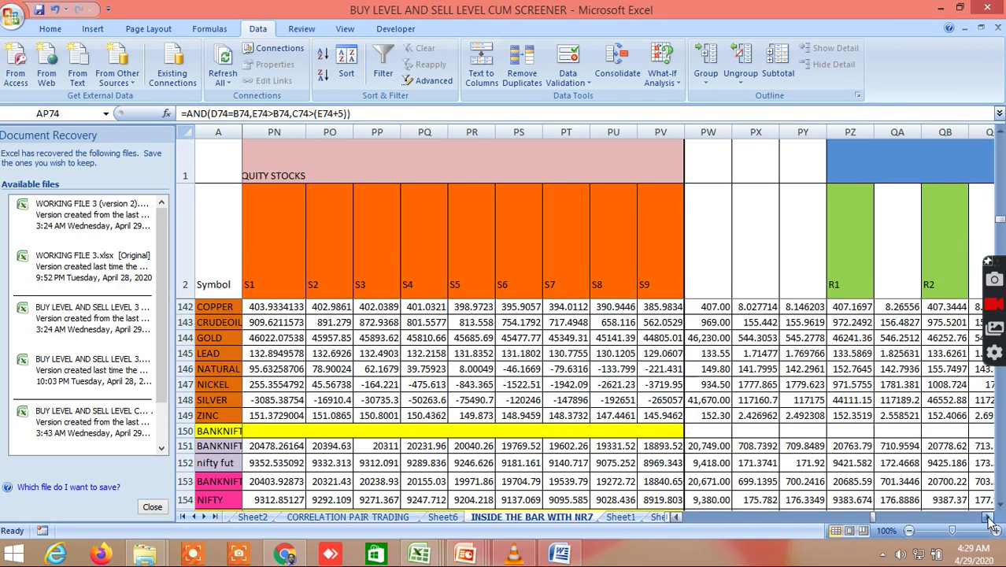
Examine the volatility-based Gann angle resistance levels R1 to R11, including the R3 buy entry and strong resistance R6
left_click(989, 517)
left_click(988, 517)
left_click(988, 517)
left_click(989, 517)
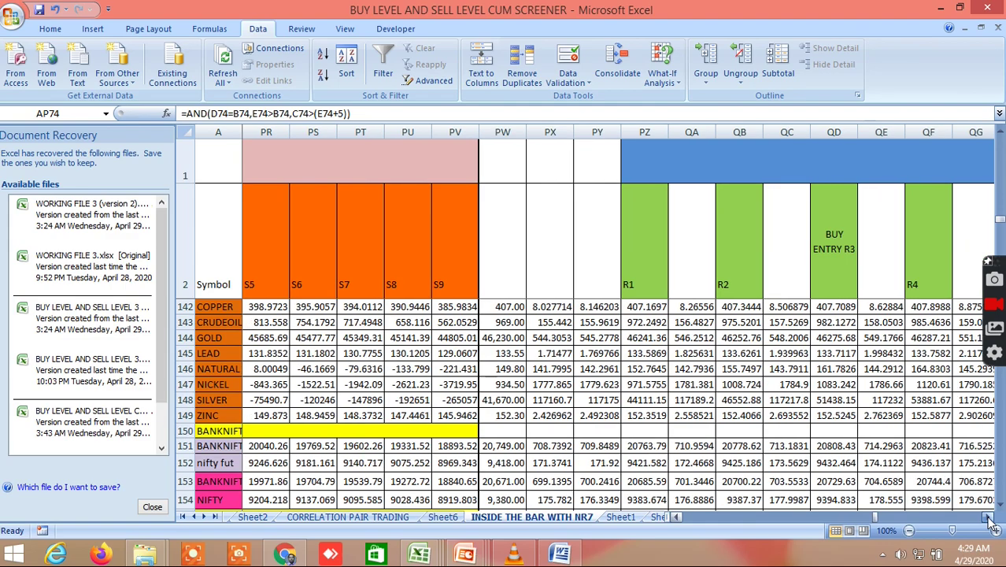
left_click(989, 517)
left_click(988, 518)
left_click(988, 517)
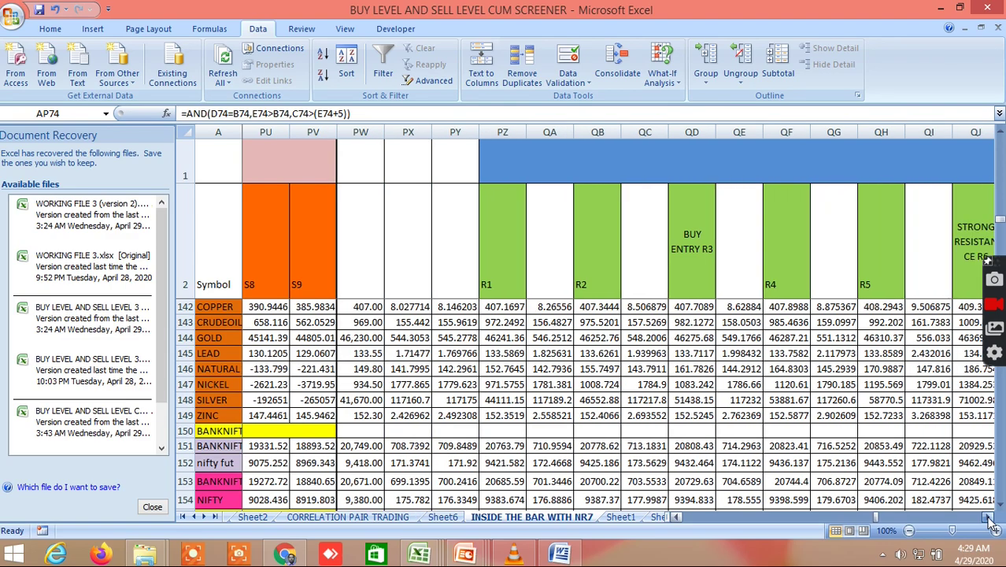
left_click(988, 517)
left_click(988, 517)
left_click(989, 517)
left_click(989, 517)
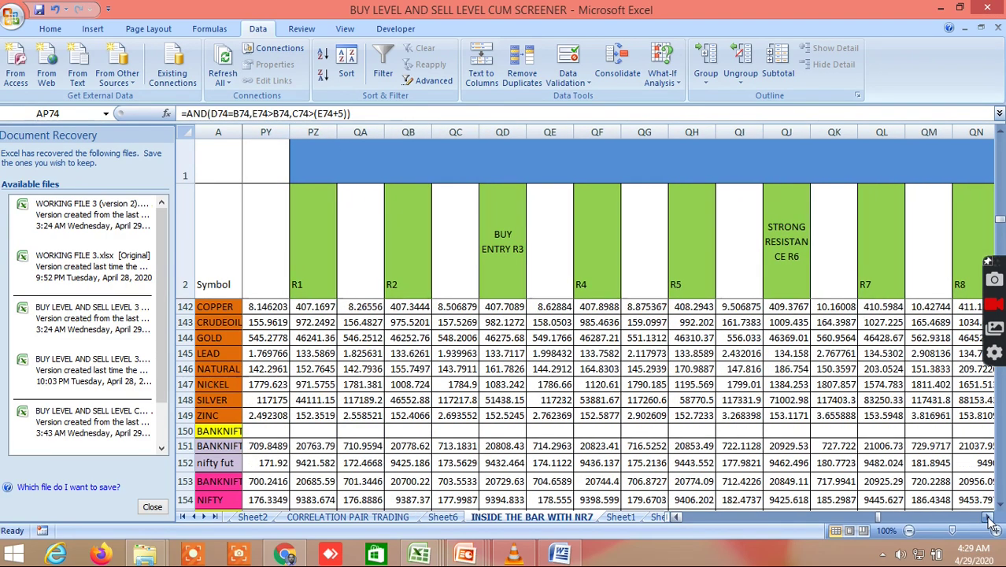
left_click(988, 517)
left_click(989, 517)
left_click(989, 517)
left_click(989, 517)
left_click(988, 517)
left_click(988, 517)
left_click(988, 517)
left_click(988, 518)
left_click(989, 517)
left_click(989, 517)
left_click(988, 517)
left_click(989, 517)
left_click(989, 517)
left_click(988, 517)
left_click(989, 517)
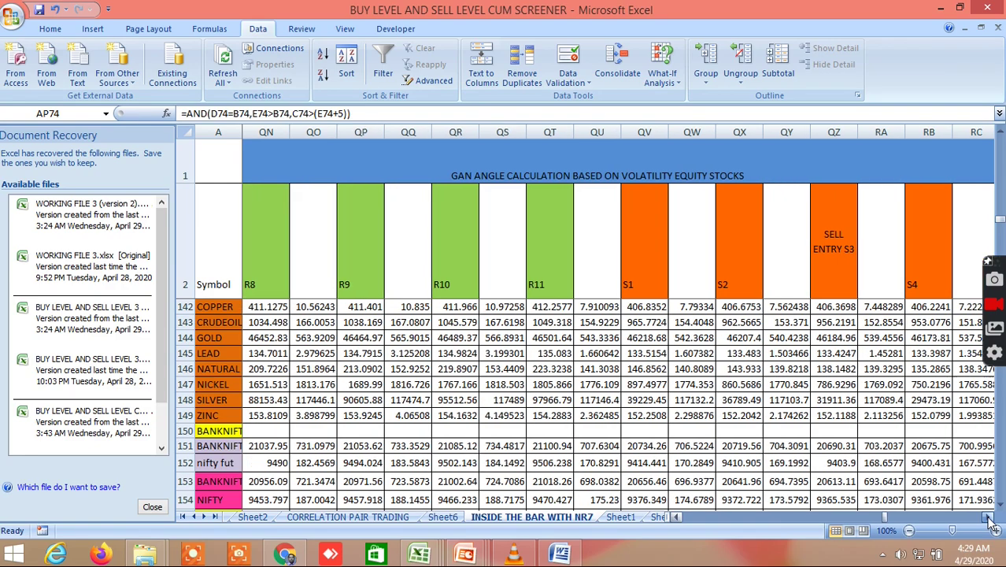
Examine the Gann angle support levels S1 to S11, including the S3 sell entry and strong support S6
left_click(988, 517)
left_click(988, 517)
left_click(989, 517)
left_click(989, 517)
left_click(988, 517)
left_click(989, 518)
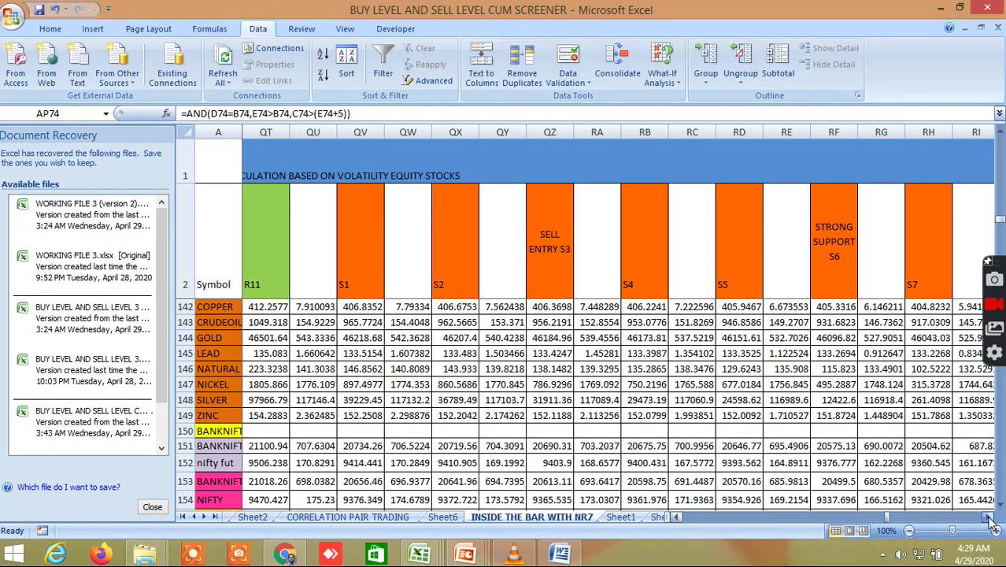
left_click(988, 517)
left_click(989, 517)
left_click(988, 517)
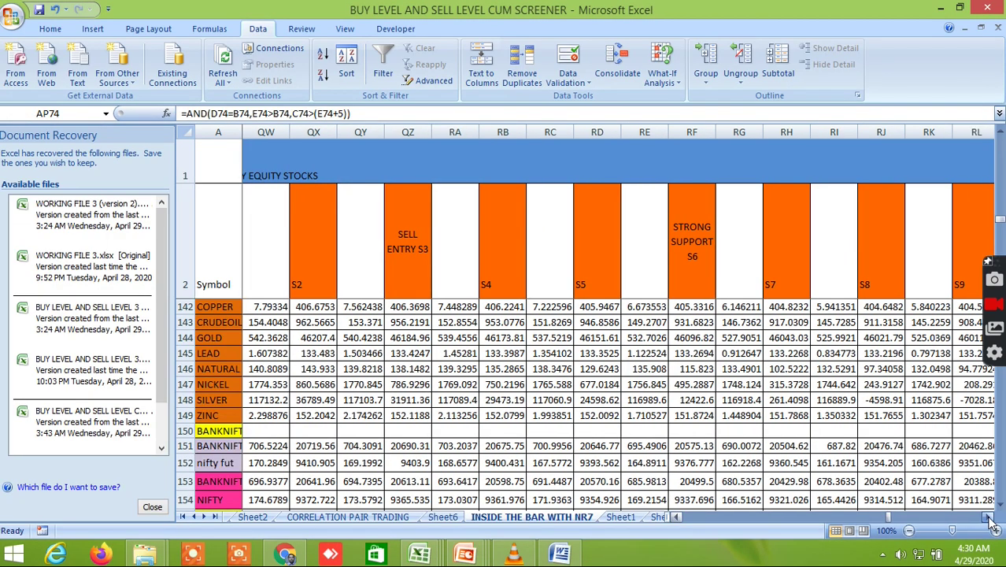
left_click(989, 517)
left_click(988, 517)
left_click(988, 517)
left_click(988, 517)
left_click(989, 517)
left_click(988, 517)
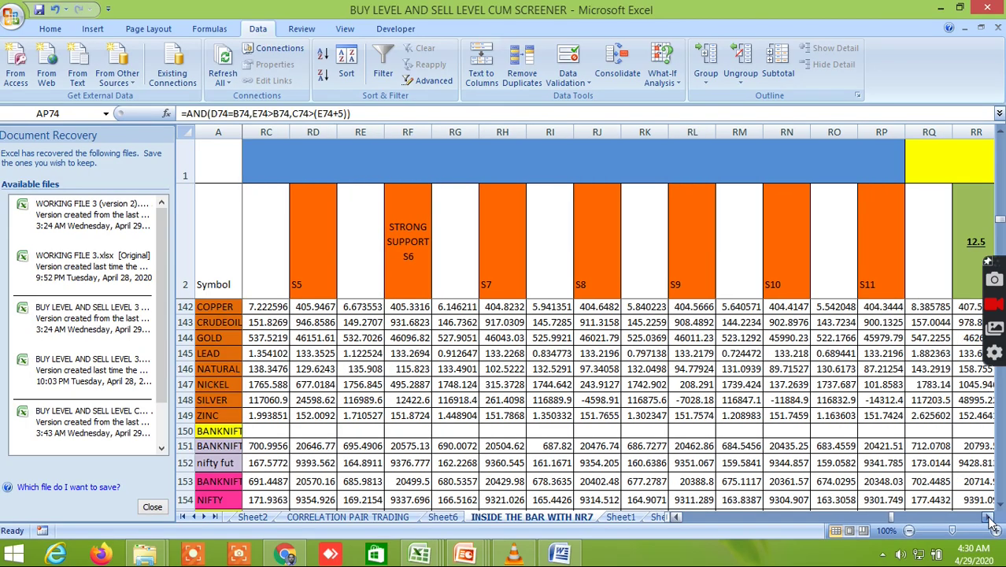
Review the volatility-based Gann degree levels in the green columns from 12.5 to 360 degrees
left_click(988, 517)
left_click(989, 517)
left_click(988, 517)
left_click(988, 517)
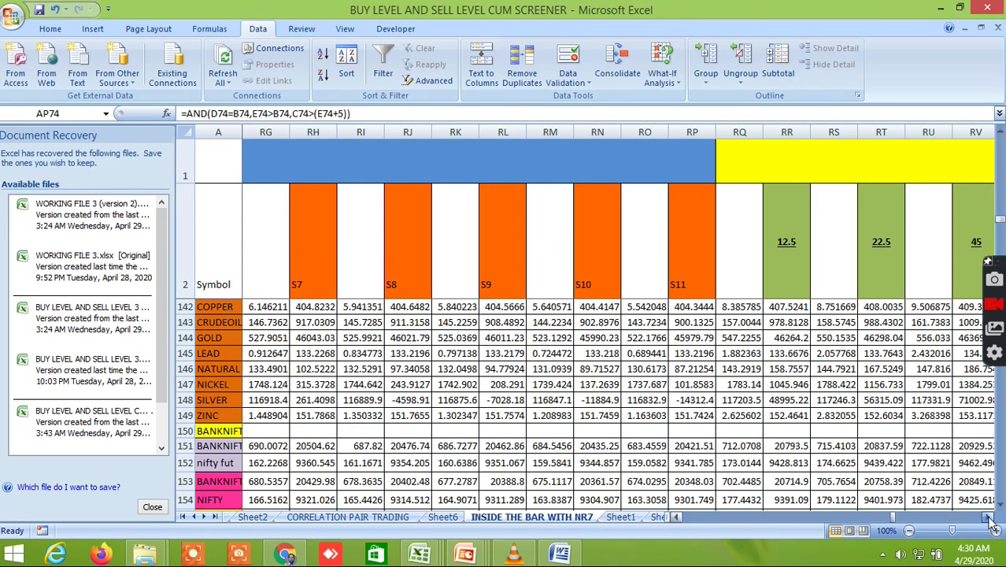
left_click(988, 517)
left_click(989, 517)
left_click(988, 517)
left_click(988, 517)
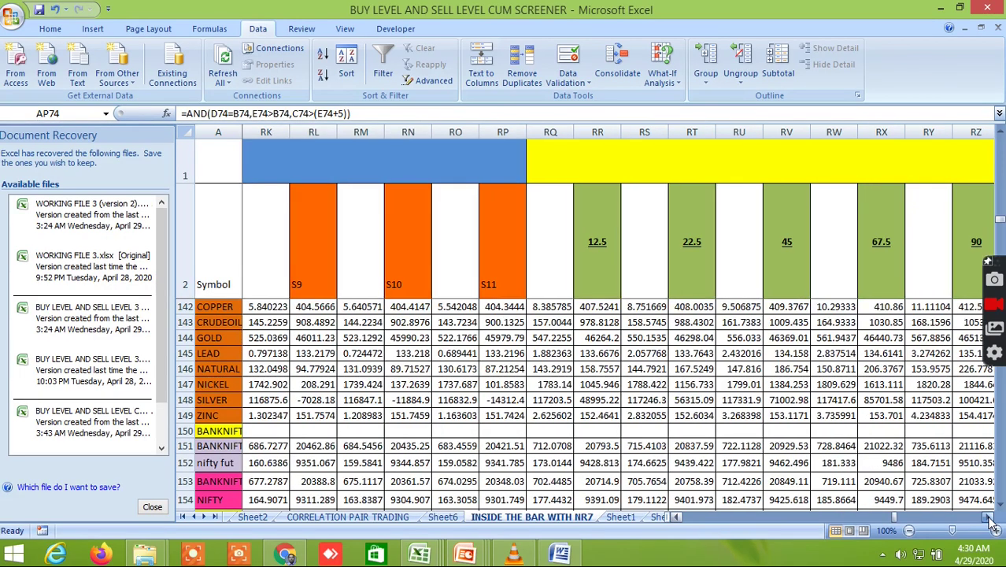
left_click(988, 518)
left_click(989, 517)
left_click(989, 517)
left_click(988, 517)
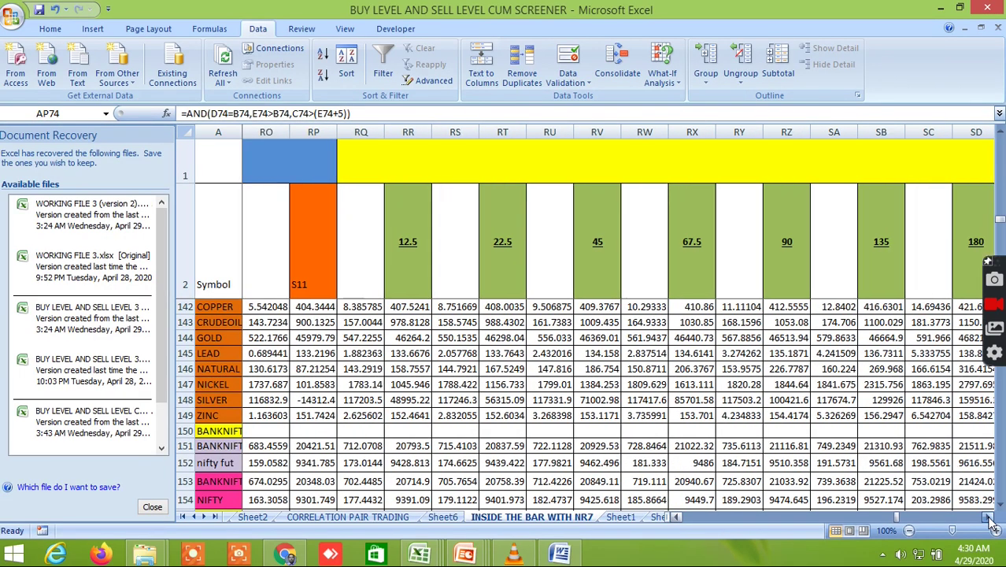
left_click(989, 518)
left_click(988, 517)
left_click(989, 517)
left_click(988, 517)
left_click(989, 517)
left_click(988, 517)
left_click(988, 517)
left_click(989, 517)
left_click(989, 517)
left_click(988, 517)
left_click(989, 517)
left_click(988, 517)
left_click(989, 517)
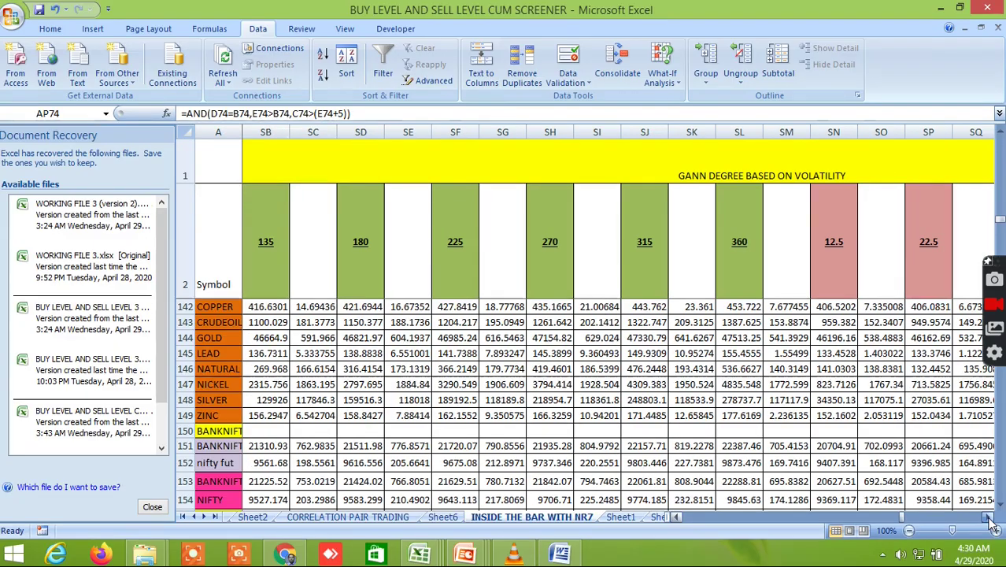
Review the volatility-based Gann degree levels in the pink columns from 12.5 to 360 degrees
left_click(989, 518)
left_click(988, 517)
left_click(989, 517)
left_click(988, 517)
left_click(989, 517)
left_click(989, 517)
left_click(989, 517)
left_click(988, 517)
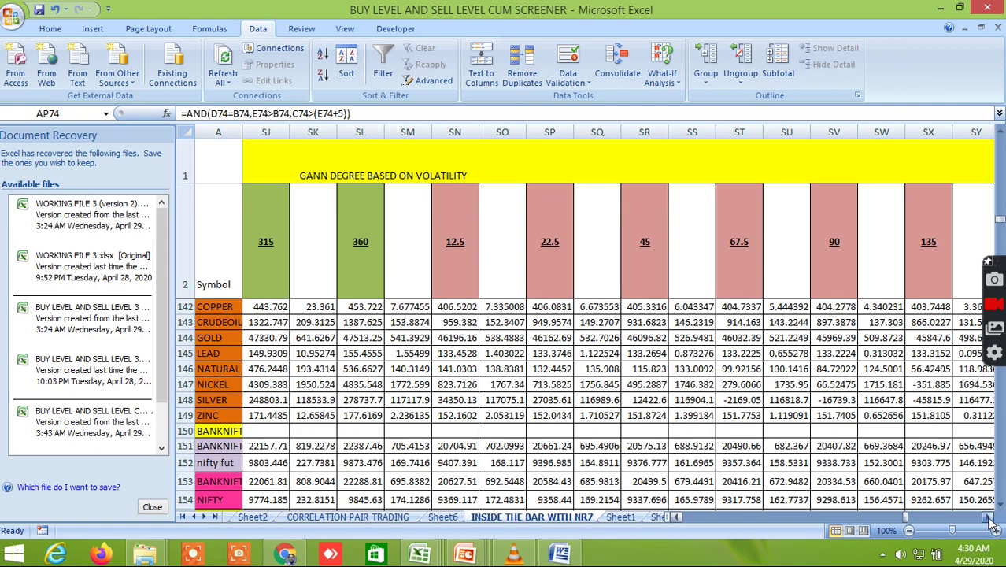
left_click(988, 517)
left_click(989, 517)
left_click(989, 517)
left_click(988, 517)
left_click(989, 517)
left_click(988, 517)
left_click(989, 517)
left_click(989, 517)
left_click(989, 517)
left_click(988, 517)
left_click(989, 517)
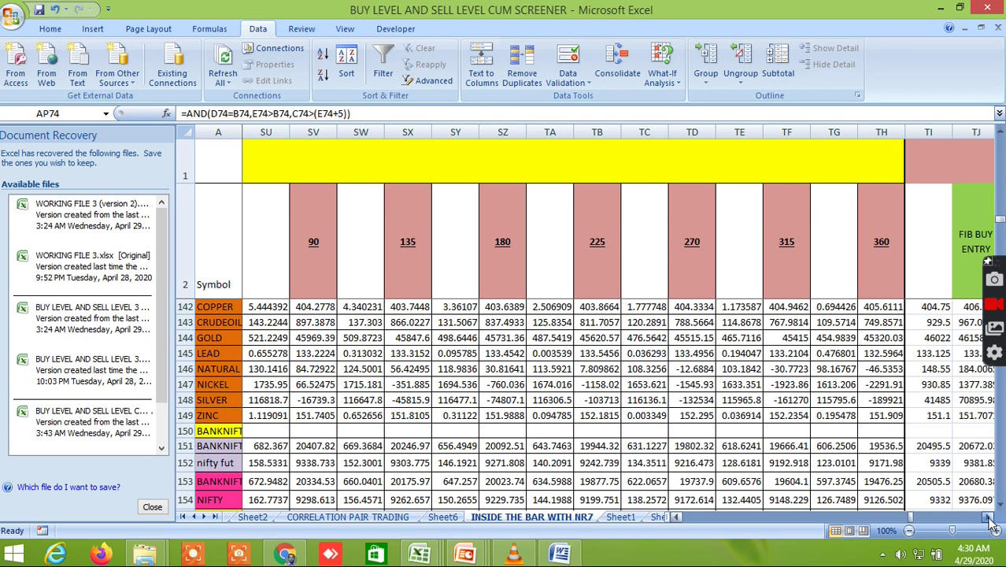
Review the Fibonacci buy entry and R1 to R9 levels based on 1 standard deviation
left_click(988, 517)
left_click(989, 517)
left_click(988, 517)
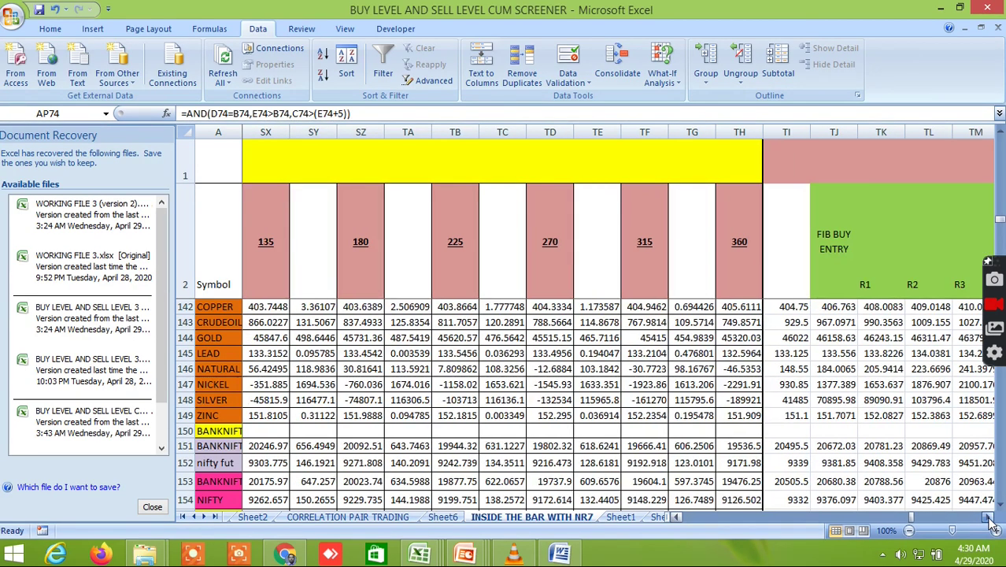
left_click(989, 517)
left_click(989, 518)
left_click(989, 518)
left_click(989, 517)
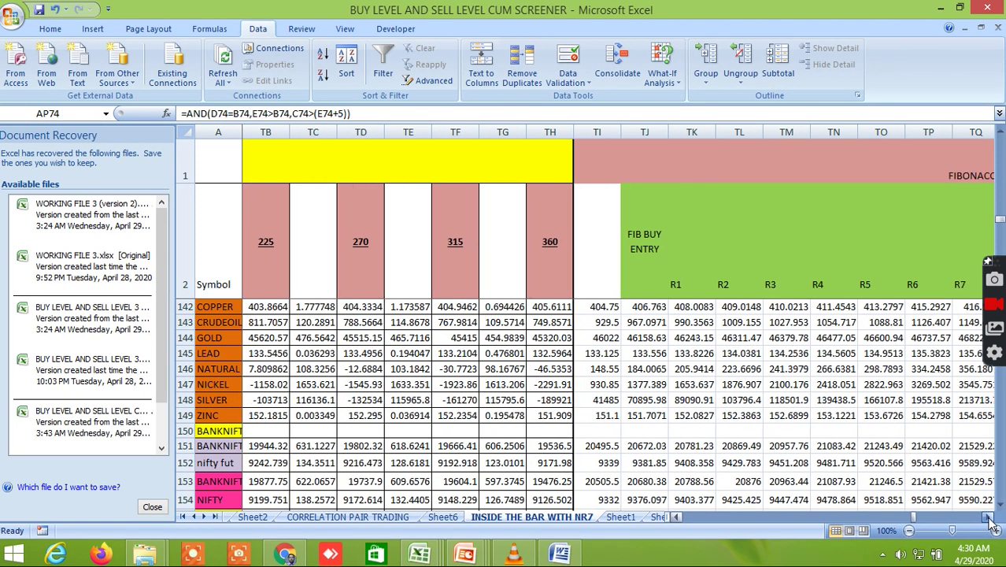
left_click(989, 517)
left_click(989, 517)
left_click(988, 517)
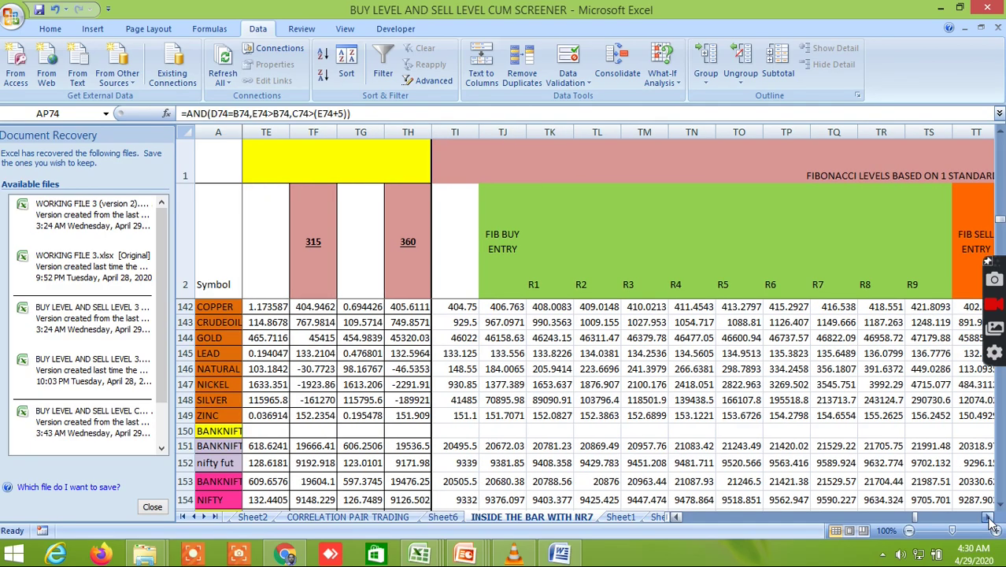
left_click(989, 517)
left_click(989, 517)
left_click(989, 517)
left_click(989, 518)
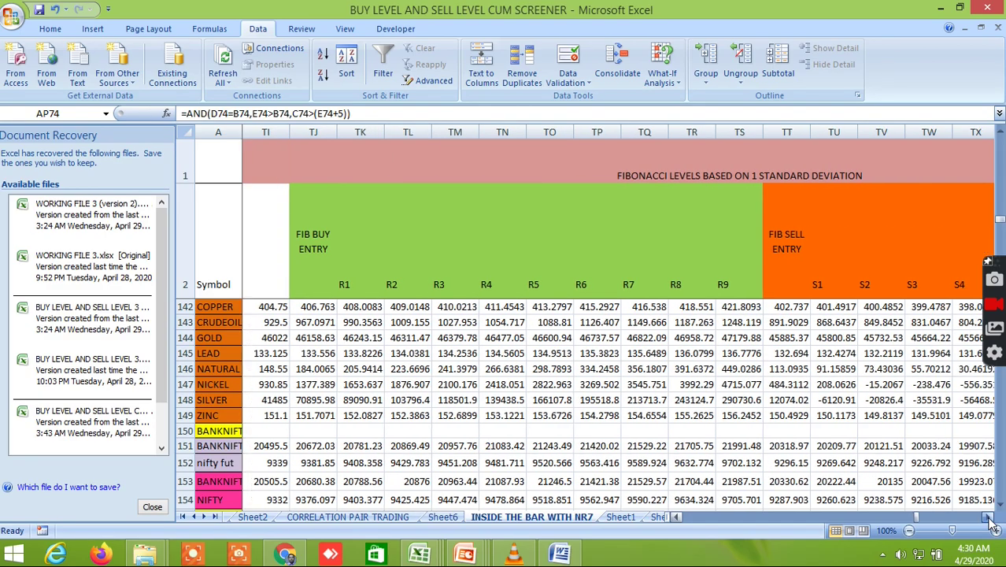
Check the Fibonacci sell entry and S1 to S9 levels based on 1 standard deviation
left_click(989, 517)
left_click(988, 517)
left_click(989, 517)
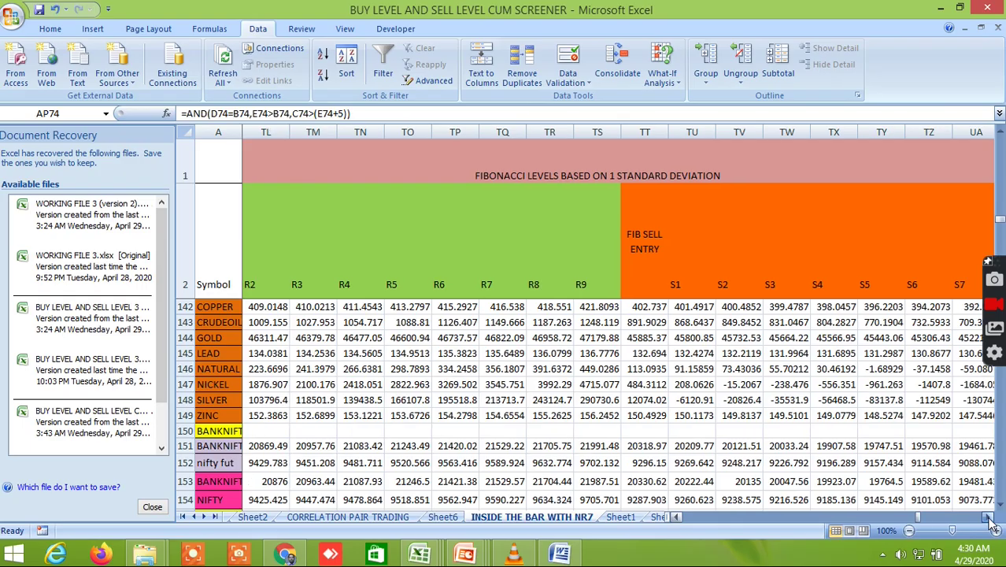
left_click(989, 517)
left_click(989, 517)
left_click(988, 517)
left_click(989, 517)
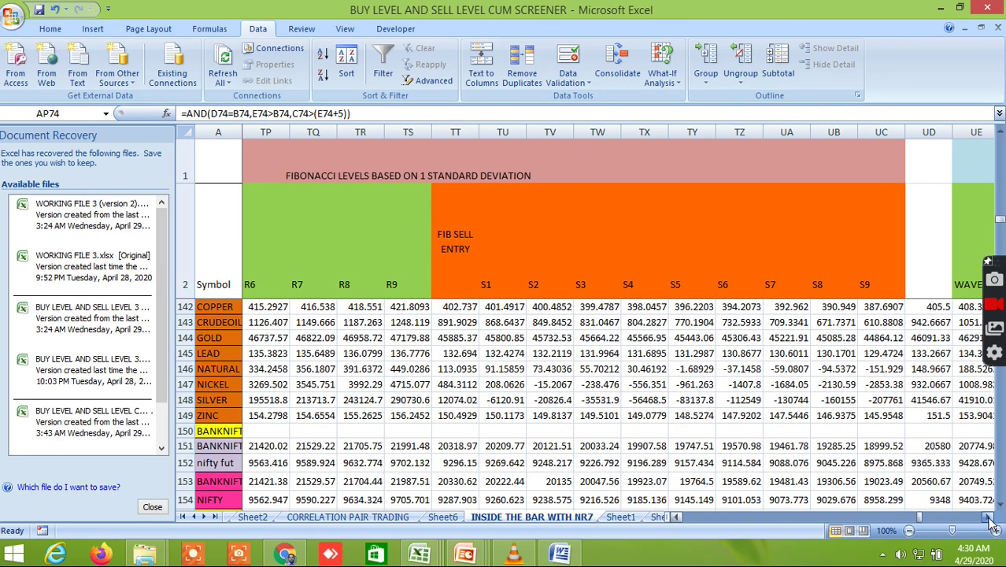
Review the volatility-based Elliott wave levels in the green columns, from Wave 1 through correction C
left_click(989, 517)
left_click(989, 517)
left_click(989, 517)
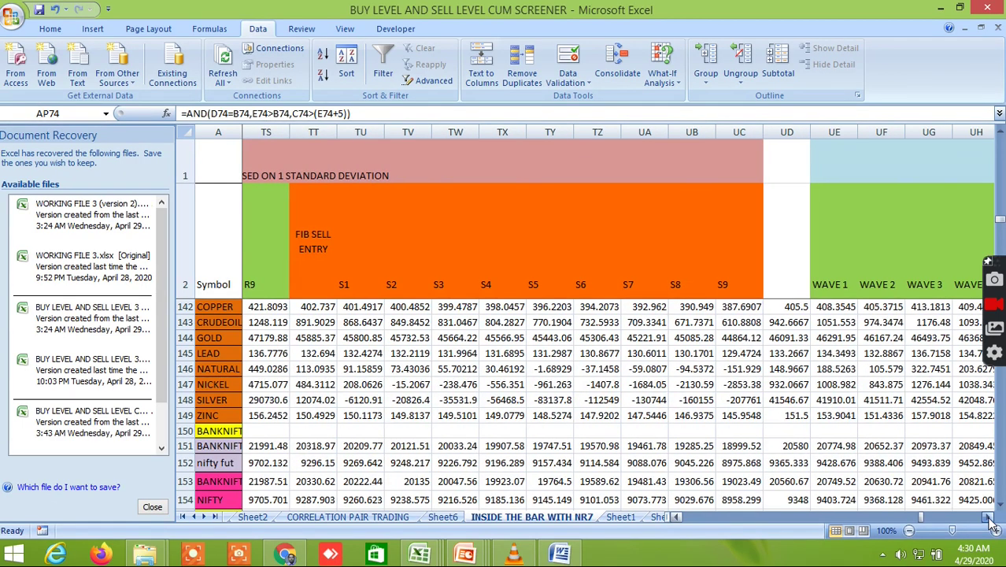
left_click(989, 517)
left_click(989, 517)
left_click(989, 517)
left_click(989, 517)
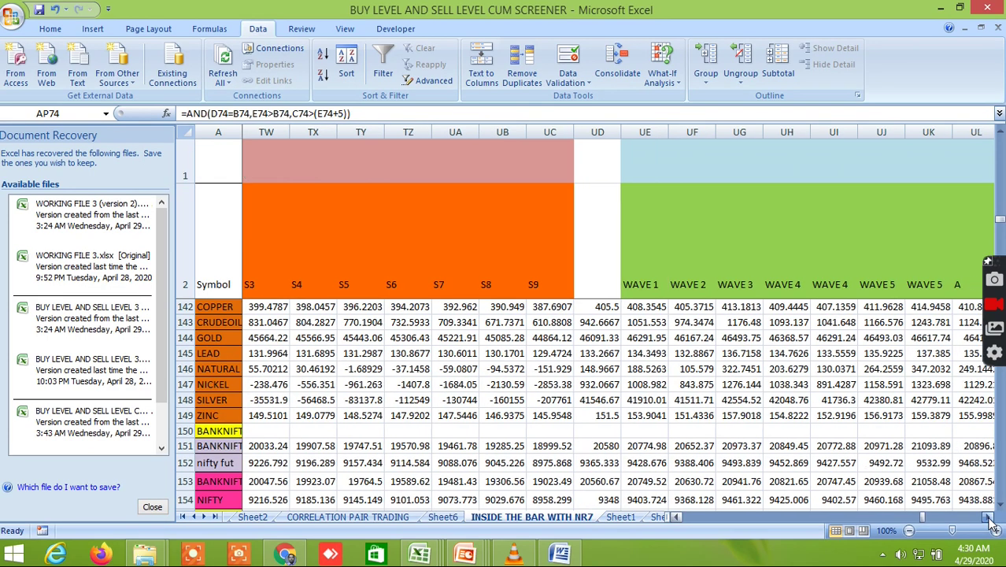
left_click(988, 517)
left_click(988, 517)
left_click(989, 517)
left_click(988, 517)
left_click(988, 517)
left_click(989, 517)
left_click(989, 517)
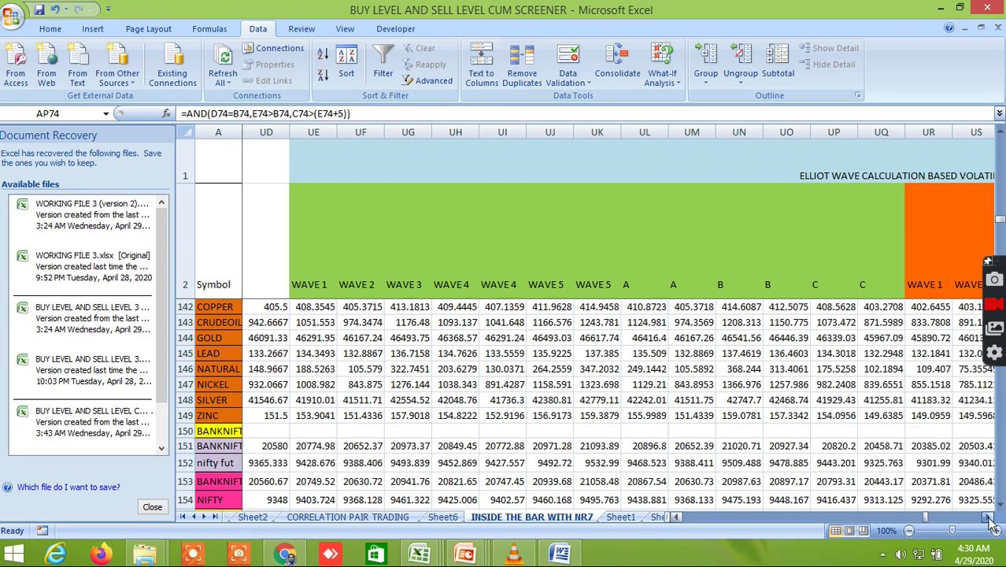
Review the volatility-based Elliott wave levels in the orange columns, from Wave 1 through correction C
left_click(988, 517)
left_click(989, 517)
left_click(989, 517)
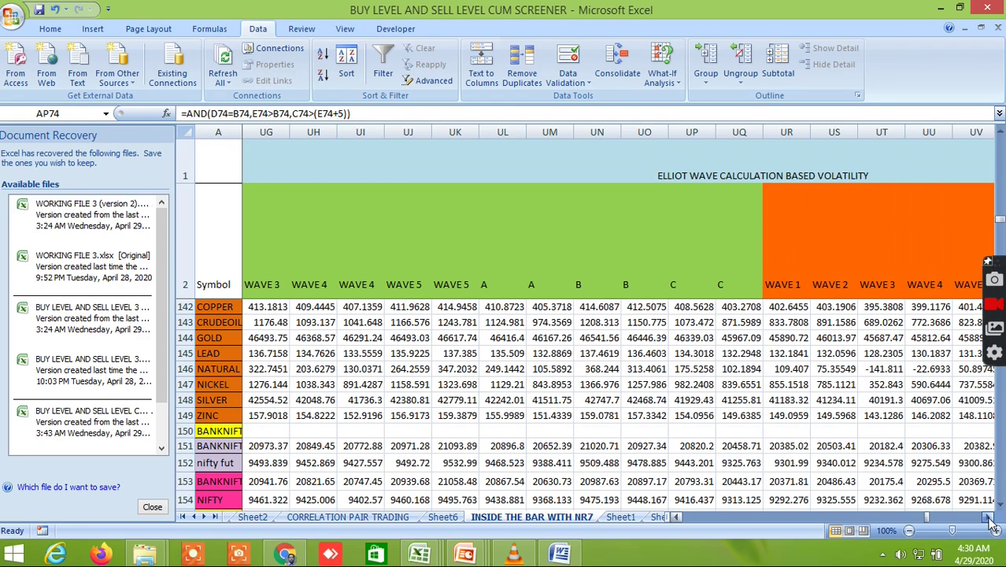
left_click(989, 517)
left_click(988, 518)
left_click(989, 517)
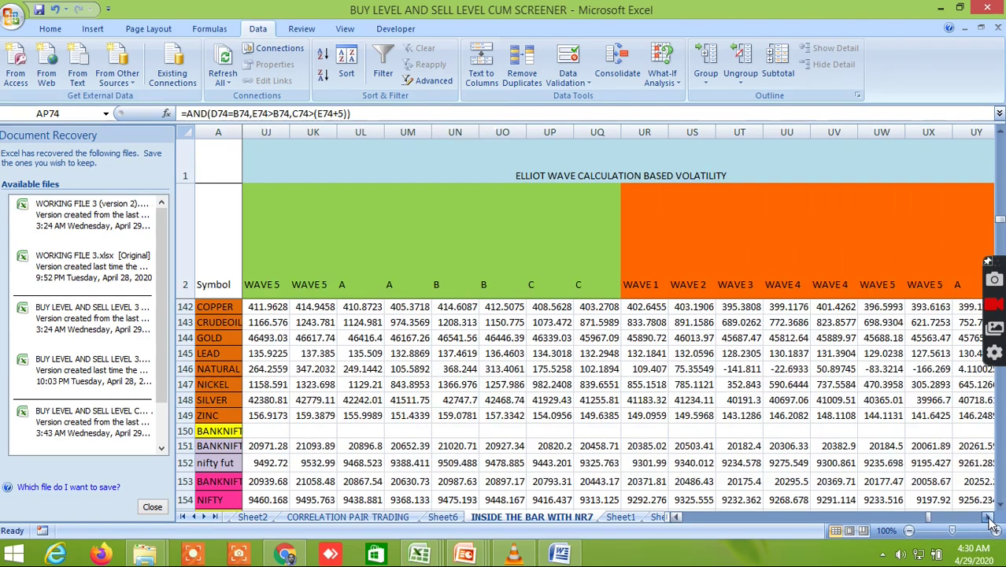
left_click(988, 517)
left_click(989, 517)
left_click(989, 517)
left_click(989, 517)
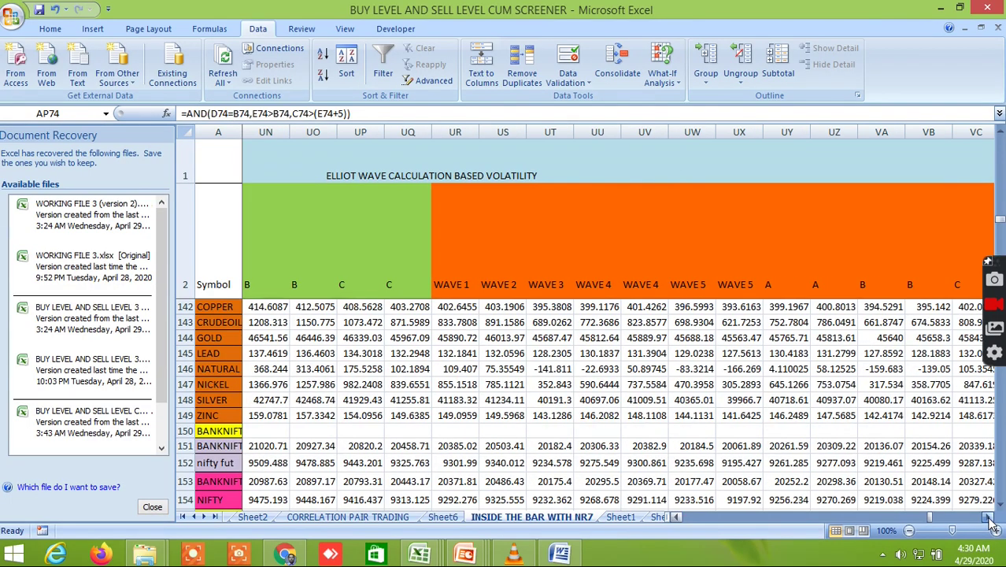
left_click(988, 517)
left_click(989, 517)
left_click(989, 517)
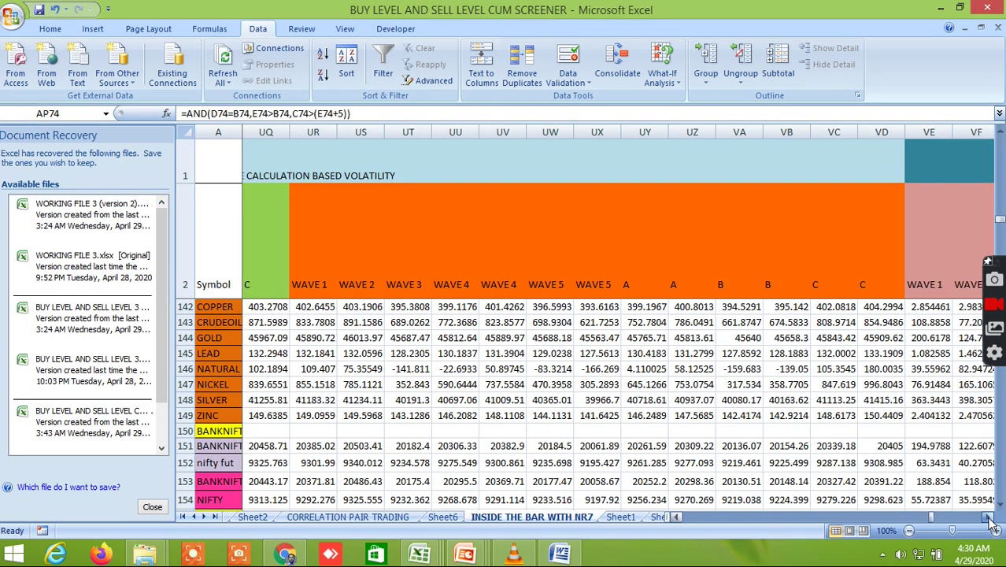
Examine the Elliott wave time uptrend and correction columns, from Wave 1 through C
left_click(988, 517)
left_click(989, 517)
left_click(988, 517)
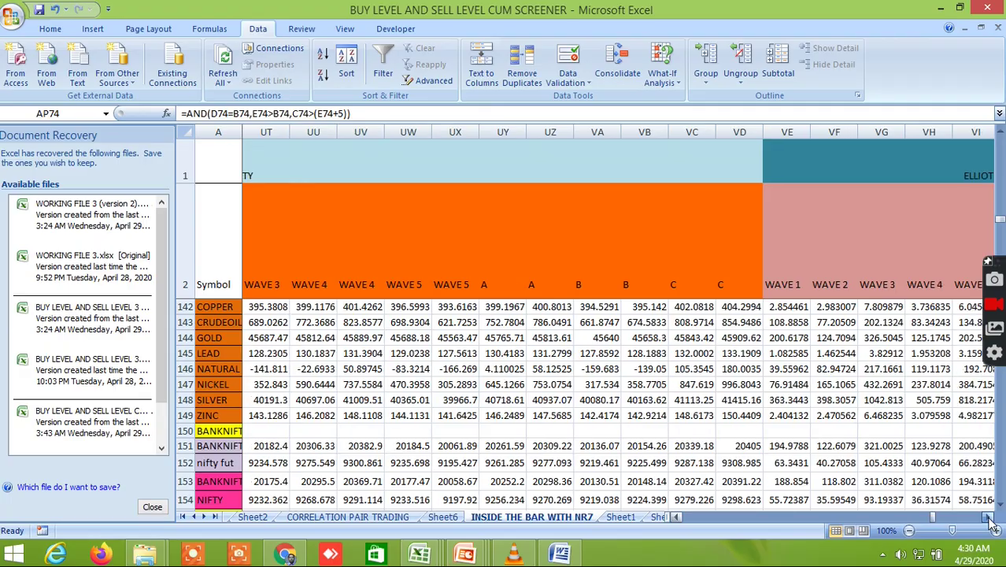
left_click(988, 517)
left_click(989, 517)
left_click(989, 518)
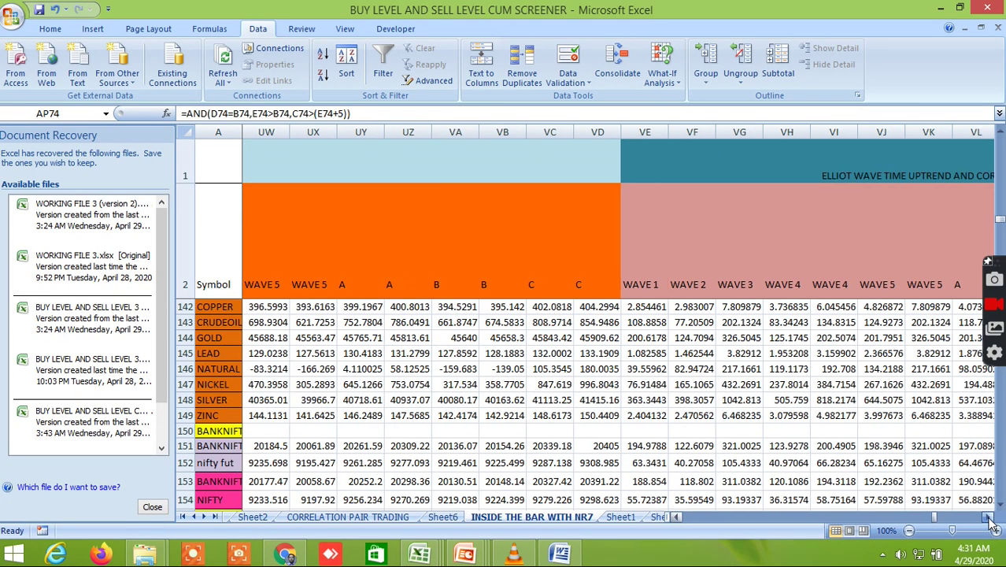
left_click(989, 517)
left_click(988, 517)
left_click(989, 517)
left_click(989, 517)
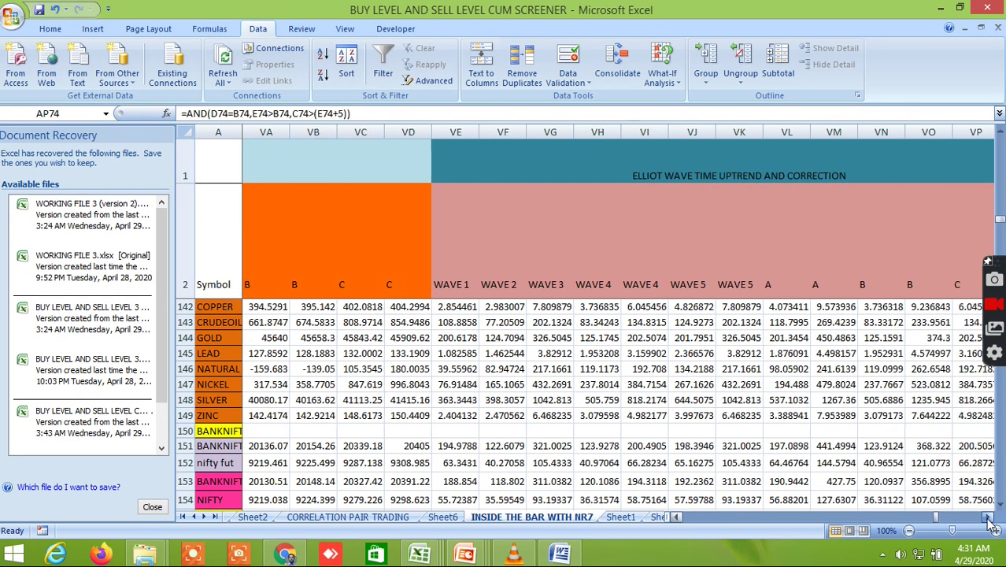
left_click(989, 518)
left_click(988, 518)
left_click(989, 517)
left_click(989, 517)
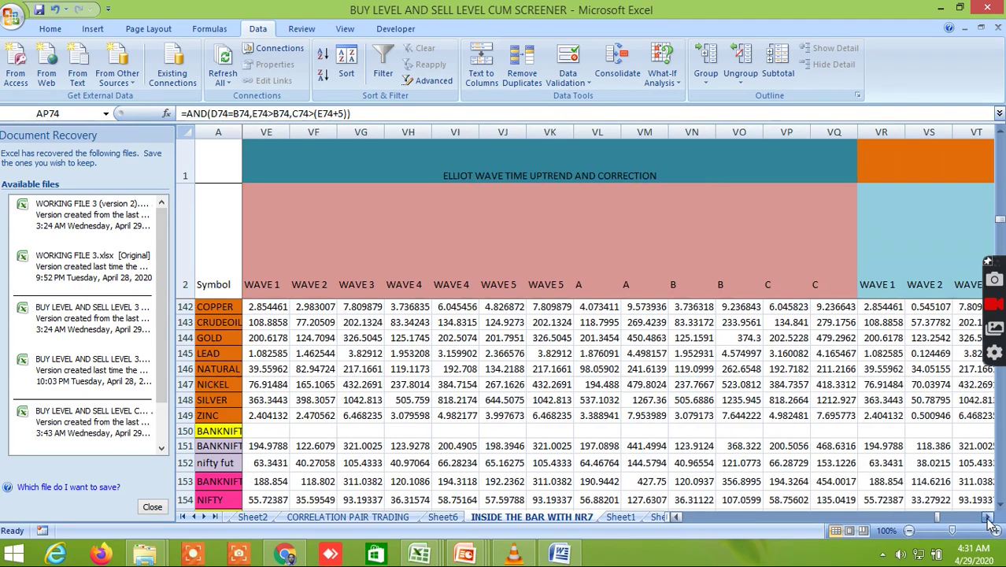
Examine the Elliott wave time downtrend and correction columns, from Wave 1 through C
left_click(988, 517)
left_click(988, 517)
left_click(988, 517)
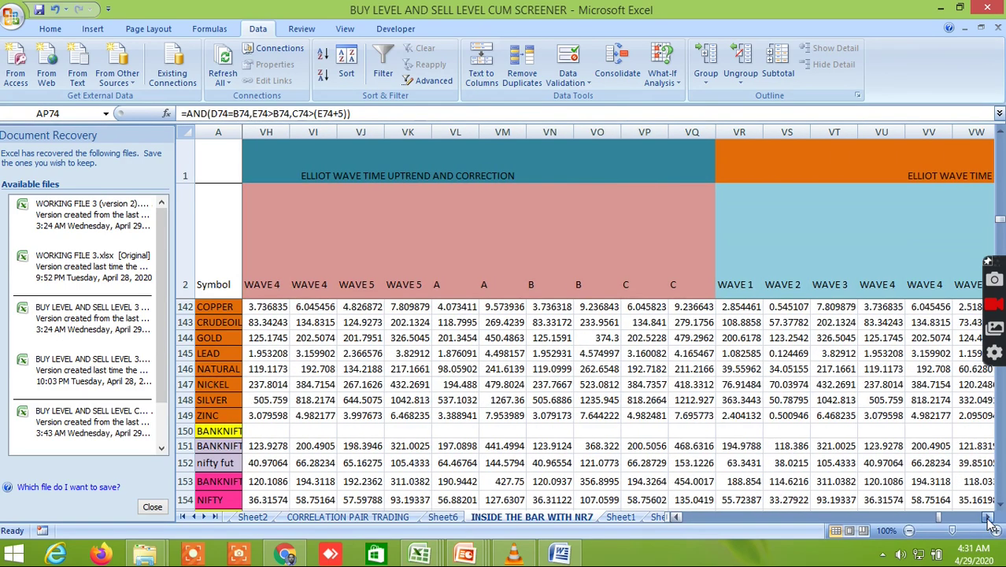
left_click(988, 517)
left_click(989, 517)
left_click(989, 517)
left_click(989, 517)
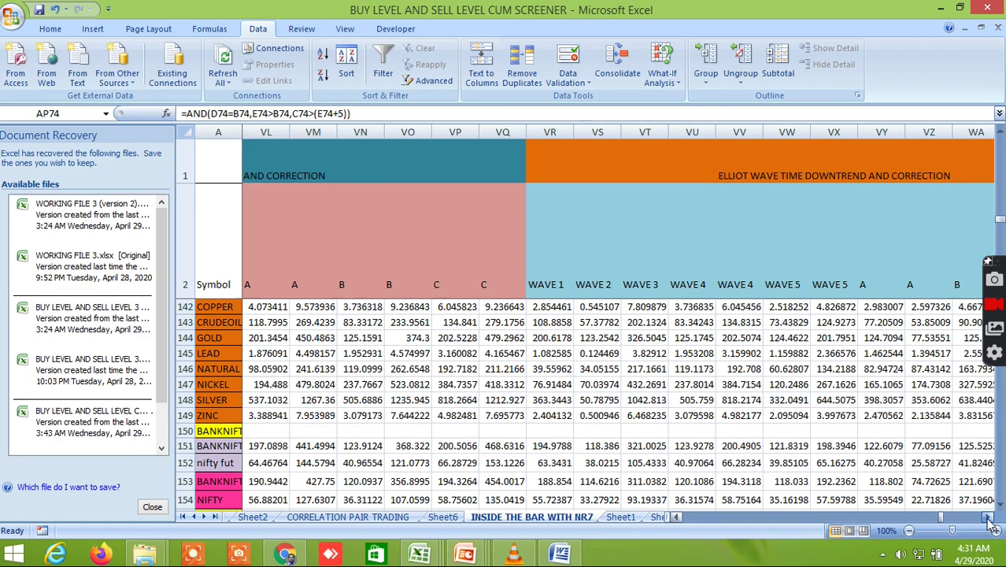
left_click(988, 517)
left_click(989, 517)
left_click(989, 518)
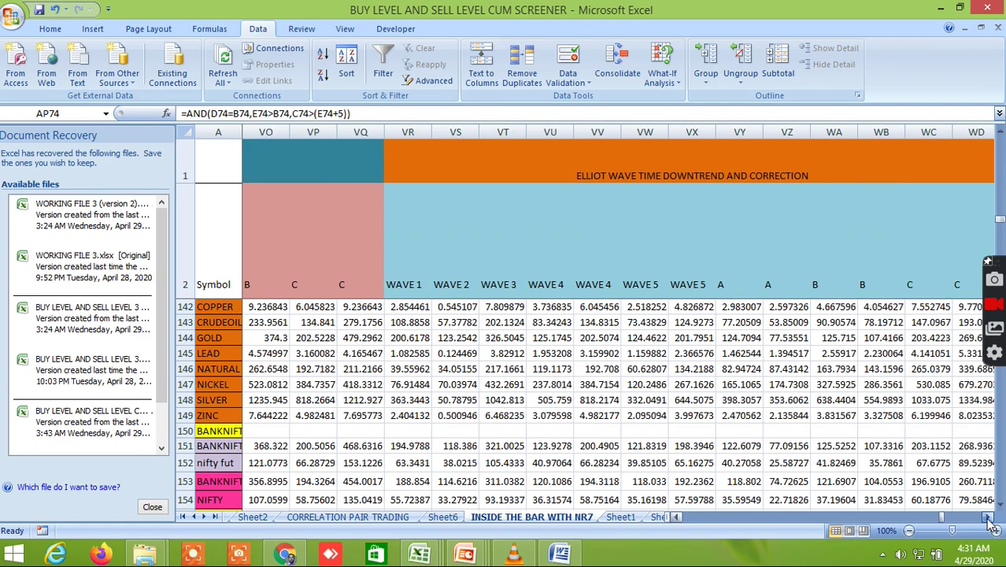
left_click(988, 518)
left_click(989, 517)
left_click(989, 517)
left_click(988, 517)
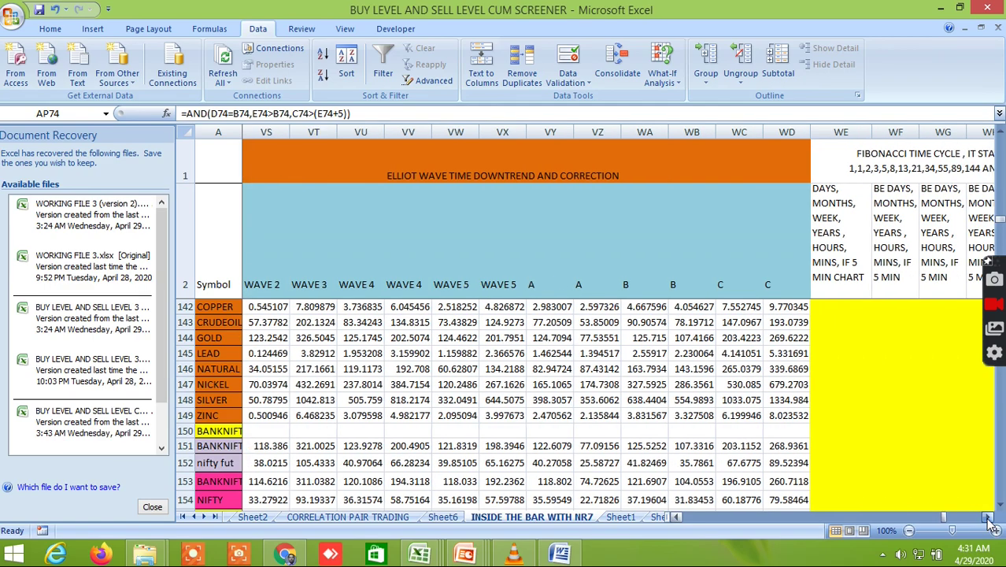
Read the Fibonacci time cycle notes above the yellow columns and their day, week, month and minute headings
left_click(989, 517)
left_click(988, 517)
left_click(989, 517)
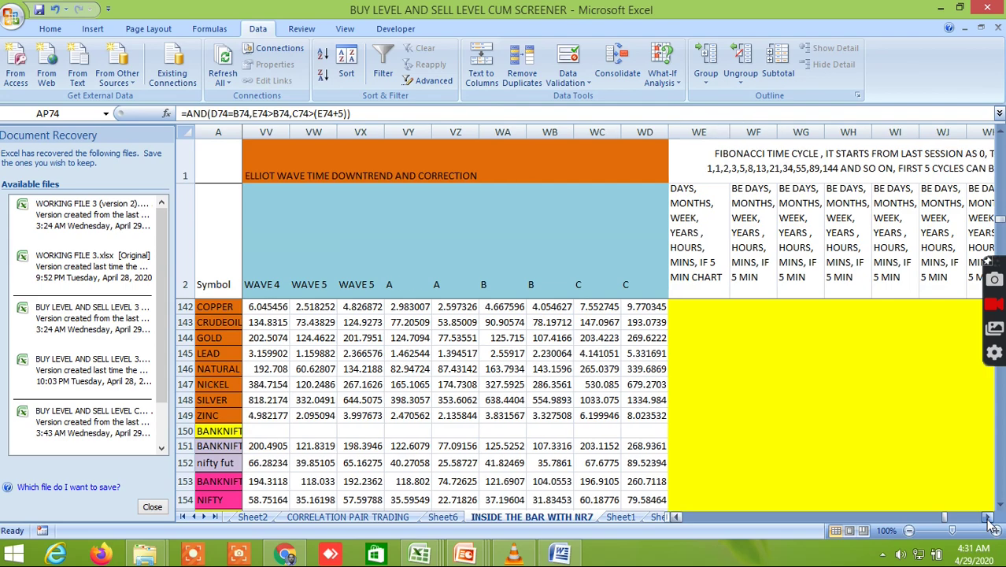
left_click(988, 517)
left_click(989, 517)
left_click(989, 517)
left_click(988, 517)
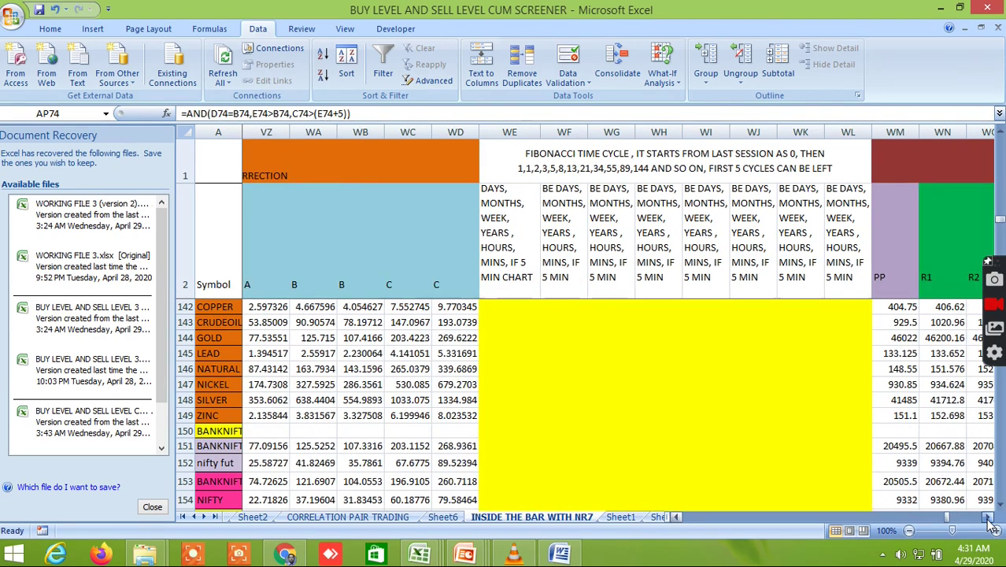
left_click(989, 517)
left_click(989, 517)
left_click(989, 517)
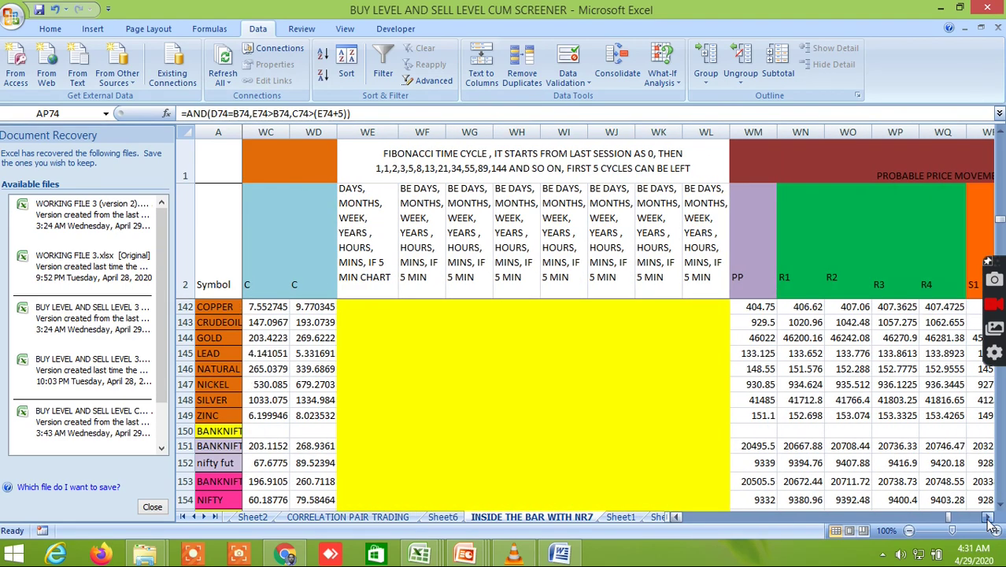
Review the probable price movement section with its PP, R1 to R4 and S1 to S4 levels
left_click(989, 517)
left_click(989, 518)
left_click(989, 517)
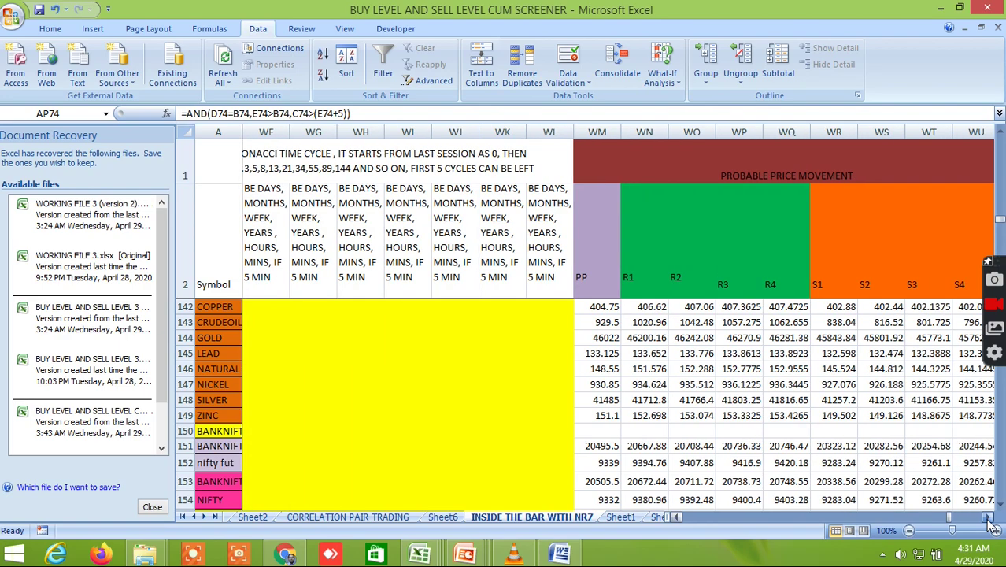
left_click(988, 517)
left_click(989, 517)
left_click(989, 517)
left_click(989, 518)
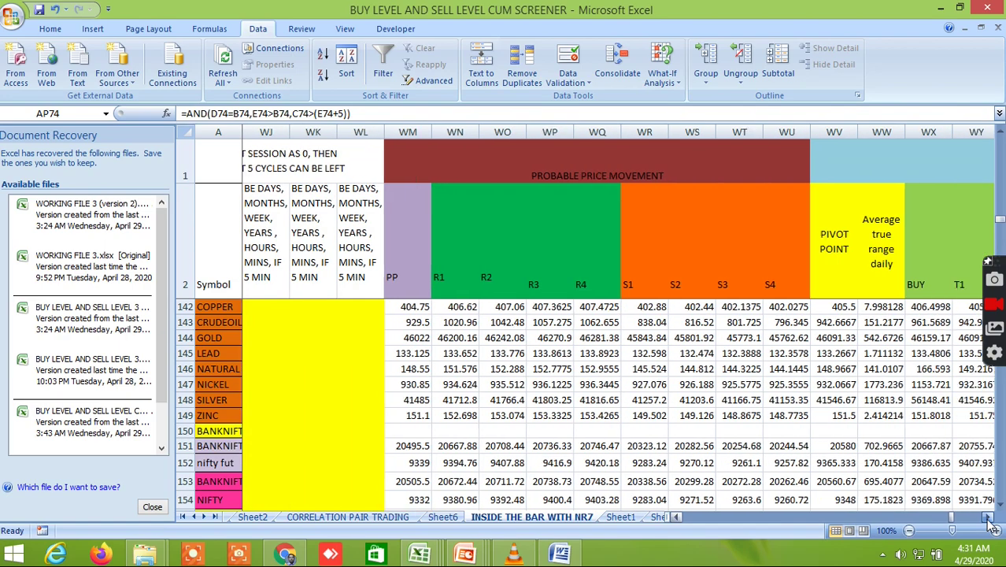
left_click(989, 517)
left_click(988, 517)
left_click(989, 517)
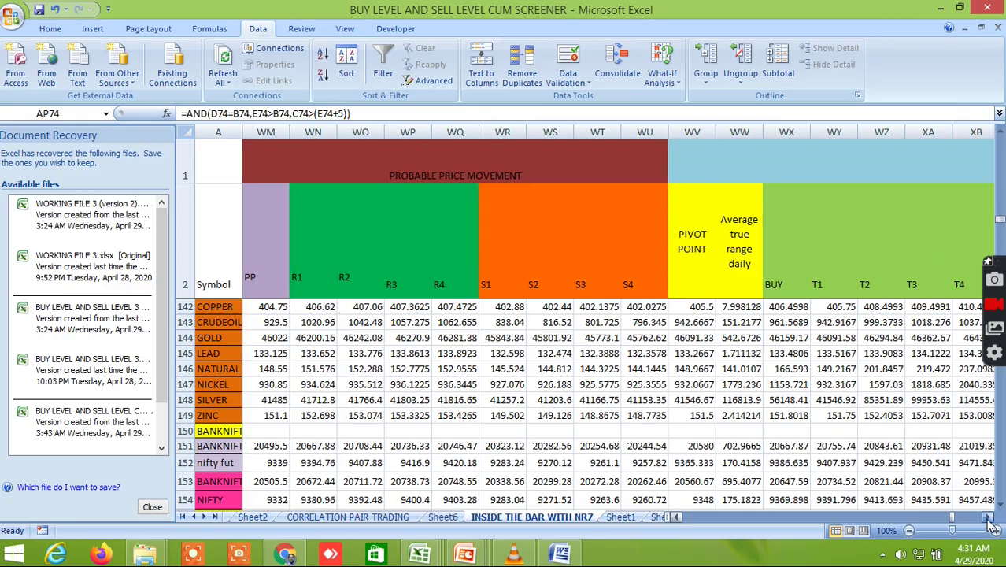
Check the pivot point, daily average true range and buy entry columns of the volatility-based levels
left_click(989, 517)
left_click(989, 518)
left_click(988, 517)
left_click(989, 517)
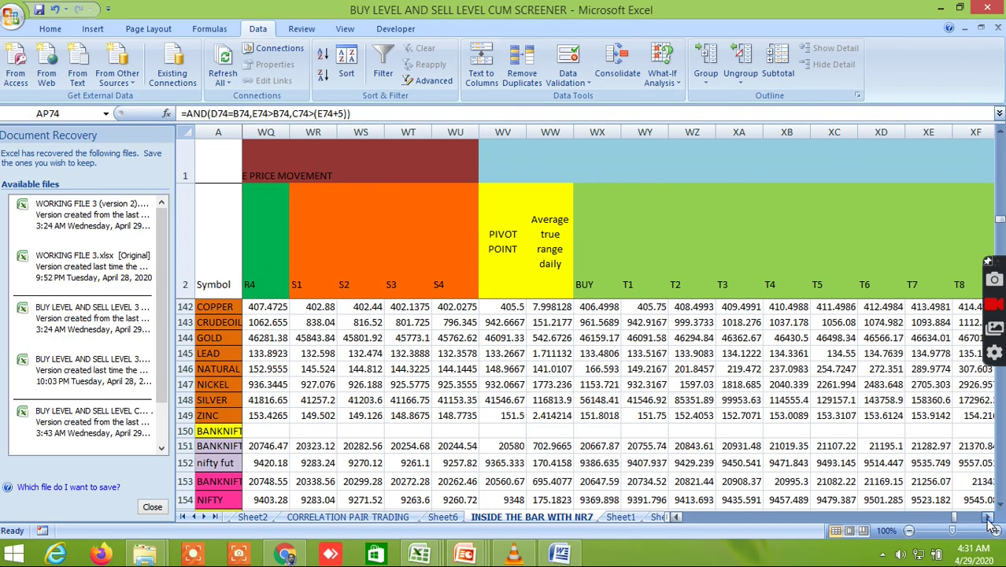
left_click(989, 518)
left_click(989, 517)
left_click(989, 517)
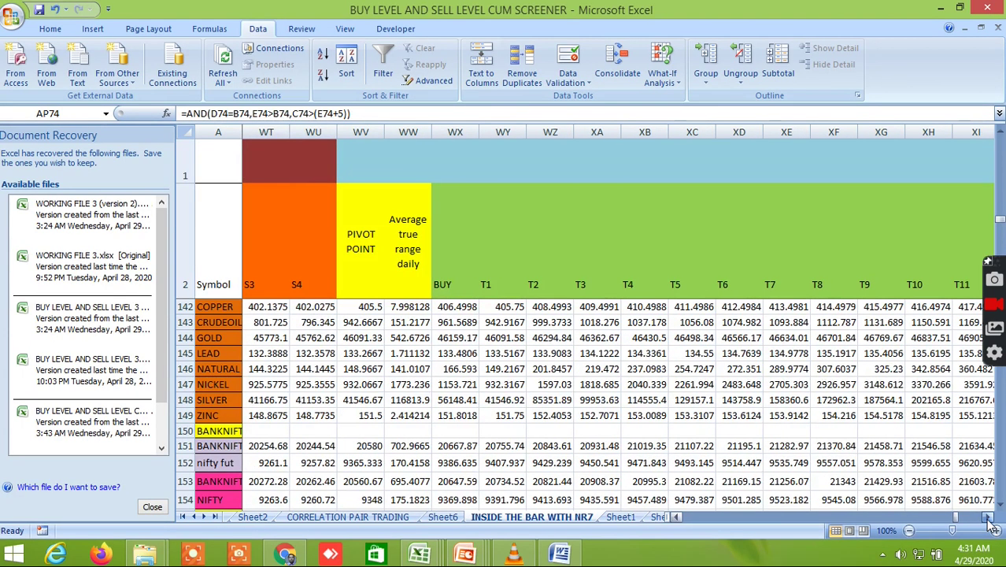
left_click(988, 517)
left_click(988, 517)
left_click(989, 517)
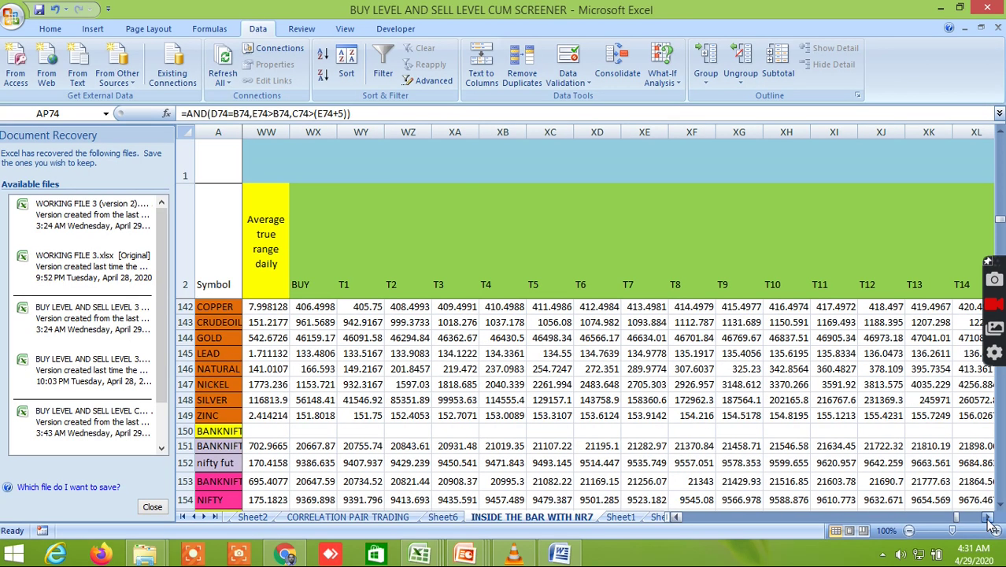
Review the volatility-based high probable buy targets in the green columns up to T31
left_click(989, 517)
left_click(989, 518)
left_click(989, 517)
left_click(988, 518)
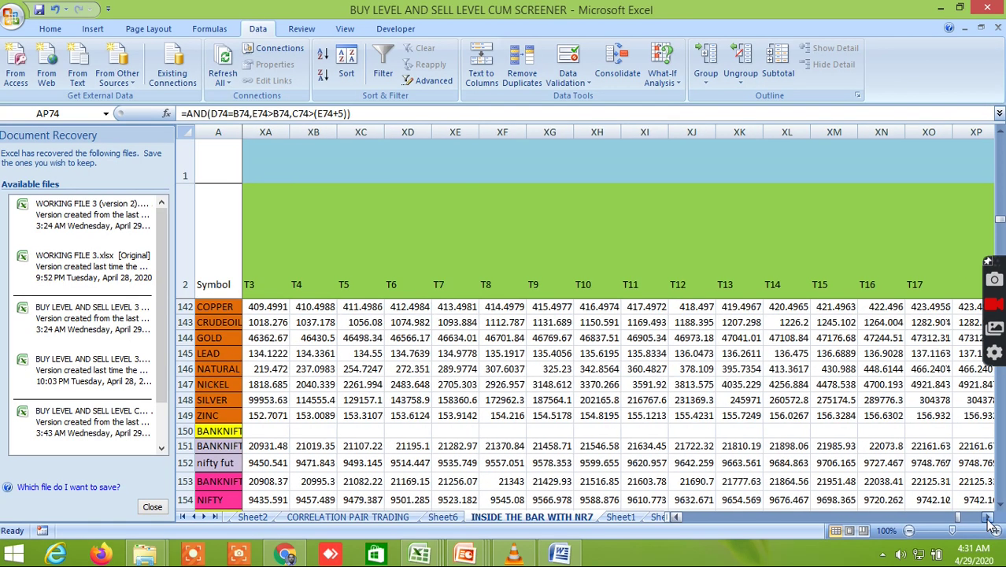
left_click(989, 517)
left_click(989, 517)
left_click(989, 517)
left_click(989, 517)
left_click(989, 517)
left_click(990, 522)
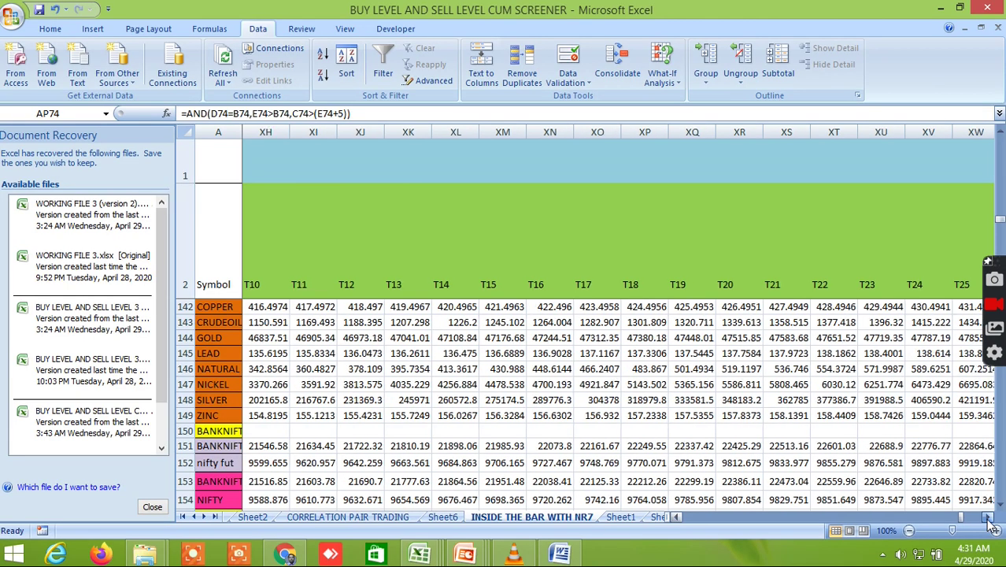
left_click(990, 521)
left_click(990, 521)
left_click(989, 521)
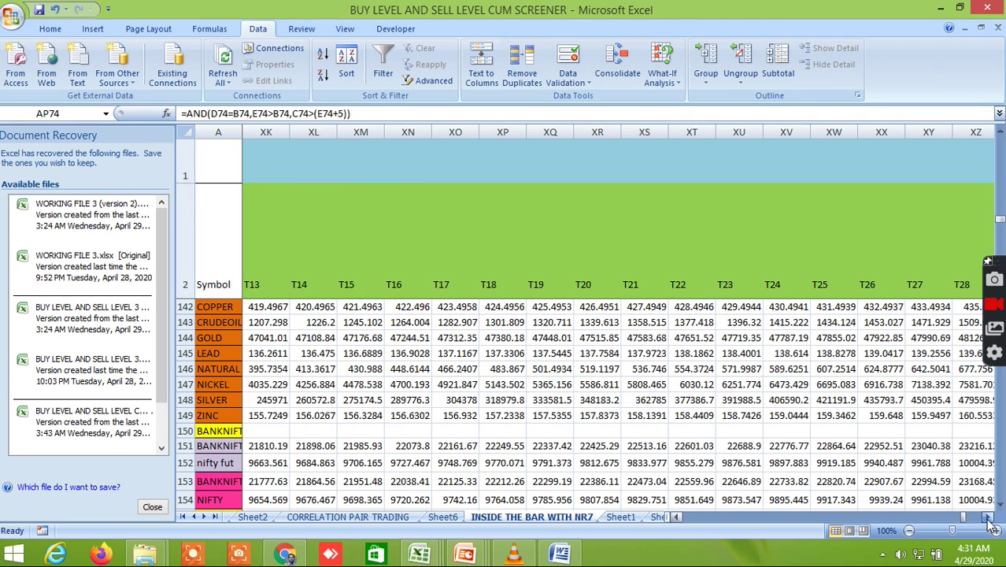
left_click(990, 522)
left_click(989, 522)
left_click(989, 522)
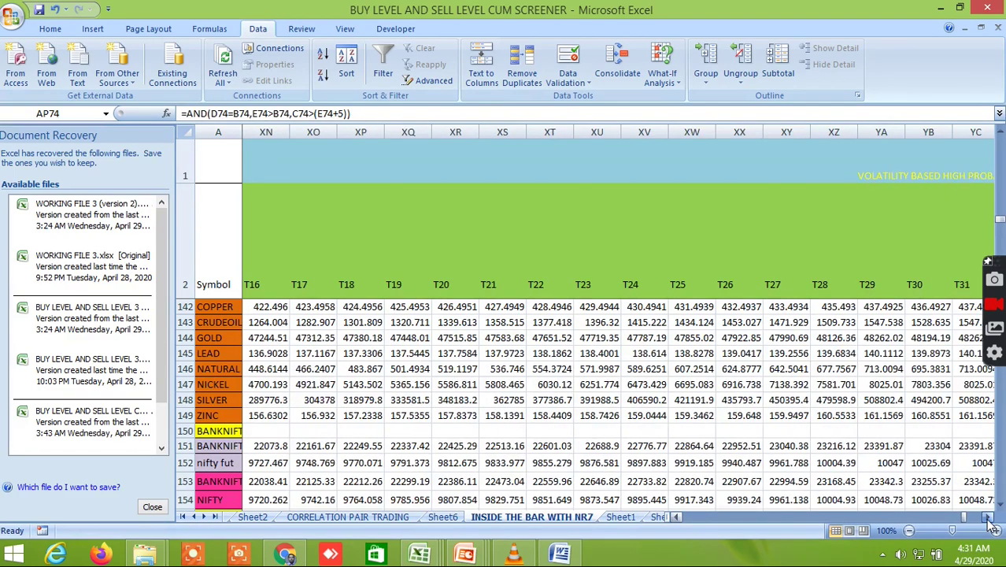
left_click(989, 522)
left_click(989, 522)
left_click(989, 522)
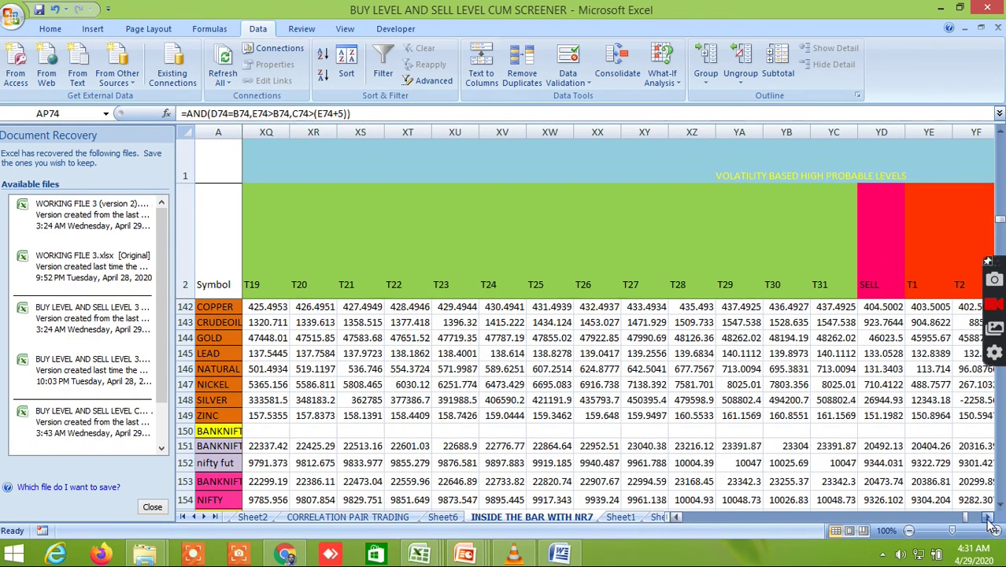
Review the volatility-based sell entry and its red target columns from T1 to T22
left_click(989, 521)
left_click(989, 522)
left_click(989, 522)
left_click(989, 522)
left_click(989, 521)
left_click(989, 522)
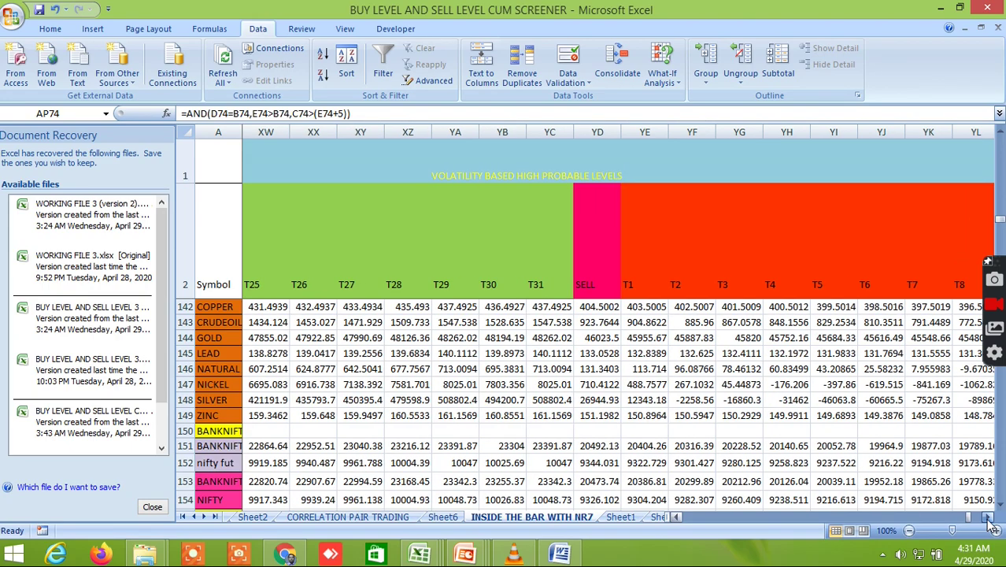
left_click(989, 522)
left_click(990, 522)
left_click(989, 522)
left_click(989, 522)
left_click(989, 522)
left_click(989, 522)
left_click(989, 522)
left_click(989, 522)
left_click(989, 522)
left_click(989, 522)
left_click(989, 522)
left_click(990, 522)
left_click(989, 522)
left_click(990, 522)
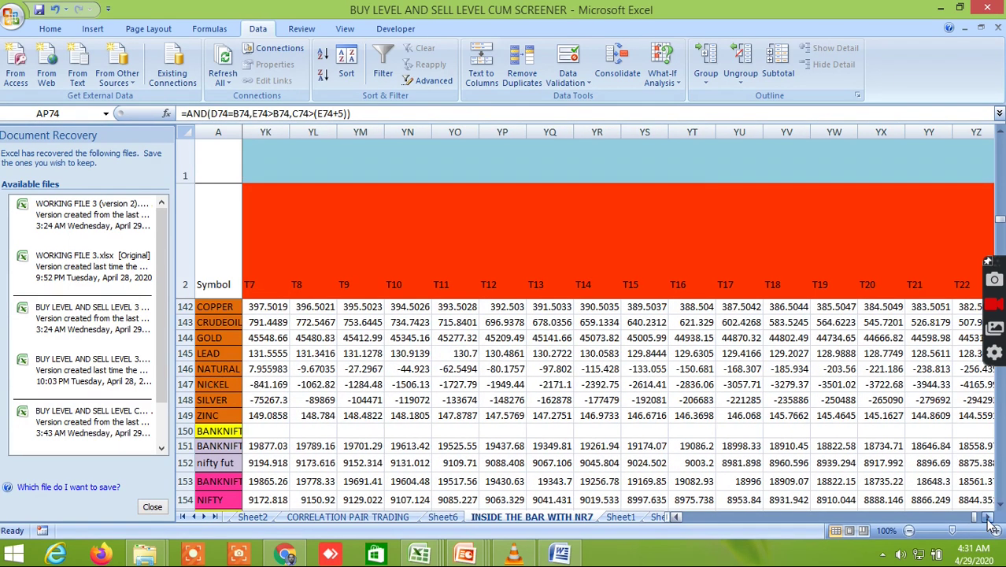
Check the remaining red sell target columns up to T31 at the end of the sheet
left_click(990, 522)
left_click(990, 522)
left_click(989, 522)
left_click(989, 522)
left_click(989, 522)
left_click(989, 522)
left_click(989, 522)
left_click(990, 521)
left_click(990, 522)
left_click(989, 522)
left_click(989, 522)
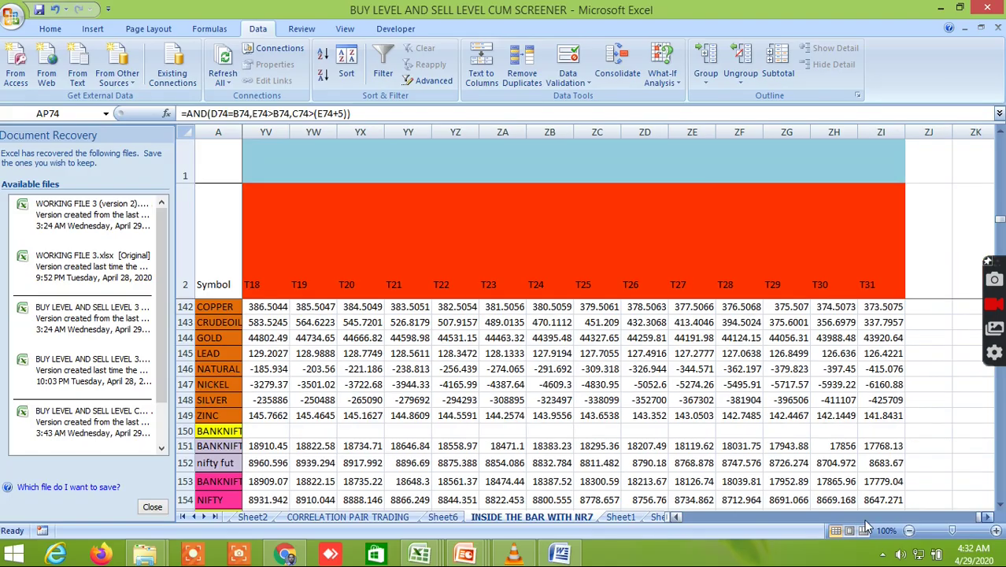
Switch to the WORKING FILE 3 workbook and browse its FNO STOCK sheet as far as the NEW BUY SELL LEVEL 1 columns
mouse_move(437, 557)
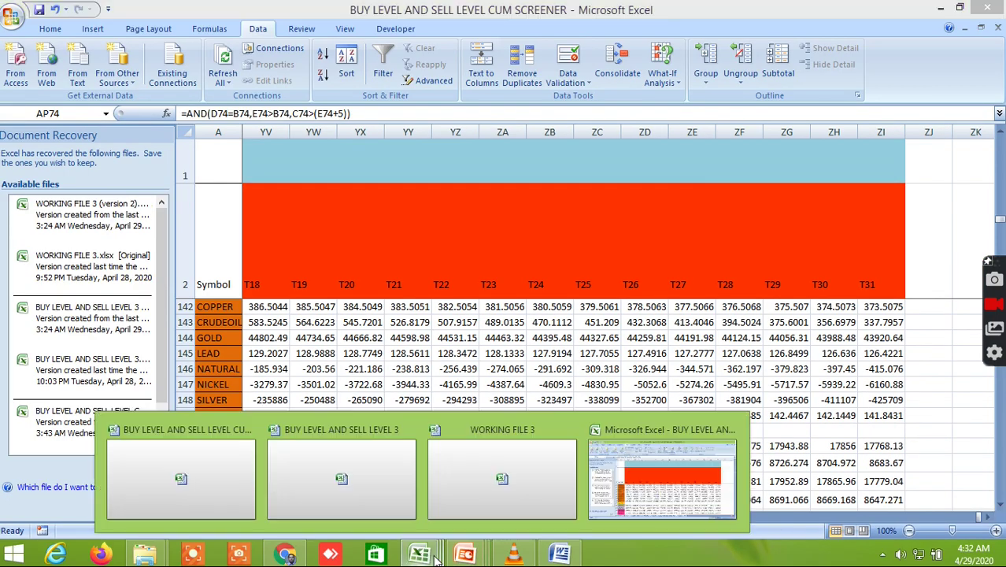
left_click(516, 483)
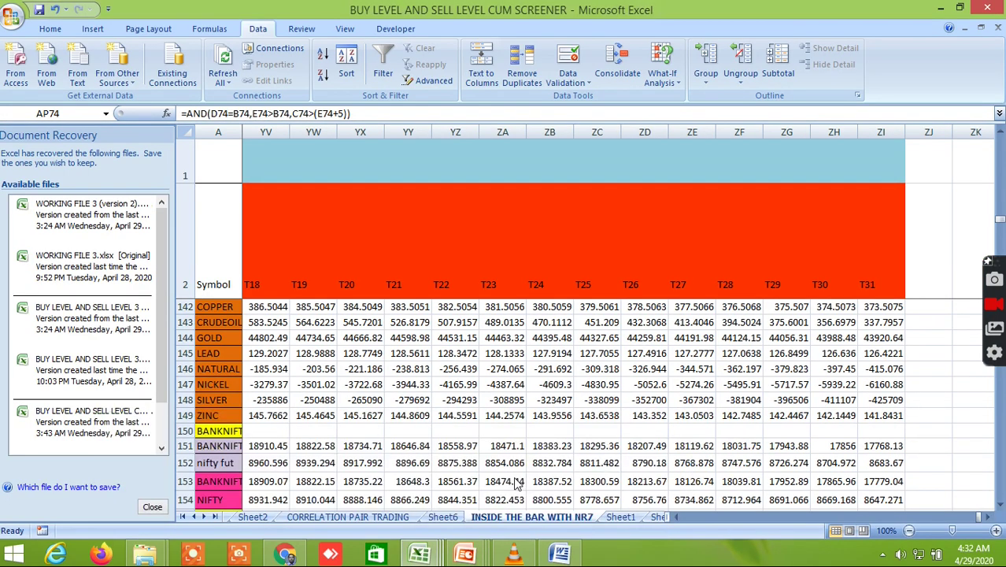
left_click(989, 522)
left_click_drag(989, 522, 989, 522)
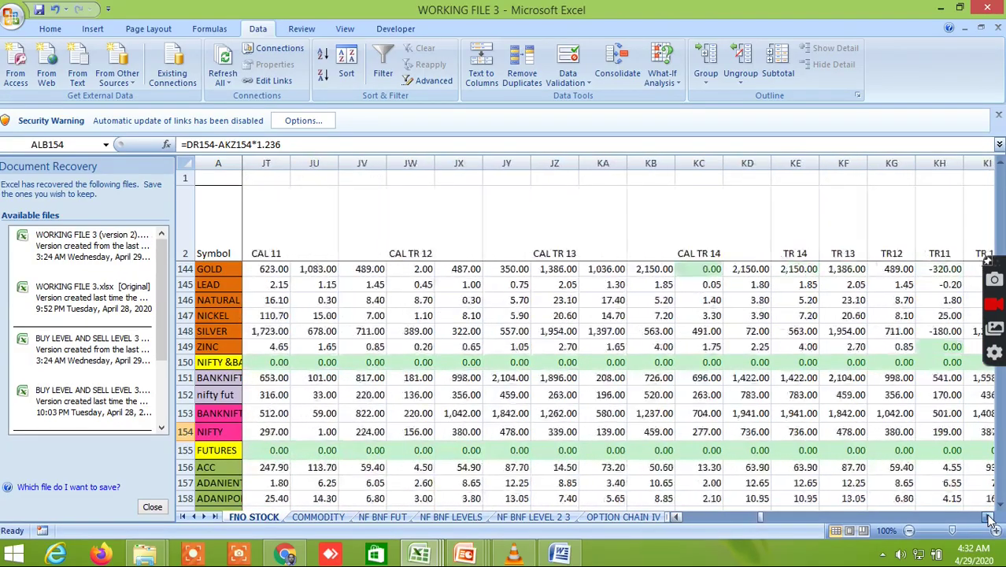
left_click_drag(990, 522, 985, 519)
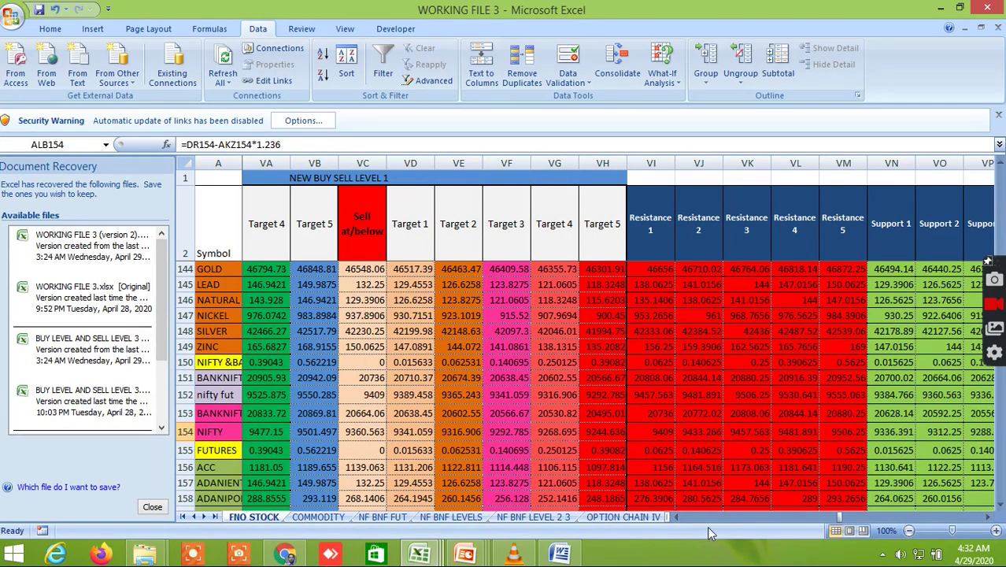
Review the NEW BUY SELL LEVEL 1 entries and targets and the remaining level columns through the last T11 column
left_click(674, 516)
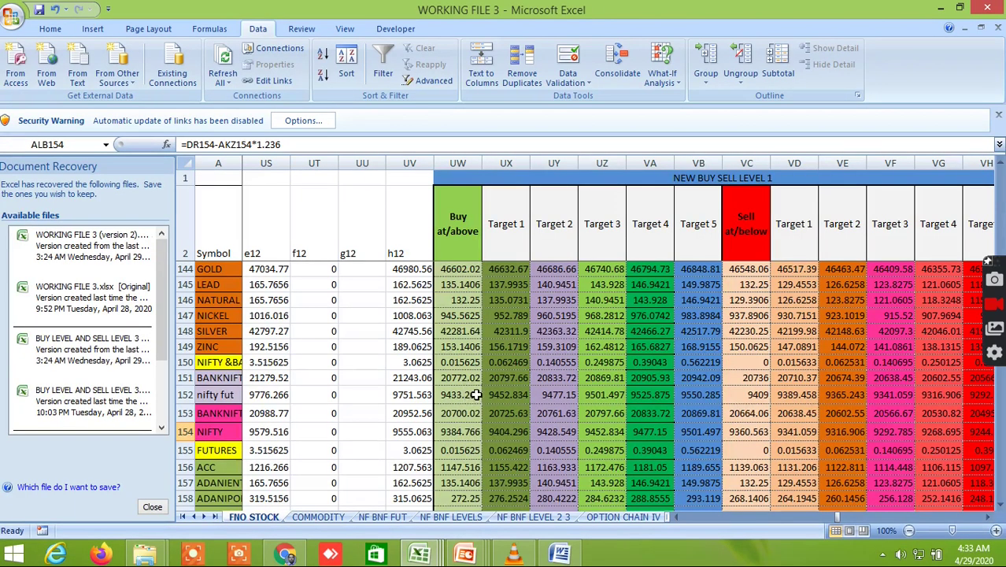
left_click(989, 521)
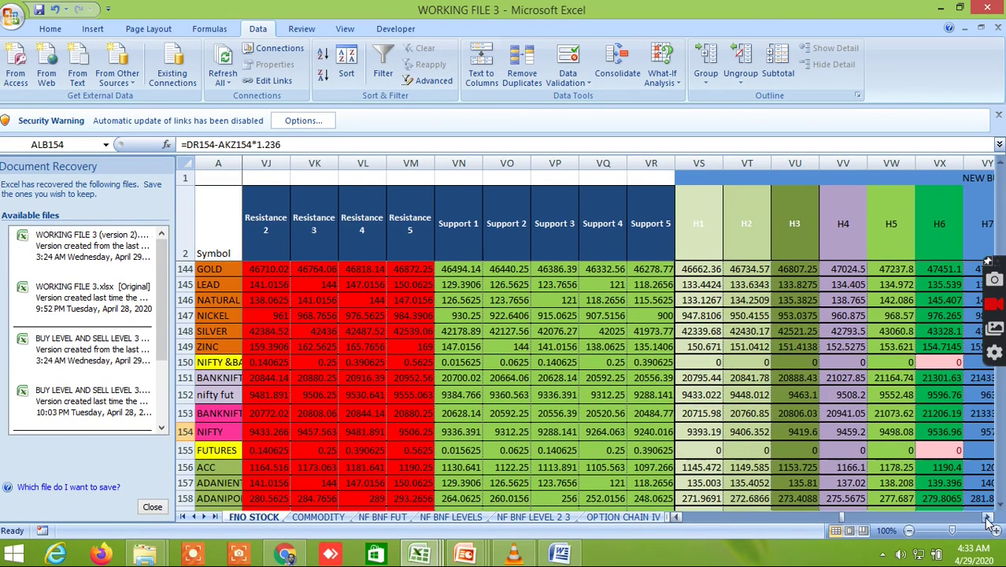
left_click_drag(988, 521, 989, 523)
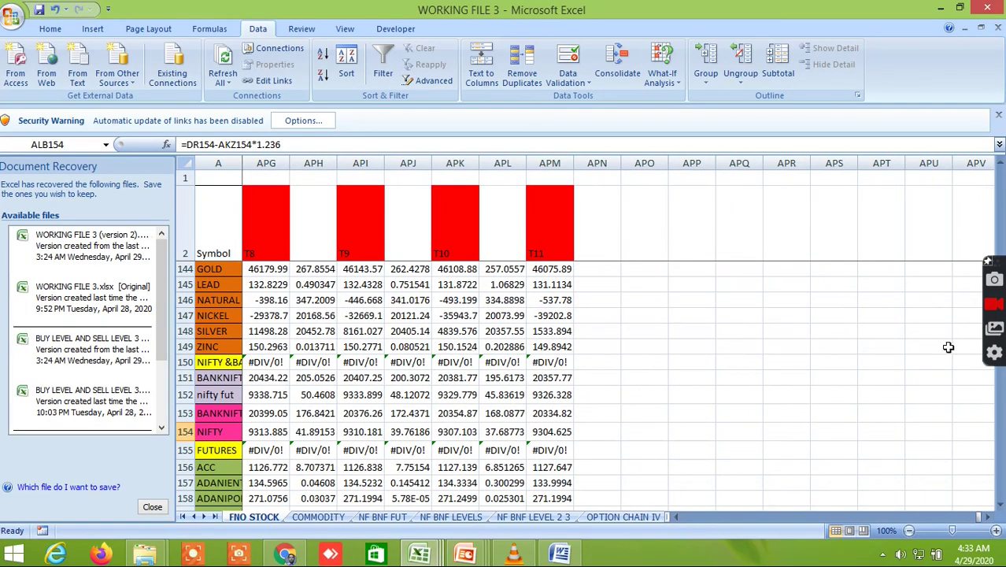